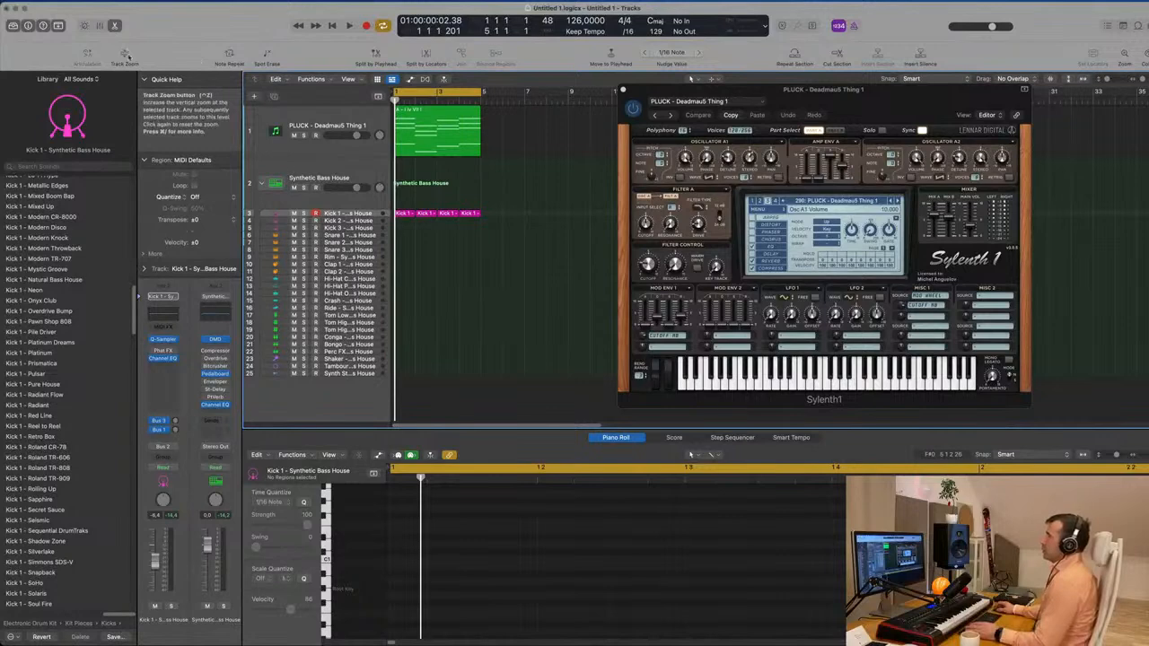
# Turn on Track Zoom, play back the loop, and check the kick and pluck tracks with each one selected
pyautogui.click(126, 56)
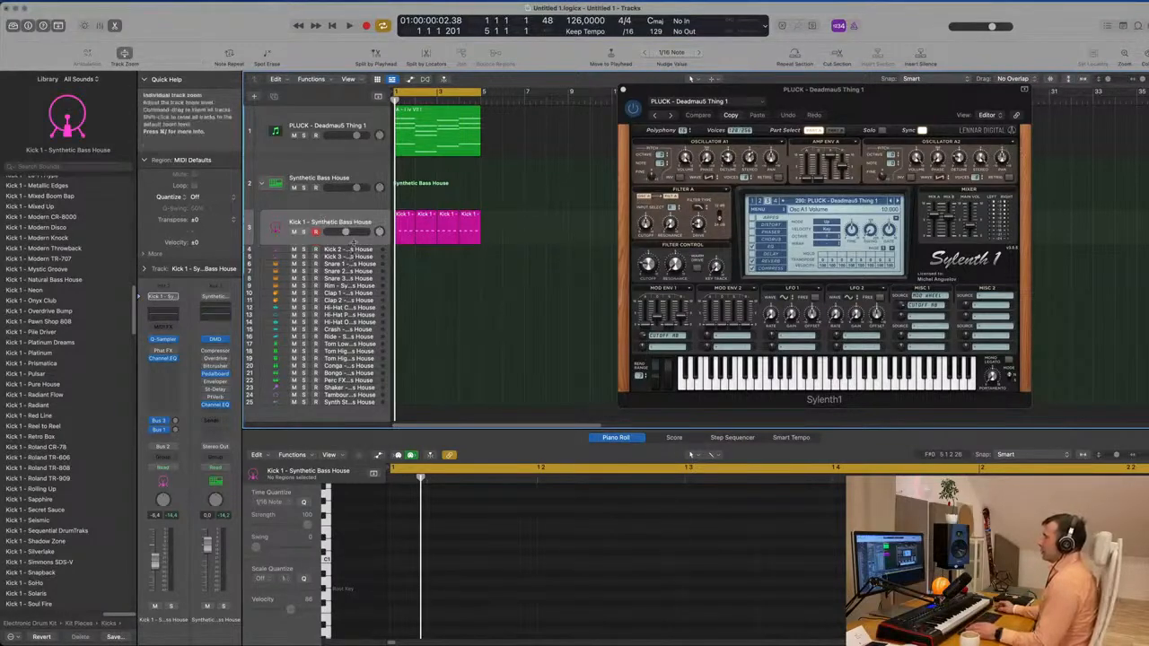
pyautogui.click(338, 150)
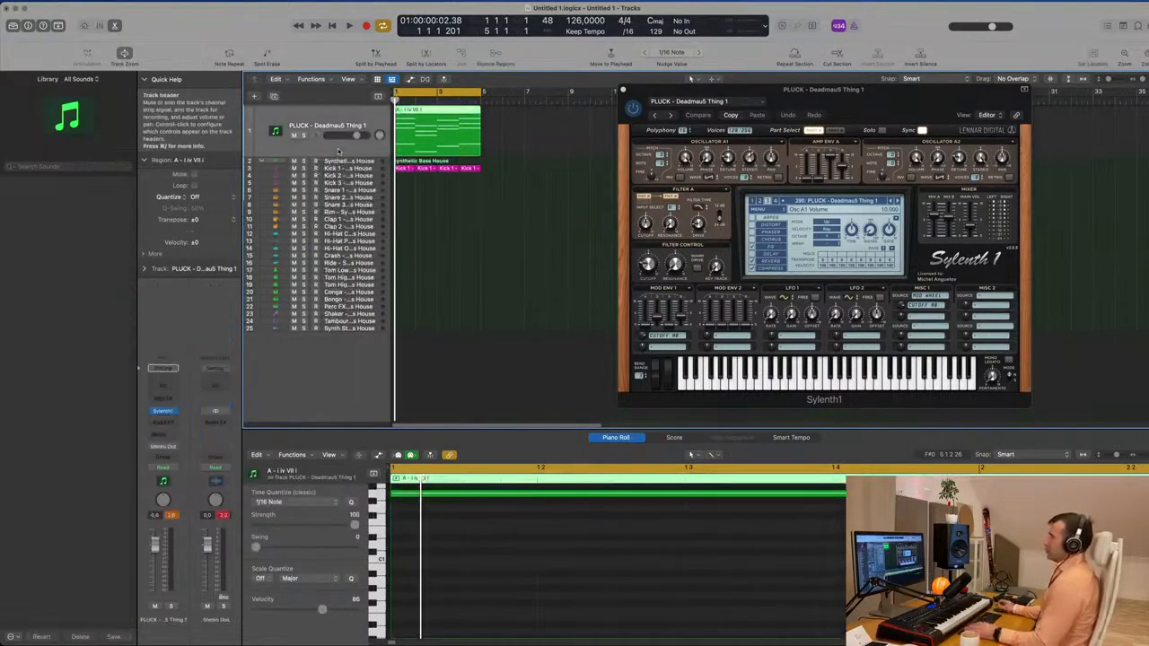
pyautogui.press('space')
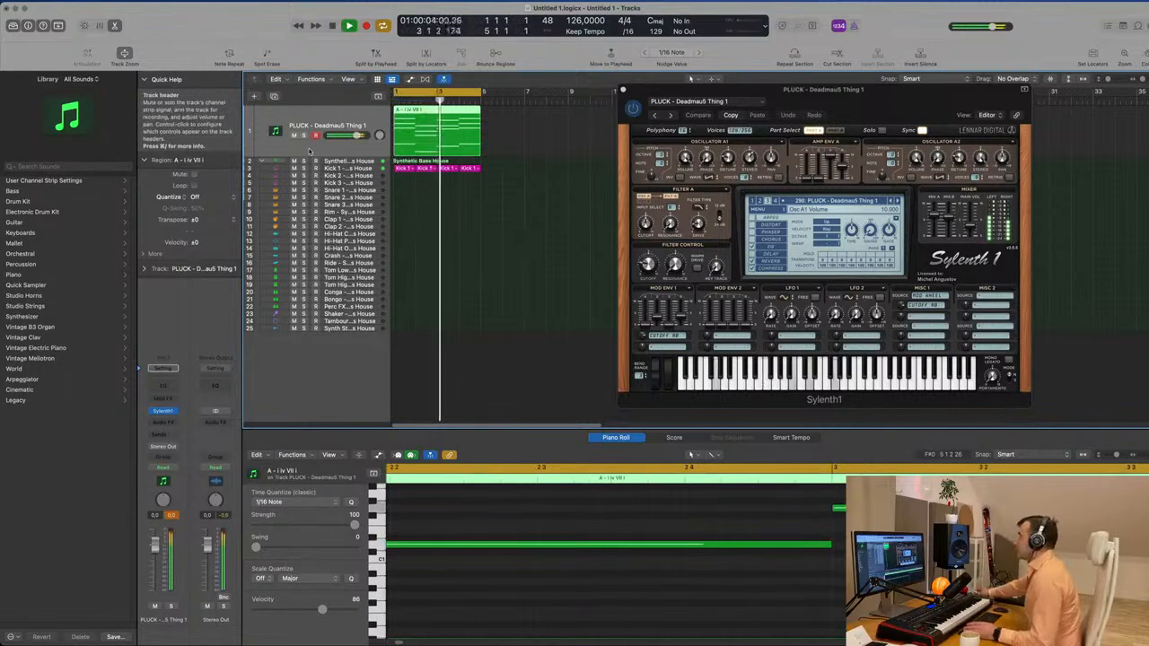
pyautogui.click(485, 261)
pyautogui.press('space')
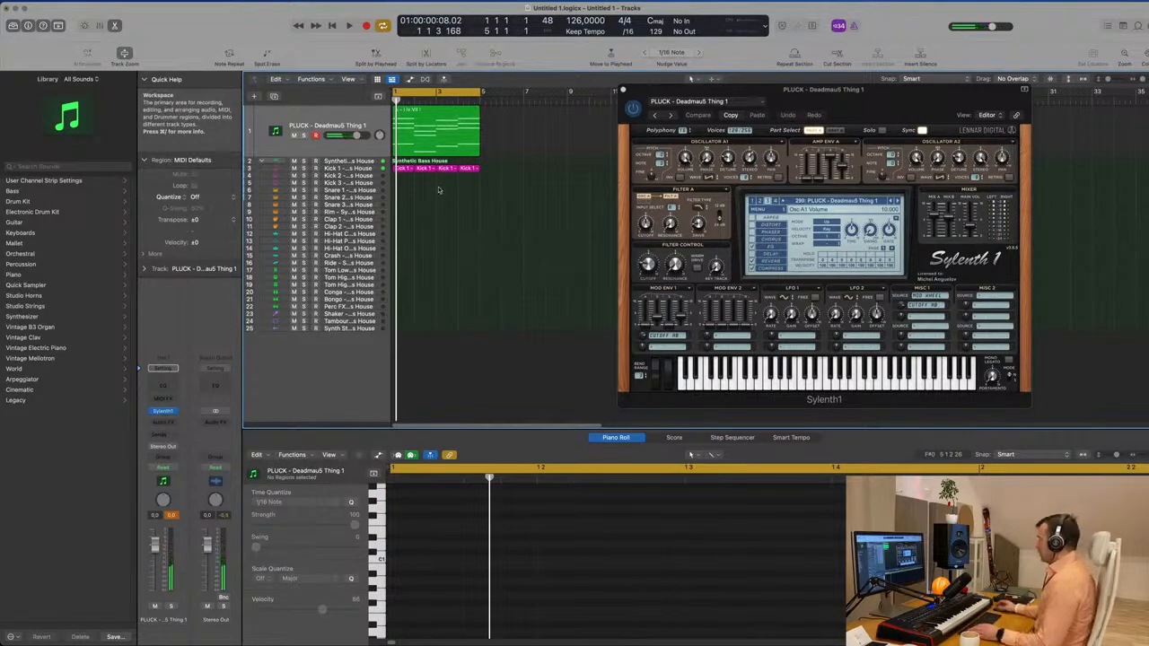
pyautogui.click(363, 169)
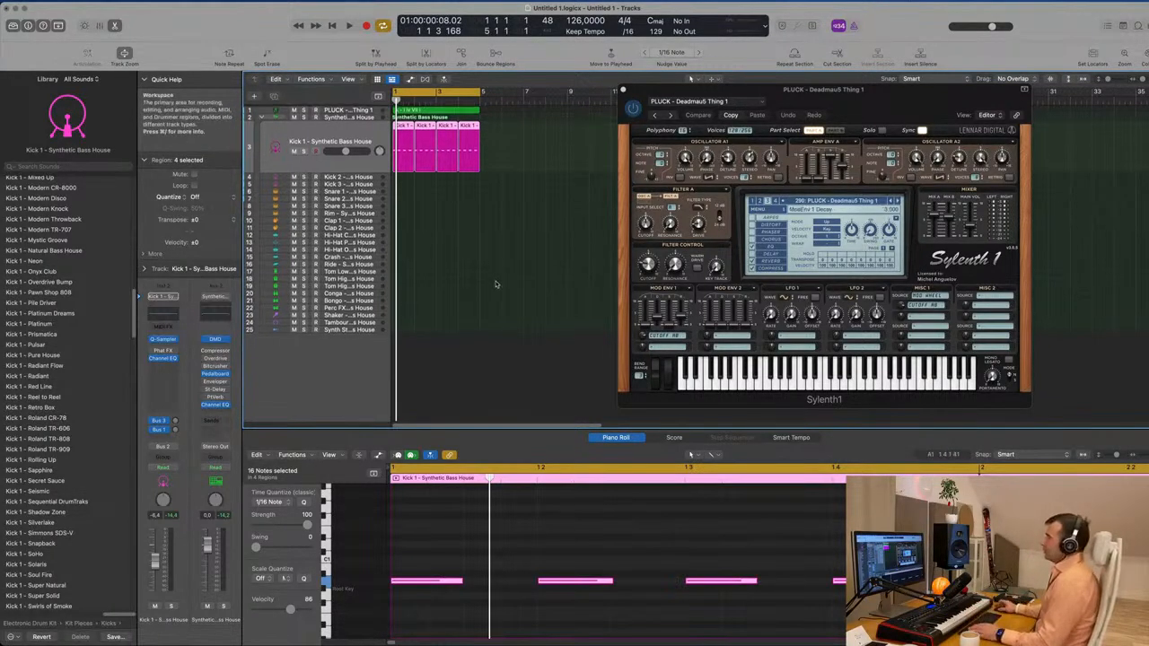
pyautogui.click(343, 106)
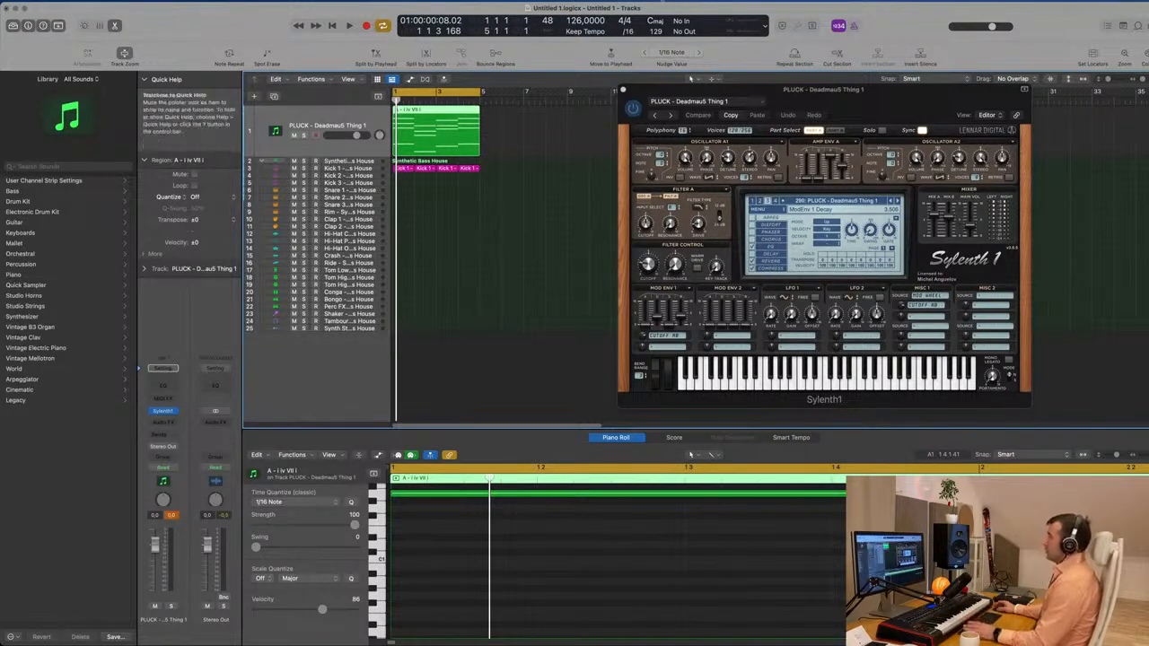
# Set the project's key signature to A minor
pyautogui.click(655, 21)
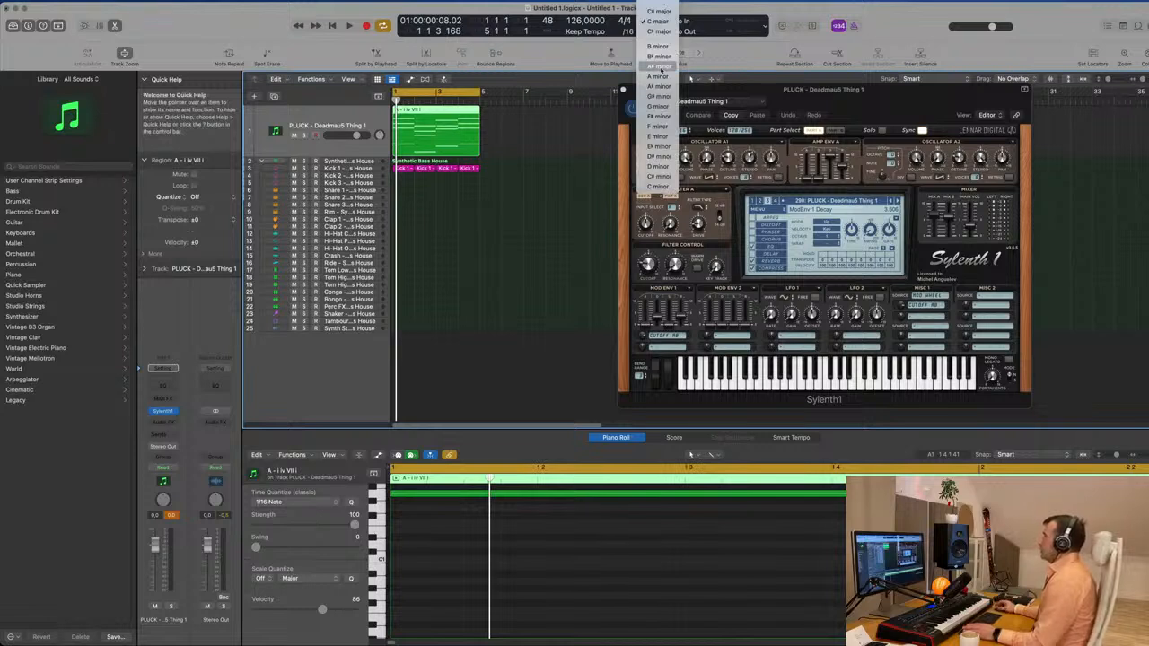
pyautogui.click(662, 67)
pyautogui.click(658, 20)
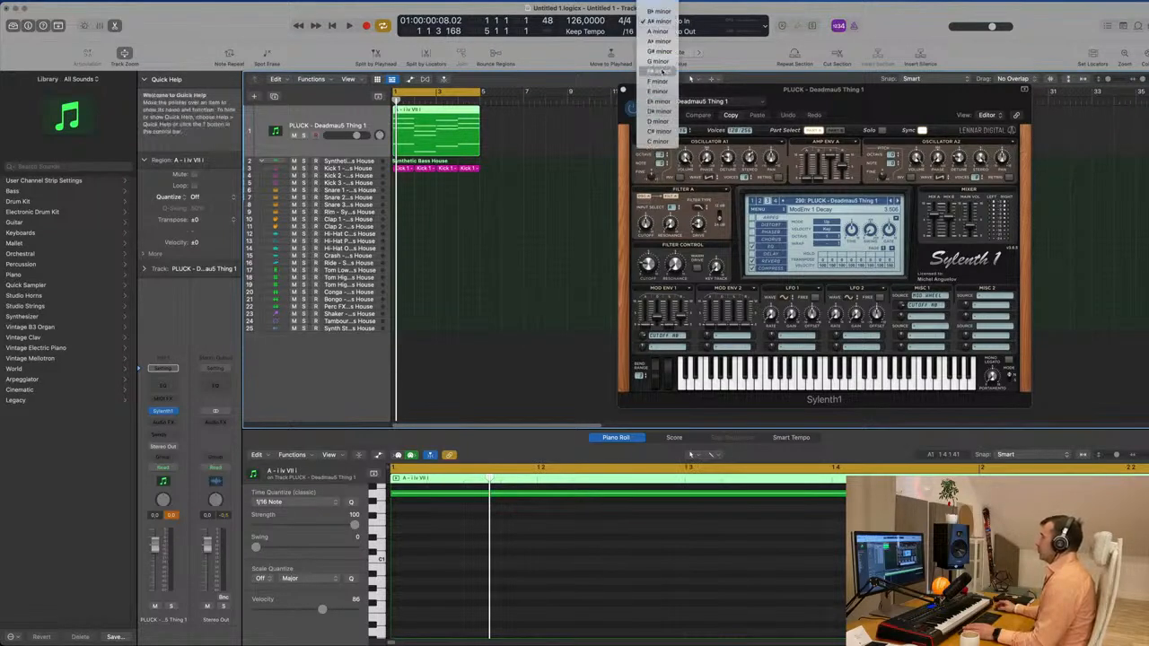
pyautogui.click(660, 31)
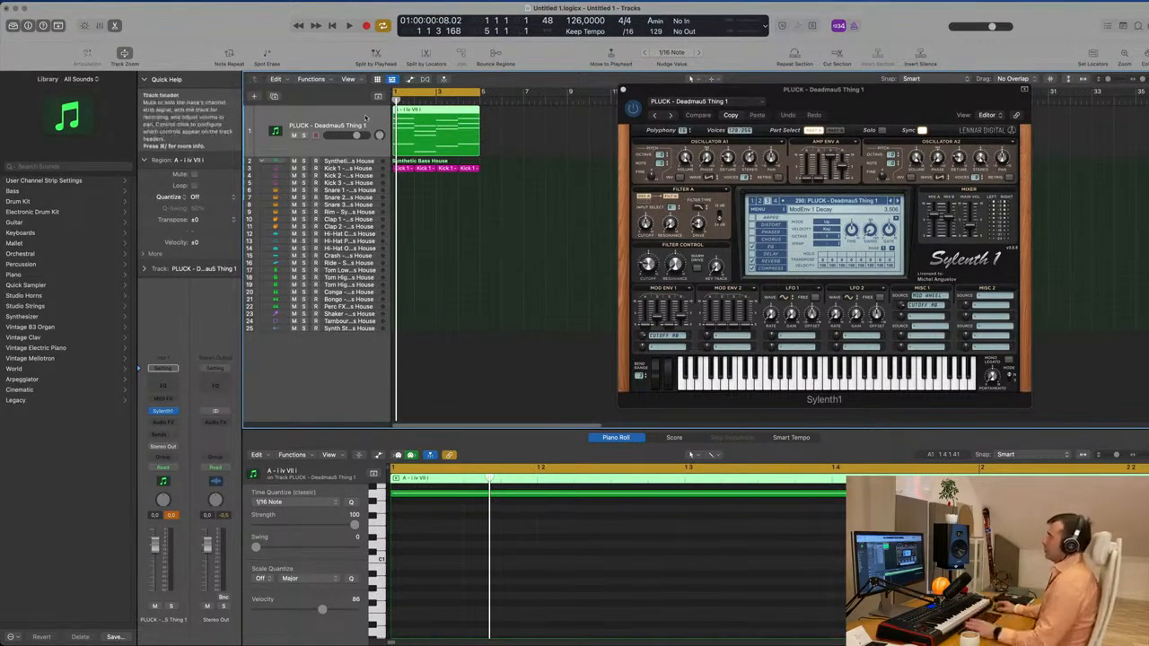
# Place a backup copy of the pluck chord region on the same track, starting at about bar 13
pyautogui.press('space')
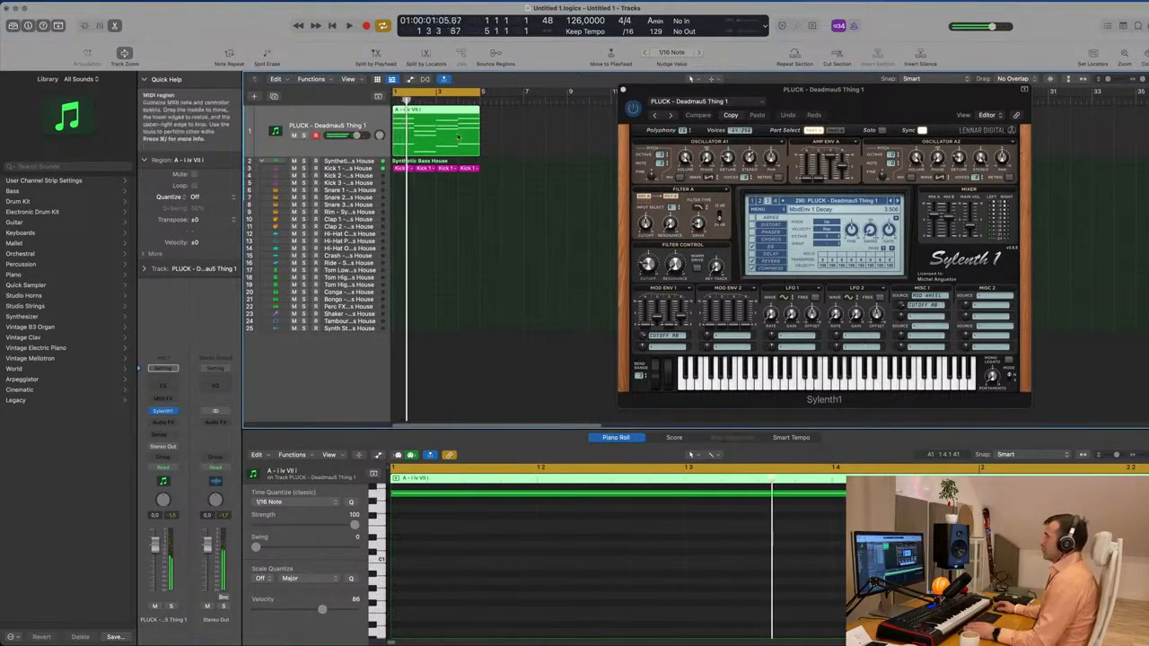
pyautogui.moveTo(451, 114); pyautogui.dragTo(577, 115)
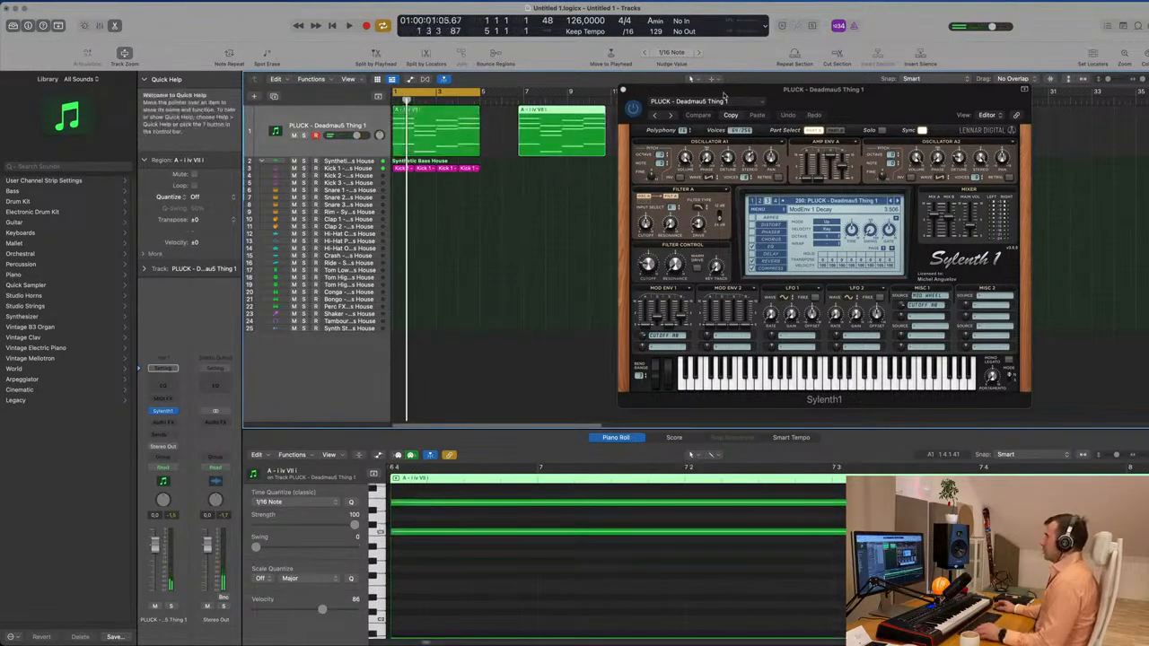
pyautogui.moveTo(687, 102); pyautogui.dragTo(871, 118)
pyautogui.moveTo(545, 108); pyautogui.dragTo(694, 108)
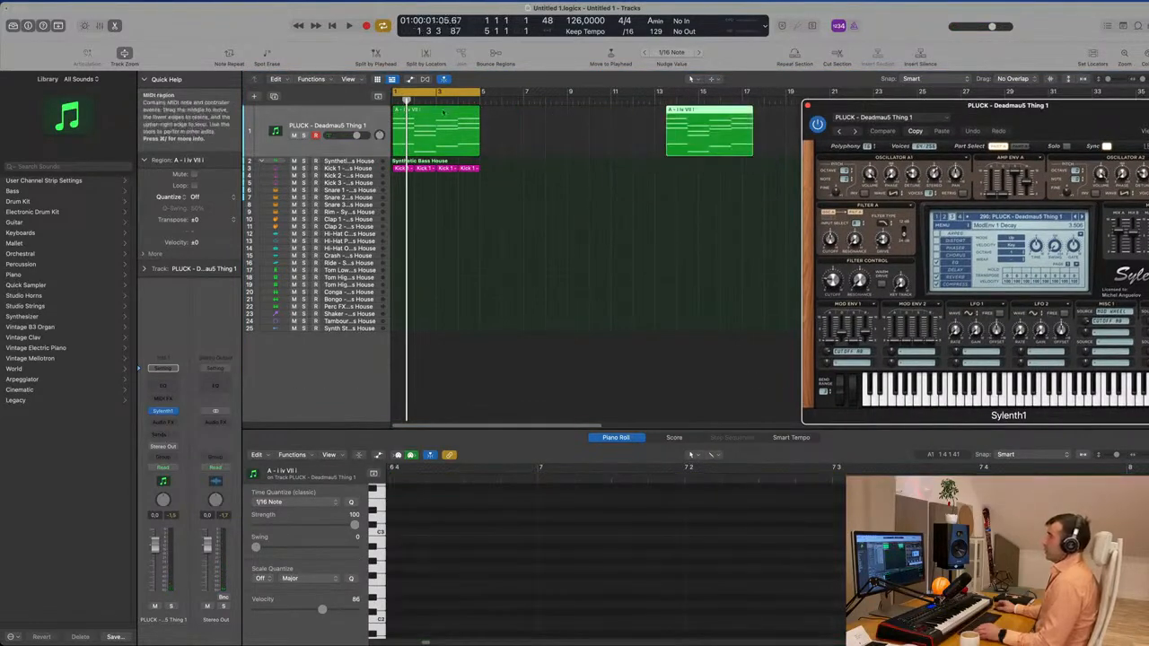
# Select all chord notes in the original pluck region at bar 1 and shorten them to about a quarter note
pyautogui.click(437, 109)
pyautogui.scroll(-5, 586, 582)
pyautogui.scroll(5, 584, 584)
pyautogui.scroll(3, 551, 582)
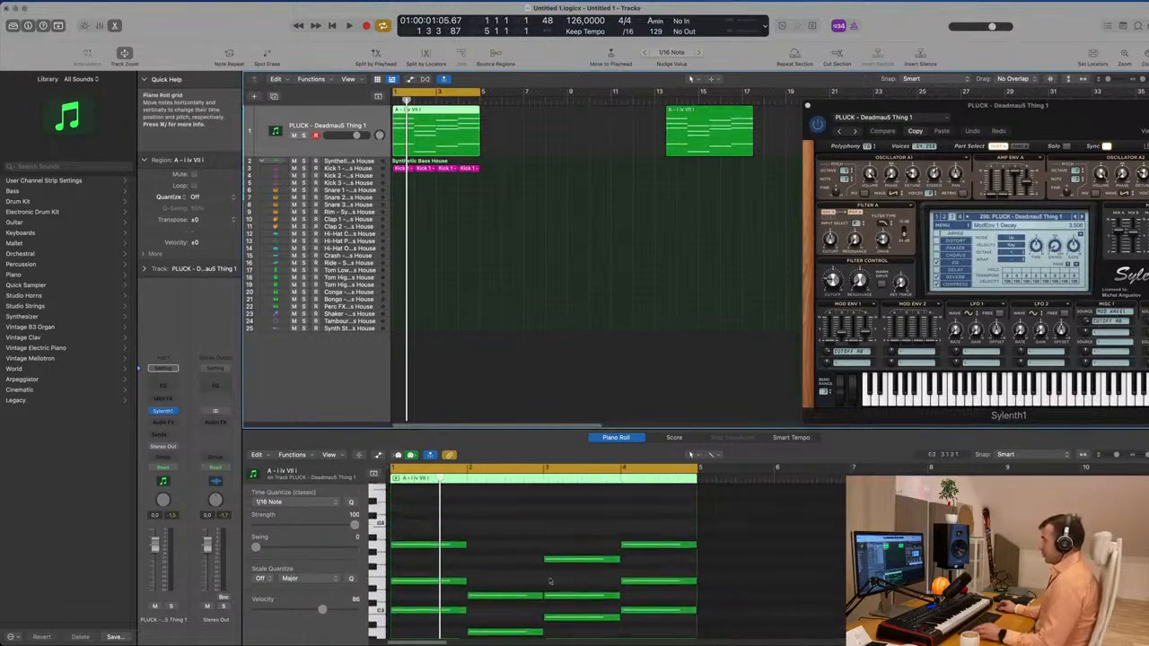
pyautogui.scroll(-5, 472, 555)
pyautogui.scroll(1, 472, 558)
pyautogui.press('super+a')
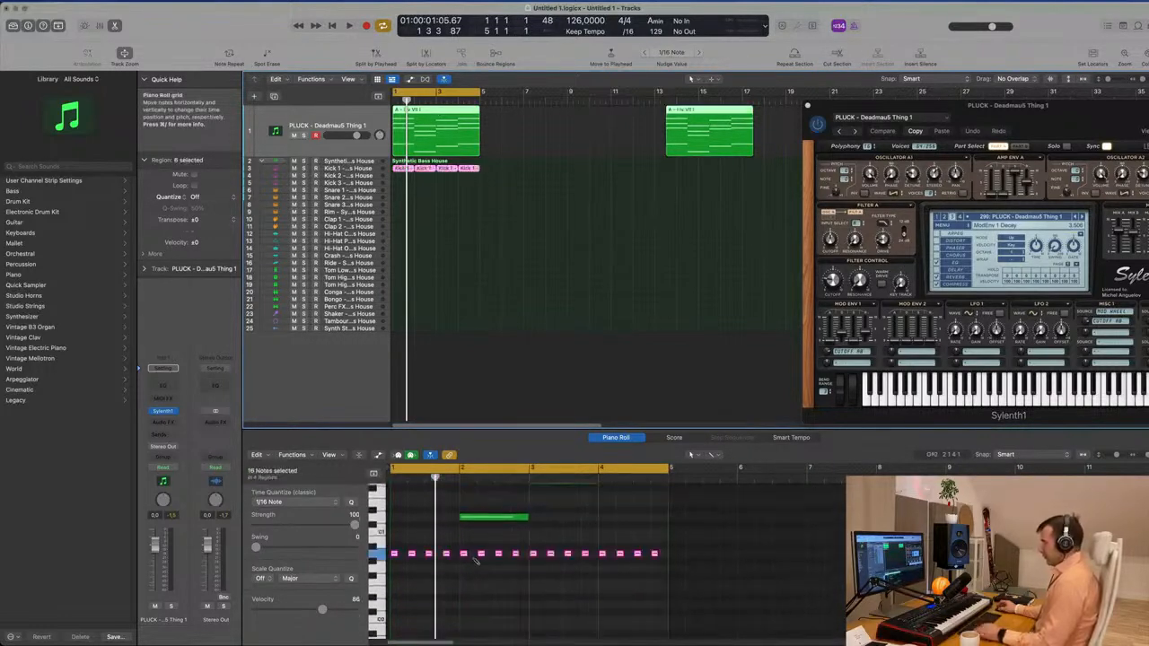
pyautogui.click(434, 117)
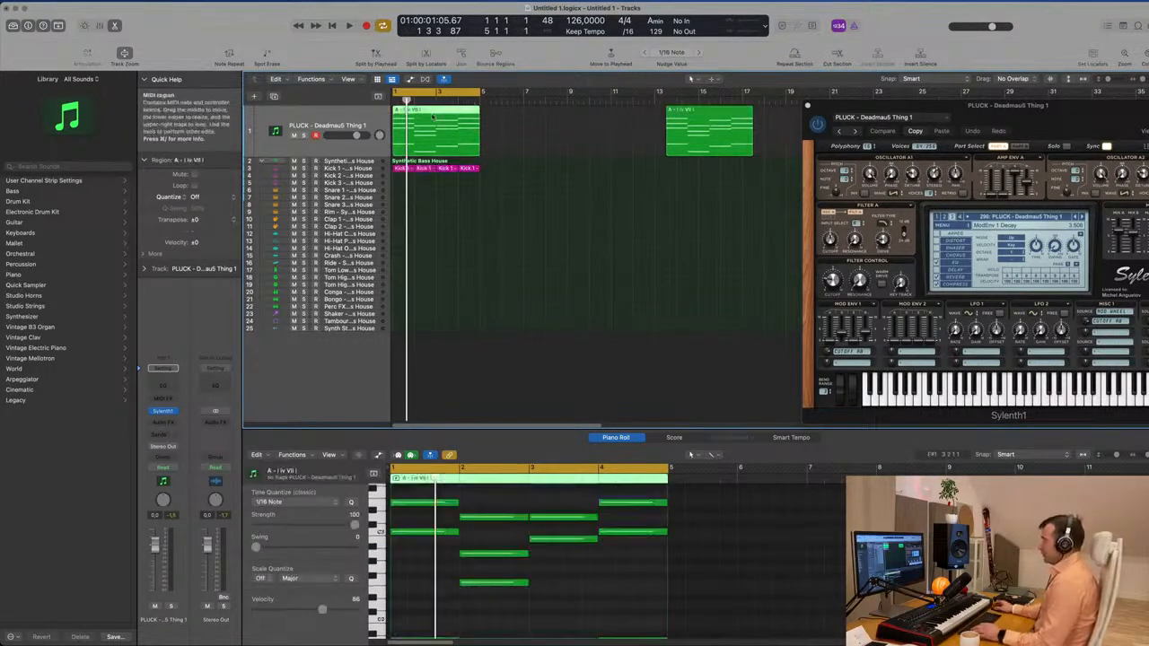
pyautogui.scroll(4, 495, 516)
pyautogui.scroll(-2, 488, 539)
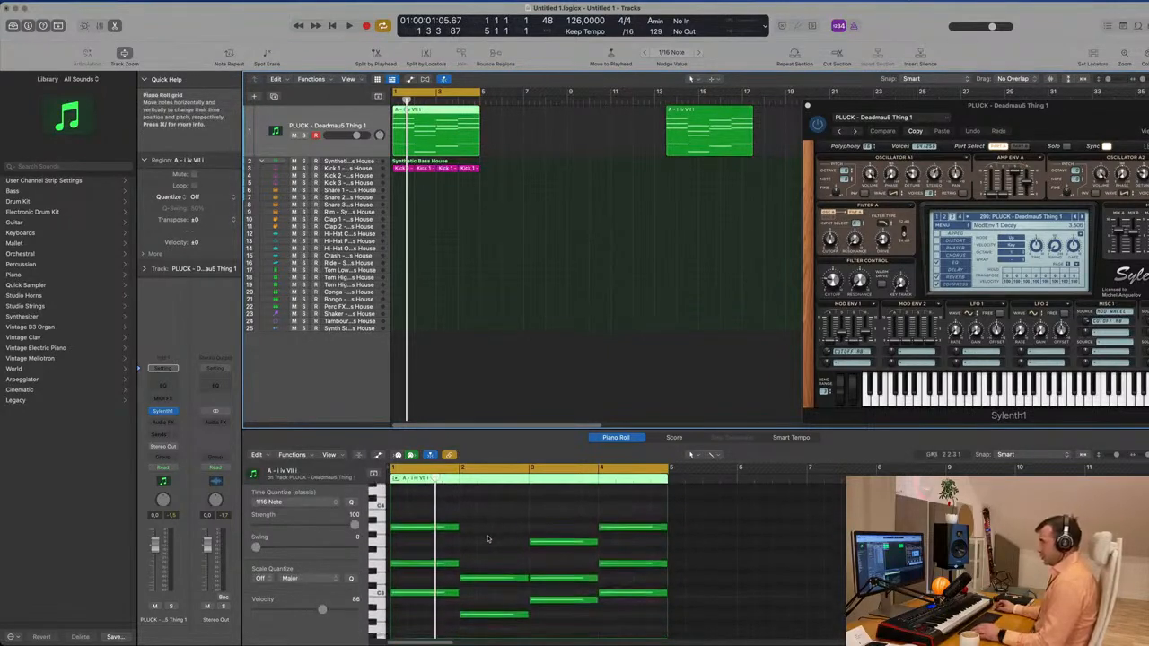
pyautogui.press('super+a')
pyautogui.moveTo(455, 526); pyautogui.dragTo(411, 529)
pyautogui.scroll(-3, 466, 532)
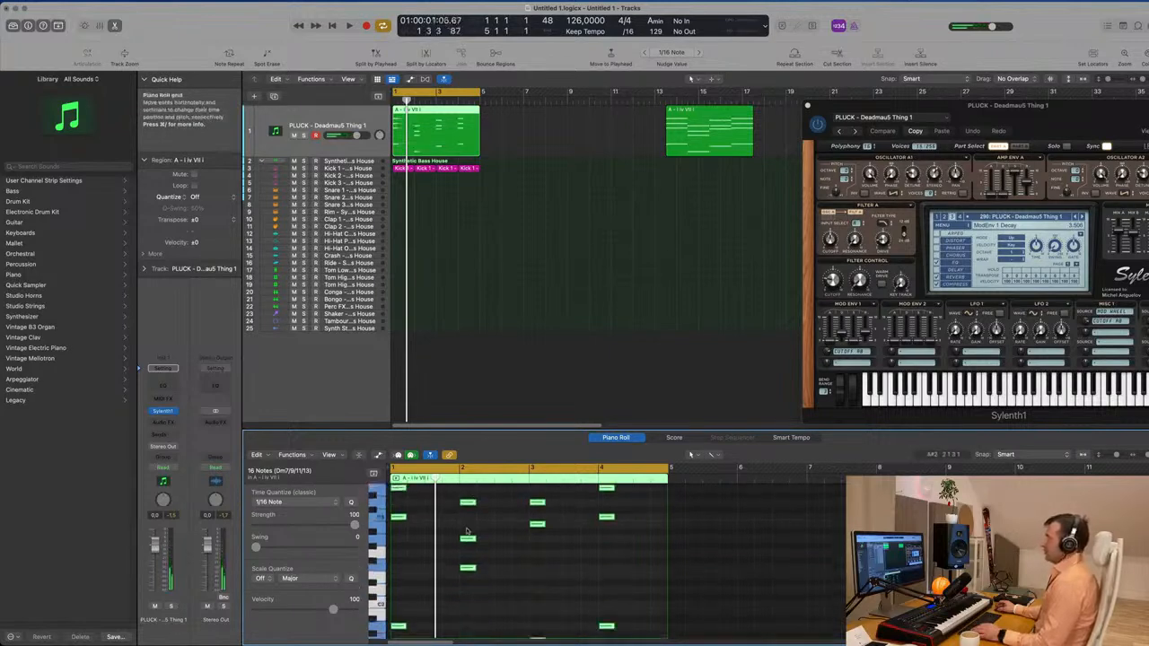
# Duplicate the shortened chords across the region so that each chord repeats four times per bar
pyautogui.scroll(2, 429, 533)
pyautogui.scroll(3, 428, 533)
pyautogui.scroll(5, 429, 533)
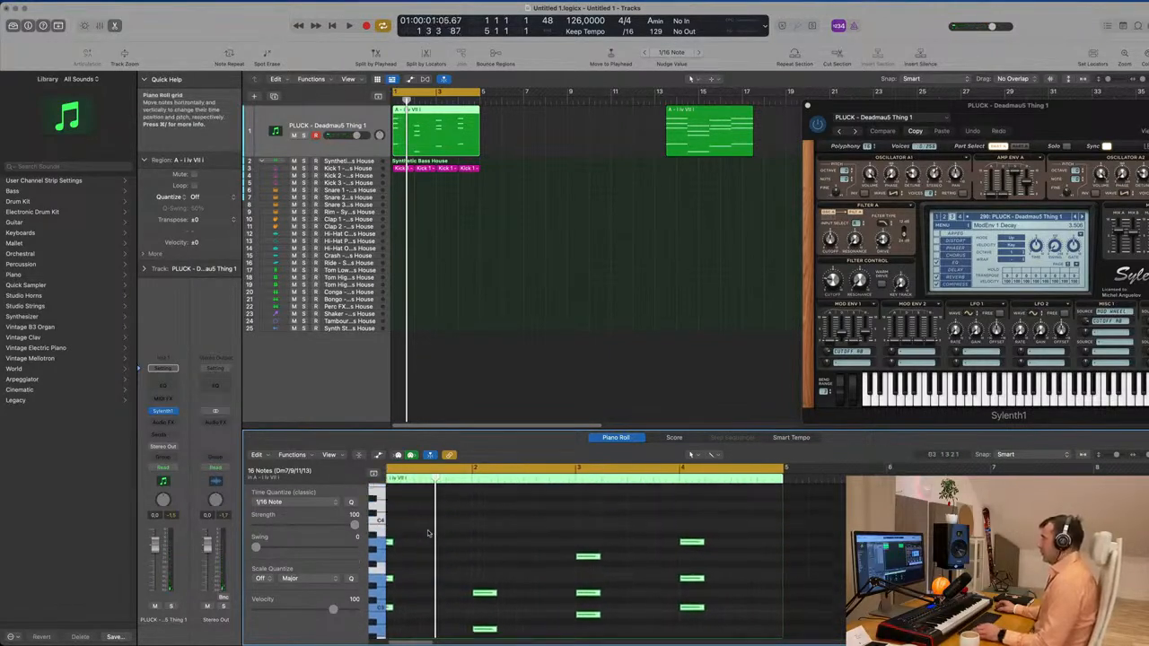
pyautogui.scroll(1, 429, 533)
pyautogui.moveTo(401, 562); pyautogui.dragTo(481, 565)
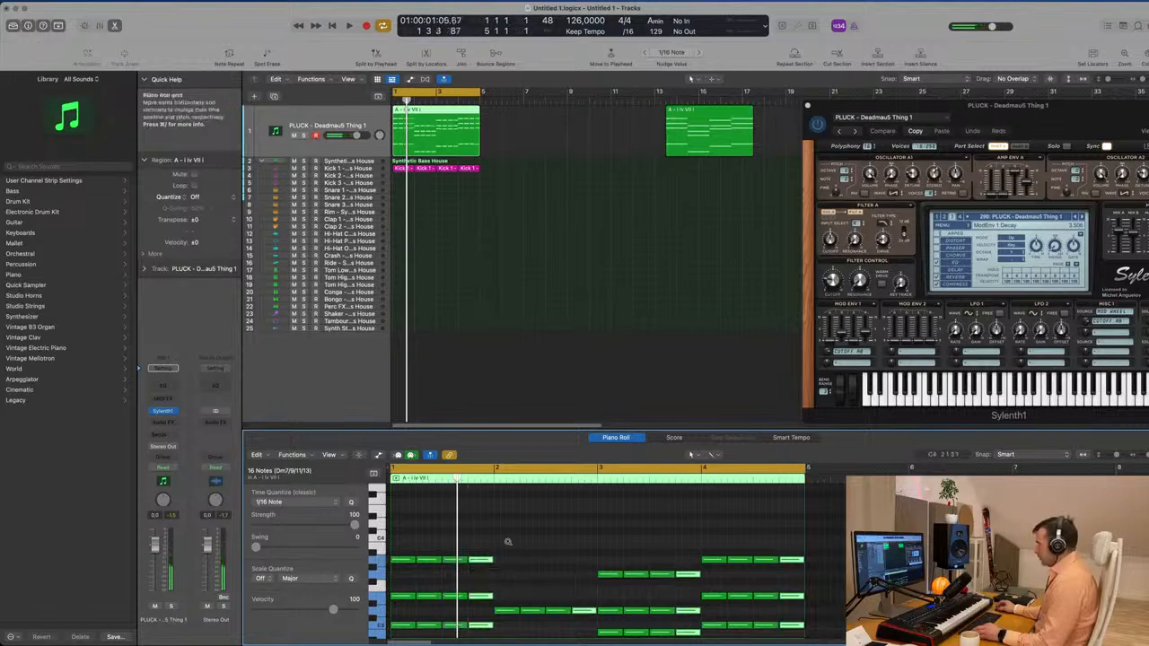
# Play back the quarter-note chord pattern on the pluck track with the Sylenth1 window moved over the arrangement
pyautogui.click(495, 259)
pyautogui.click(341, 113)
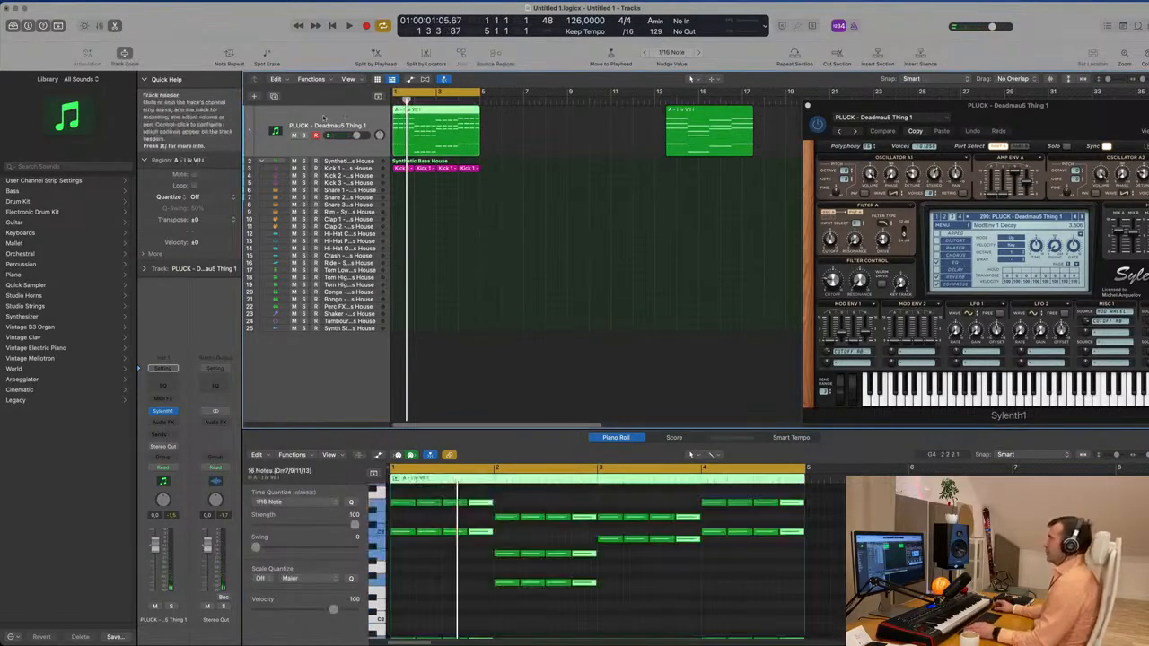
pyautogui.moveTo(1087, 110); pyautogui.dragTo(755, 179)
pyautogui.press('space')
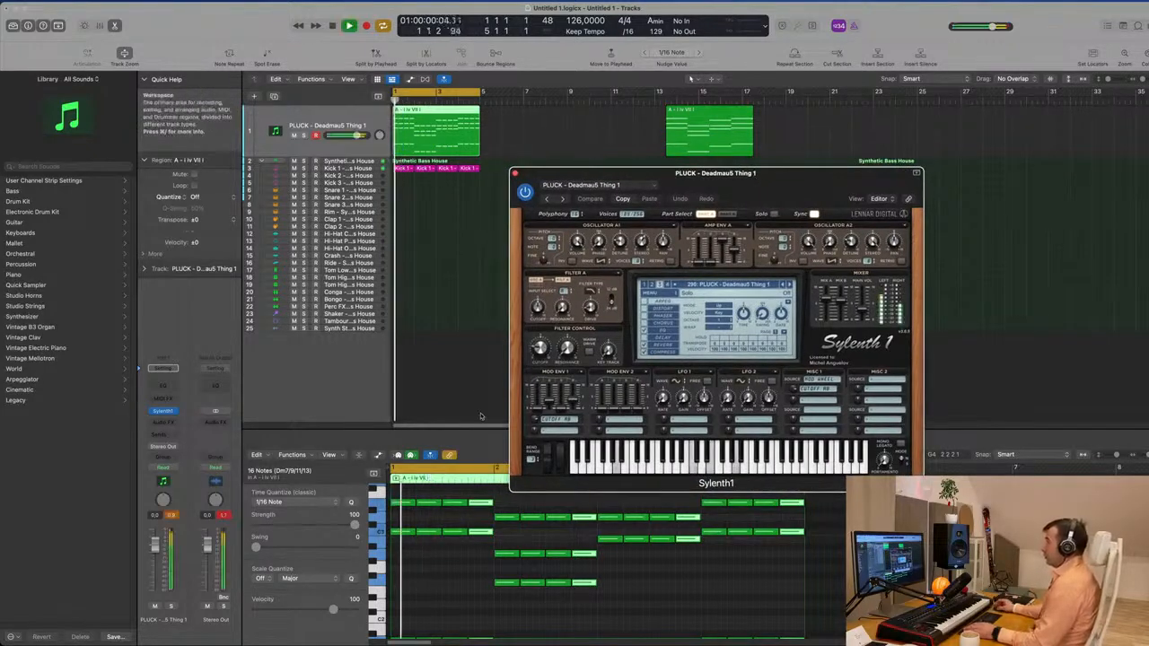
# Shorten all the chord notes to about an eighth note and duplicate them so each chord repeats eight times per bar
pyautogui.click(450, 599)
pyautogui.press('super+a')
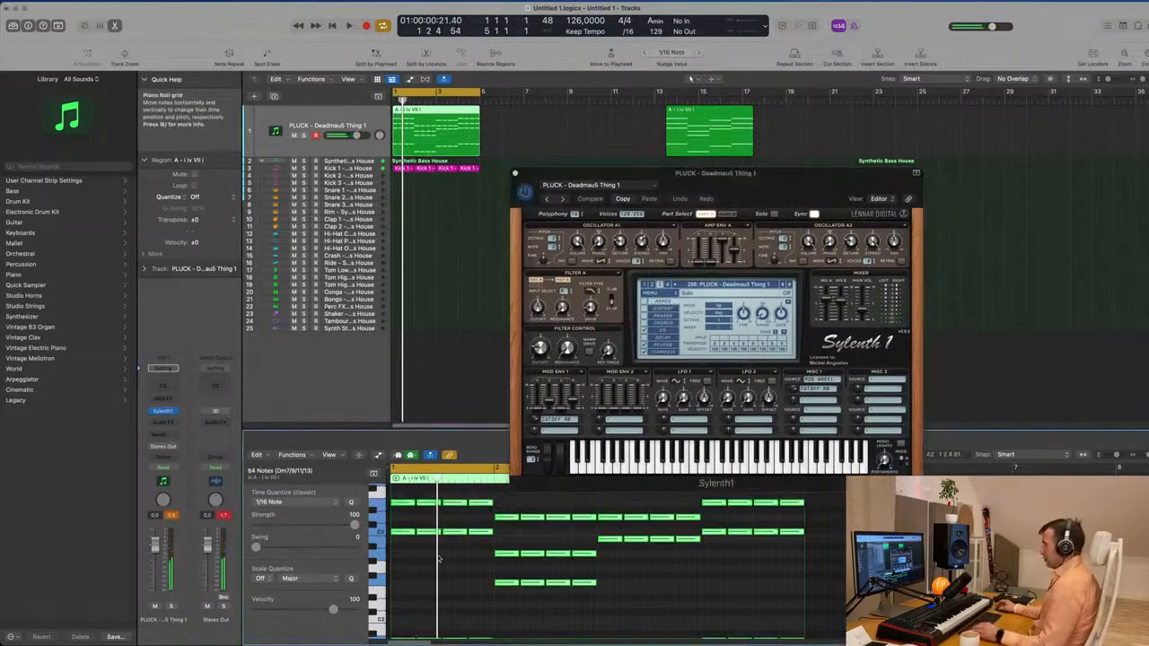
pyautogui.scroll(5, 447, 556)
pyautogui.moveTo(447, 536)
pyautogui.mouseDown()
pyautogui.moveTo(419, 538)
pyautogui.moveTo(440, 539)
pyautogui.mouseUp()
pyautogui.press('space')
# Play the loop and lower the pluck track's volume to about -12 dB
pyautogui.moveTo(785, 188)
pyautogui.mouseDown()
pyautogui.moveTo(737, 198)
pyautogui.moveTo(775, 194)
pyautogui.mouseUp()
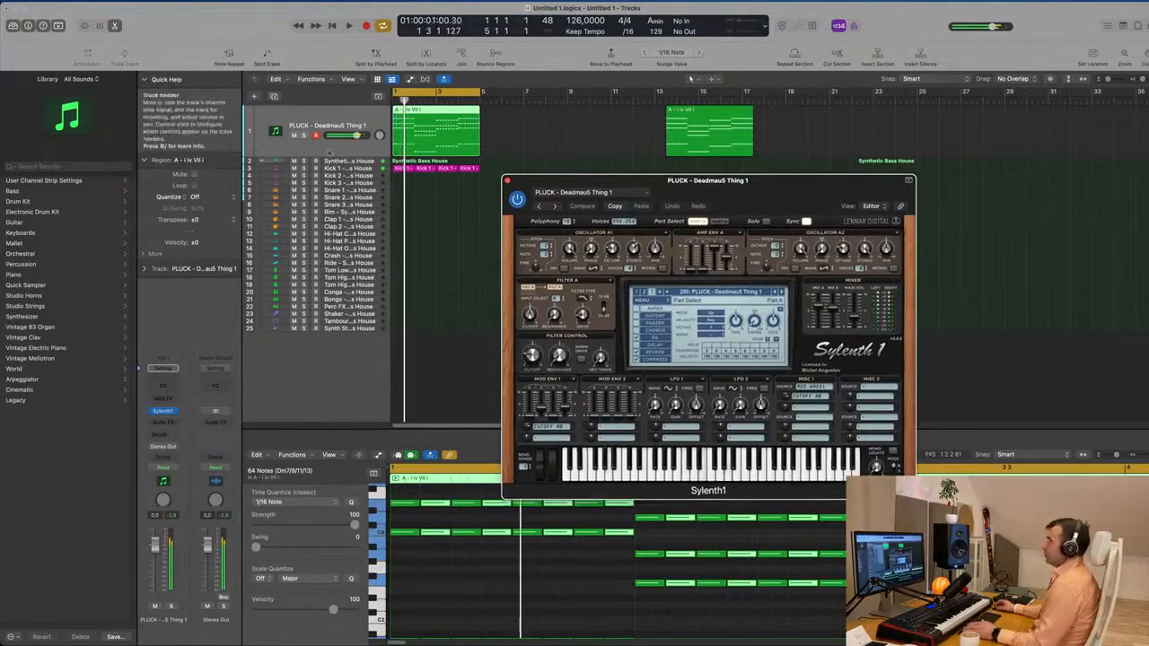
pyautogui.click(312, 113)
pyautogui.press('space')
pyautogui.moveTo(356, 135); pyautogui.dragTo(340, 135)
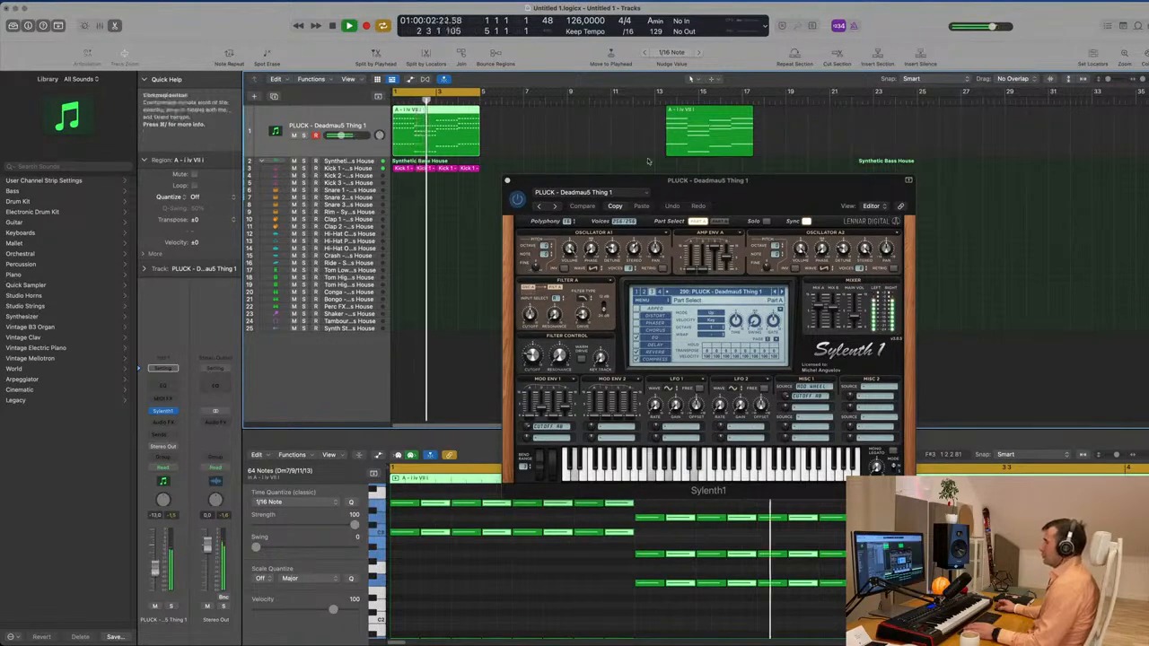
# Compare neighbouring Sylenth1 presets during playback and load PLUCK - Deadmau5 Thing 3
pyautogui.moveTo(742, 199); pyautogui.dragTo(687, 195)
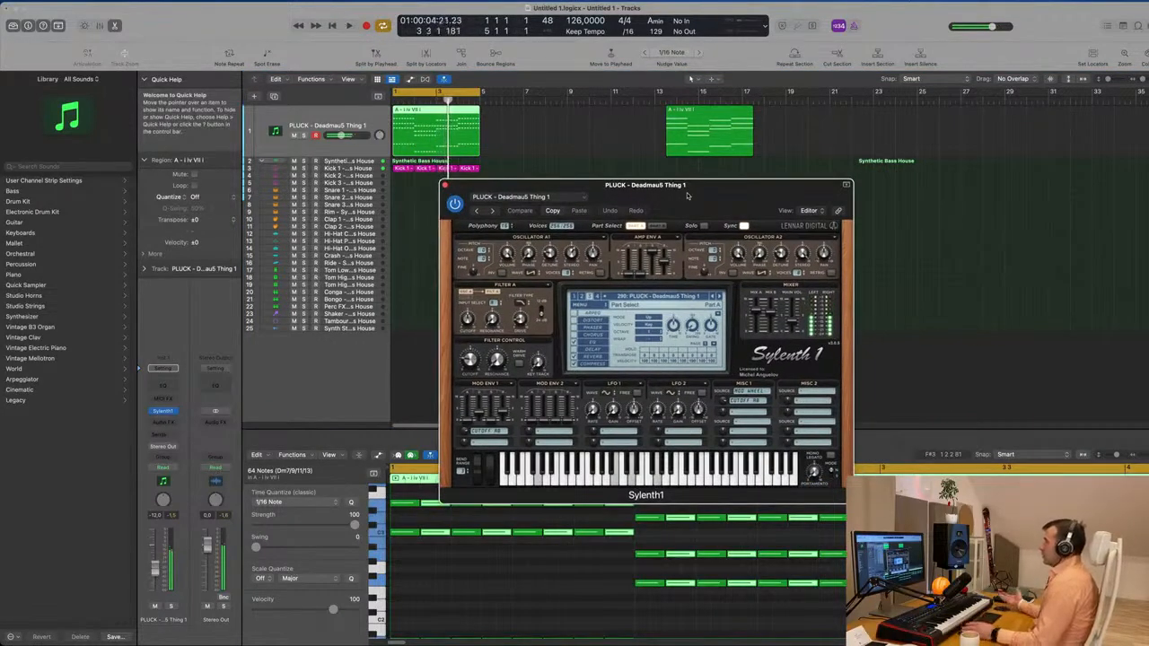
pyautogui.moveTo(688, 196); pyautogui.dragTo(640, 201)
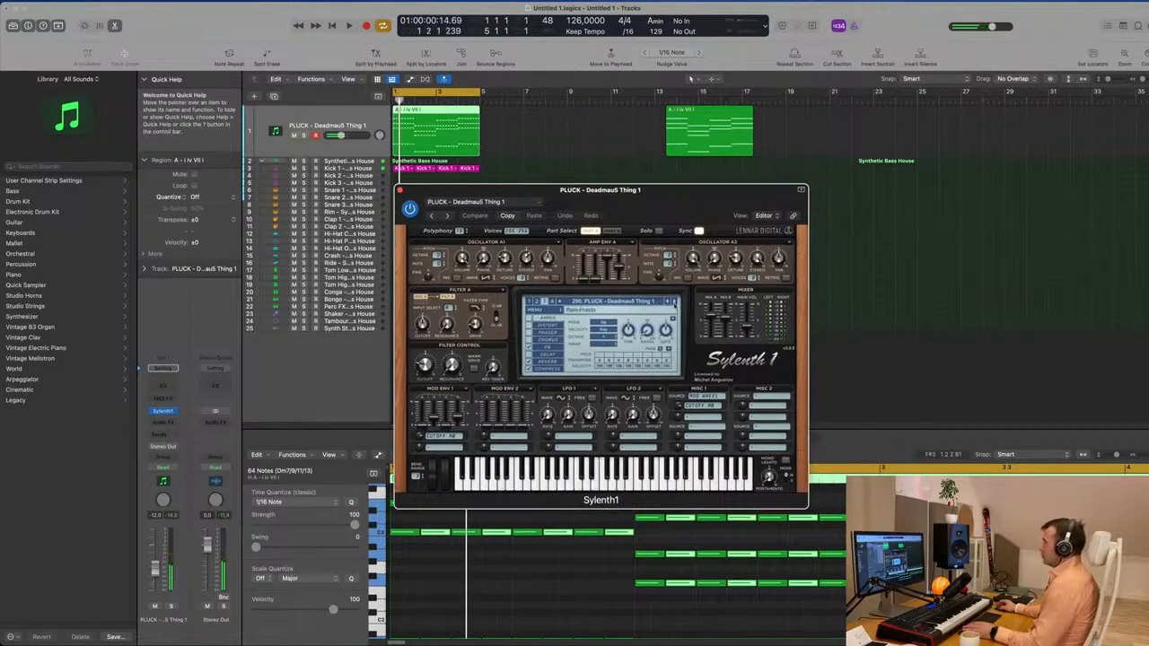
pyautogui.click(675, 303)
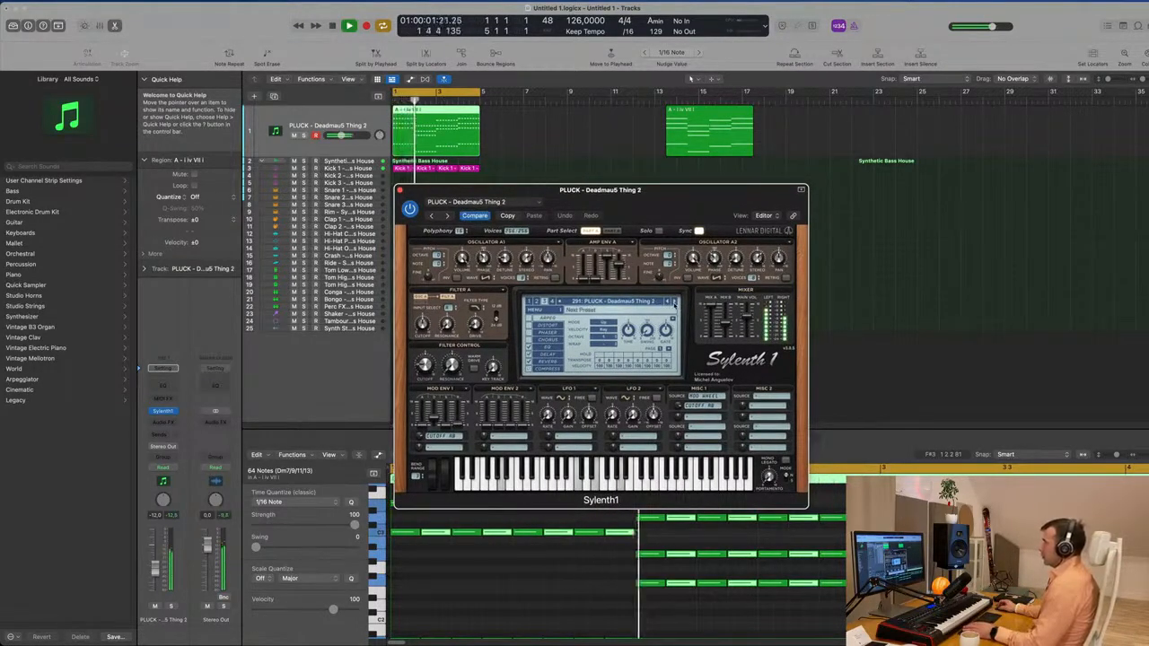
pyautogui.click(674, 303)
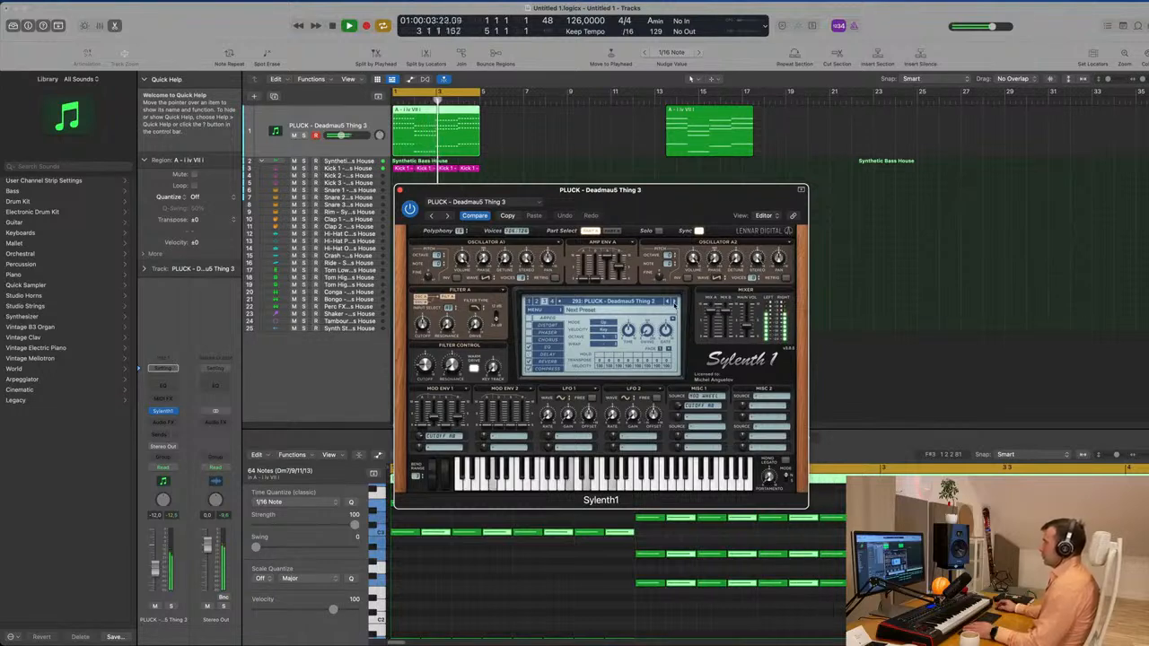
pyautogui.click(669, 303)
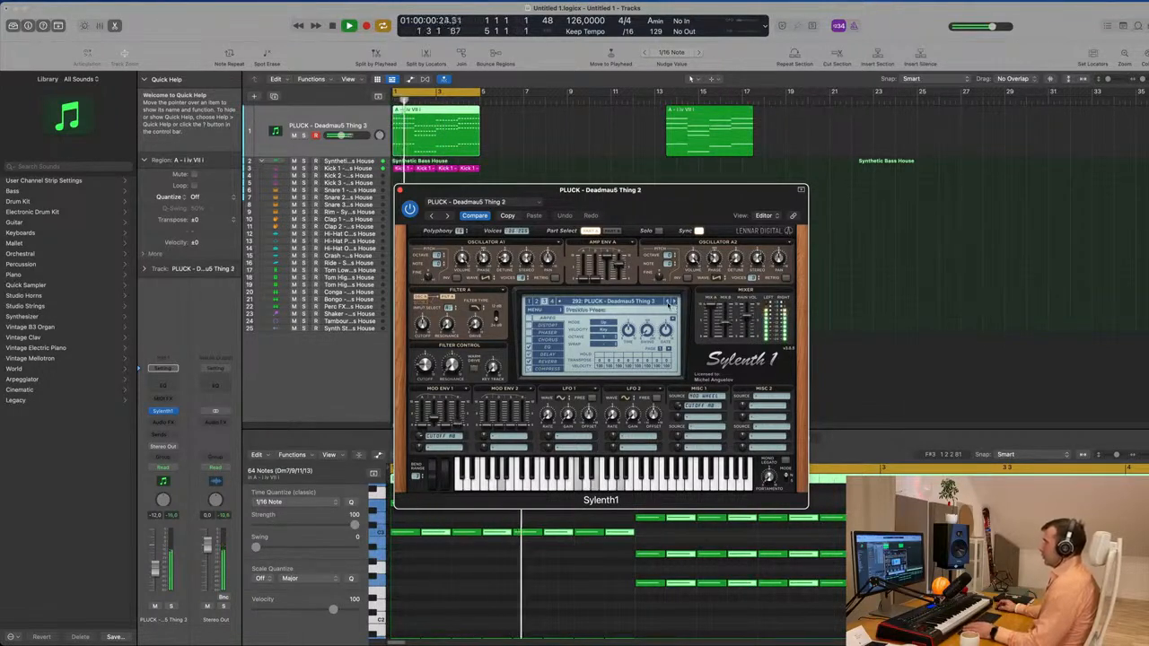
pyautogui.click(668, 303)
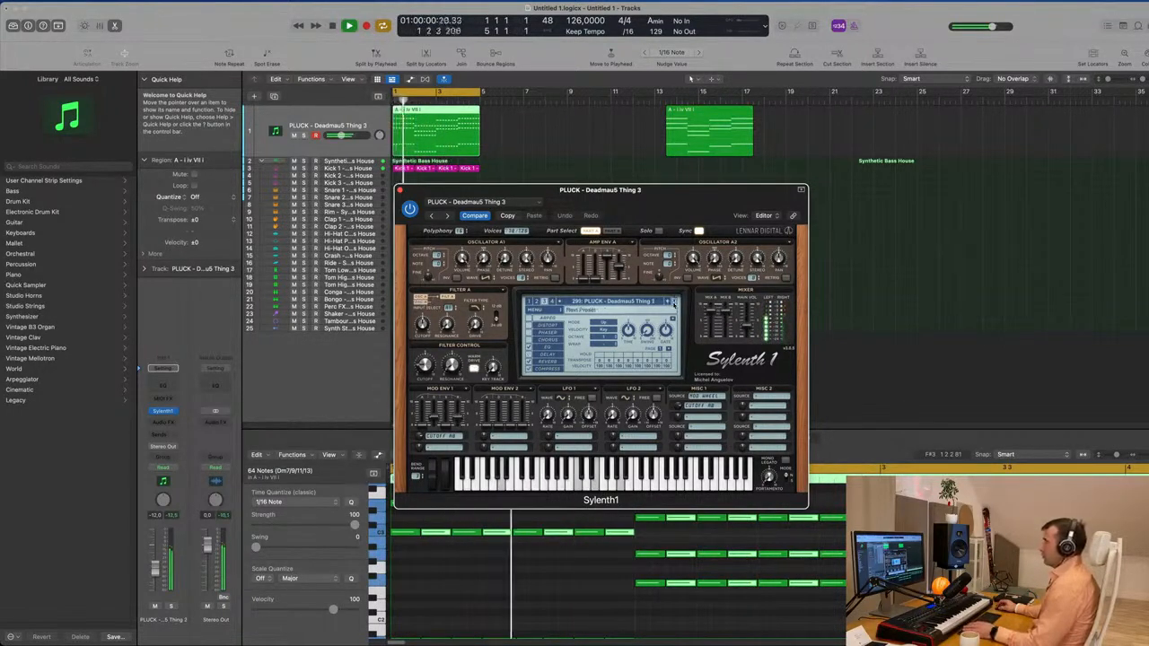
# Adjust the Filter Control cutoff in Sylenth1 during playback and fine-tune the pluck track's volume to about -12.2 dB
pyautogui.moveTo(747, 193); pyautogui.dragTo(768, 191)
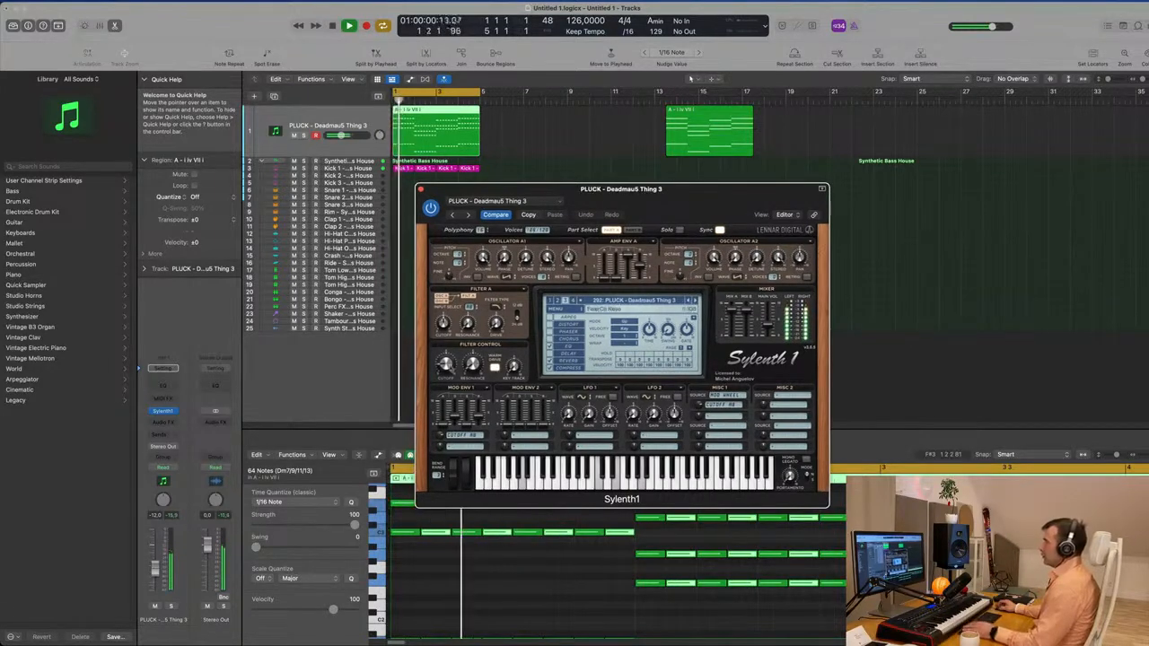
pyautogui.moveTo(447, 364); pyautogui.dragTo(450, 351)
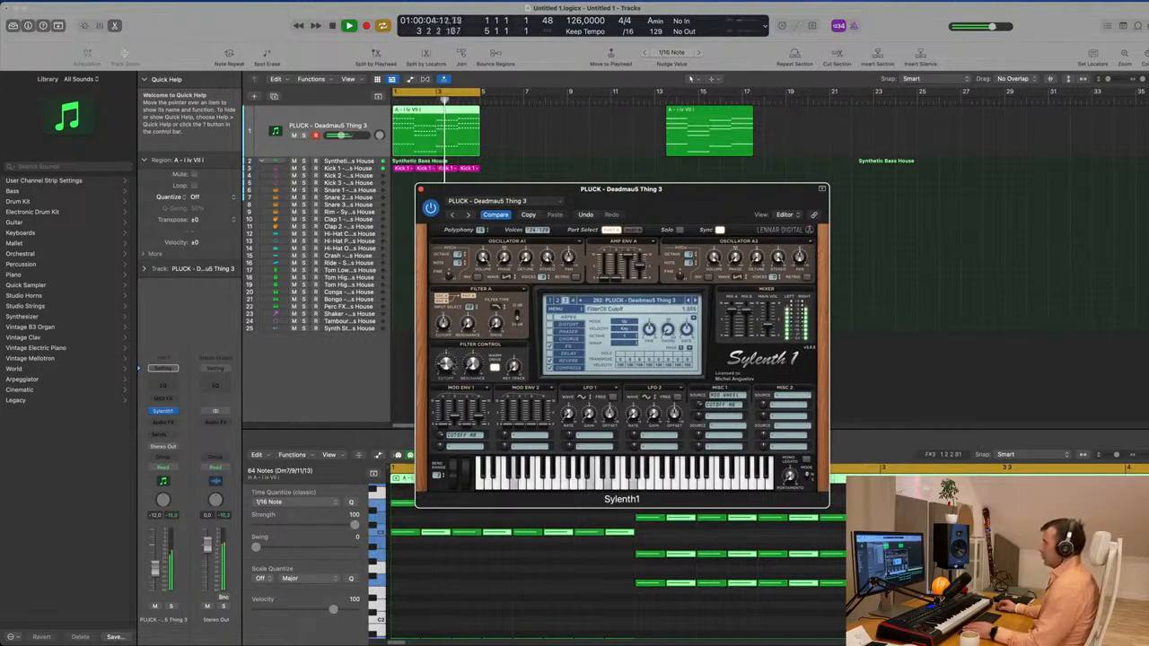
pyautogui.moveTo(666, 199); pyautogui.dragTo(868, 187)
pyautogui.press('space')
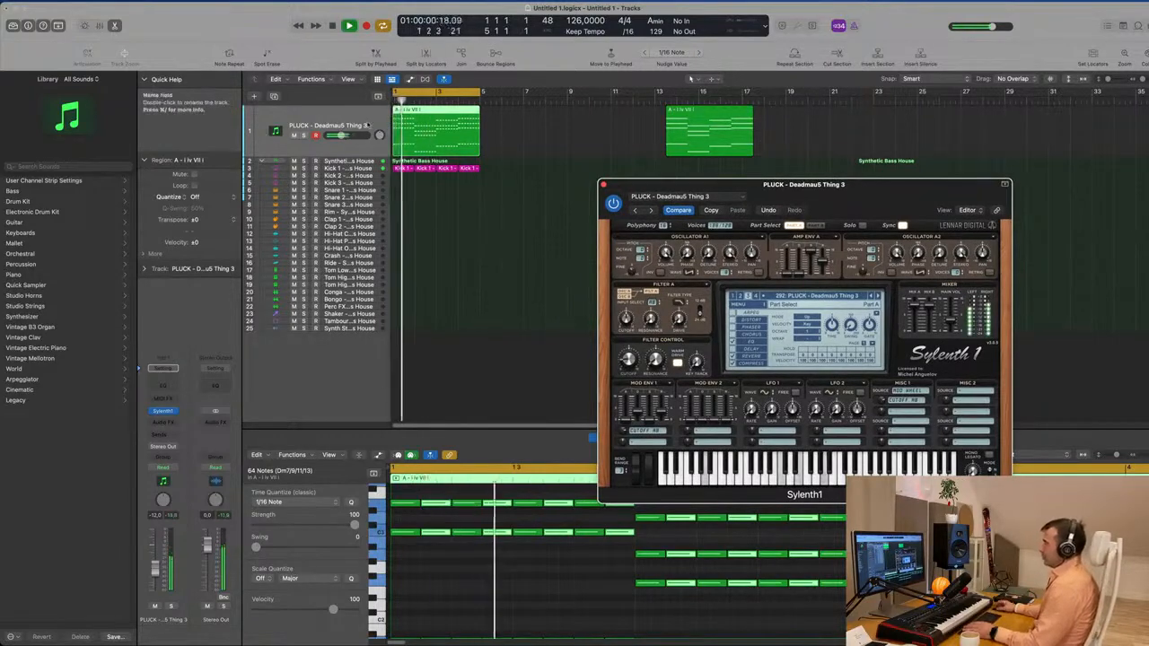
pyautogui.click(163, 558)
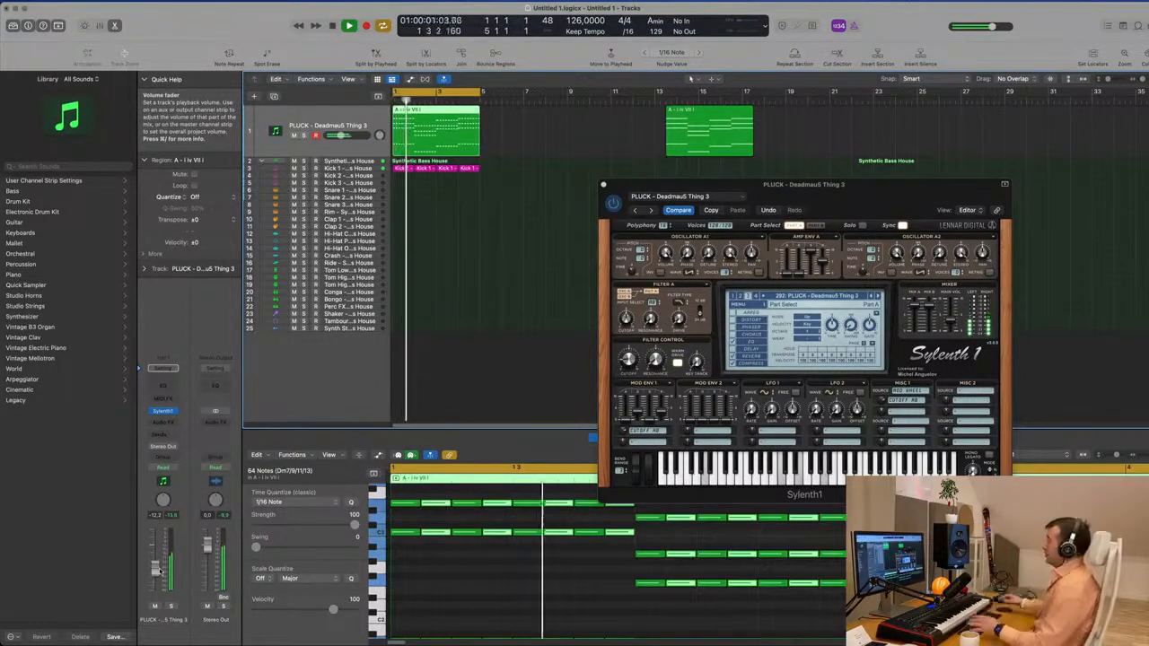
pyautogui.moveTo(868, 189); pyautogui.dragTo(813, 199)
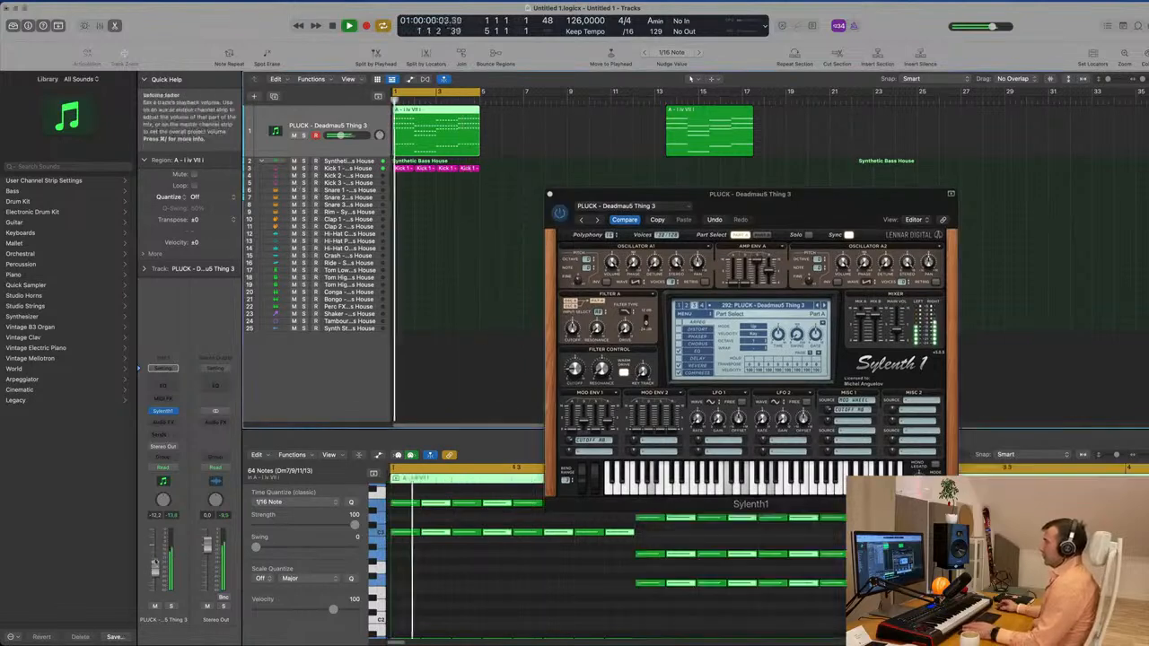
# Lower the pluck track's volume to about -14 dB during playback and insert a Compressor on it
pyautogui.press('space')
pyautogui.press('space')
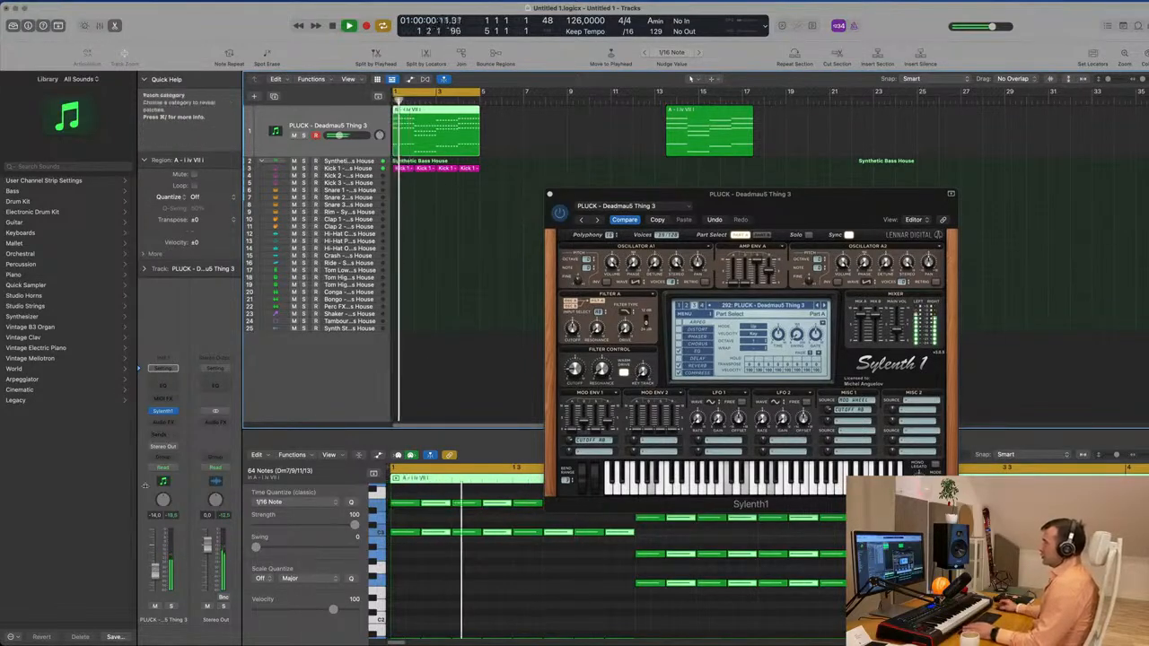
pyautogui.click(168, 423)
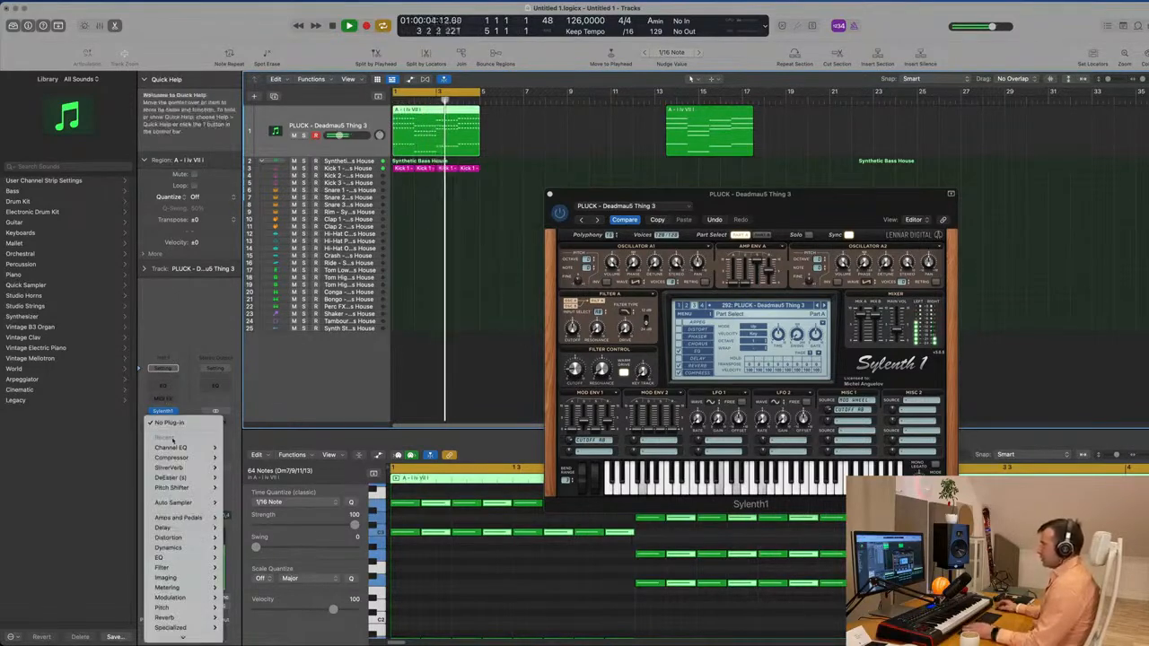
pyautogui.click(572, 145)
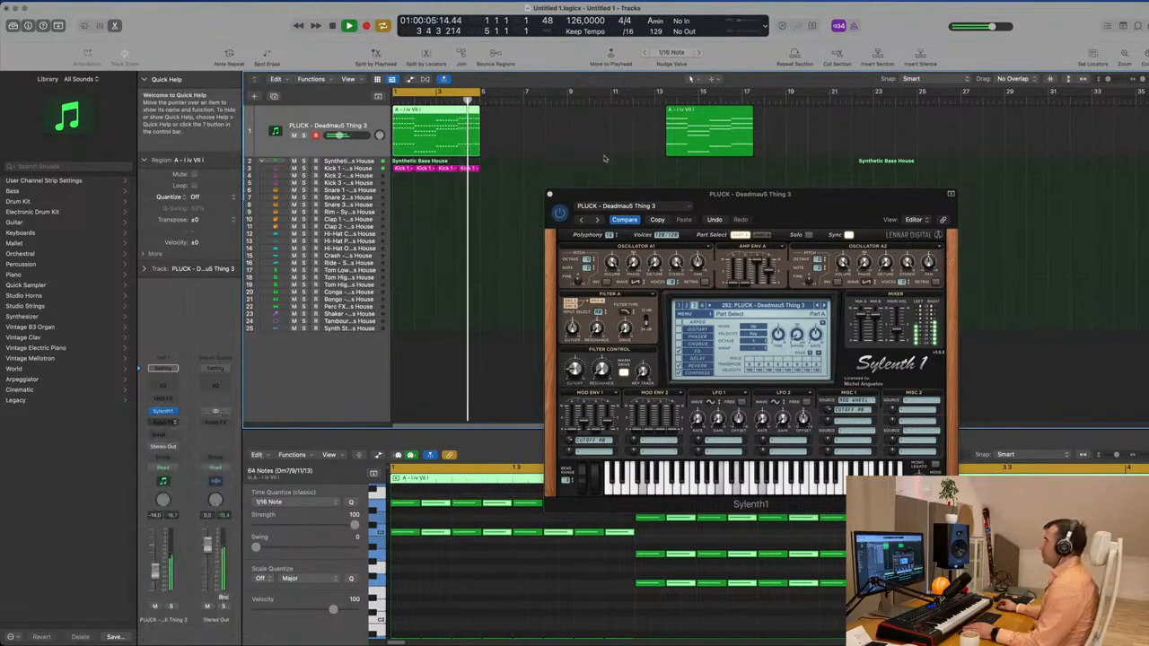
# Set the Compressor's side chain input to the instrument Kick 1 - Synthetic Bass House (Inst 2)
pyautogui.click(848, 132)
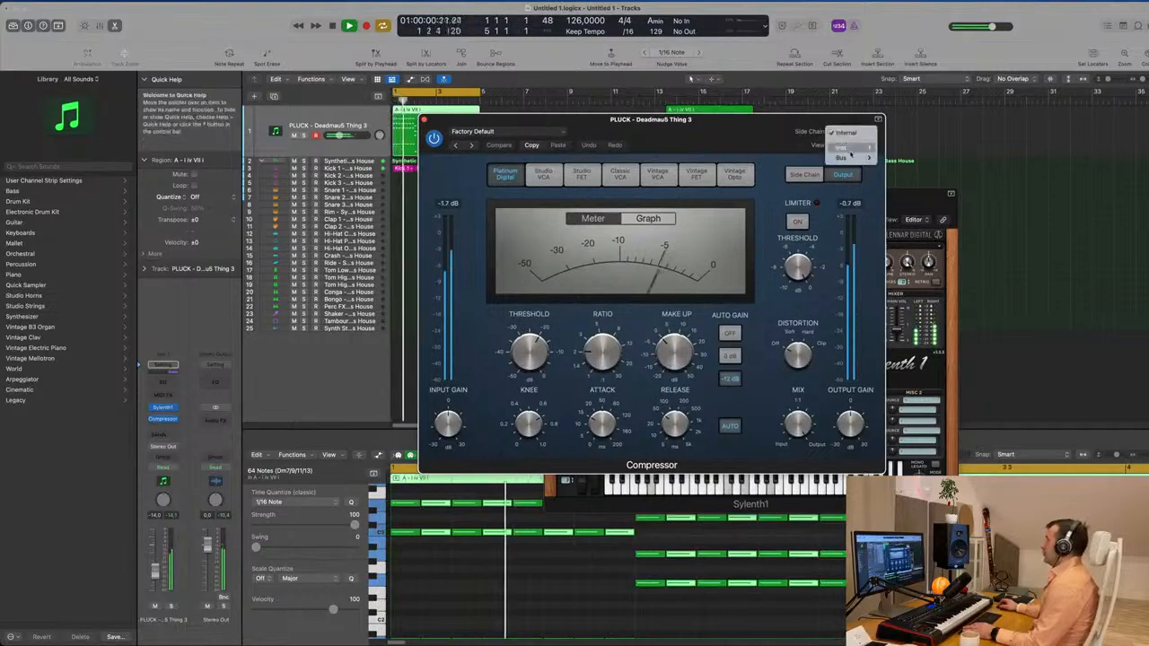
pyautogui.moveTo(853, 147)
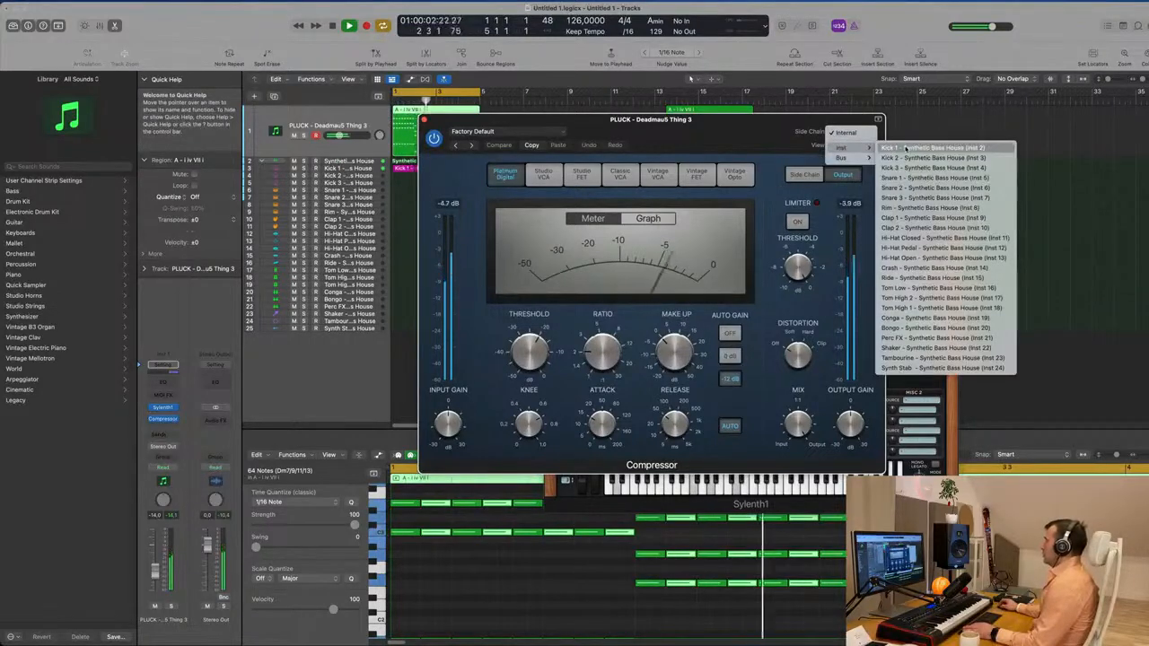
pyautogui.click(904, 148)
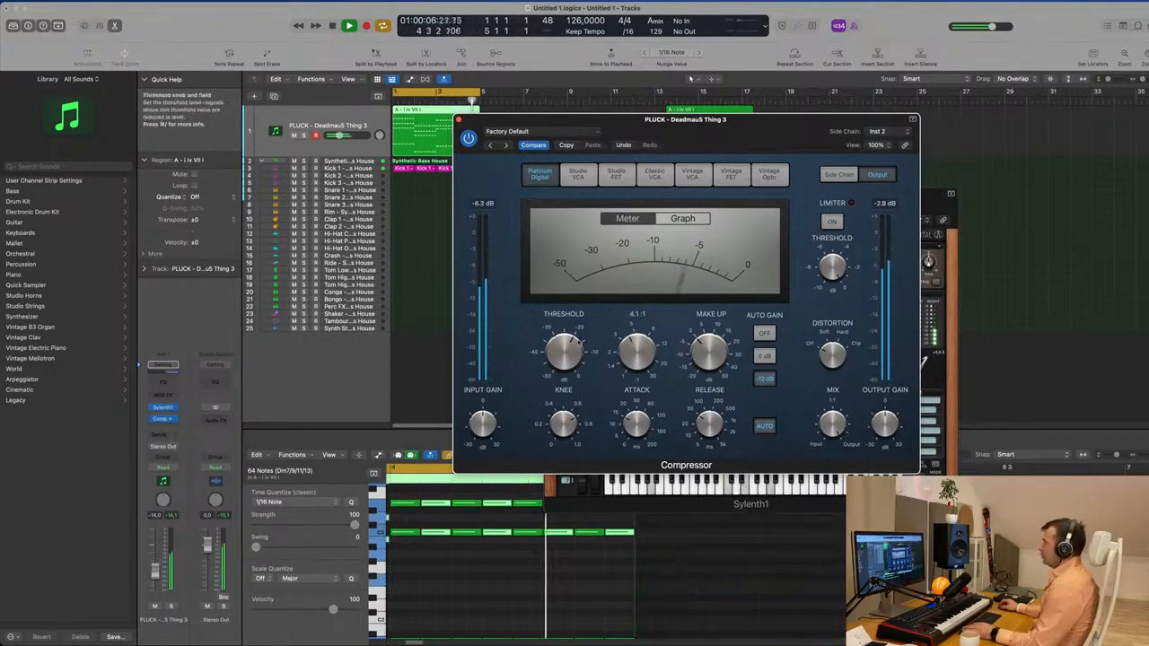
# Set the Compressor's ratio to 4.1:1, adjust threshold and attack, and set a manual release of about 51 ms
pyautogui.moveTo(567, 356); pyautogui.dragTo(567, 353)
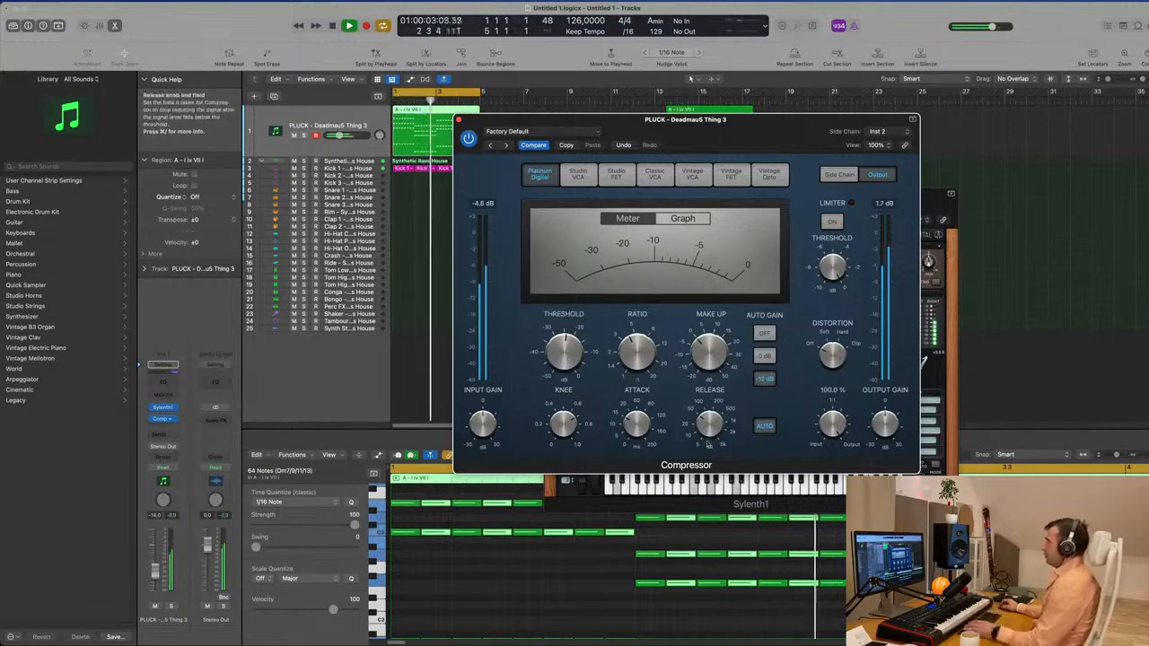
pyautogui.moveTo(712, 427); pyautogui.dragTo(705, 520)
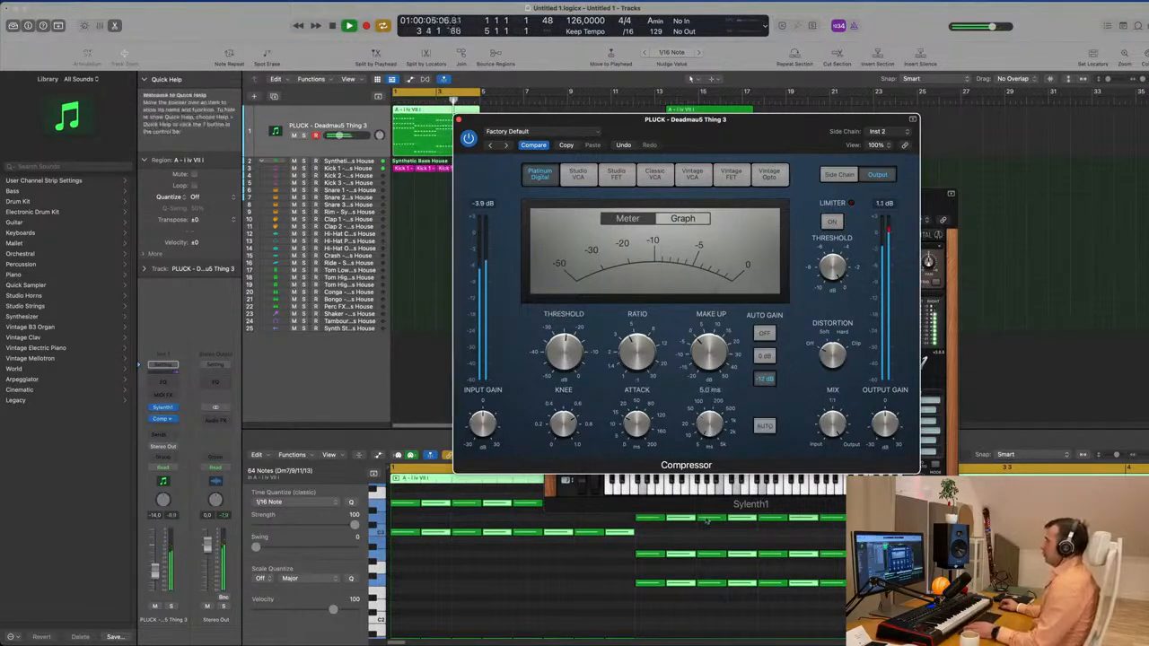
pyautogui.moveTo(644, 436); pyautogui.dragTo(638, 482)
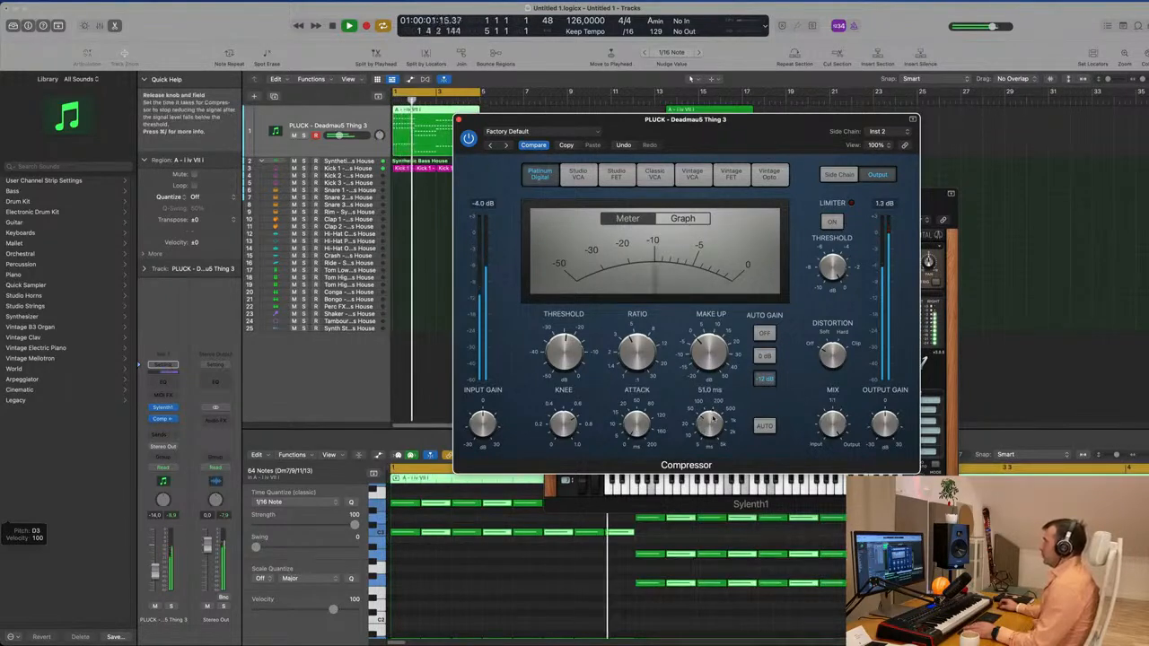
pyautogui.moveTo(567, 354)
# Replay the loop several times to judge how the sidechained pluck ducks under the kick
pyautogui.moveTo(741, 150); pyautogui.dragTo(737, 183)
pyautogui.click(436, 141)
pyautogui.press('space')
pyautogui.press('space')
pyautogui.moveTo(549, 142); pyautogui.dragTo(439, 126)
pyautogui.press('space')
pyautogui.press('space')
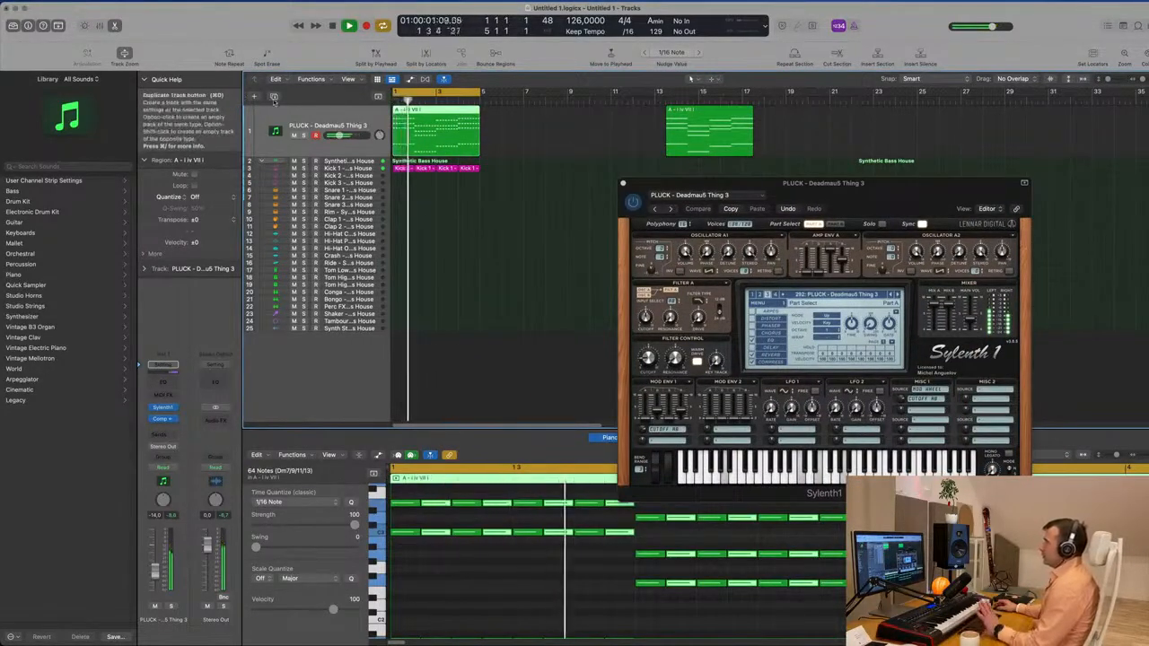
# Duplicate the pluck track with its chord region, mute the copy, and return to the original track with playback stopped
pyautogui.click(274, 97)
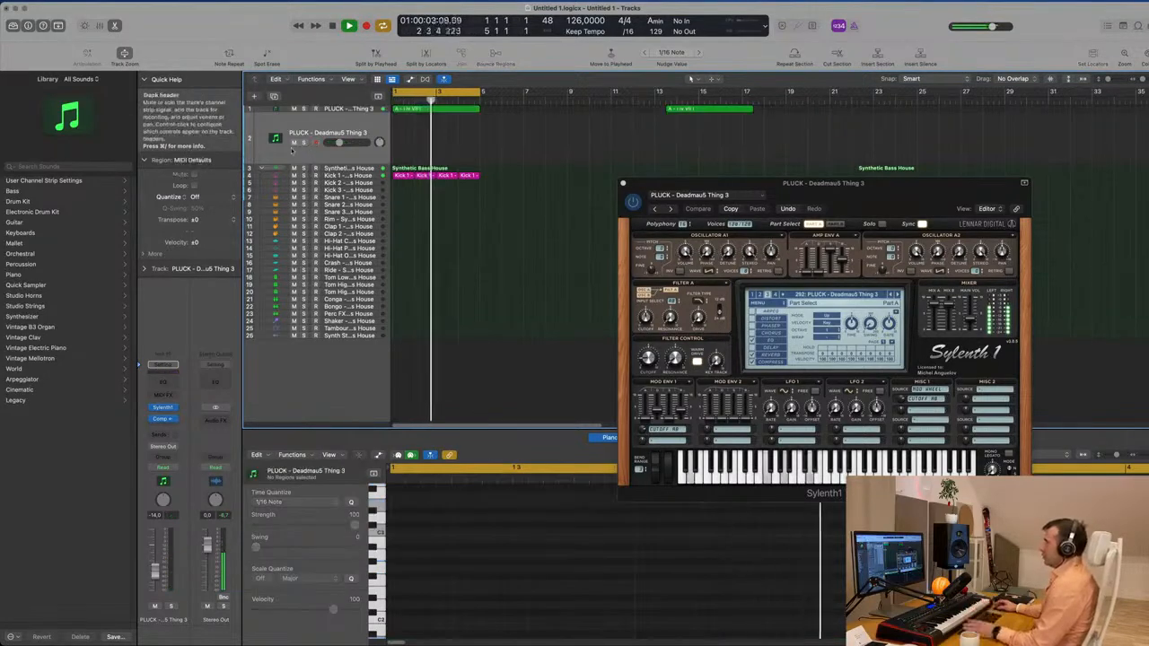
pyautogui.click(419, 110)
pyautogui.moveTo(418, 110); pyautogui.dragTo(431, 109)
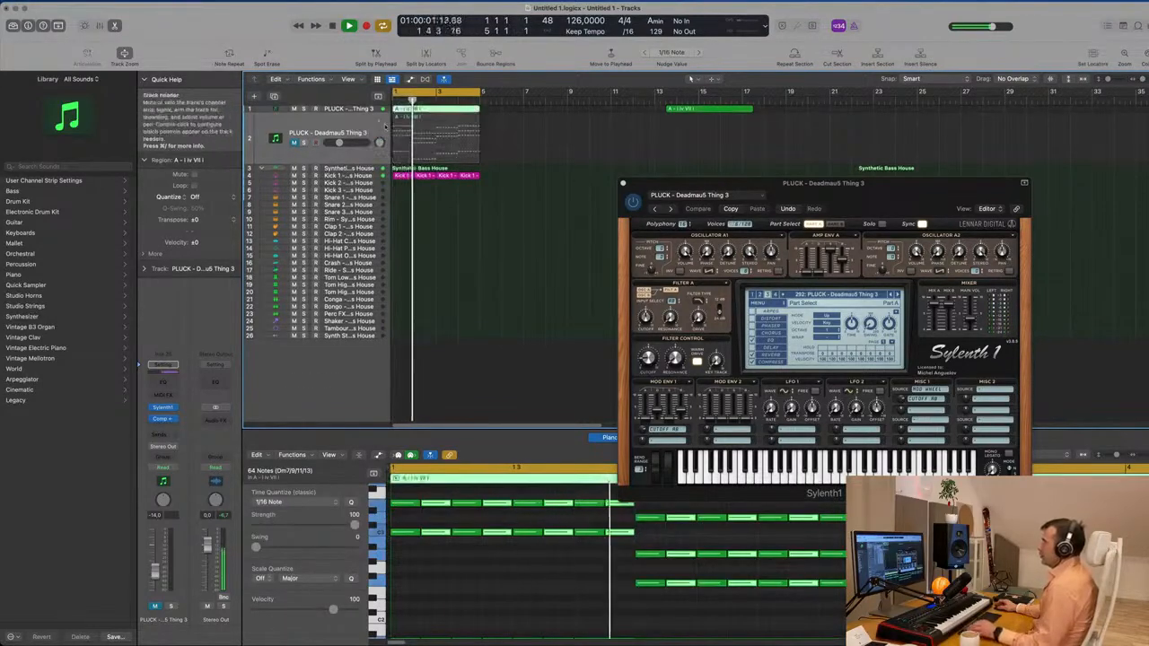
pyautogui.click(364, 110)
pyautogui.press('space')
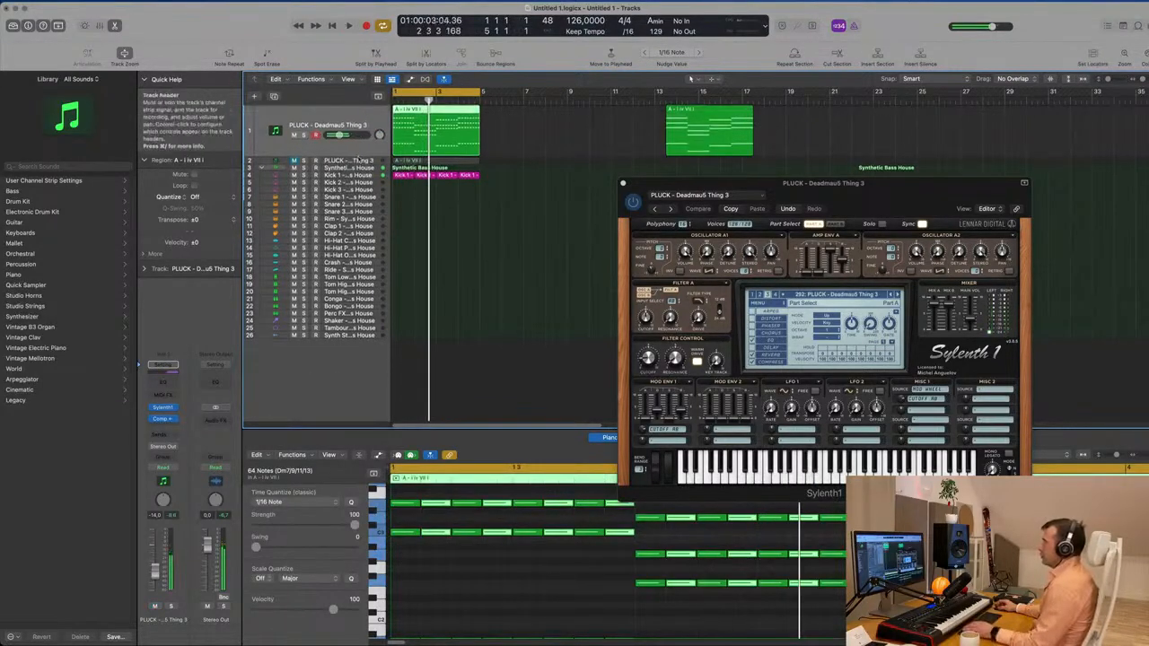
# Delete the lowest bass notes of all the chords in the original pluck region
pyautogui.moveTo(359, 155); pyautogui.dragTo(359, 232)
pyautogui.click(592, 608)
pyautogui.press('super+Up')
pyautogui.moveTo(409, 574); pyautogui.dragTo(853, 628)
pyautogui.moveTo(1067, 605); pyautogui.dragTo(1079, 605)
pyautogui.press('super+Left')
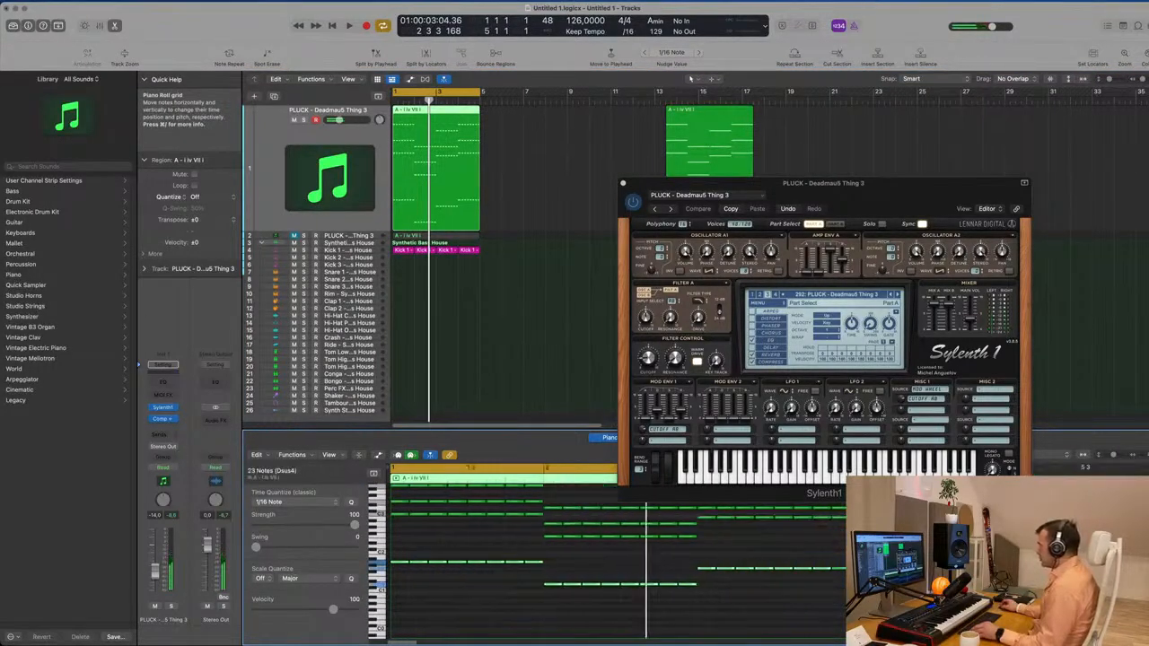
pyautogui.moveTo(397, 556); pyautogui.dragTo(1045, 615)
pyautogui.press('Delete')
# Play the loop without the bass notes, then undo their deletion
pyautogui.press('super+a')
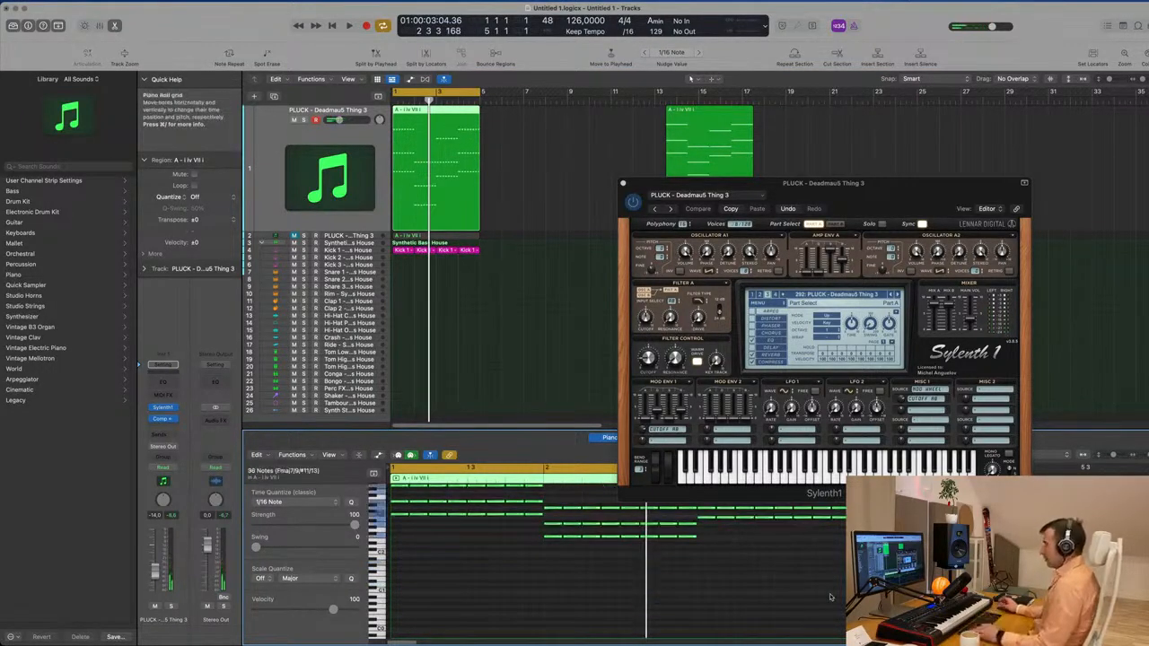
pyautogui.scroll(2, 829, 593)
pyautogui.press('space')
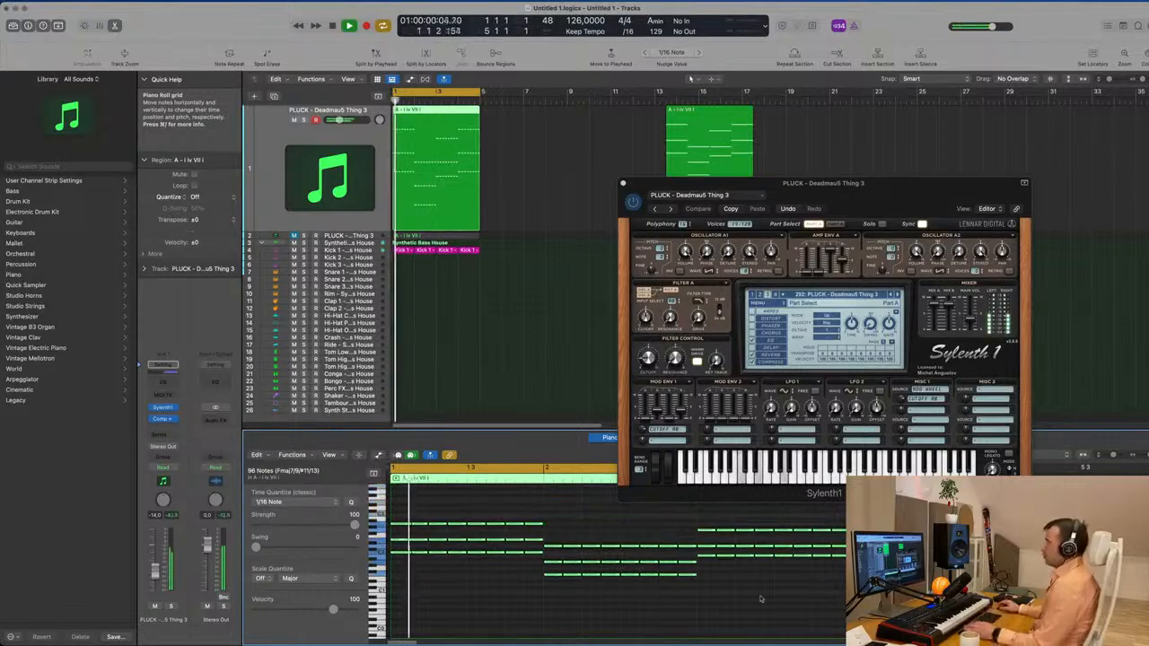
pyautogui.moveTo(832, 173); pyautogui.dragTo(868, 153)
pyautogui.hotkey('alt', 'shift', 'Up')
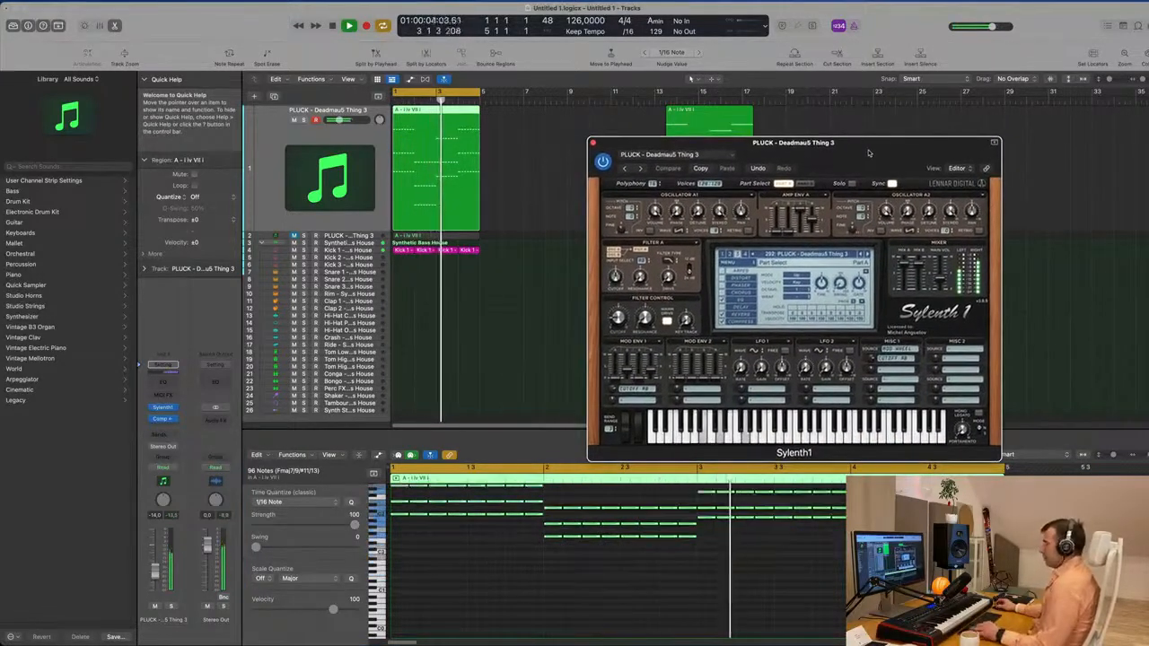
pyautogui.press('super+z')
# Set Sylenth1's Amp Env A release to about 5.44 while the loop plays, then stop playback
pyautogui.moveTo(868, 143); pyautogui.dragTo(713, 227)
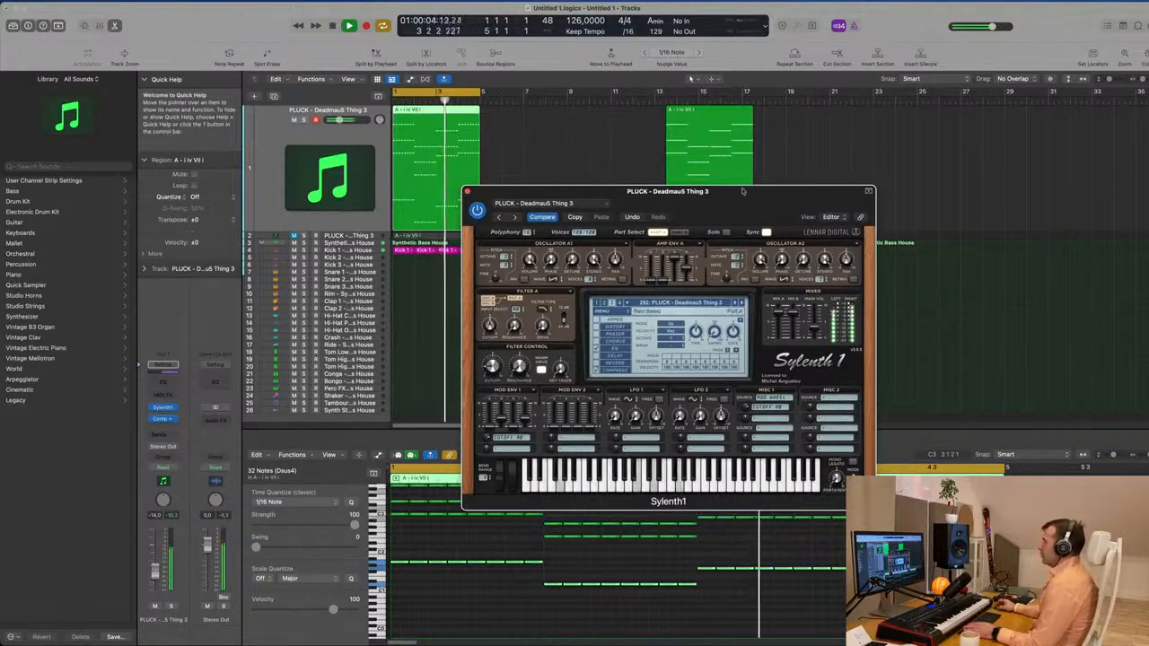
pyautogui.moveTo(736, 194); pyautogui.dragTo(787, 164)
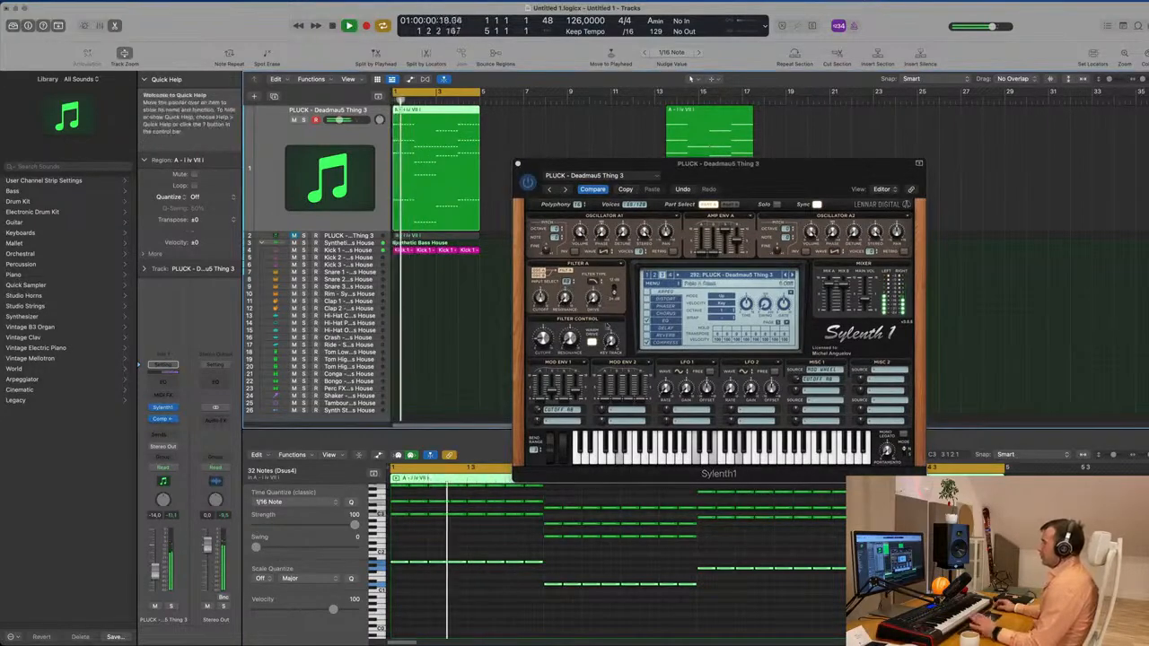
pyautogui.moveTo(775, 173); pyautogui.dragTo(886, 180)
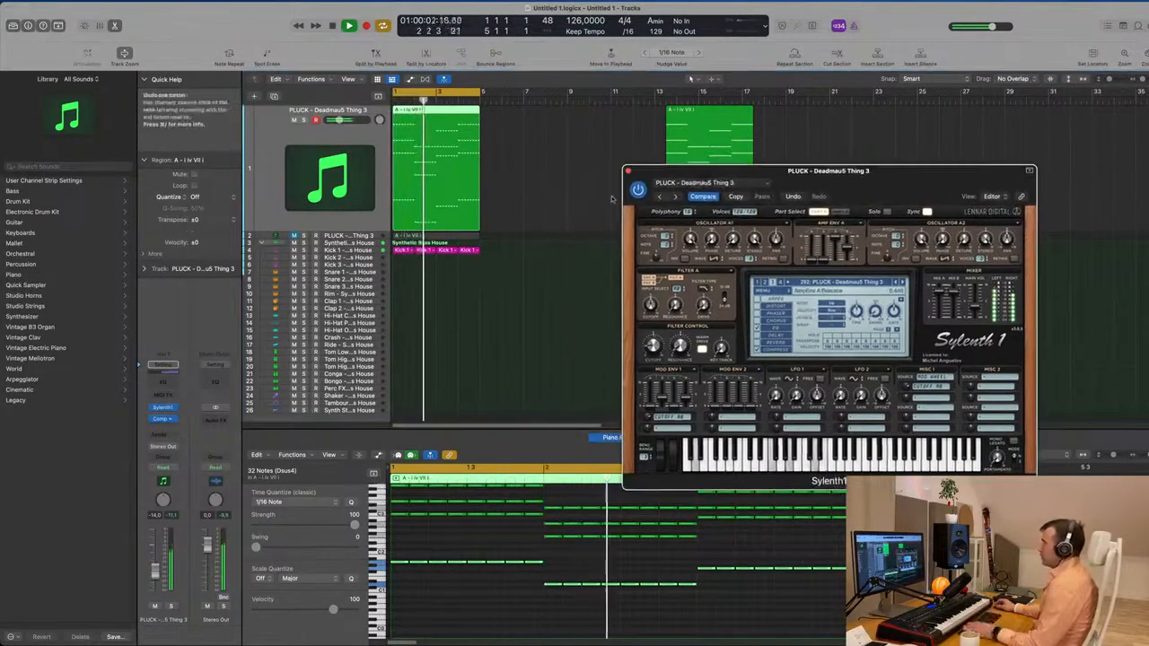
pyautogui.click(273, 219)
pyautogui.press('space')
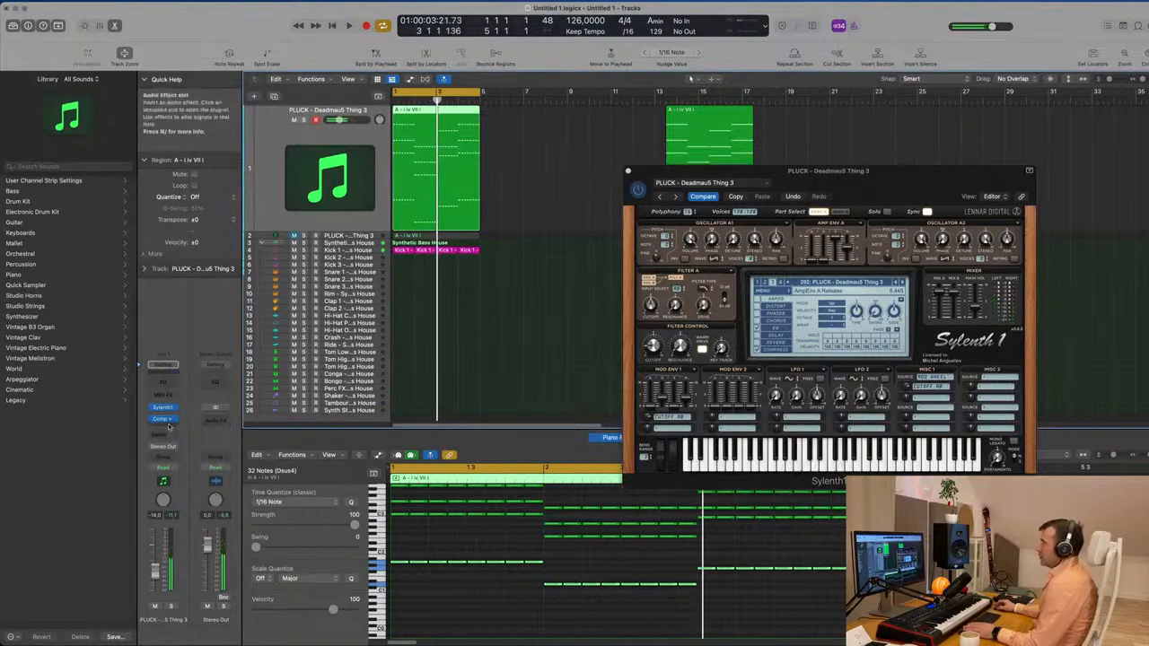
# Insert a stereo Vintage Tube EQ after the Compressor on the pluck track
pyautogui.click(168, 428)
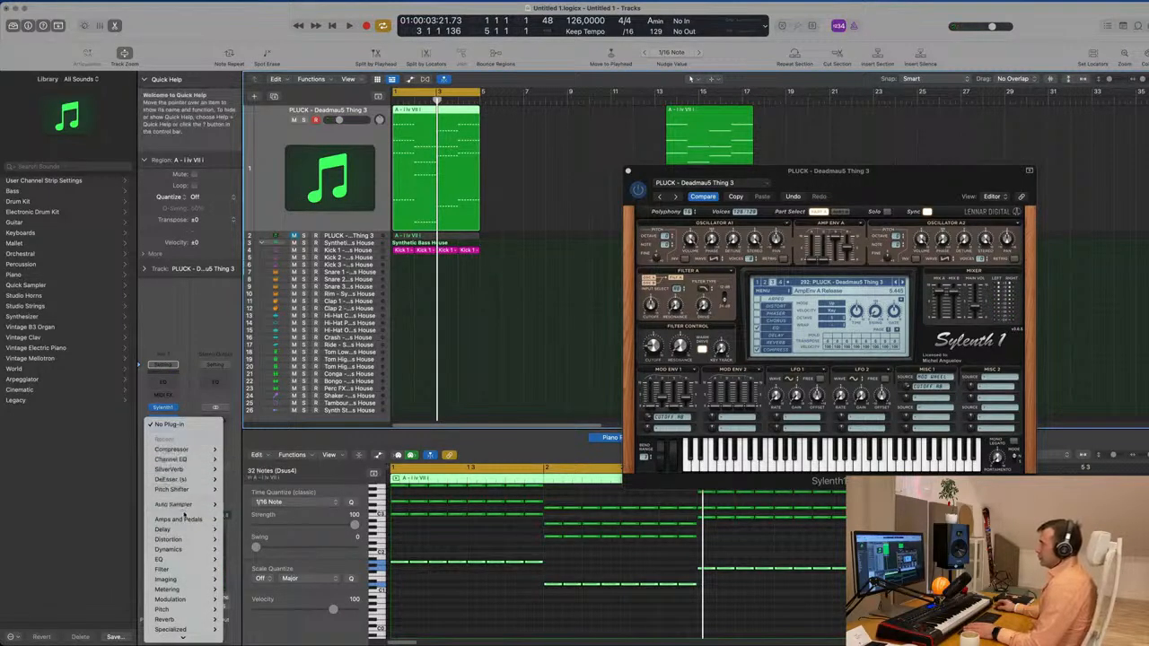
pyautogui.moveTo(182, 636)
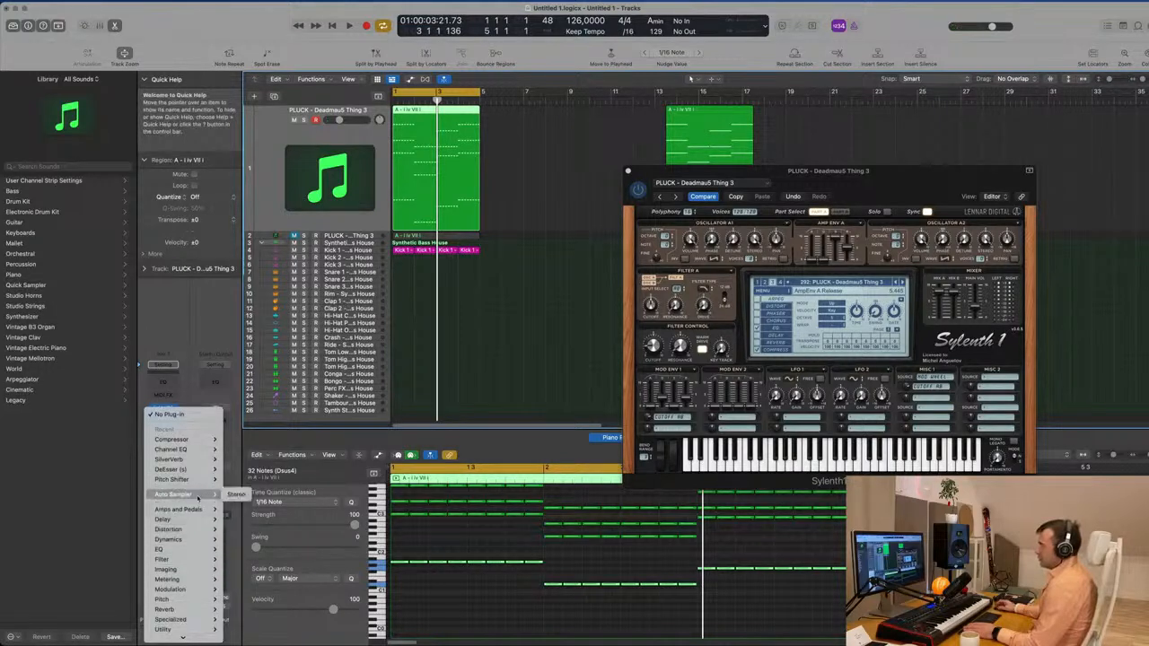
pyautogui.moveTo(188, 521)
pyautogui.moveTo(188, 551)
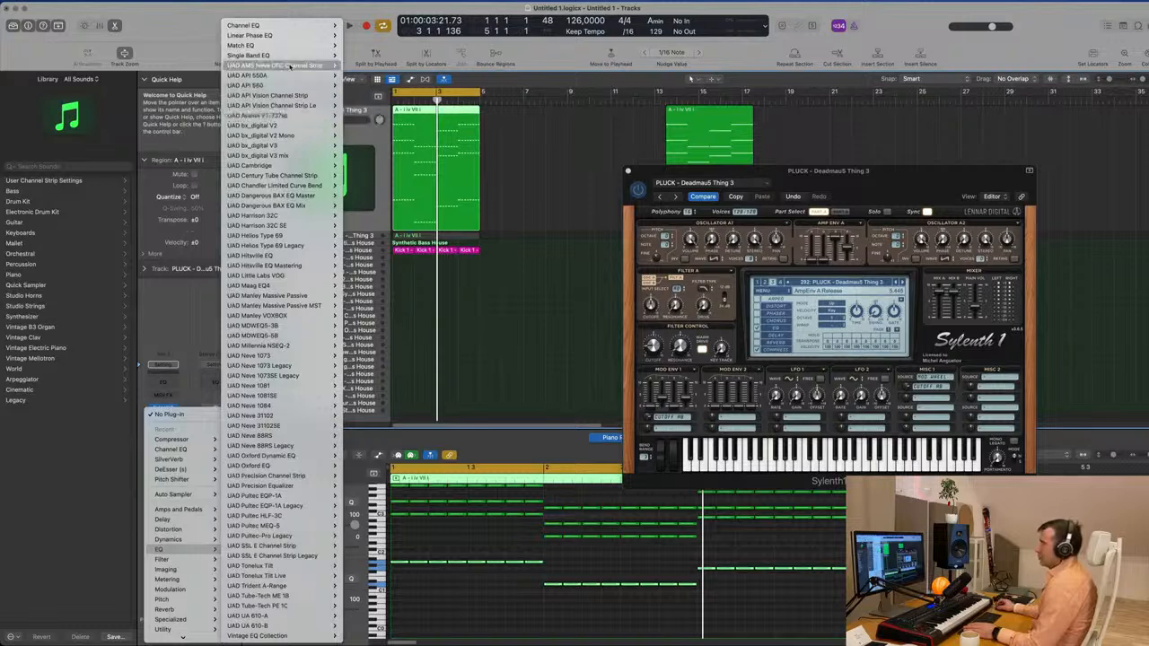
pyautogui.moveTo(270, 635)
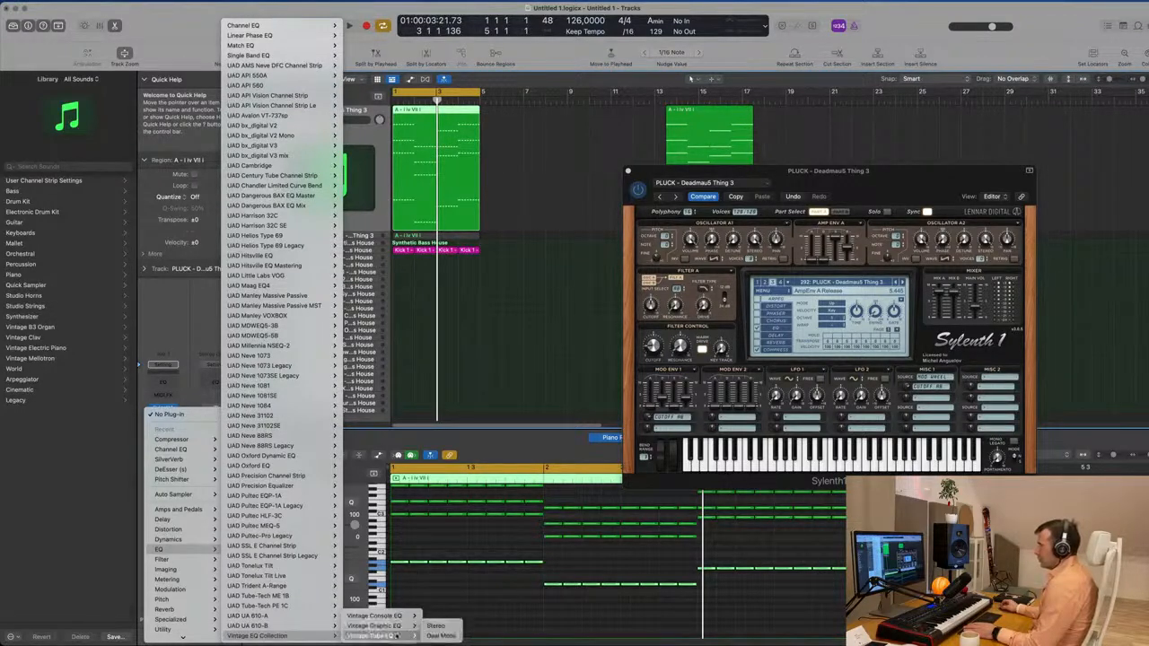
pyautogui.click(438, 627)
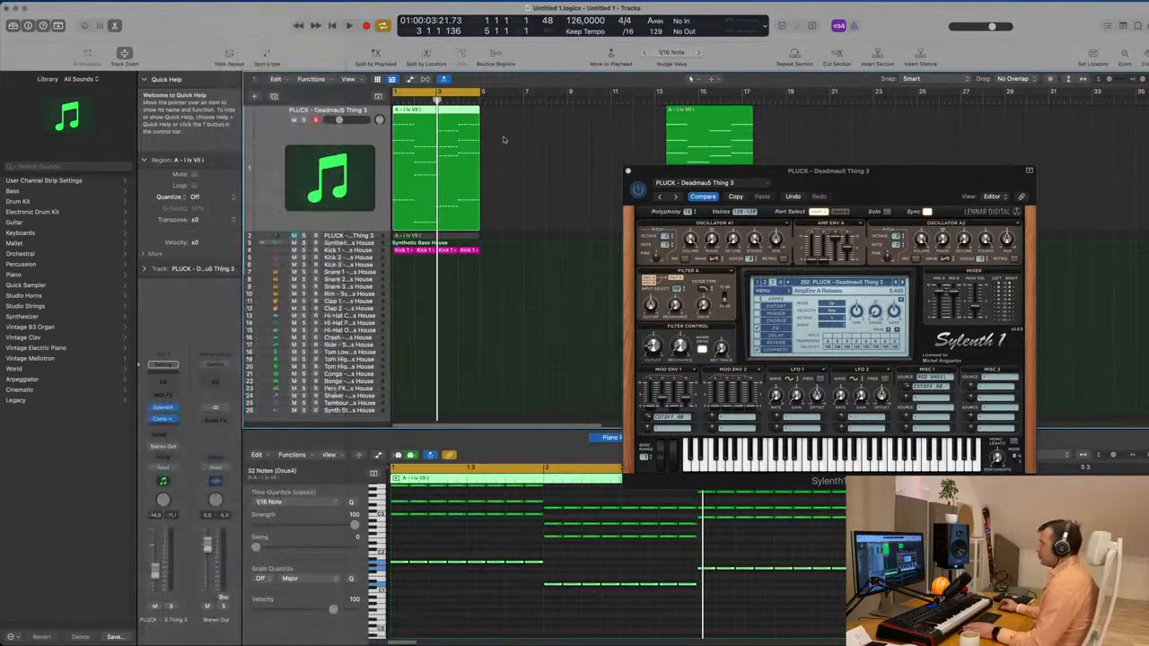
# Load the Big Synth preset in Vintage Tube EQ and compare the sound with the EQ bypassed and active during playback
pyautogui.click(453, 135)
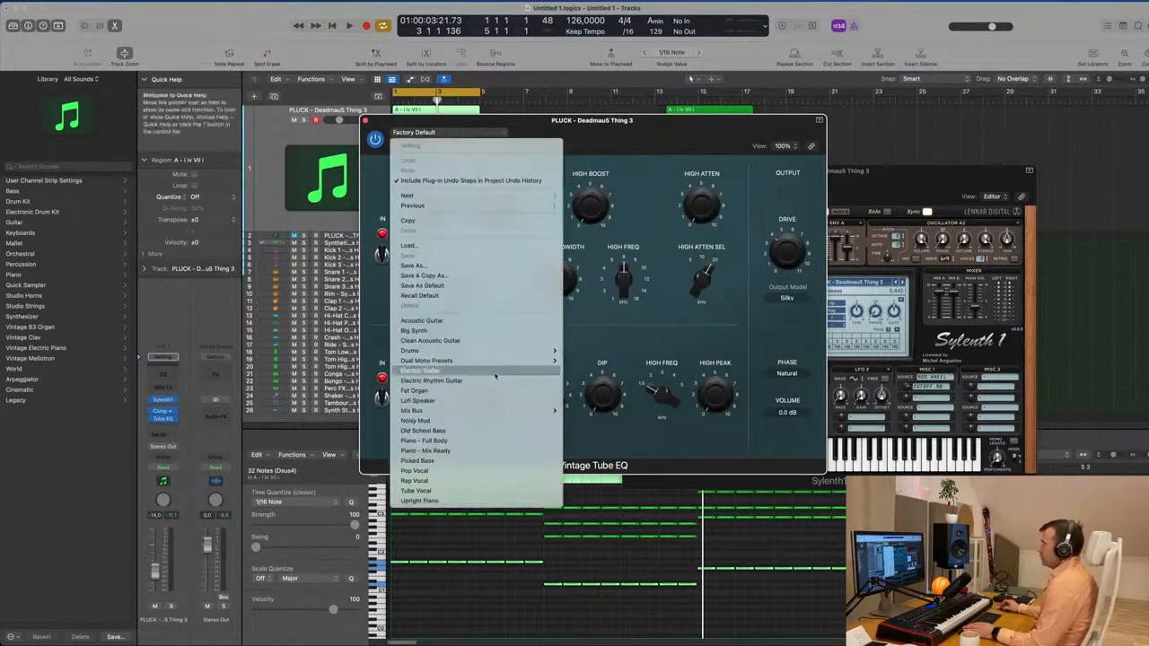
pyautogui.click(504, 332)
pyautogui.moveTo(666, 126); pyautogui.dragTo(833, 189)
pyautogui.press('space')
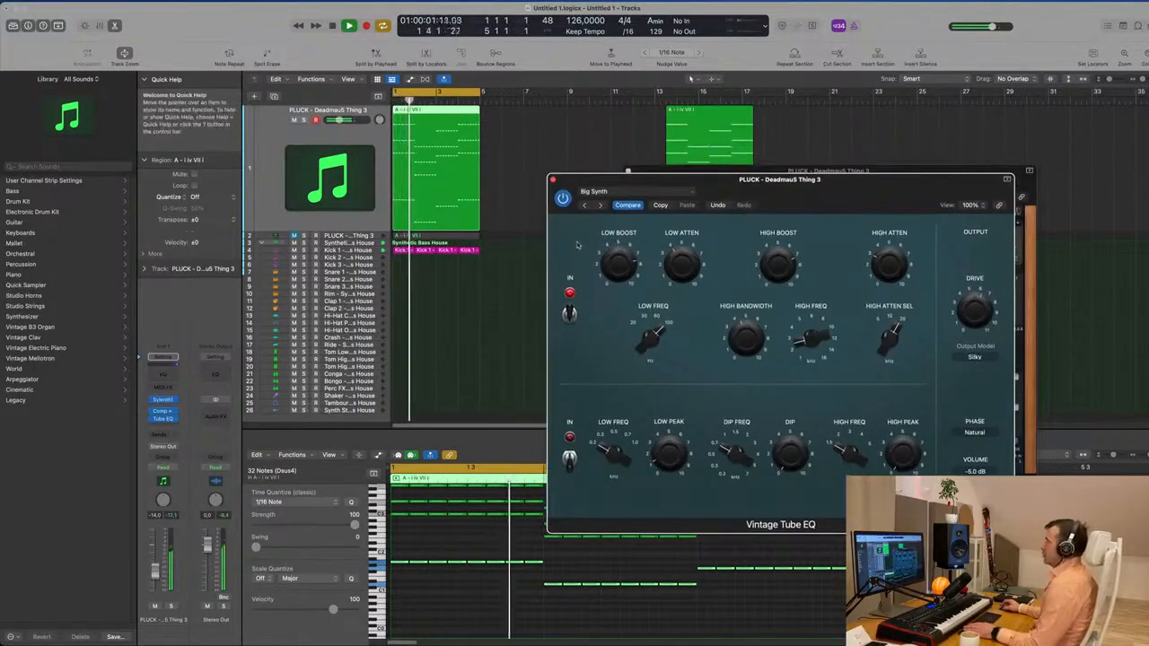
pyautogui.click(562, 199)
pyautogui.click(562, 201)
# Close the Vintage Tube EQ window and lower the pluck track's volume while replaying the loop
pyautogui.moveTo(768, 183); pyautogui.dragTo(528, 181)
pyautogui.press('space')
pyautogui.press('super+w')
pyautogui.press('space')
pyautogui.press('space')
pyautogui.press('space')
pyautogui.click(277, 212)
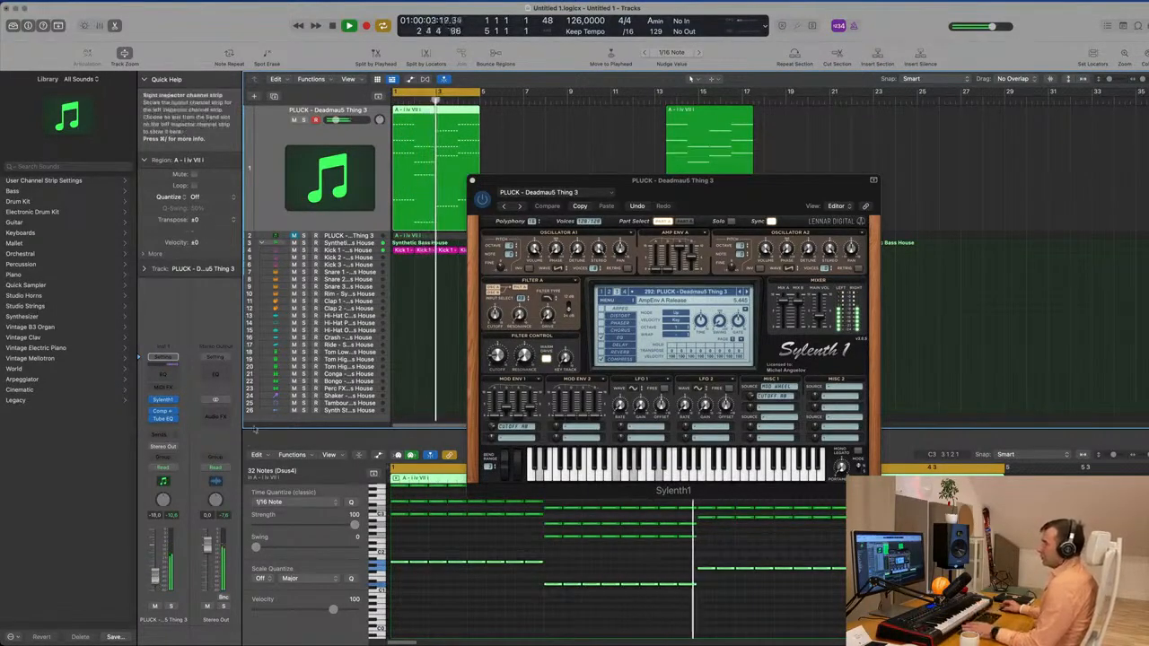
# Add a send to Bus 4 on the pluck track
pyautogui.click(155, 435)
pyautogui.moveTo(162, 449)
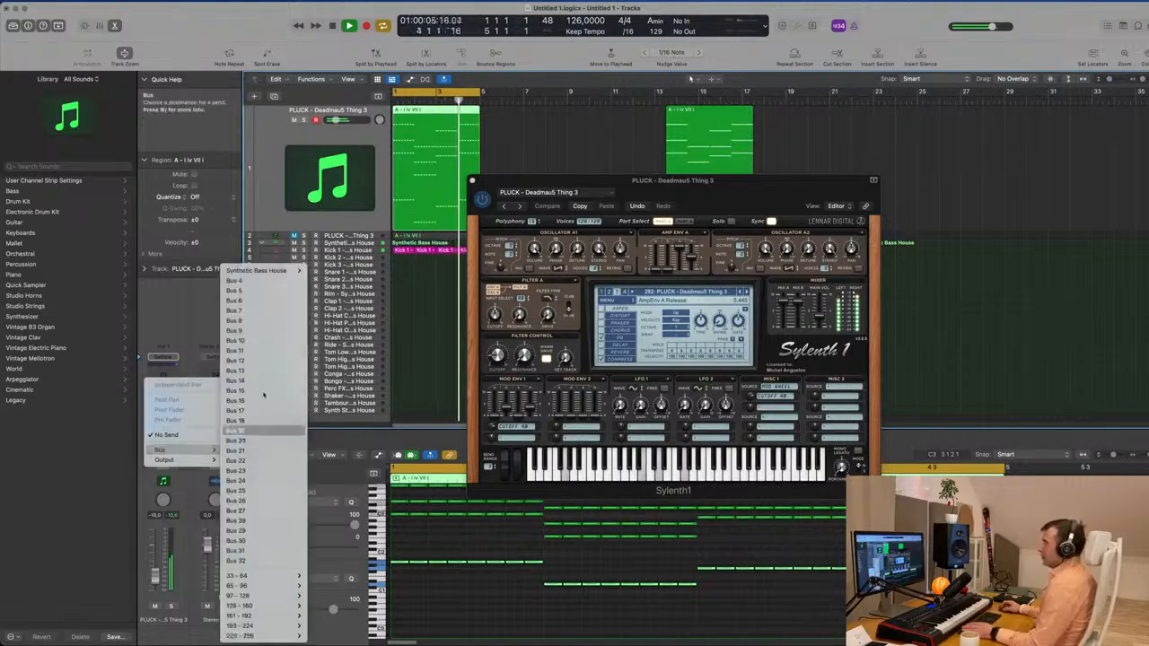
pyautogui.click(226, 281)
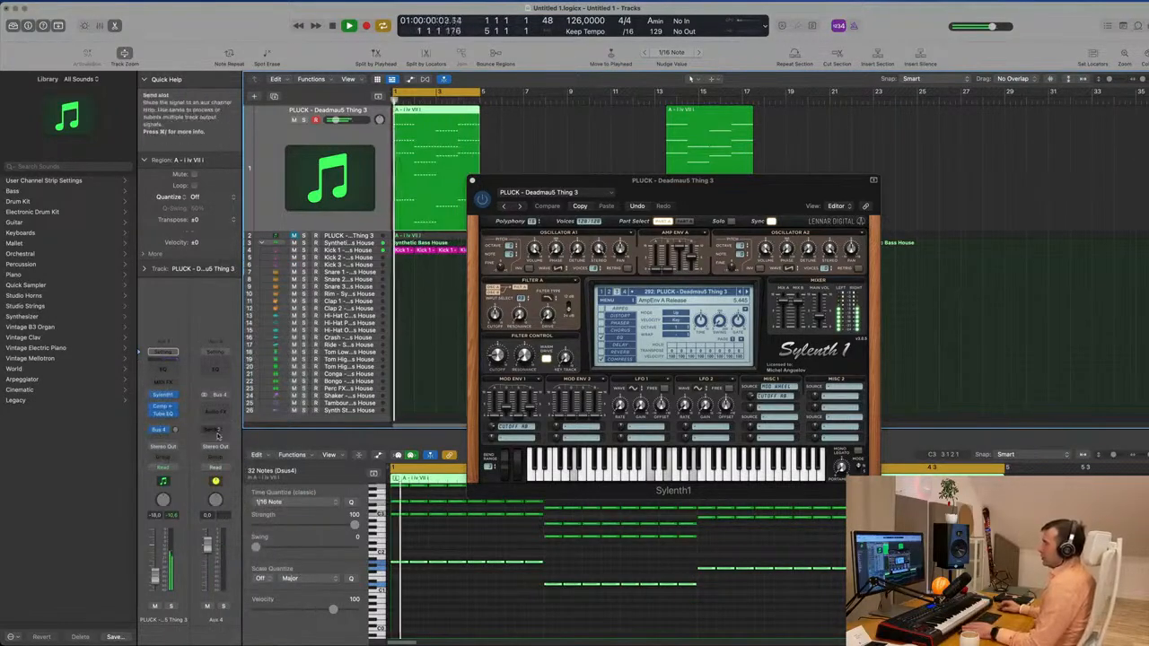
# Insert a stereo SilverVerb on the Aux 4 channel and load its grandiose preset
pyautogui.click(215, 411)
pyautogui.moveTo(231, 471)
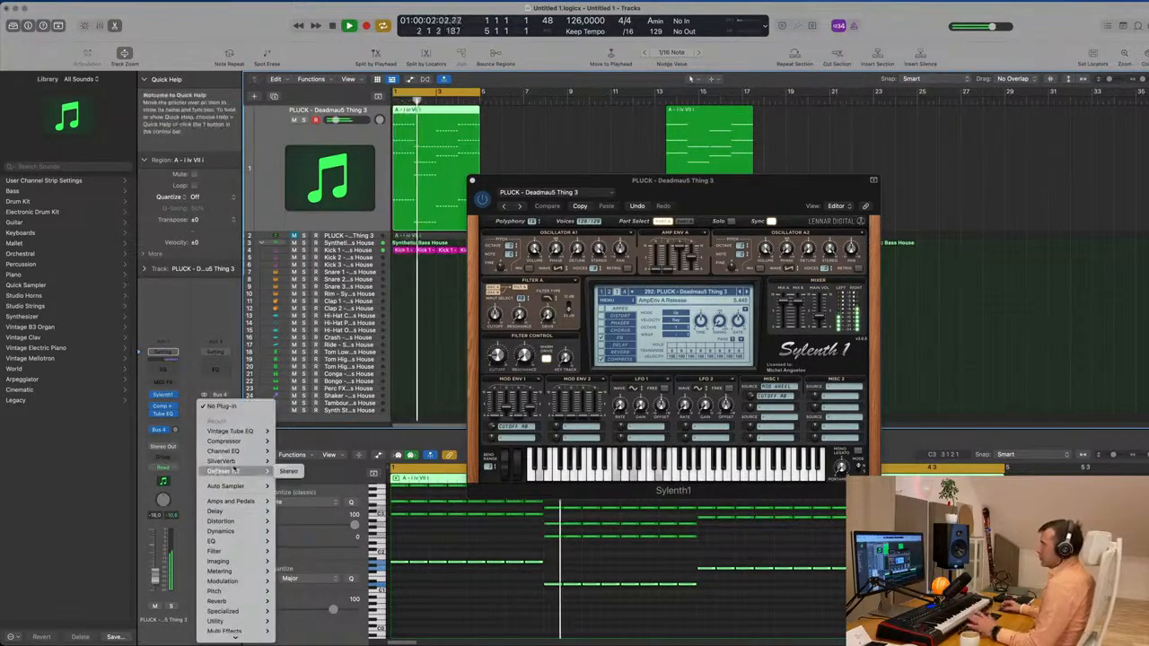
pyautogui.click(282, 461)
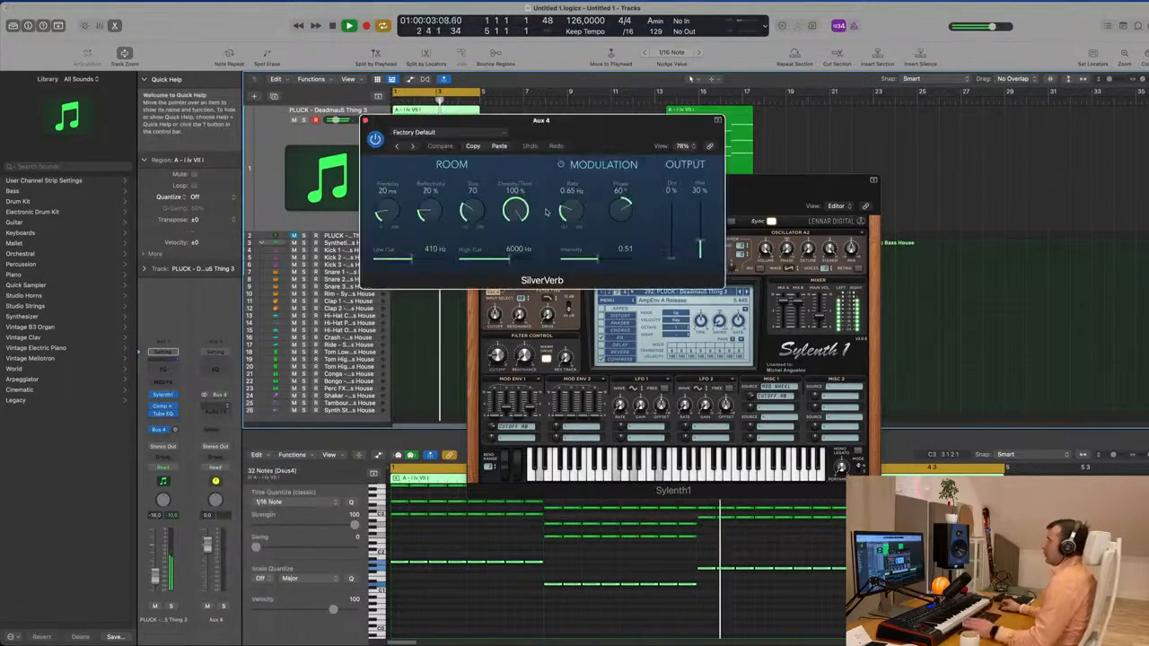
pyautogui.click(510, 140)
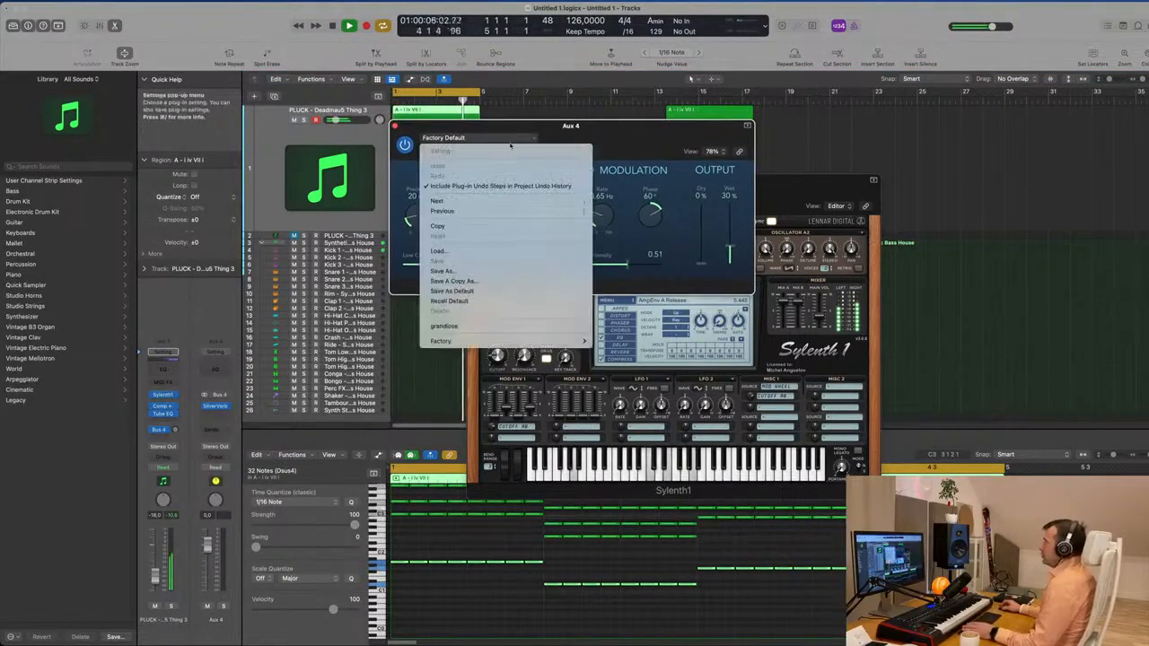
pyautogui.click(443, 326)
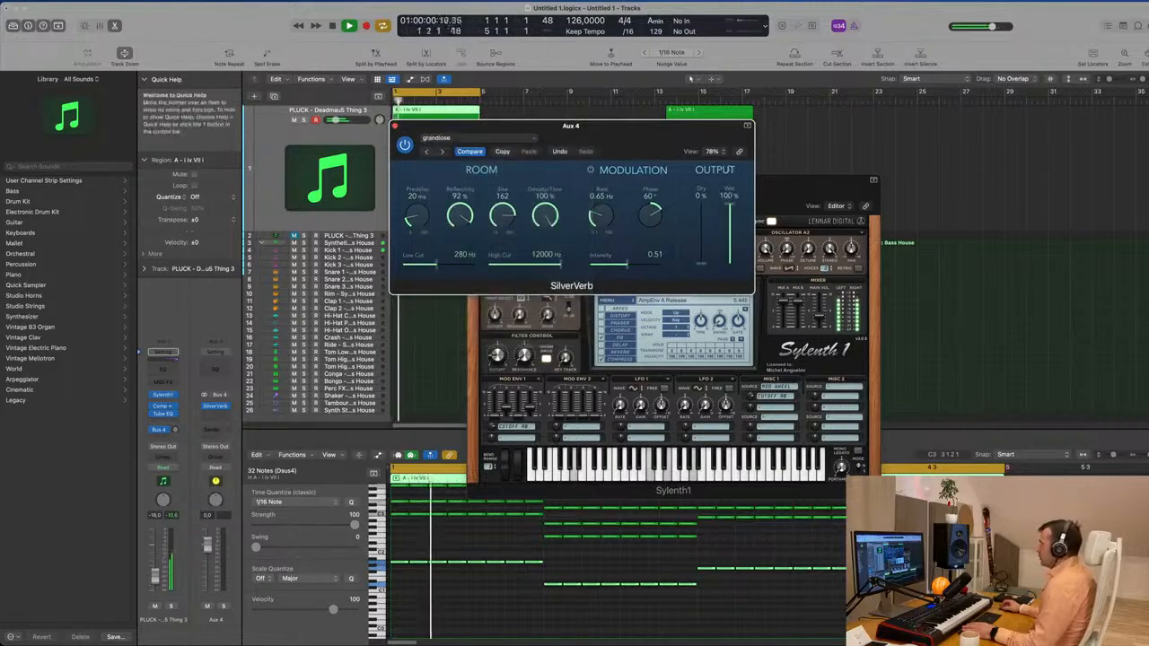
# Raise the pluck track's Bus 4 send level to about -5.4 dB while the loop plays
pyautogui.moveTo(661, 136); pyautogui.dragTo(733, 132)
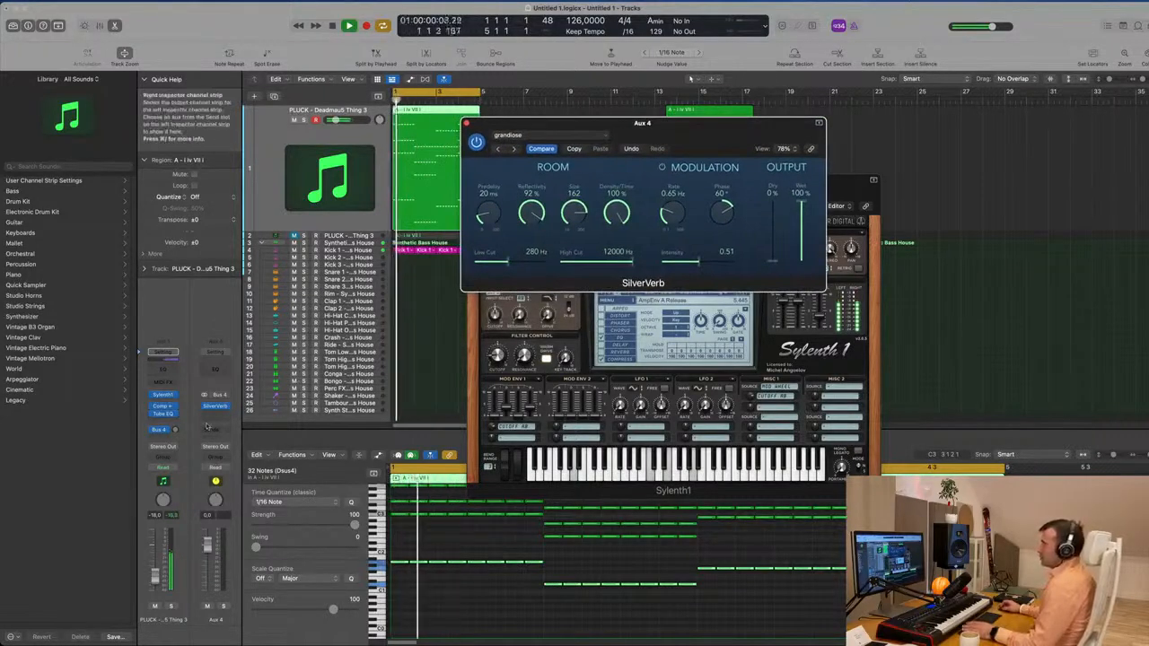
pyautogui.click(176, 431)
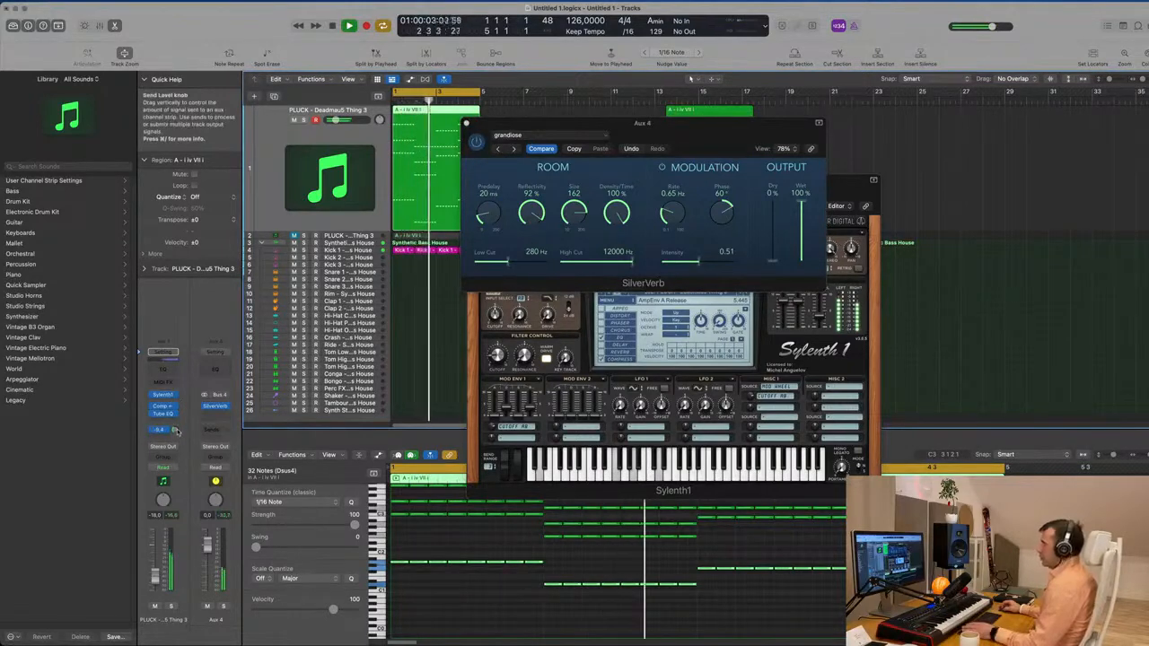
# Add a Channel EQ after the SilverVerb on Aux 4 with a 220 Hz low cut and a high cut of about 1460 Hz
pyautogui.click(216, 352)
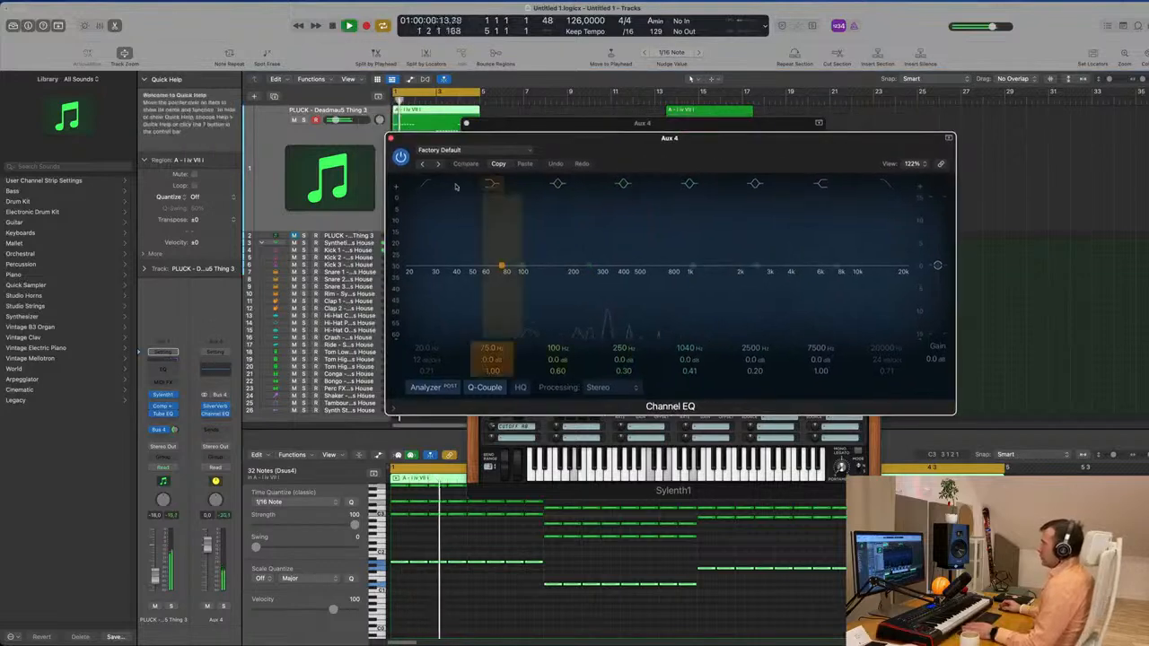
pyautogui.moveTo(425, 195); pyautogui.dragTo(575, 269)
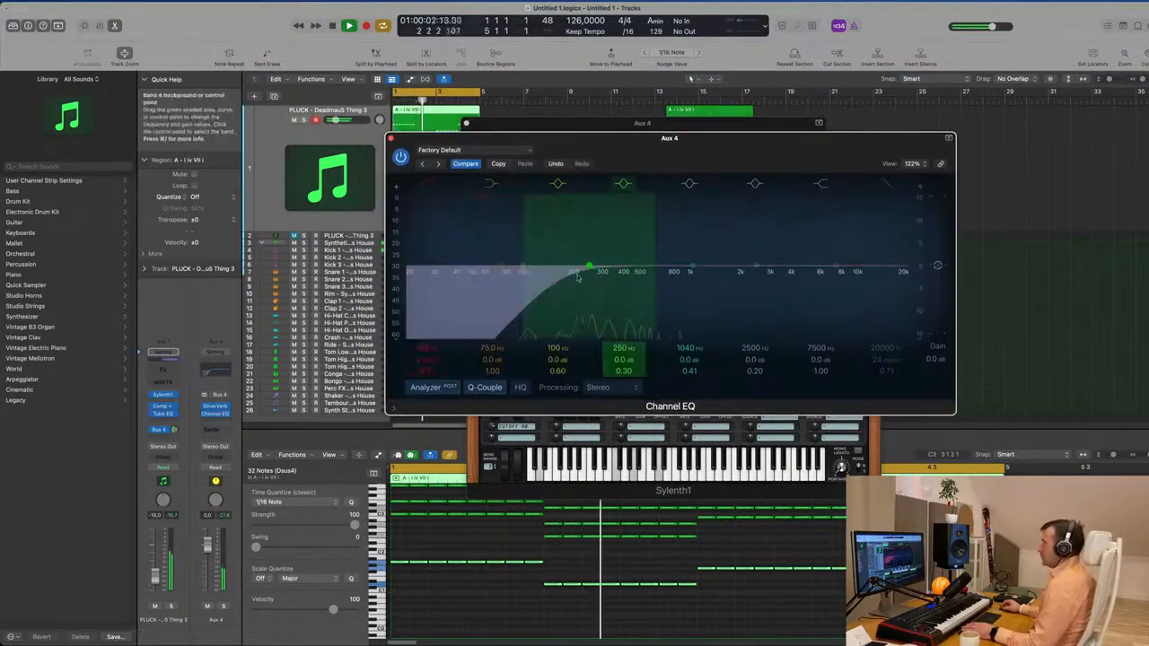
pyautogui.moveTo(887, 184); pyautogui.dragTo(701, 274)
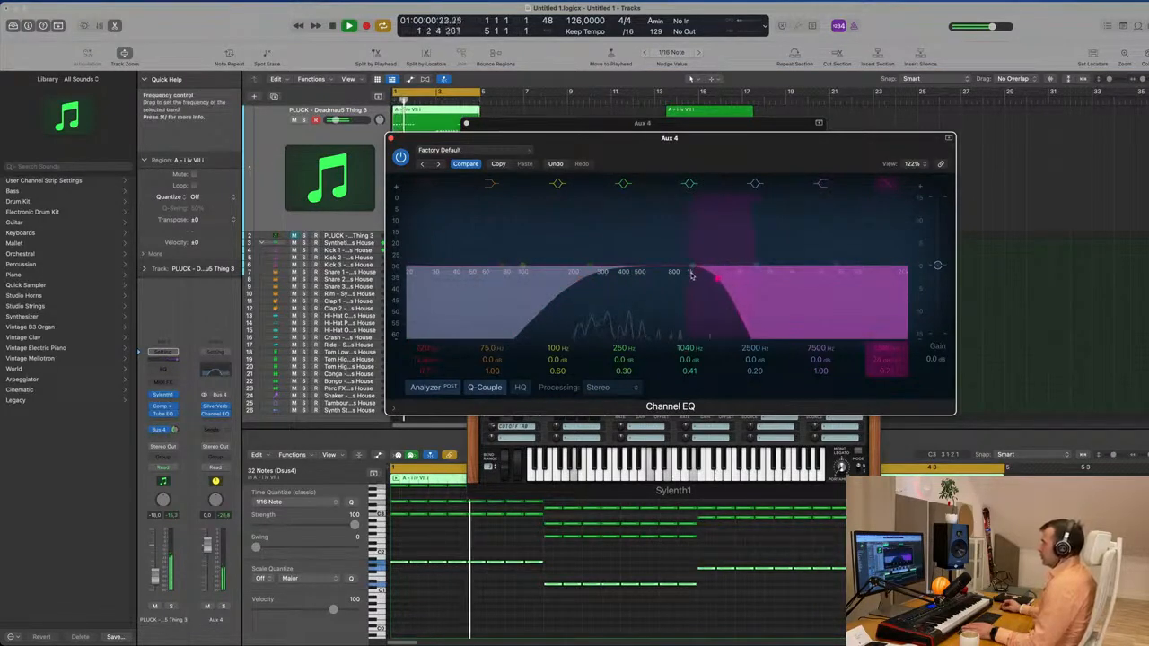
pyautogui.moveTo(689, 275)
pyautogui.mouseDown()
pyautogui.moveTo(874, 275)
pyautogui.moveTo(692, 279)
pyautogui.mouseUp()
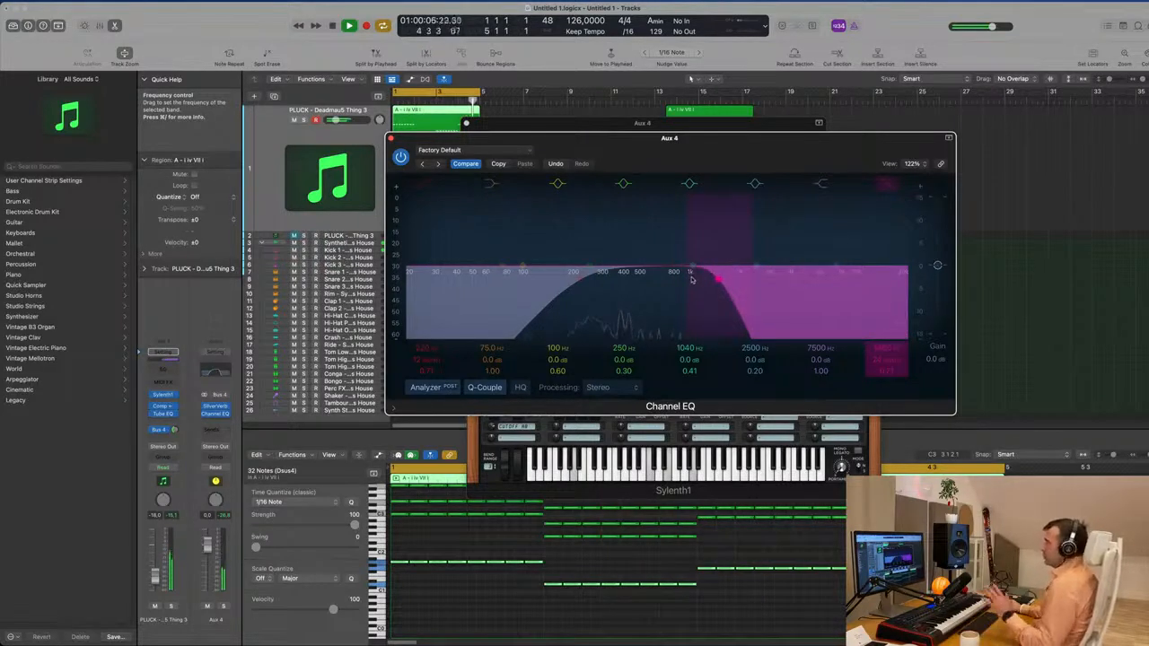
pyautogui.moveTo(718, 148); pyautogui.dragTo(740, 171)
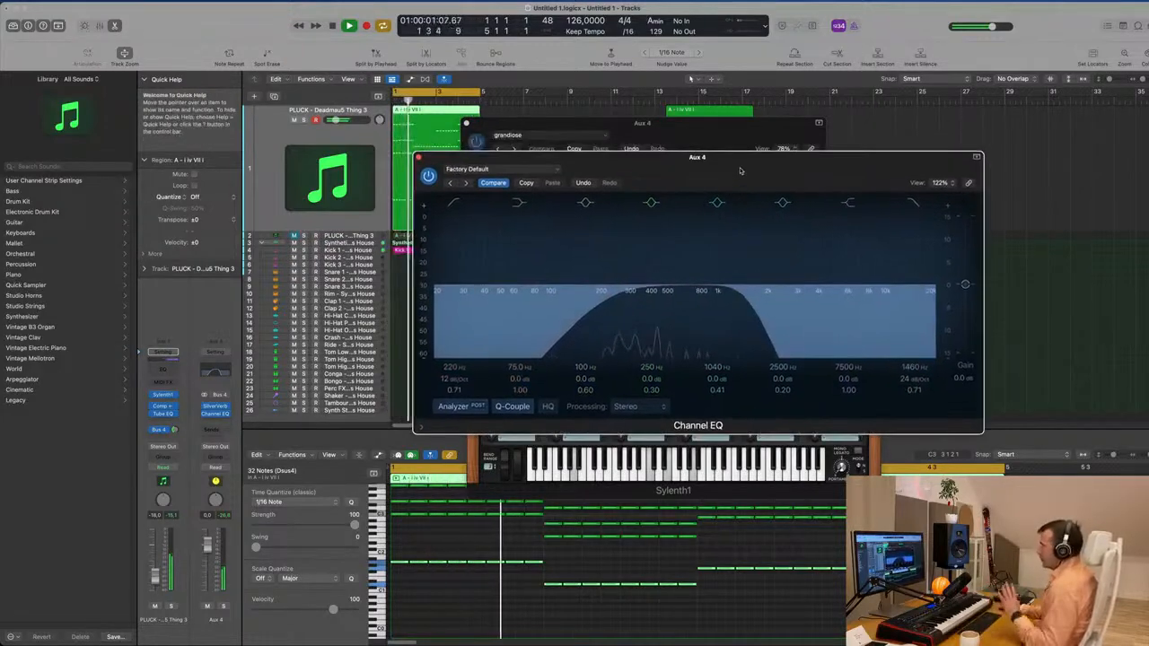
pyautogui.click(418, 157)
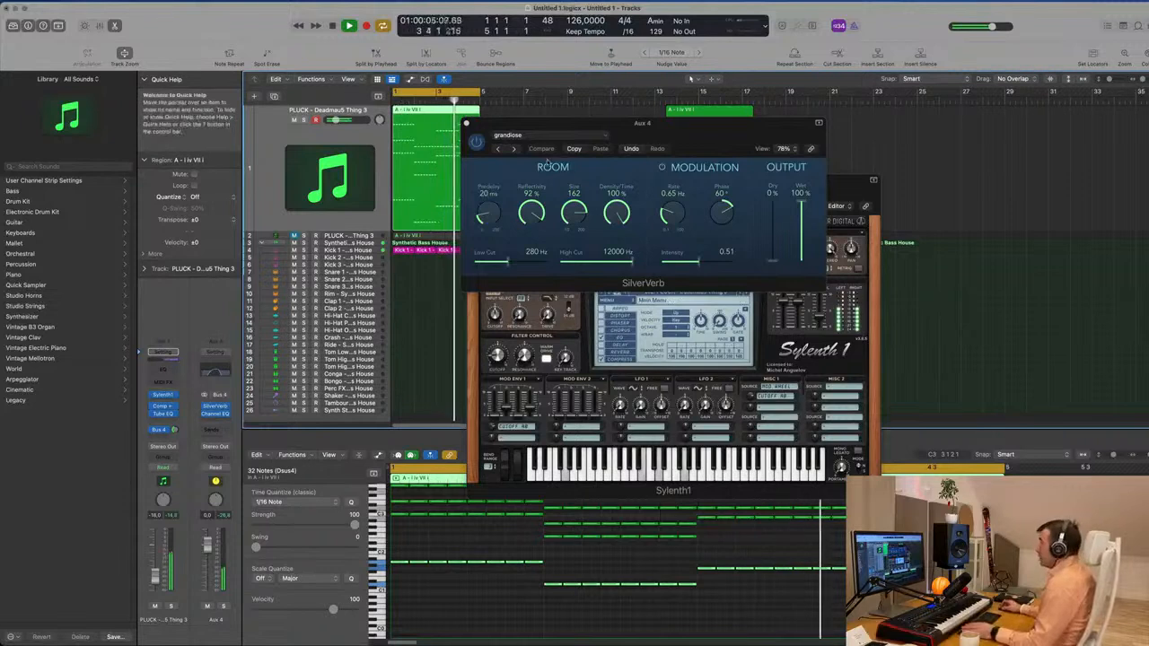
# Reduce the SilverVerb's room size to 124
pyautogui.click(622, 191)
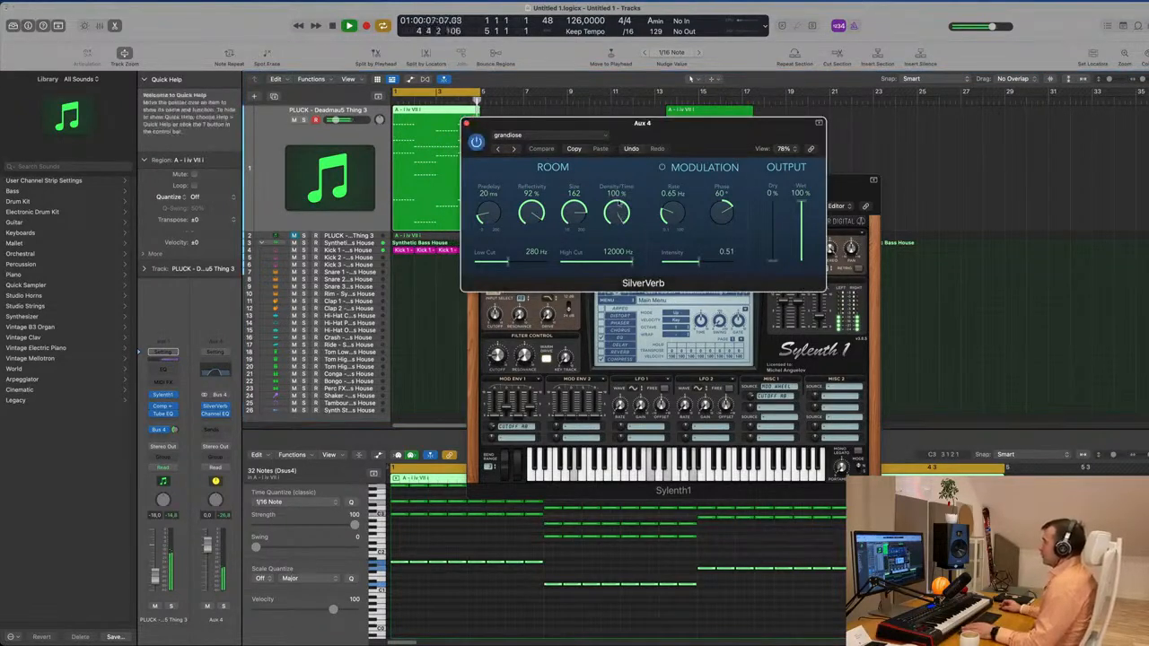
pyautogui.moveTo(573, 212)
pyautogui.mouseDown()
pyautogui.moveTo(577, 236)
pyautogui.moveTo(576, 217)
pyautogui.mouseUp()
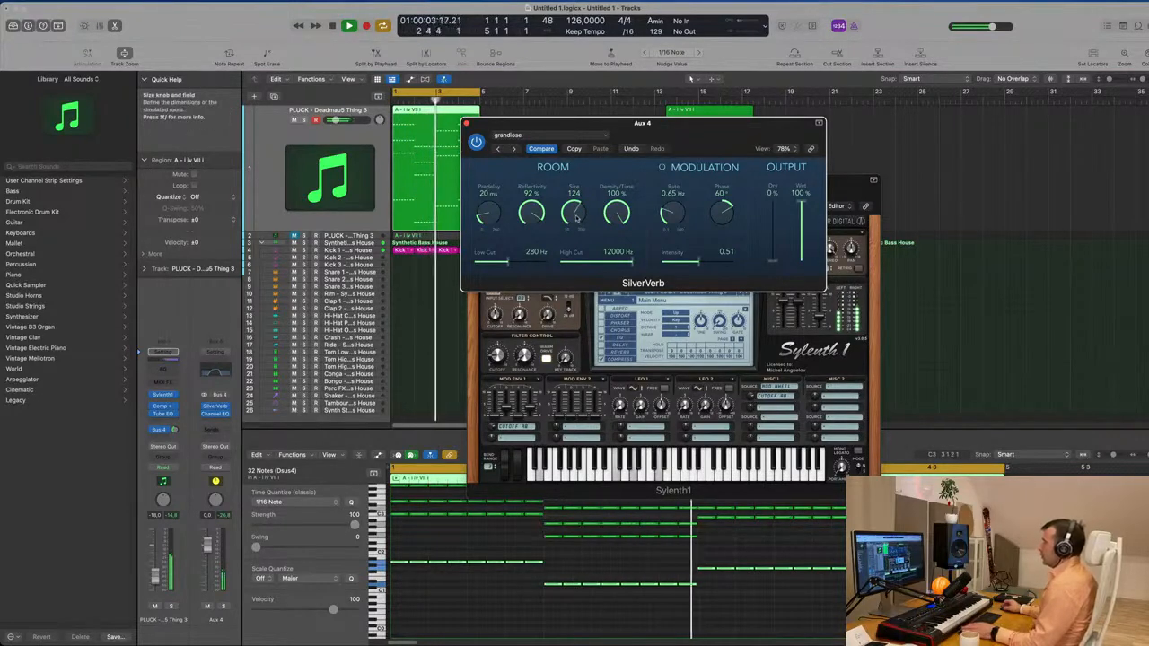
pyautogui.moveTo(689, 123); pyautogui.dragTo(712, 131)
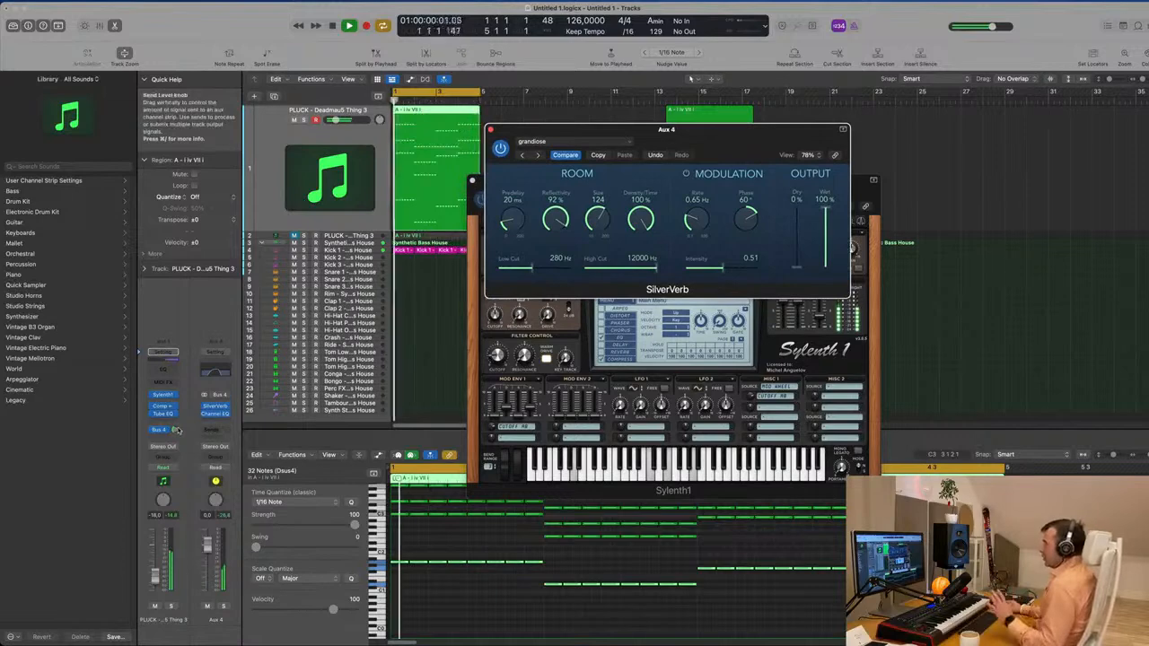
# Raise the Aux 4 Channel EQ's high cut to 2040 Hz and compare the reverb with its effects bypassed and active
pyautogui.click(163, 352)
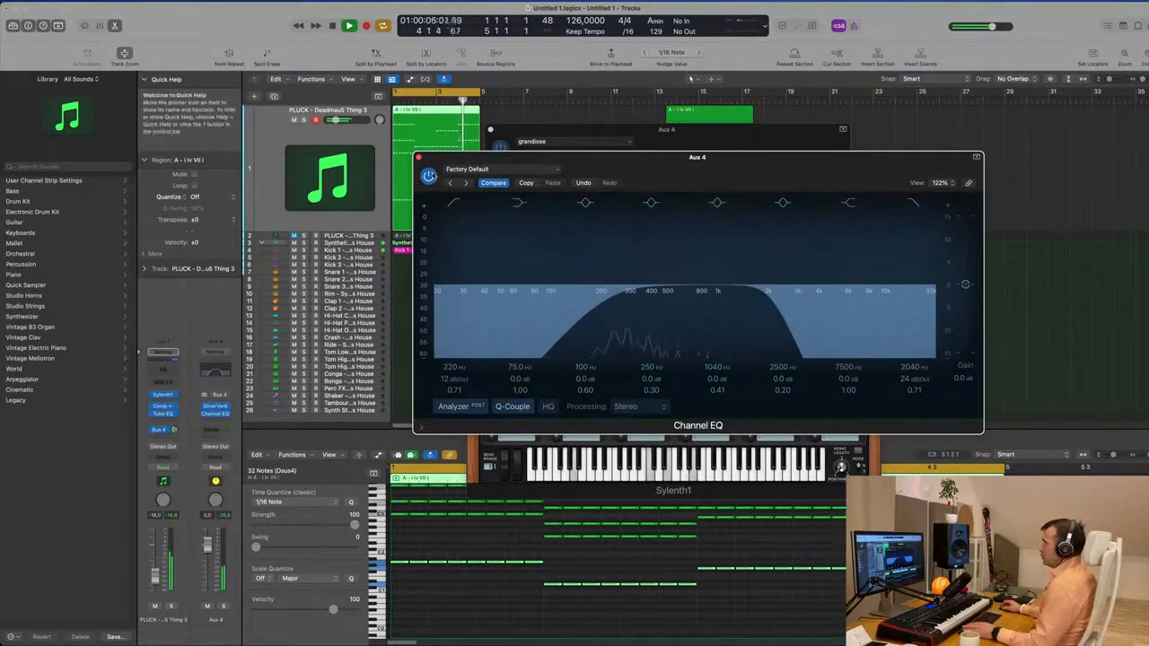
pyautogui.click(429, 175)
pyautogui.click(429, 176)
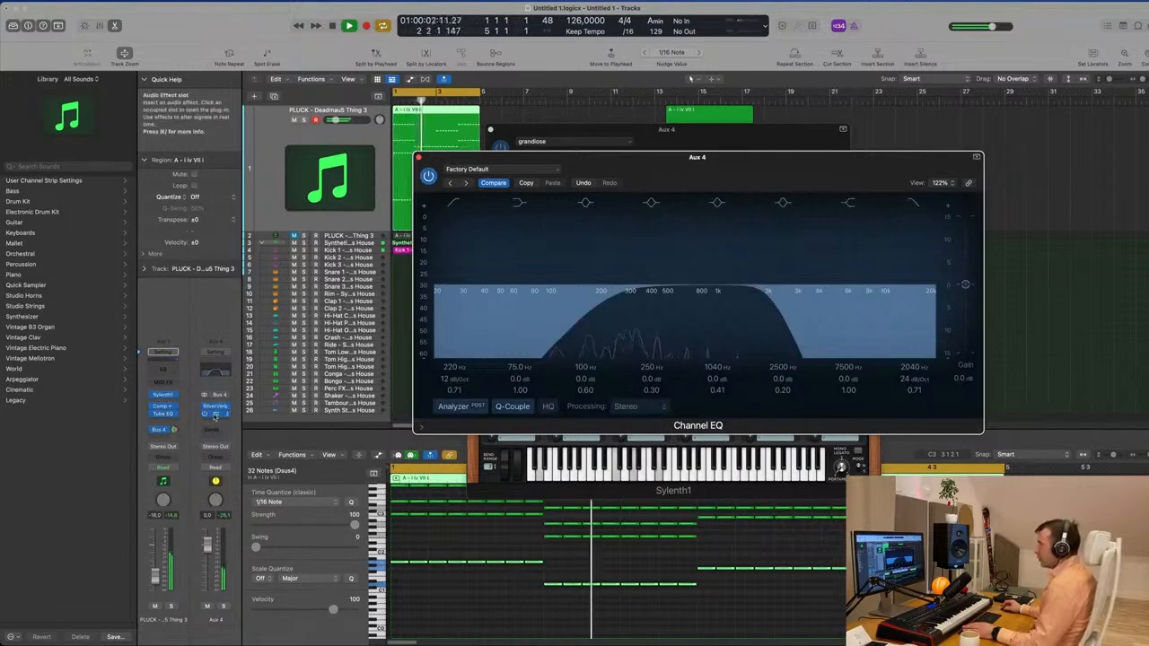
pyautogui.click(216, 414)
pyautogui.click(215, 408)
pyautogui.click(215, 408)
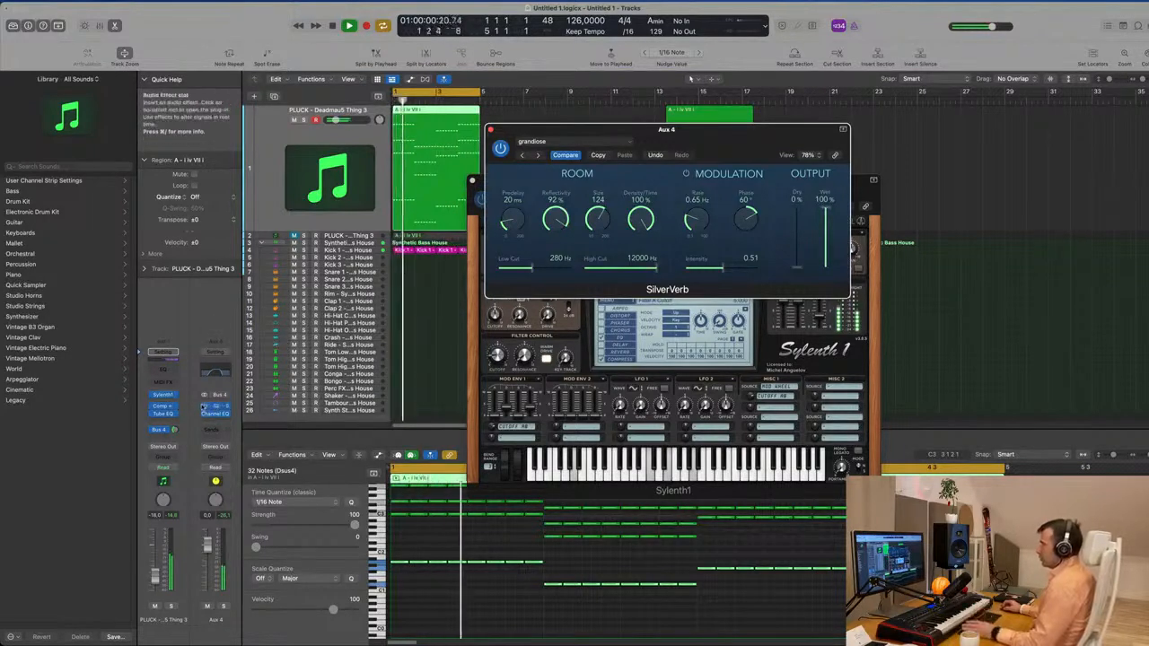
pyautogui.click(151, 430)
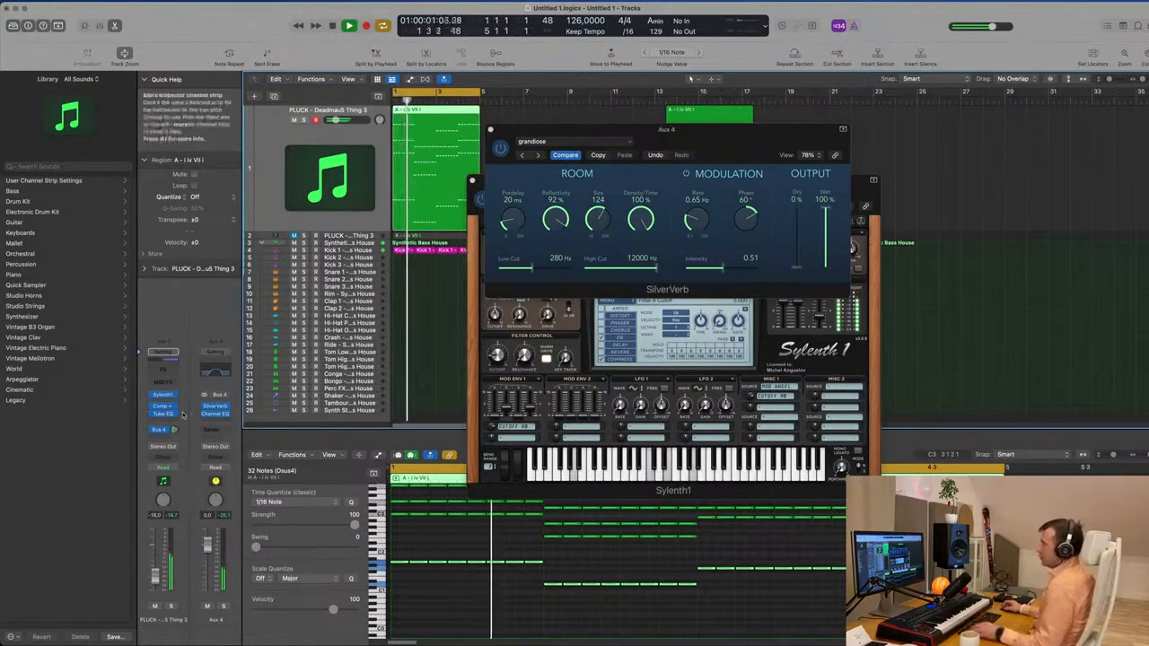
# Copy the pluck track's sidechained Compressor onto Aux 4 and set its threshold to about -14.5 dB
pyautogui.moveTo(201, 423); pyautogui.dragTo(221, 423)
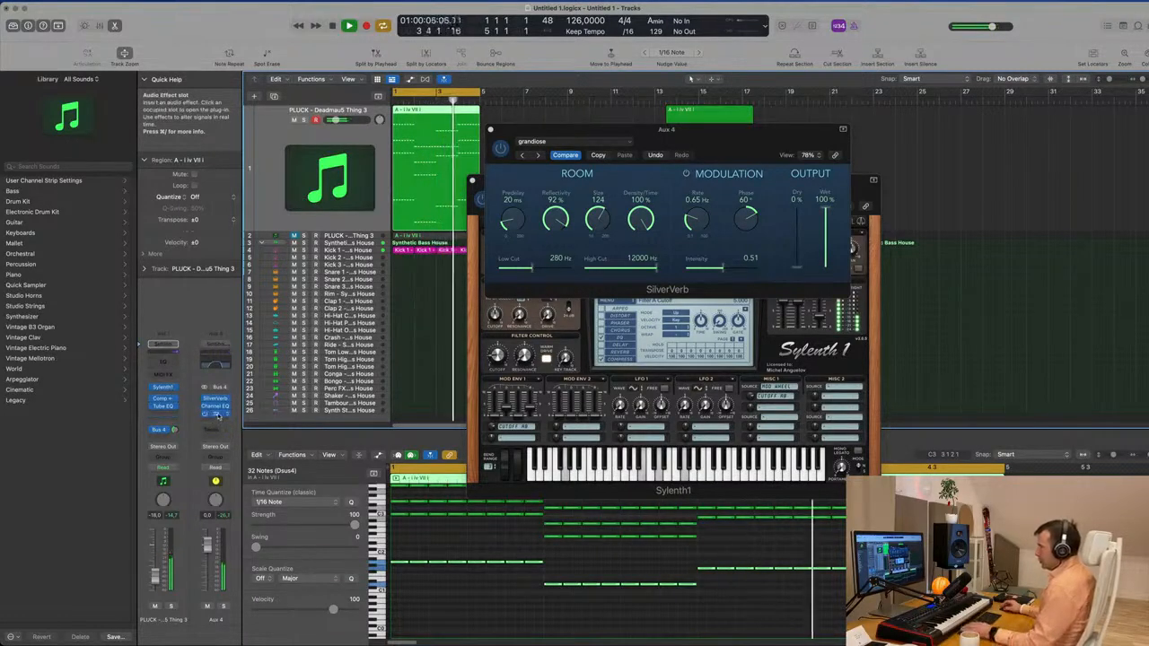
pyautogui.click(215, 413)
pyautogui.moveTo(667, 141); pyautogui.dragTo(771, 144)
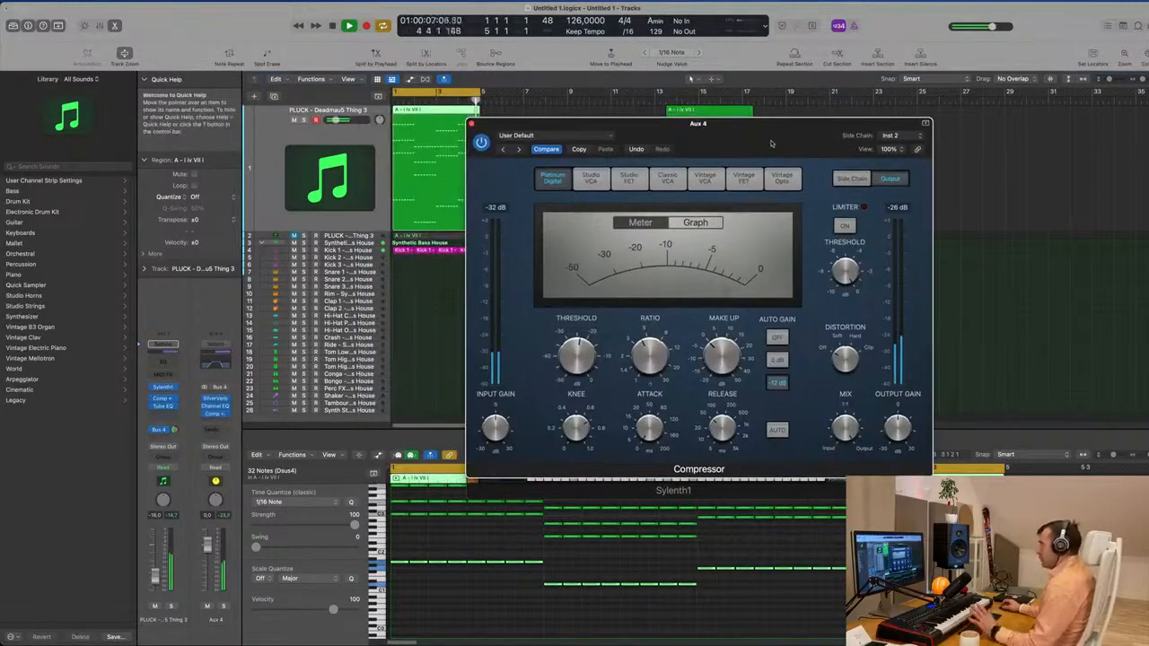
pyautogui.moveTo(655, 354)
pyautogui.moveTo(577, 333)
pyautogui.moveTo(579, 332); pyautogui.dragTo(581, 332)
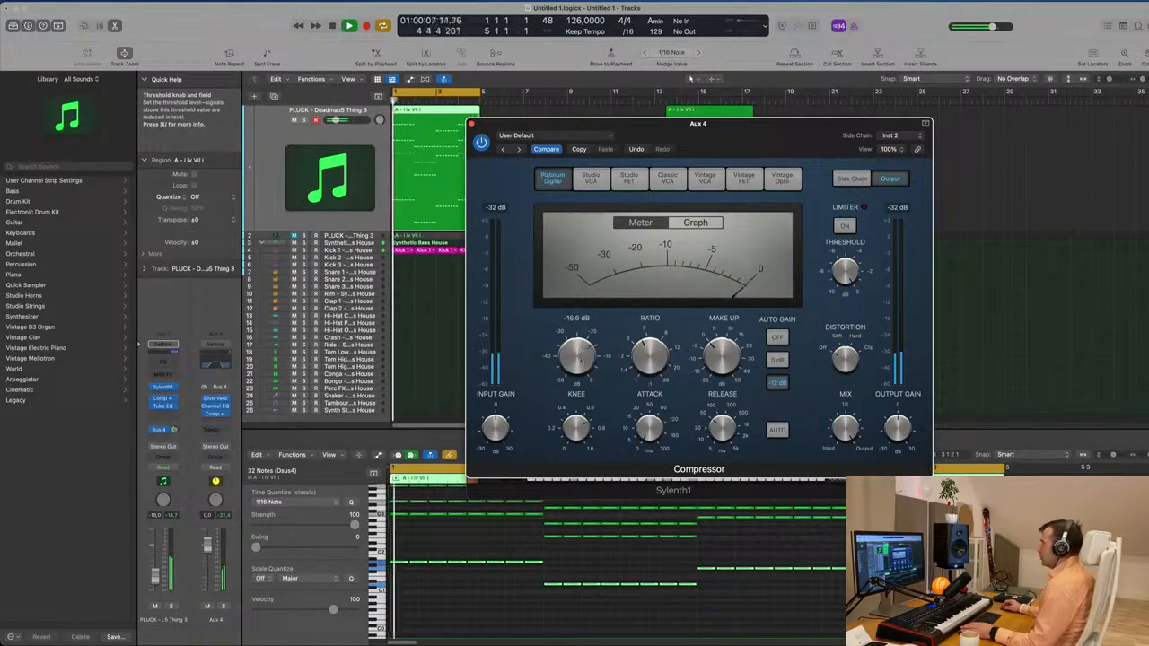
pyautogui.moveTo(583, 354); pyautogui.dragTo(587, 344)
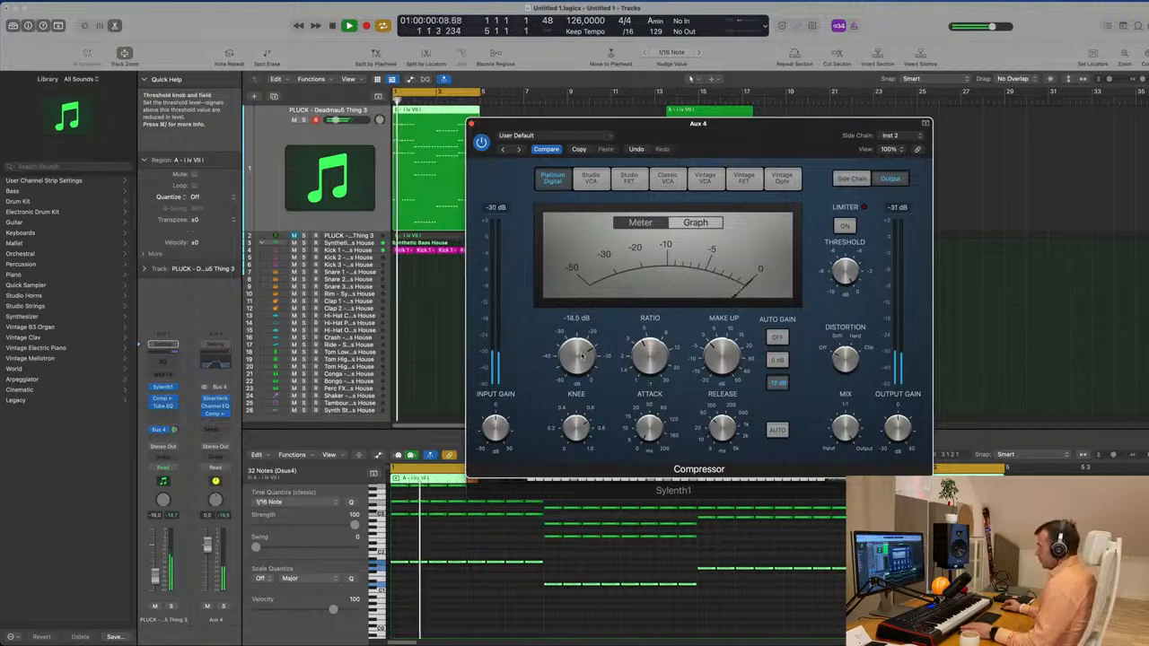
pyautogui.moveTo(605, 128); pyautogui.dragTo(585, 139)
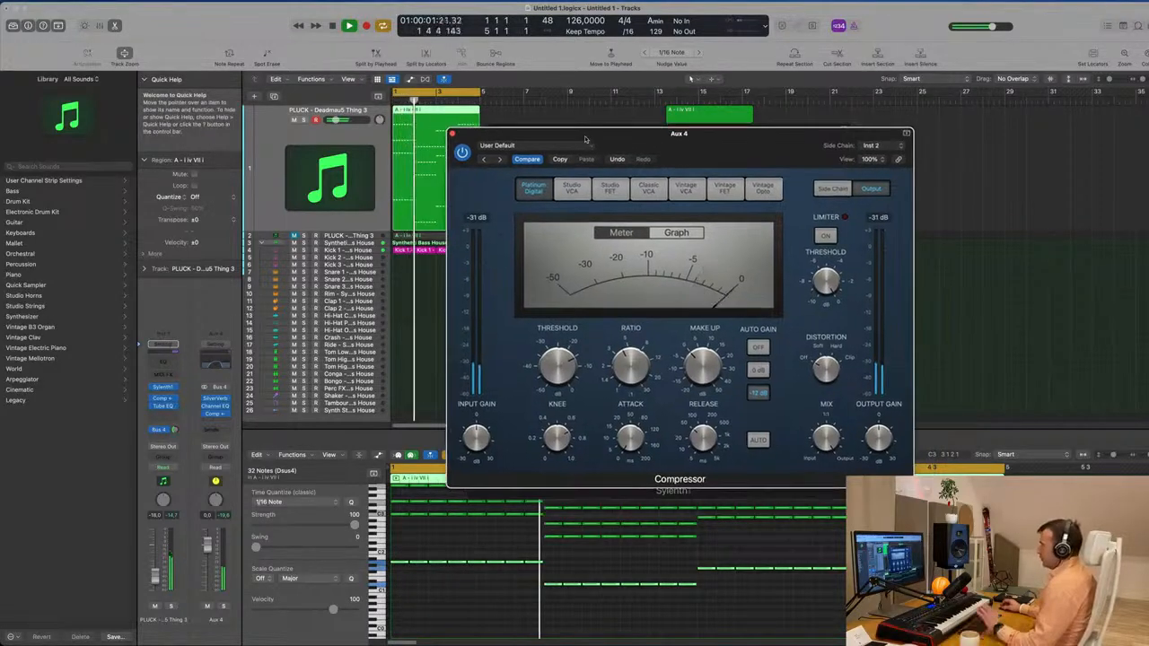
pyautogui.click(452, 133)
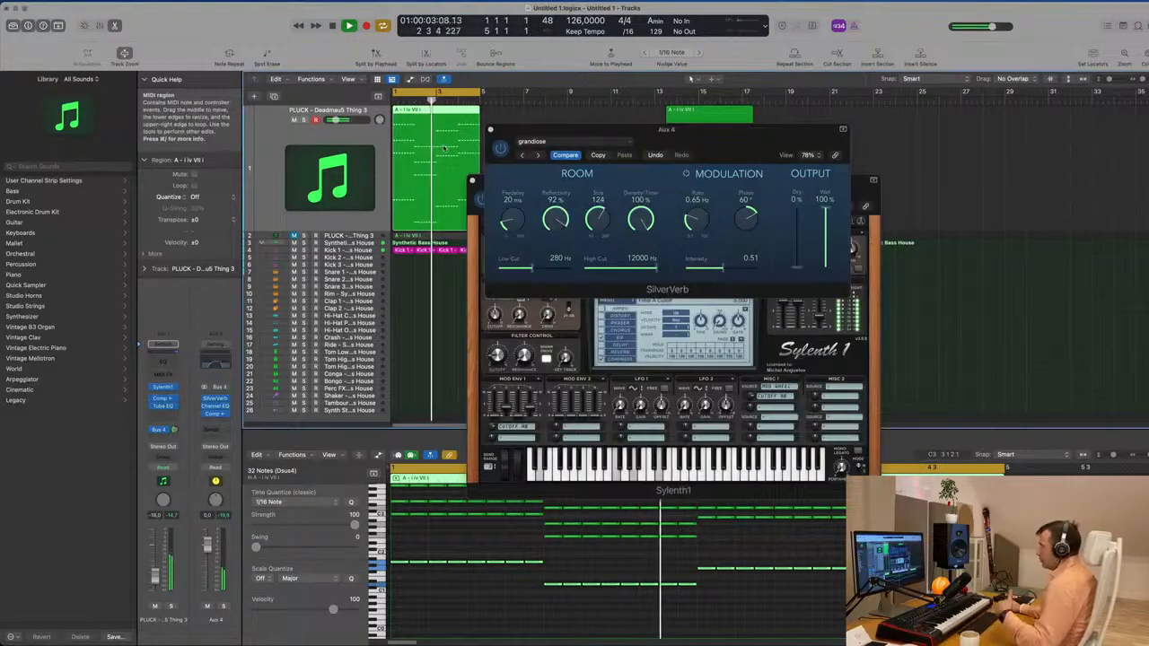
# Close the SilverVerb and sweep the filter control cutoff in Sylenth1 while the loop plays, closing its window when done
pyautogui.click(489, 129)
pyautogui.moveTo(605, 183); pyautogui.dragTo(786, 162)
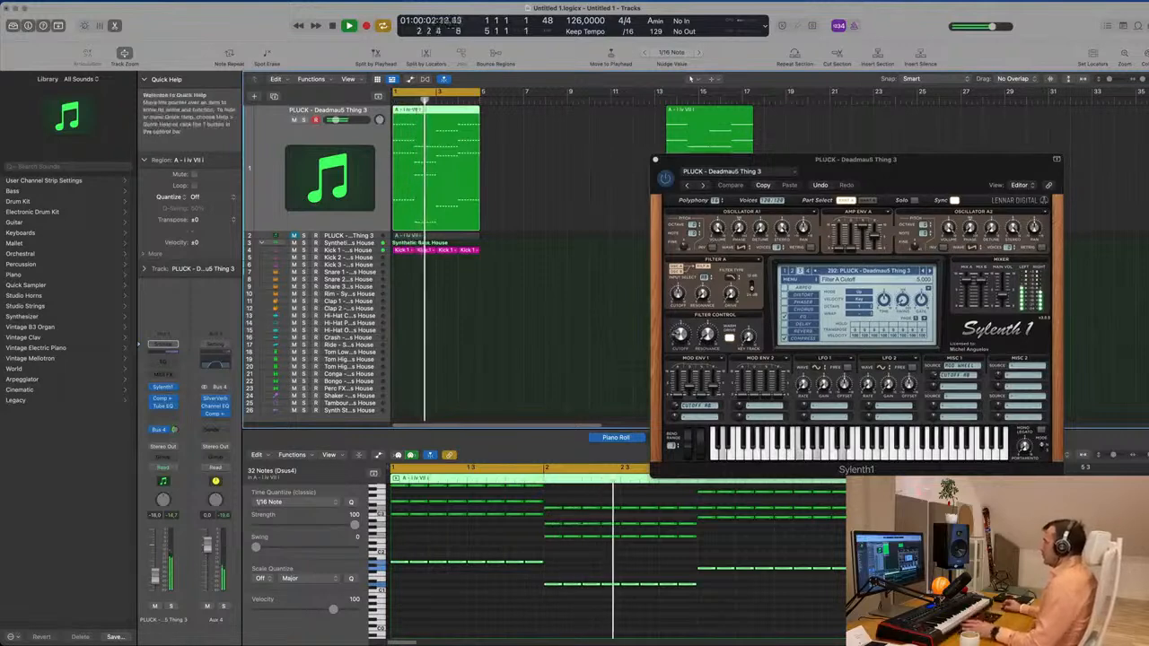
pyautogui.click(676, 321)
pyautogui.moveTo(677, 320); pyautogui.dragTo(679, 310)
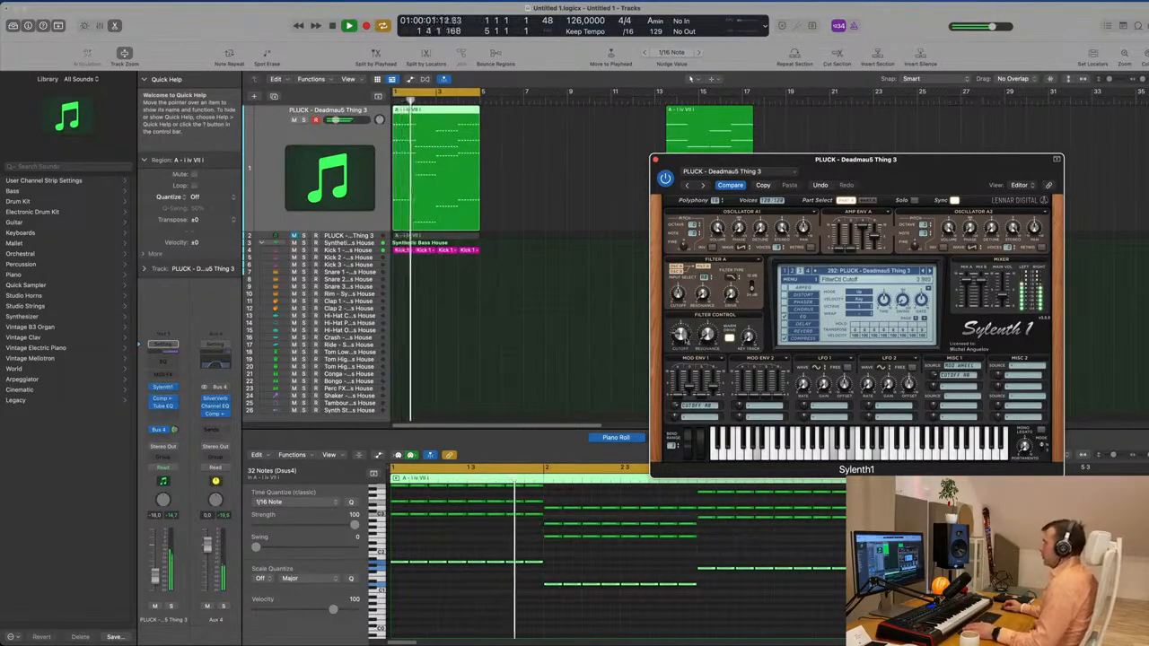
pyautogui.click(655, 160)
# Repeat the four-bar pluck and kick regions three times and extend the cycle range to bar 17
pyautogui.click(490, 321)
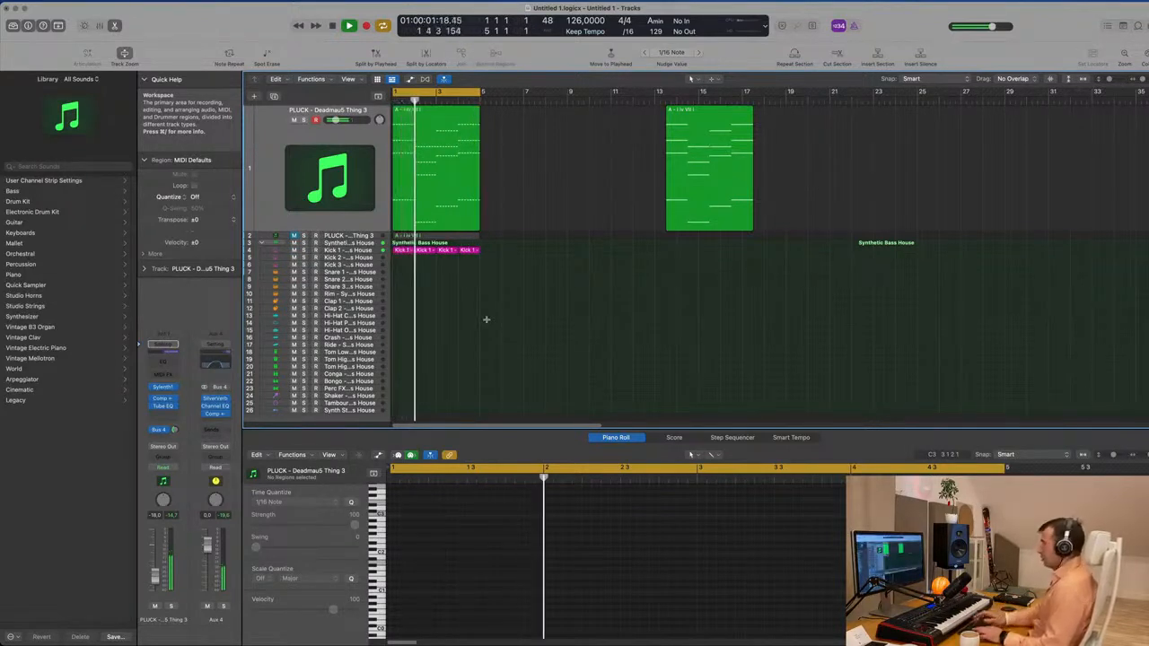
pyautogui.press('ctrl+super+r')
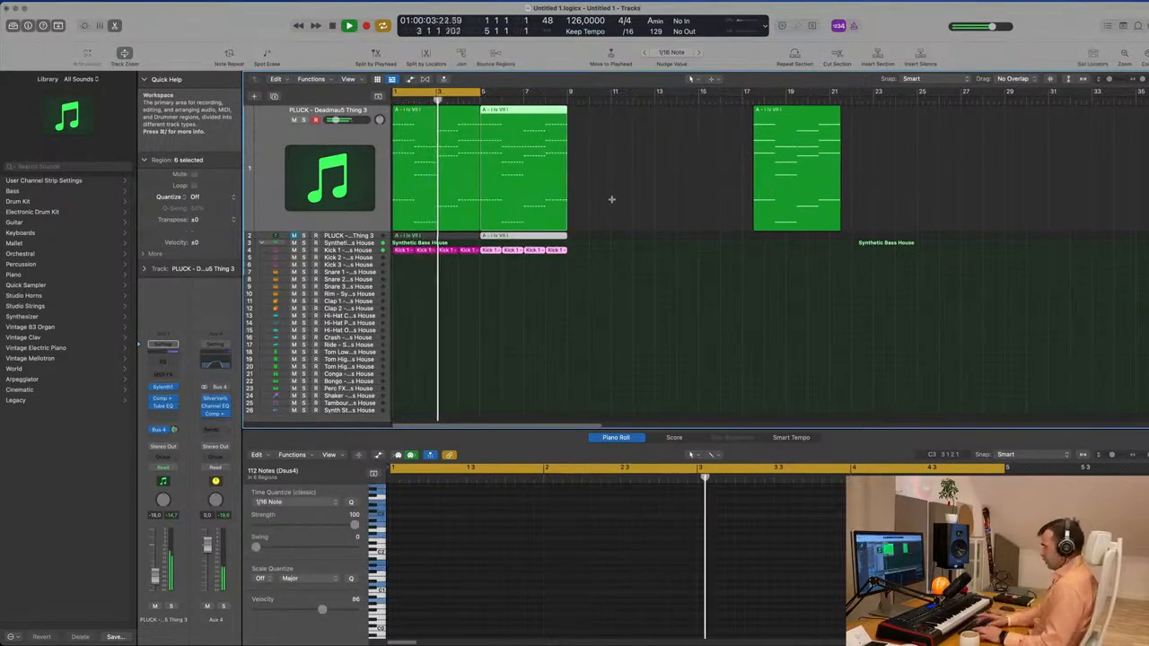
pyautogui.press('ctrl+super+r')
pyautogui.press('ctrl+super+r')
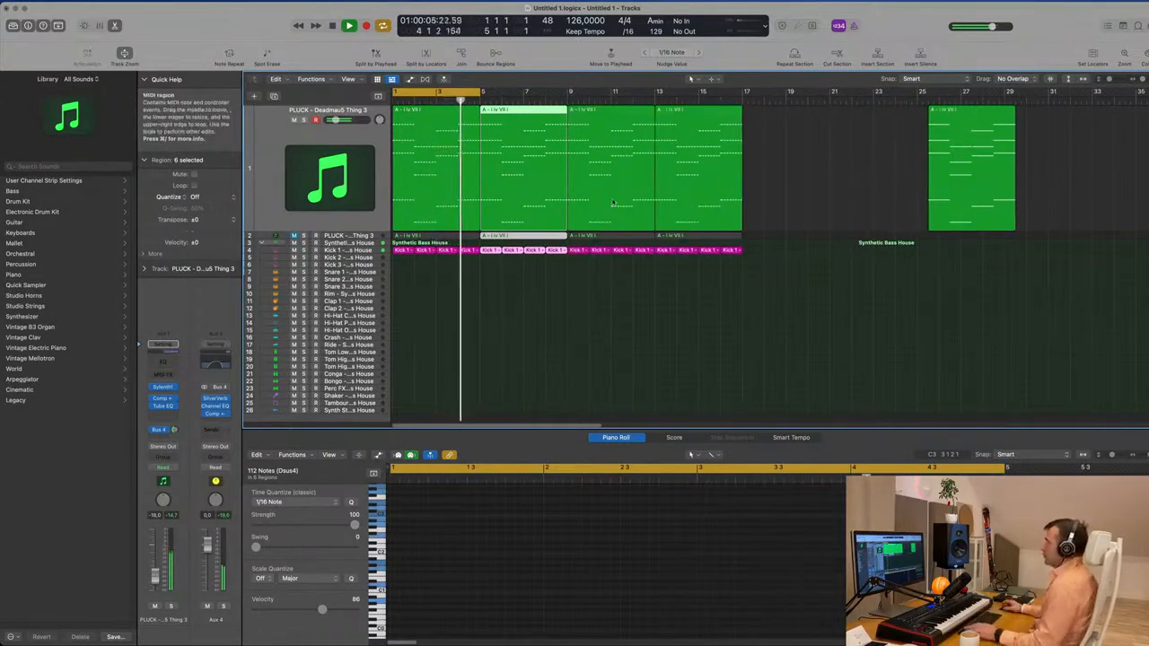
pyautogui.press('space')
pyautogui.moveTo(483, 92); pyautogui.dragTo(741, 118)
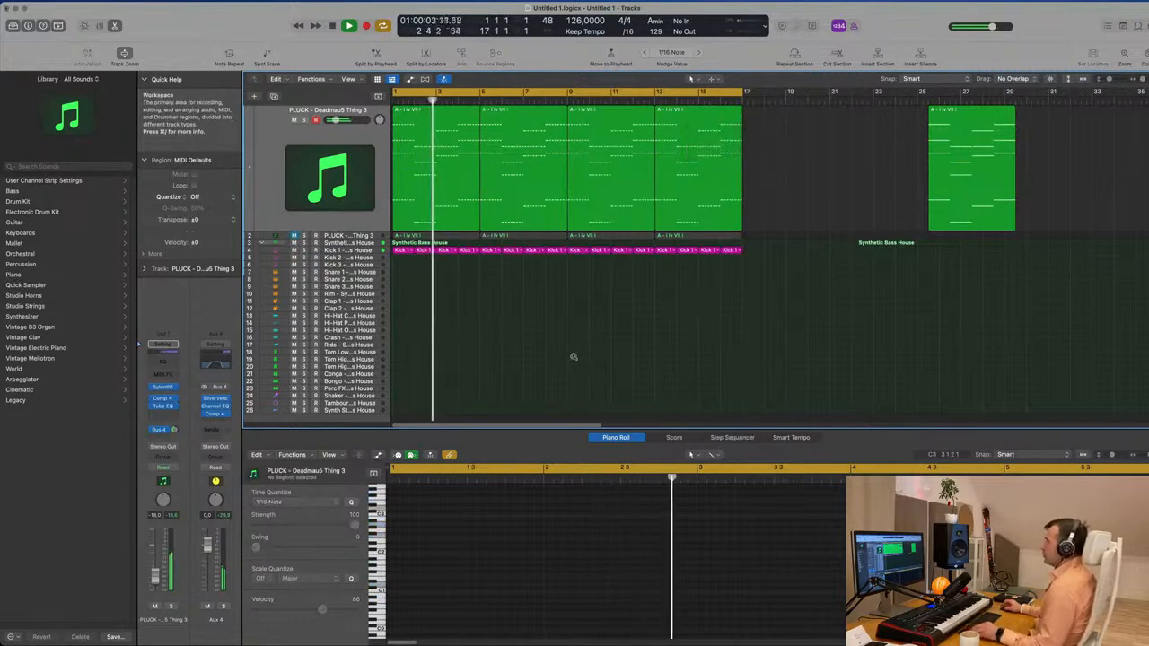
# Duplicate the pluck track with its settings and copy the first chord region onto the new track
pyautogui.scroll(4, 574, 357)
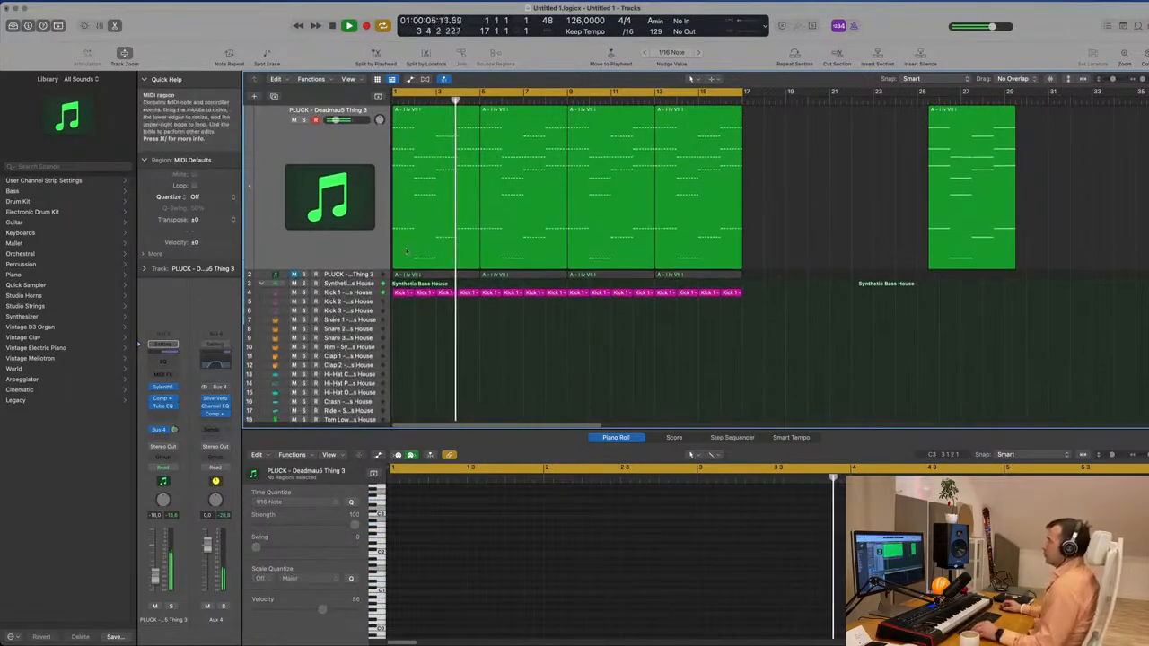
pyautogui.click(334, 251)
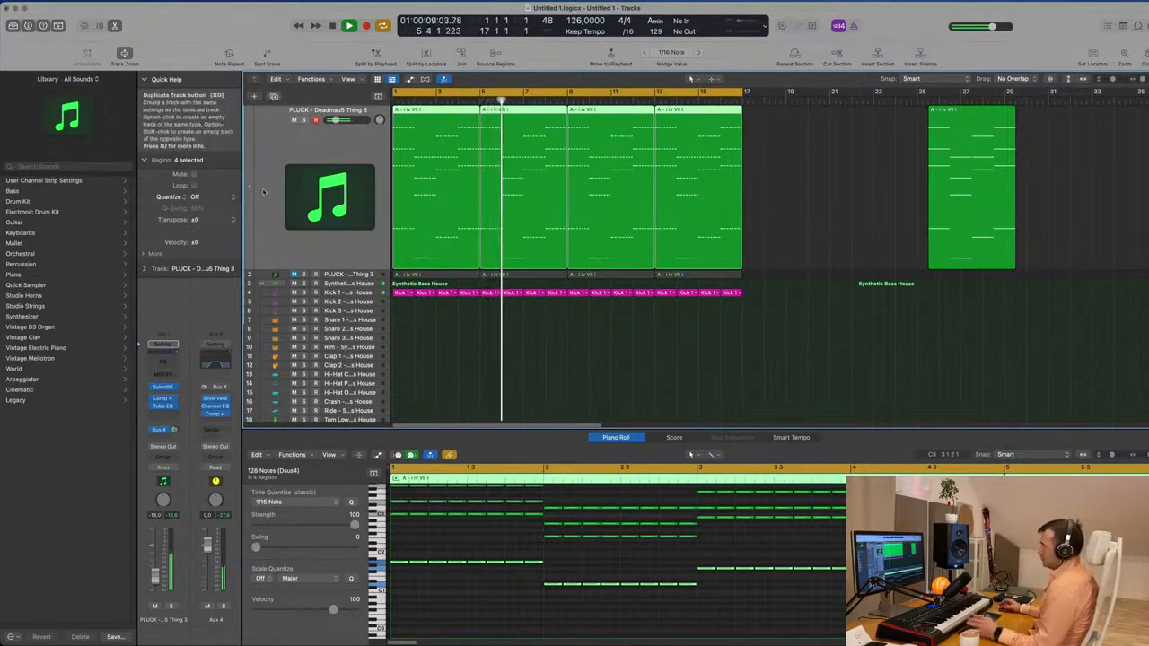
pyautogui.press('super+d')
pyautogui.click(439, 111)
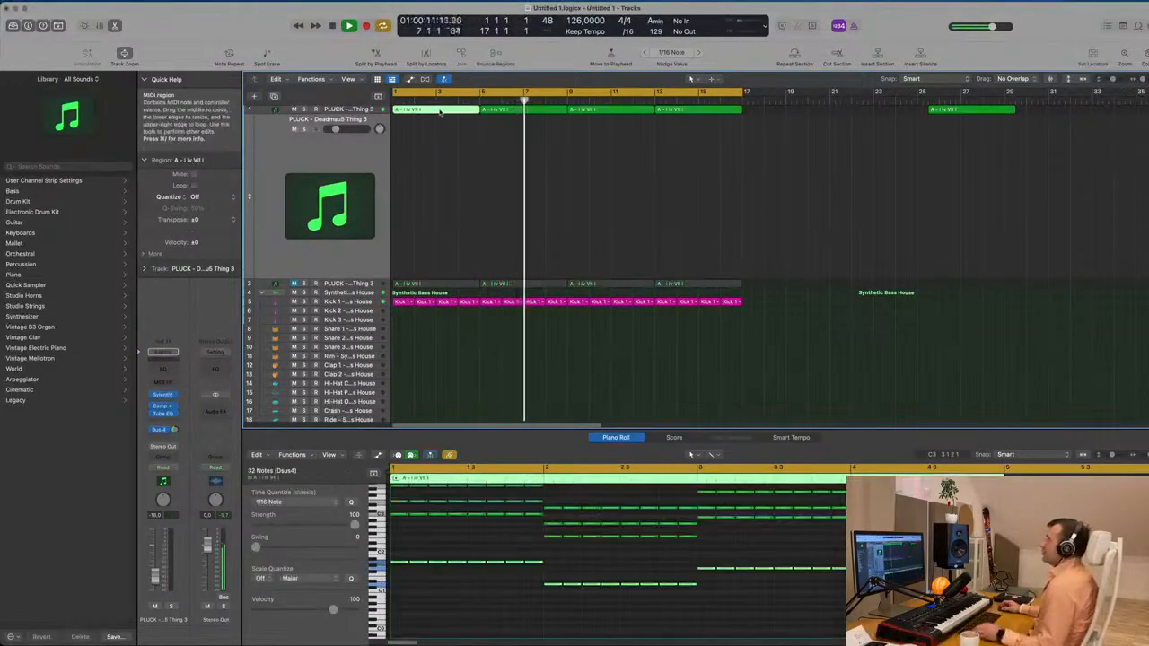
pyautogui.moveTo(440, 111); pyautogui.dragTo(439, 269)
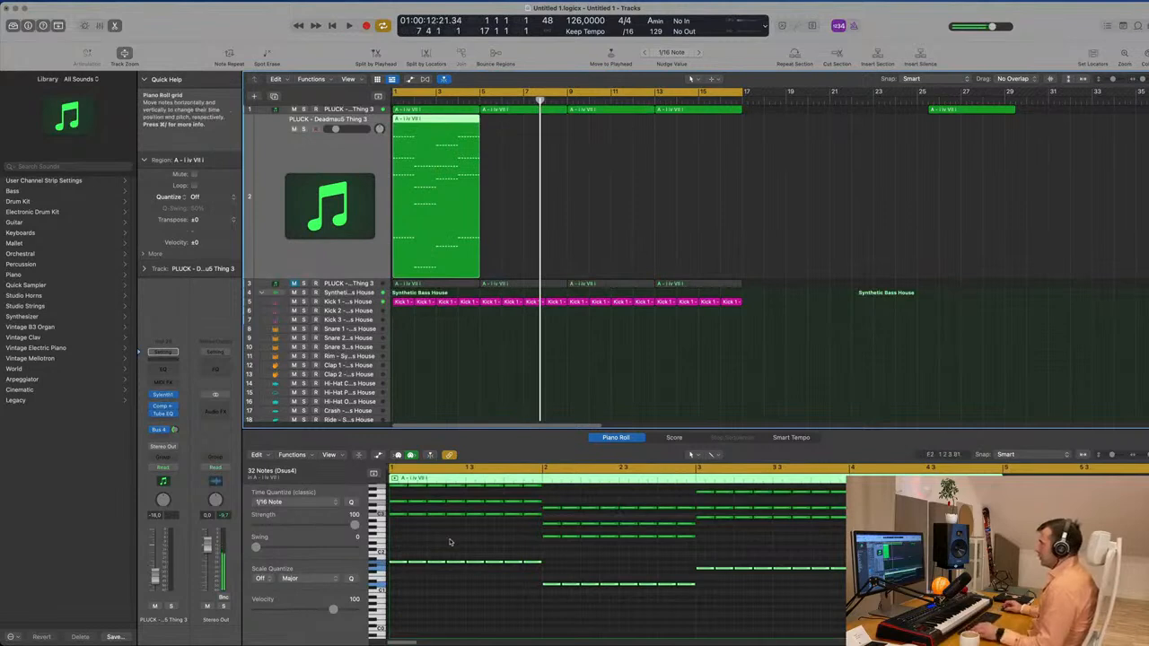
# Delete all upper chord notes from the copied region, keeping only the lowest note line, and play it from the start
pyautogui.hscroll(-2, 446, 539)
pyautogui.moveTo(434, 544); pyautogui.dragTo(878, 496)
pyautogui.press('Delete')
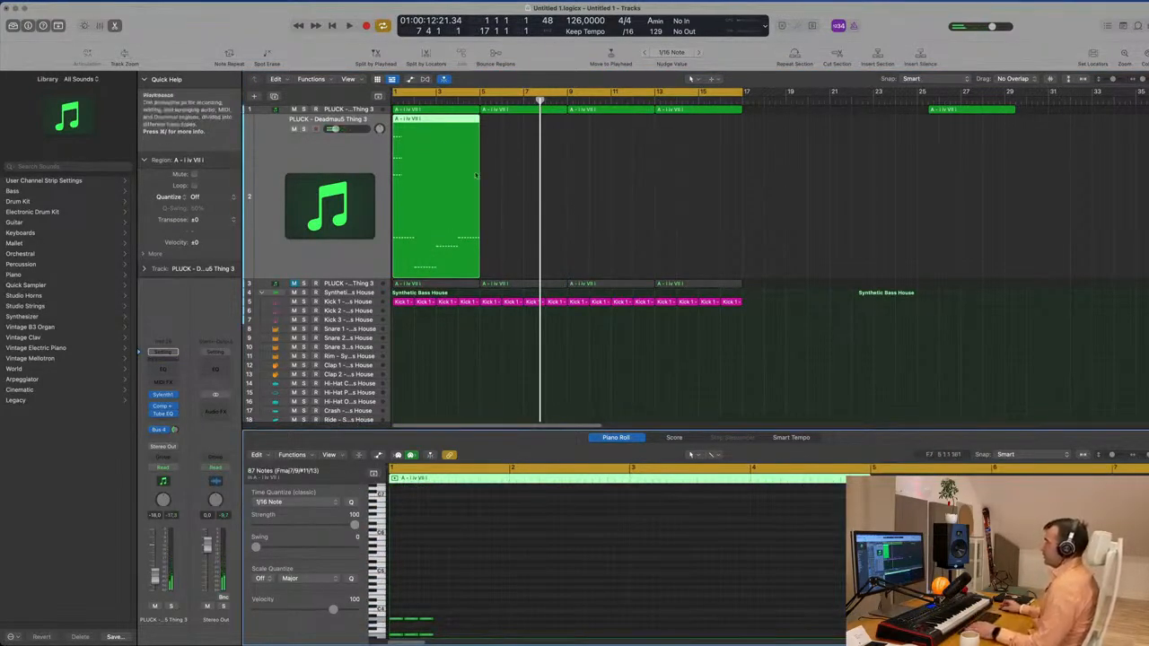
pyautogui.scroll(-4, 503, 566)
pyautogui.moveTo(452, 514); pyautogui.dragTo(405, 566)
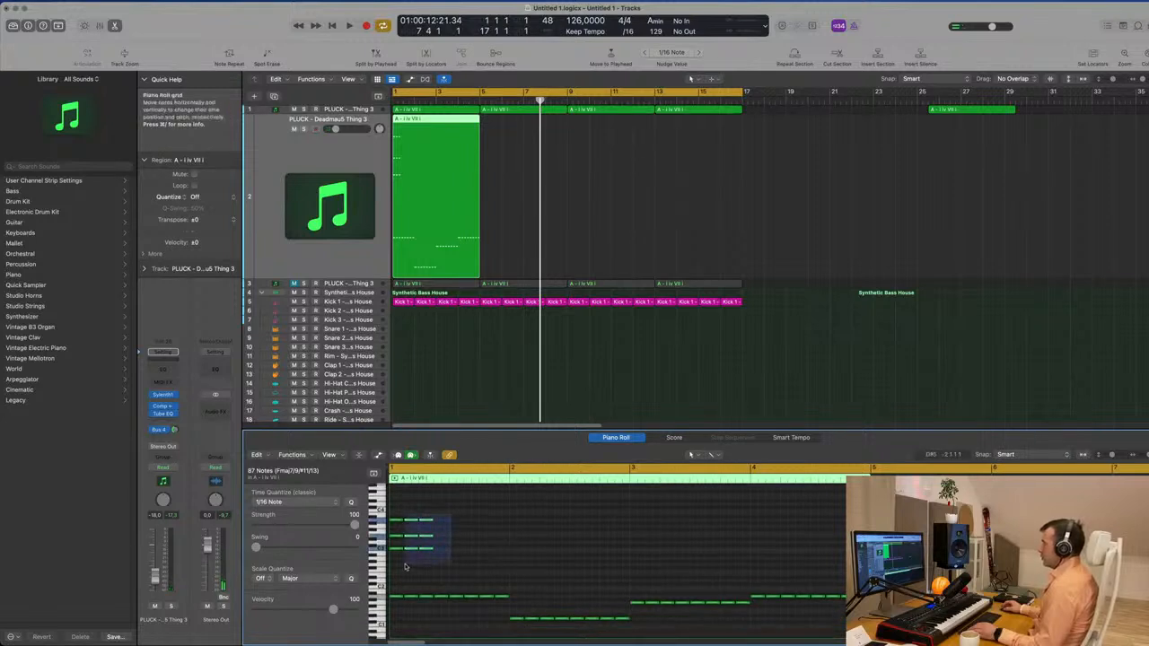
pyautogui.press('Delete')
pyautogui.press('Return')
pyautogui.press('space')
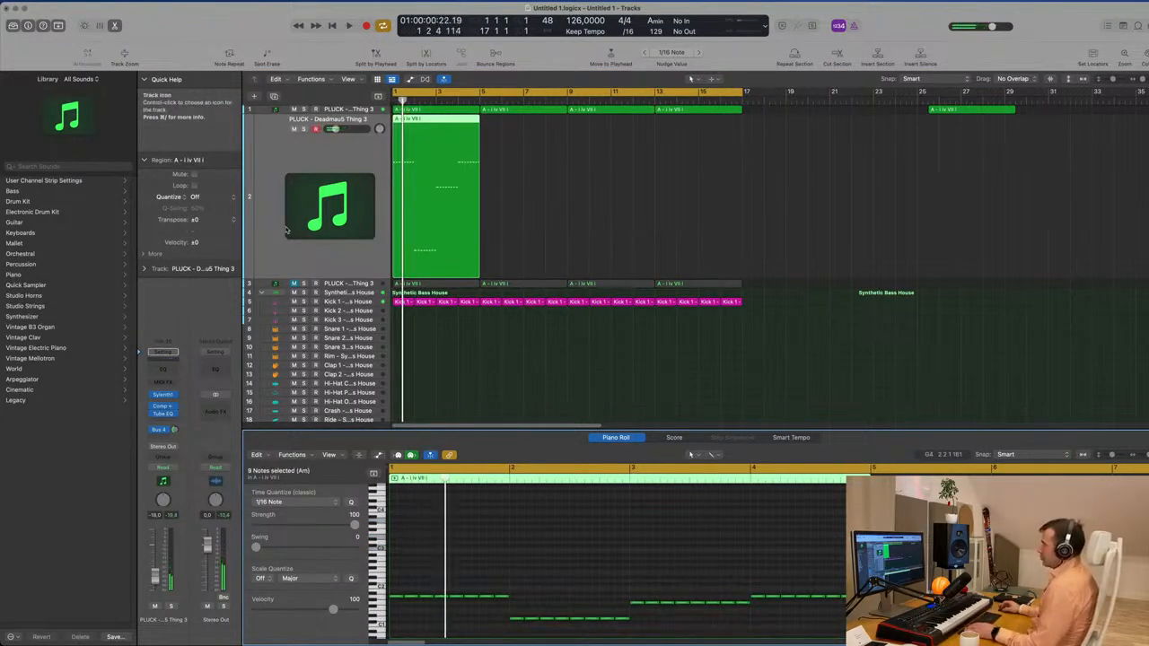
pyautogui.press('Return')
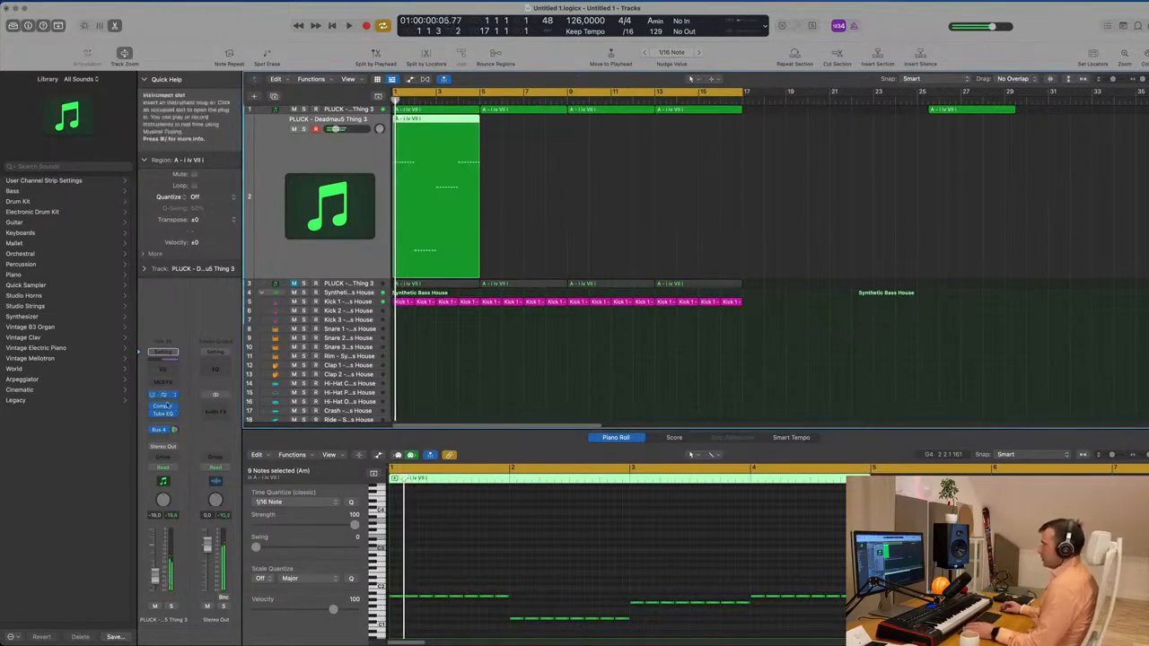
# Switch off the copied track's Bus 4 reverb send and change its Sylenth1 to the first preset bank, containing the bass sounds
pyautogui.click(173, 430)
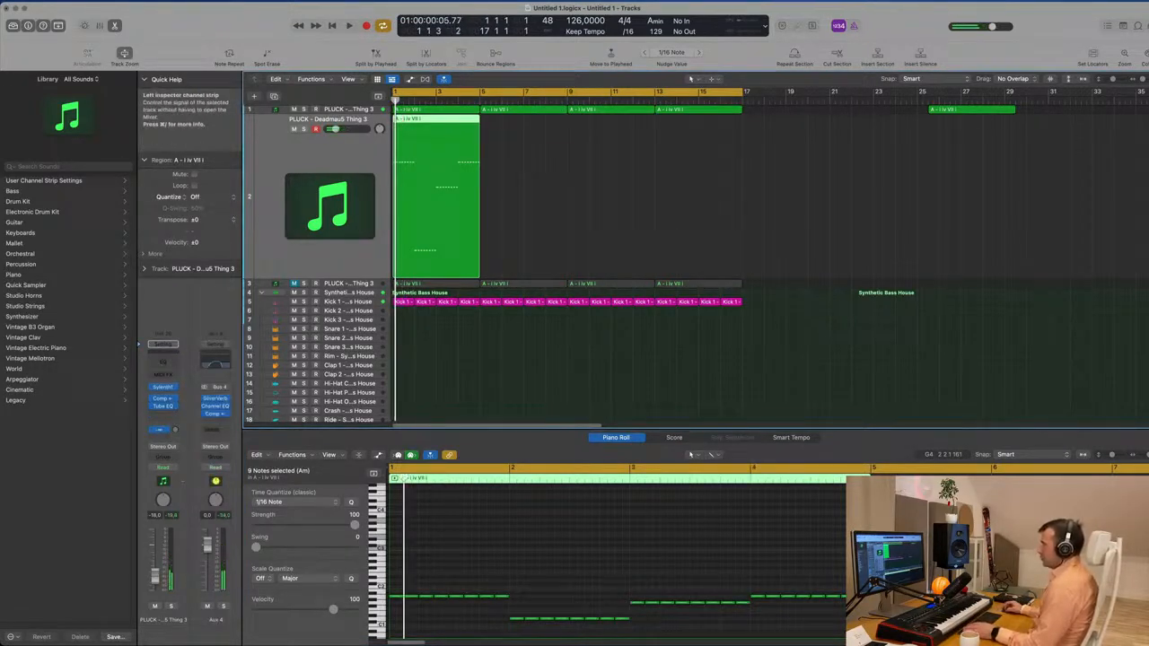
pyautogui.click(162, 388)
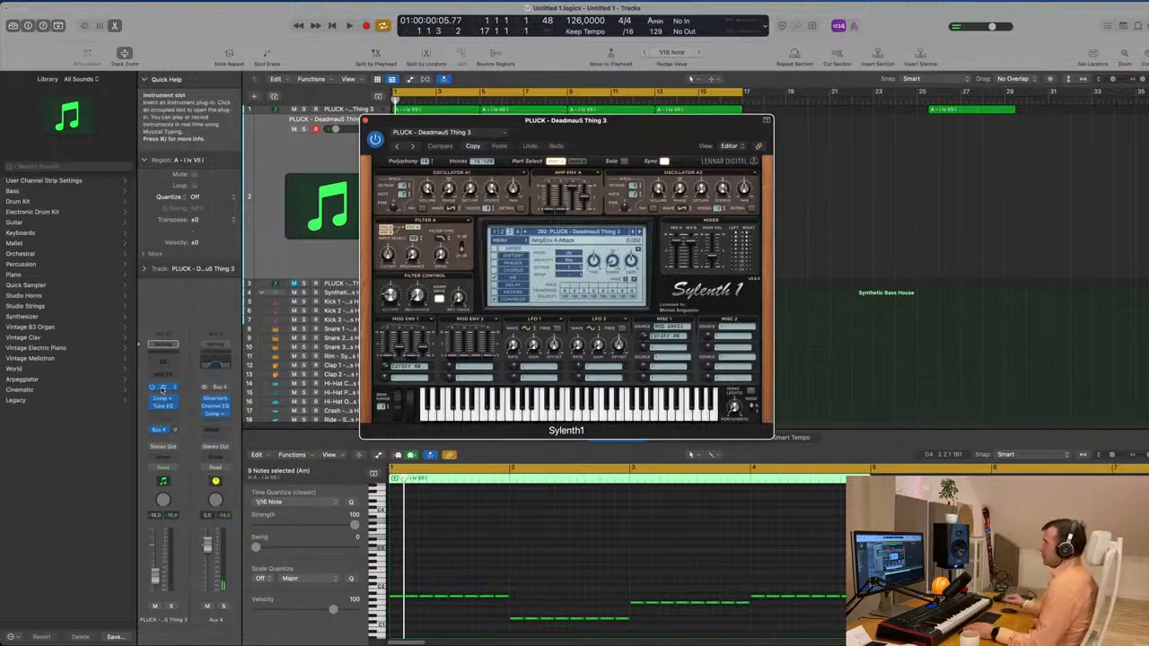
pyautogui.click(569, 232)
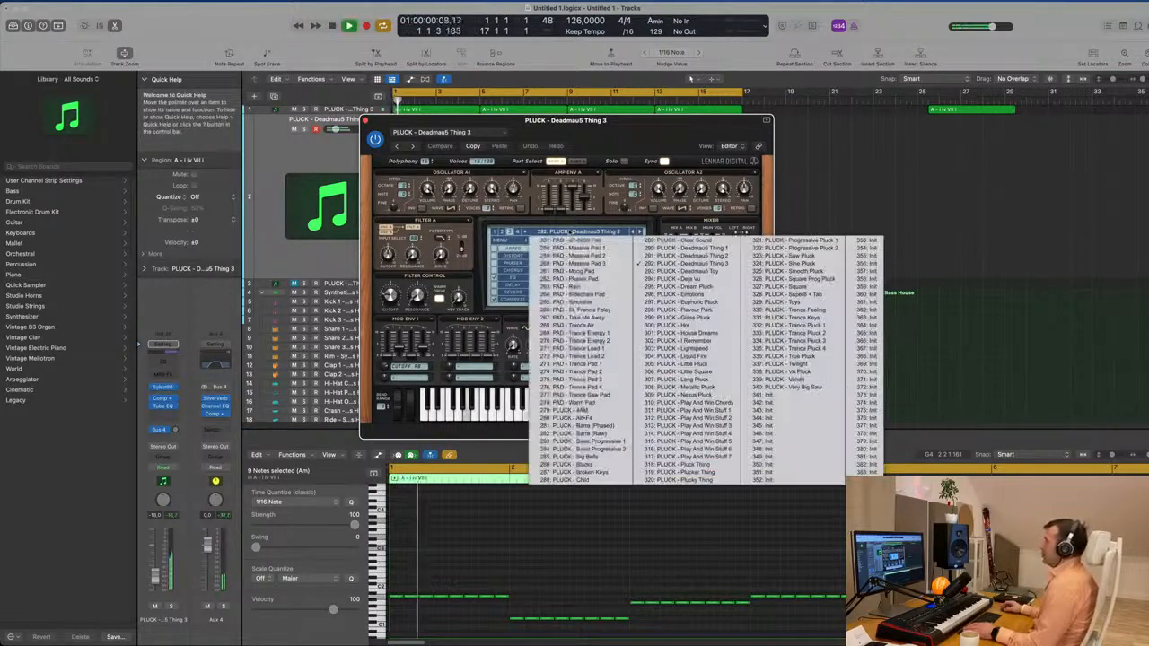
pyautogui.click(504, 233)
pyautogui.click(501, 233)
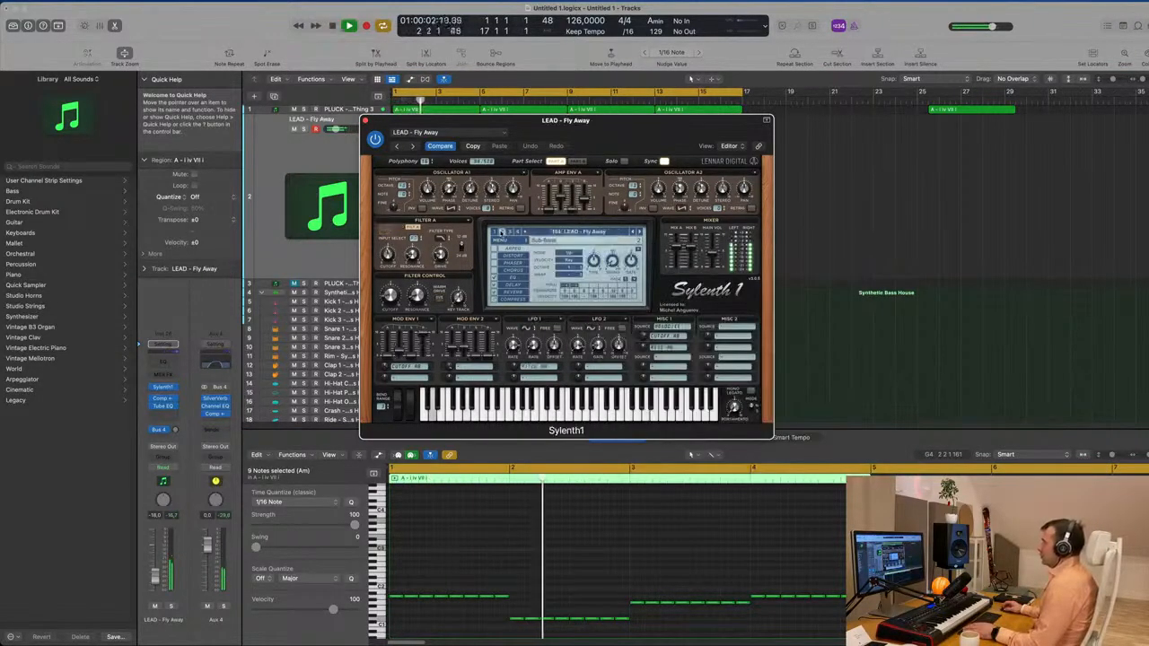
pyautogui.click(534, 232)
pyautogui.click(494, 232)
pyautogui.click(495, 233)
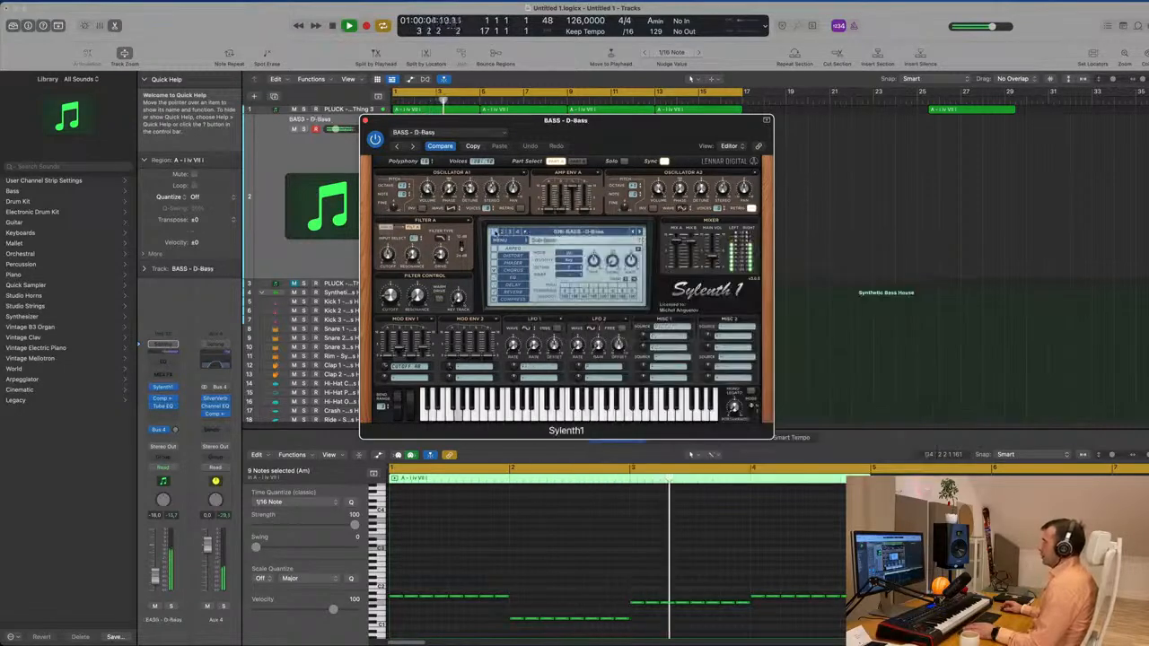
# Load the BASS - Acid Bass preset, move the Sylenth1 window clear of the regions and listen to the loop
pyautogui.click(559, 233)
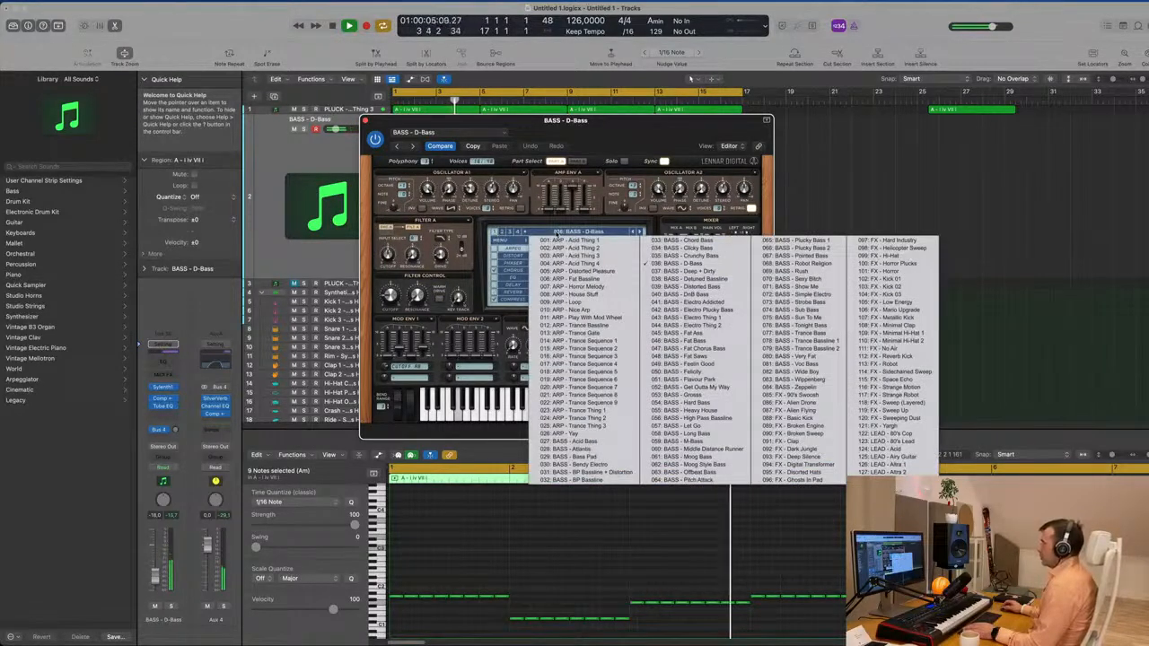
pyautogui.click(569, 441)
pyautogui.moveTo(633, 128); pyautogui.dragTo(1100, 124)
pyautogui.press('space')
pyautogui.press('space')
pyautogui.press('space')
# Repeat the four-bar bass region three times so it reaches bar 17, and select all four bass regions
pyautogui.moveTo(571, 161); pyautogui.dragTo(439, 209)
pyautogui.press('super+r')
pyautogui.press('super+r')
pyautogui.press('super+r')
pyautogui.moveTo(773, 187); pyautogui.dragTo(449, 213)
# Transpose all notes in the four bass regions up one octave and play the result
pyautogui.click(491, 552)
pyautogui.press('super+a')
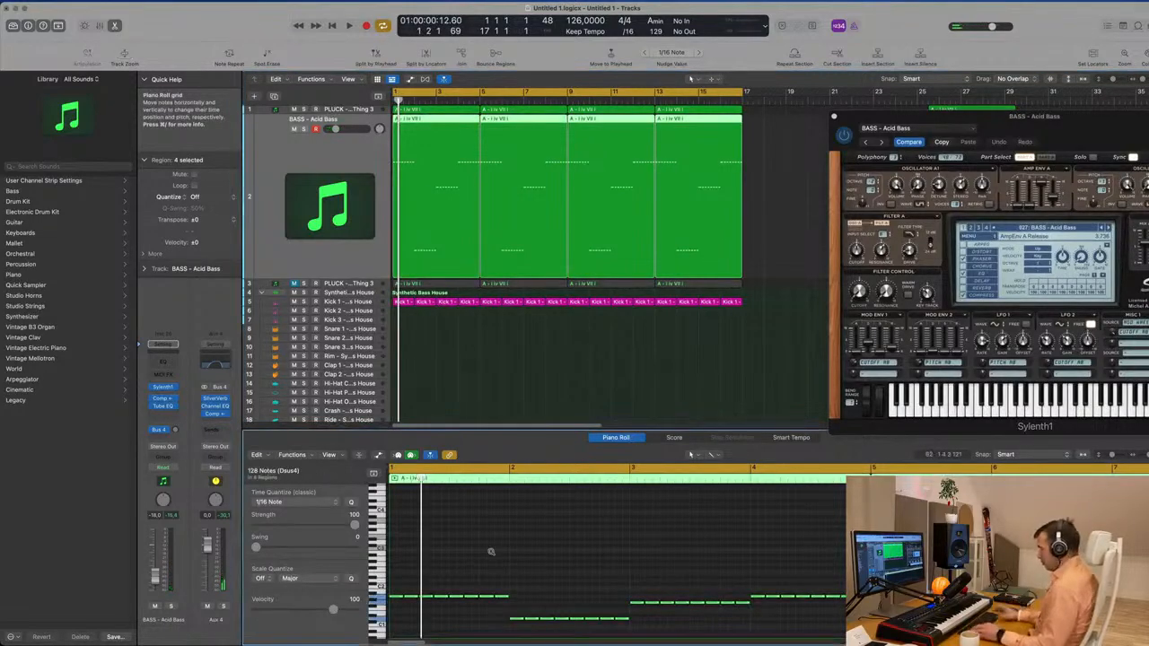
pyautogui.press('space')
# Audition the Sylenth1 bass presets one after another from Acid Bass to BP Bassline + Distortion while the loop plays
pyautogui.moveTo(1032, 128); pyautogui.dragTo(728, 193)
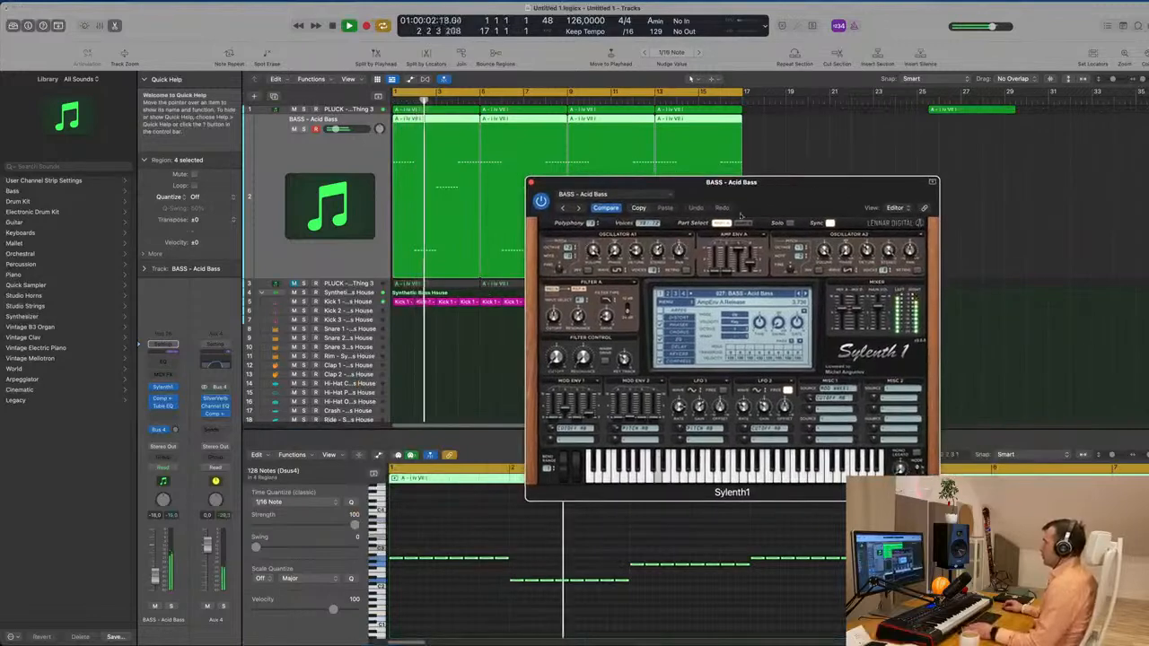
pyautogui.click(805, 295)
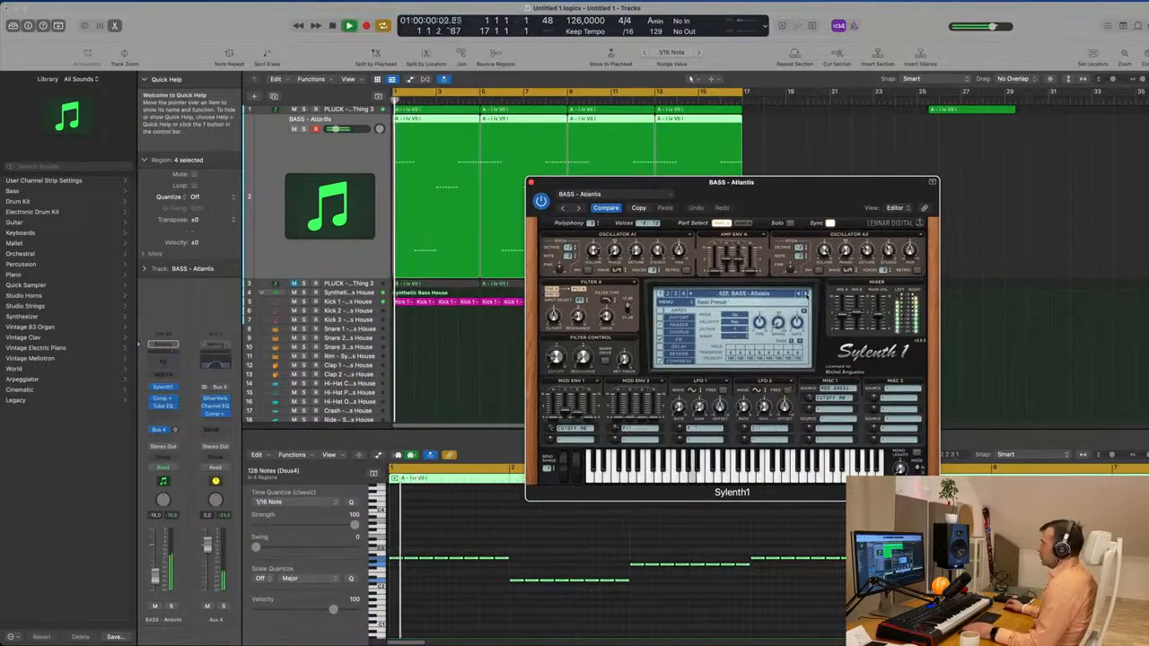
pyautogui.click(805, 295)
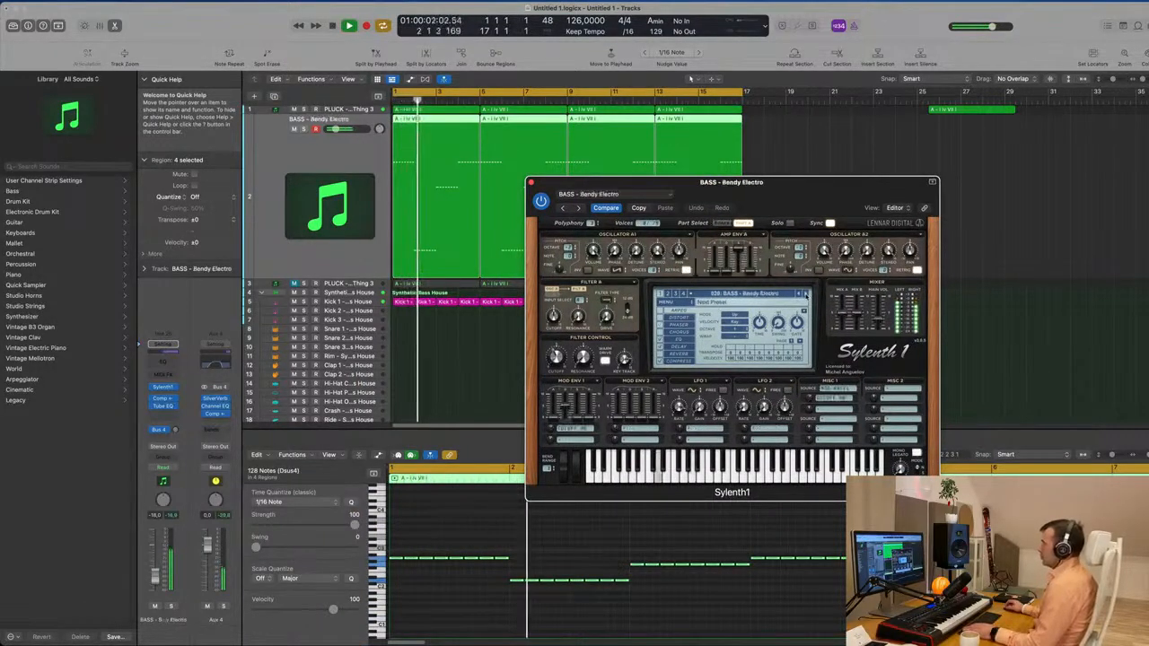
pyautogui.click(805, 295)
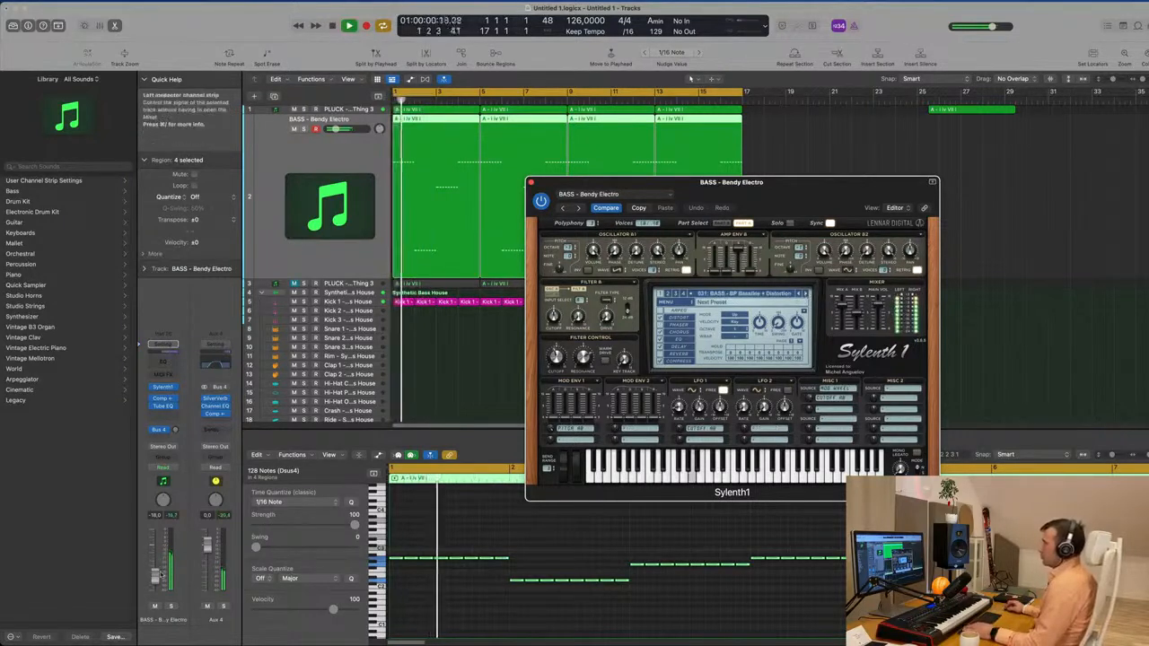
# Bypass the Tube EQ on the bass track and restart playback from the beginning
pyautogui.click(155, 406)
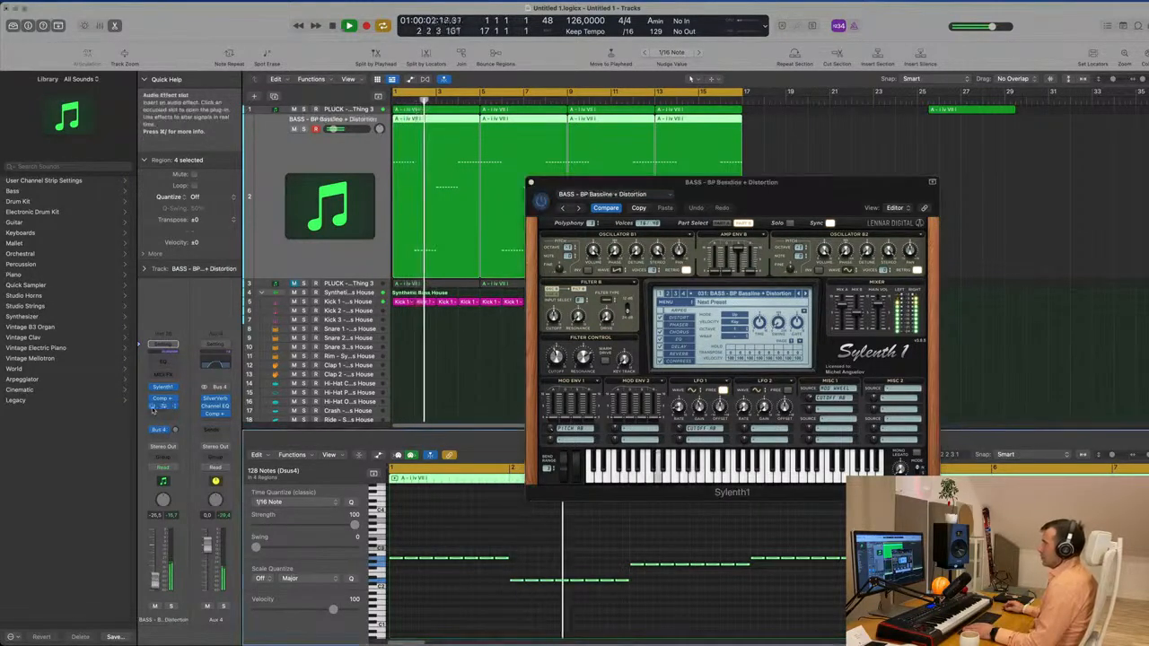
pyautogui.press('space')
pyautogui.press('Return')
pyautogui.press('space')
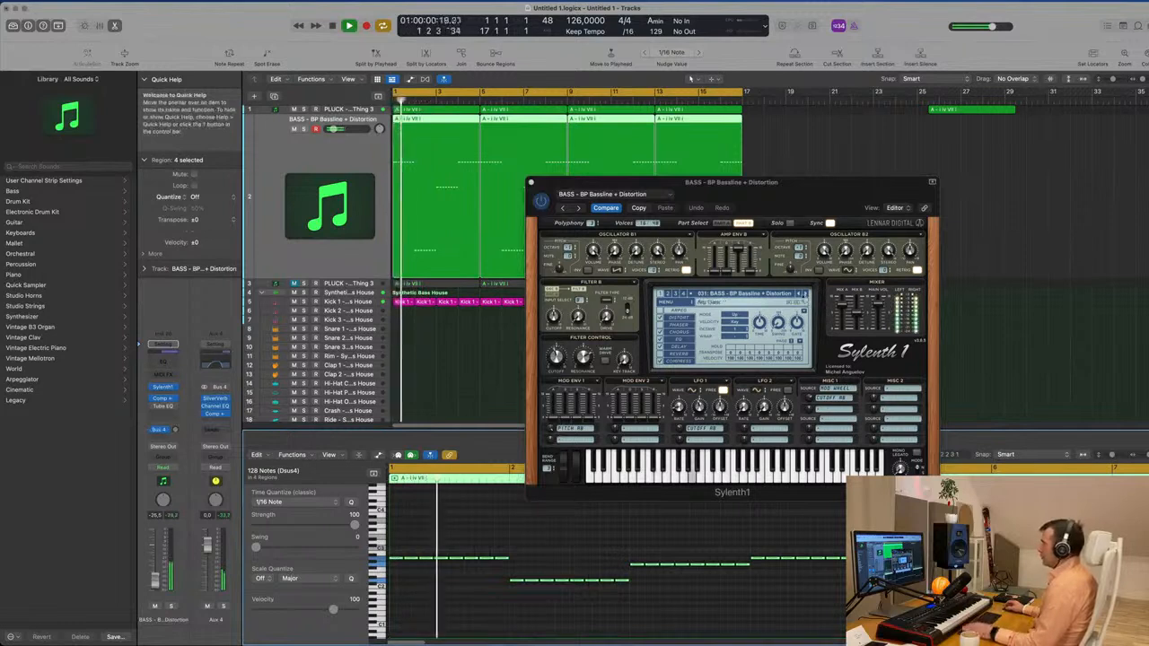
# Set the bass track's volume to -17.2 dB and audition the Sylenth1 presets from BP Bassline to Electro Addicted
pyautogui.click(805, 293)
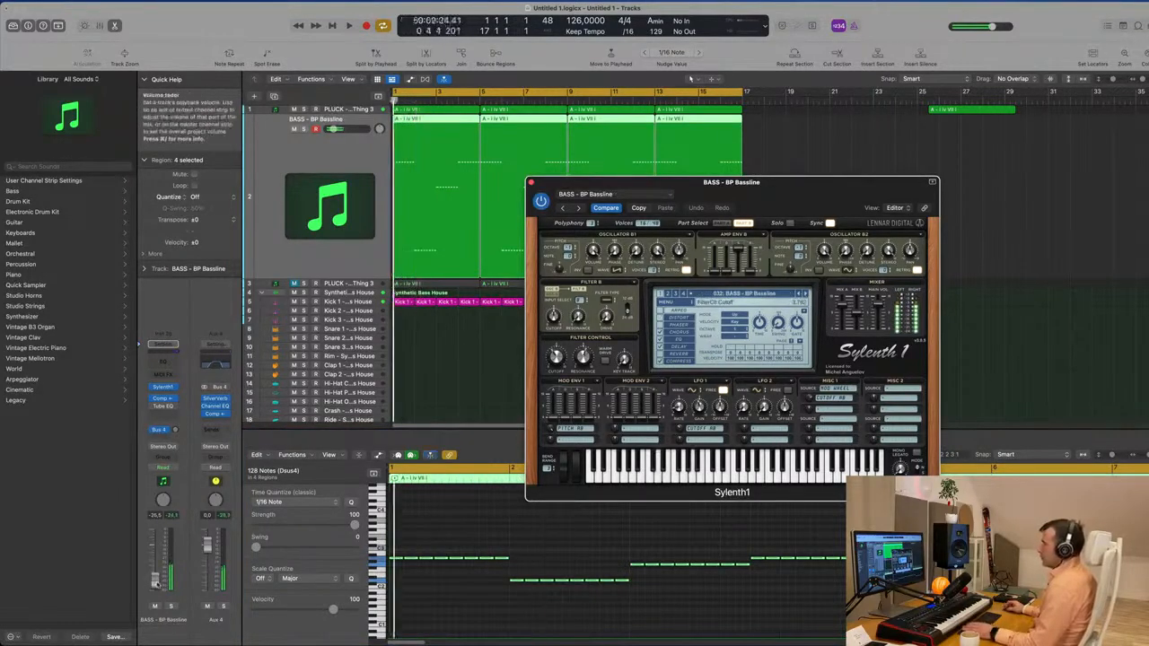
pyautogui.click(154, 576)
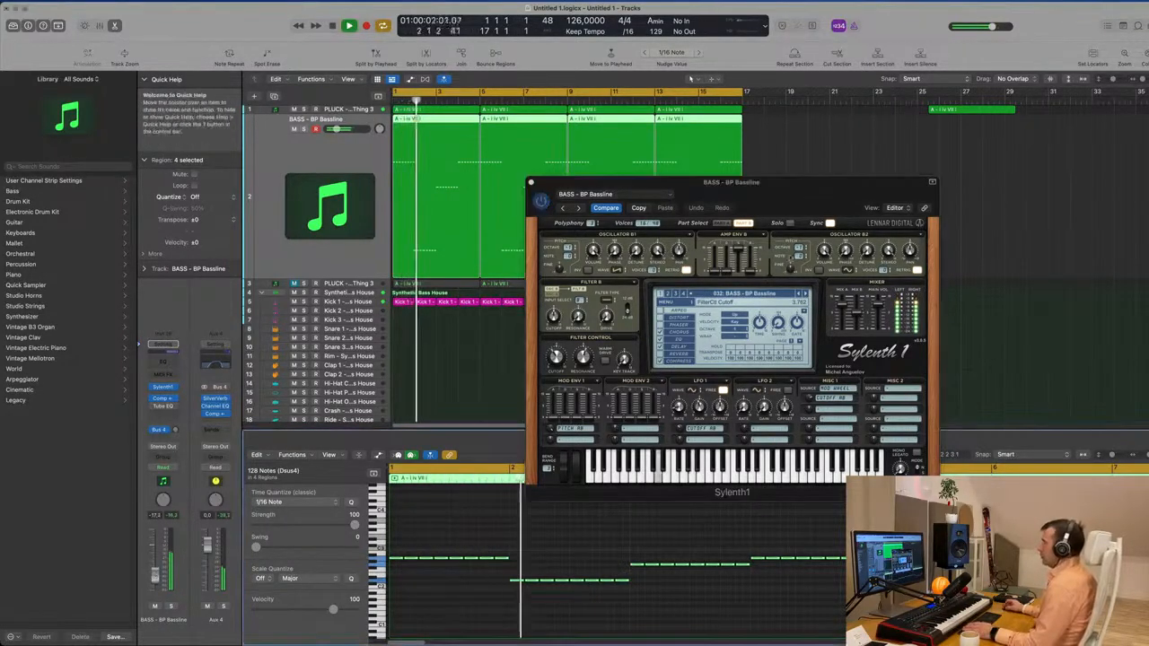
pyautogui.click(804, 293)
pyautogui.click(805, 293)
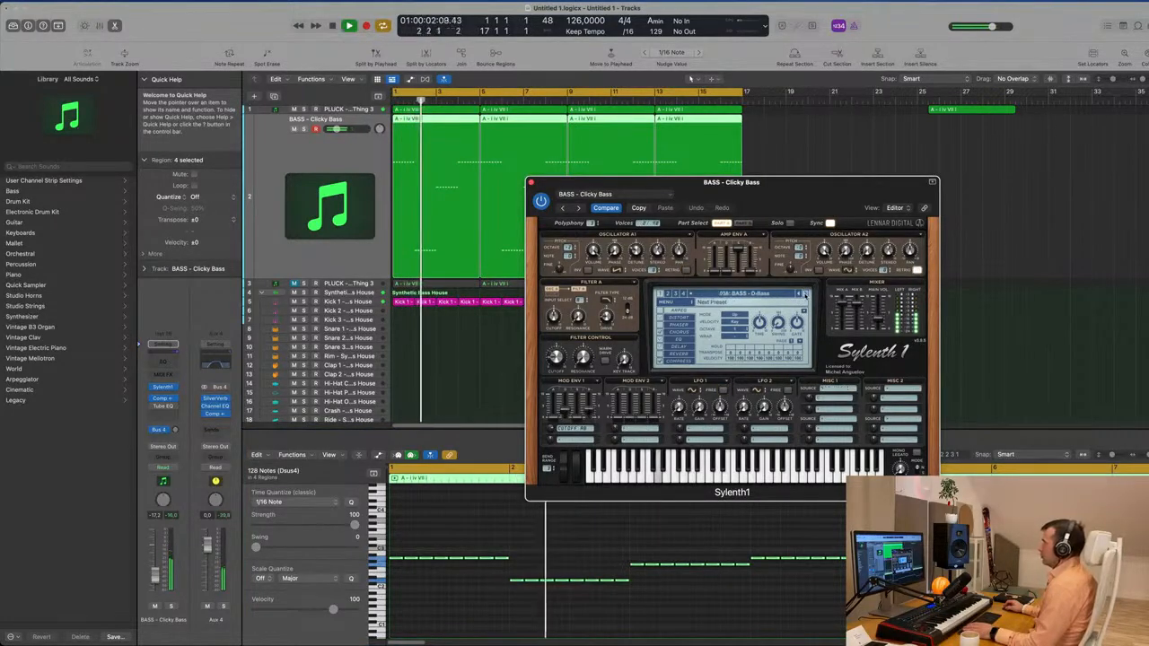
pyautogui.click(805, 294)
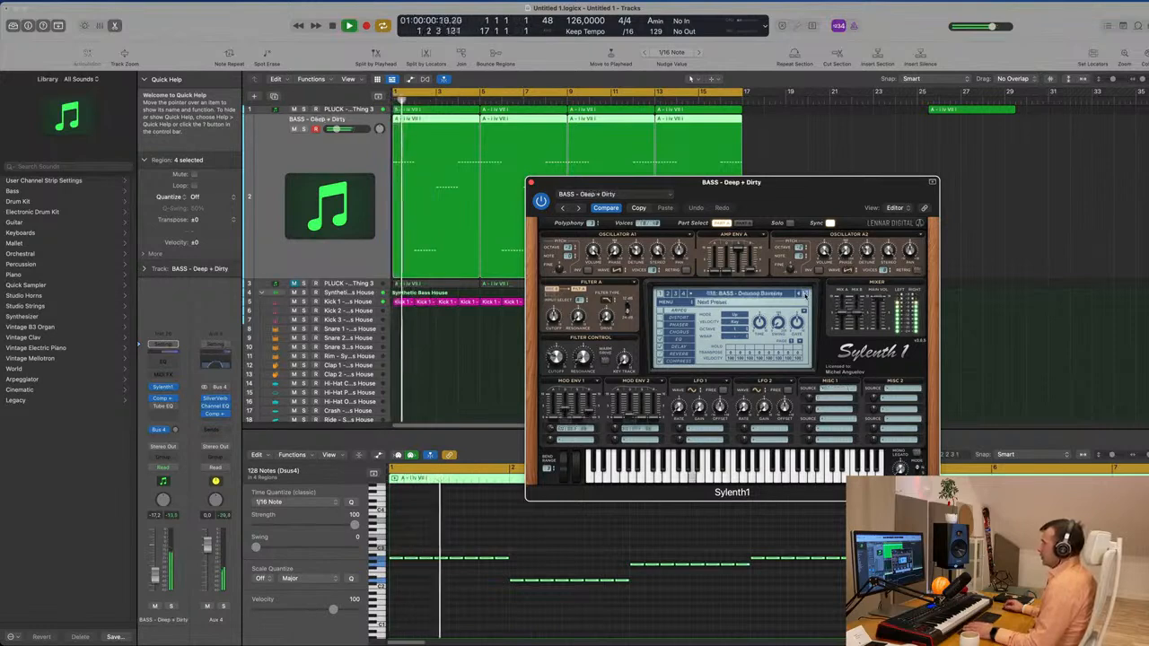
pyautogui.click(805, 293)
pyautogui.click(805, 293)
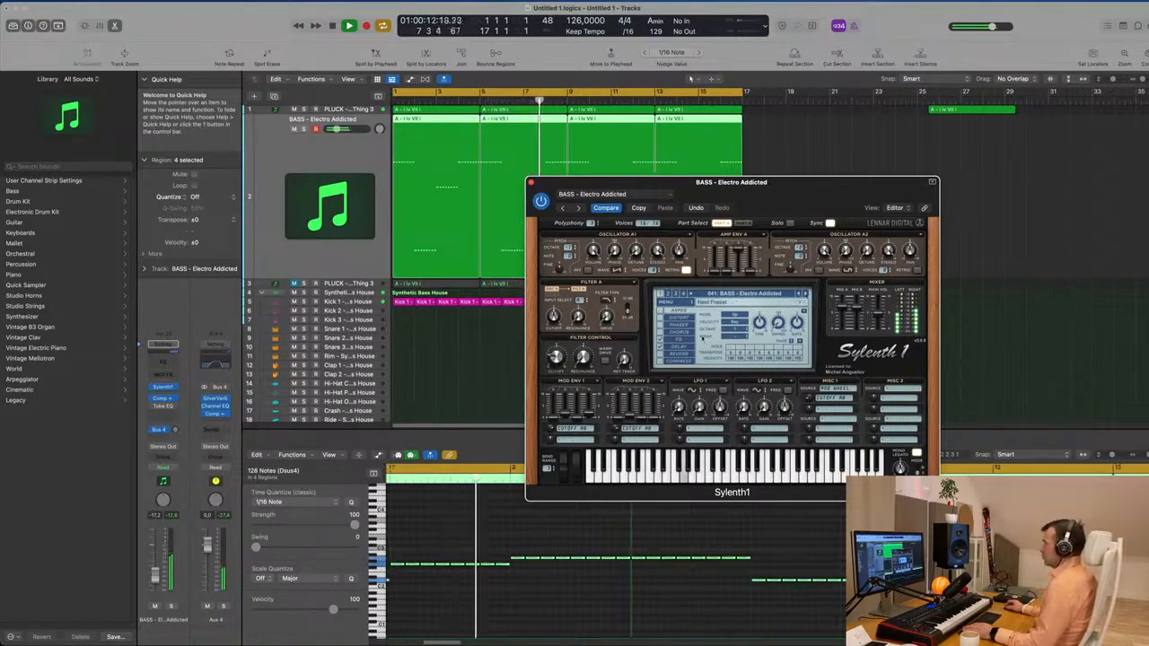
# Listen to the Electro Addicted bass in solo, unsolo it and advance through the presets to Electro Thing 2
pyautogui.click(172, 607)
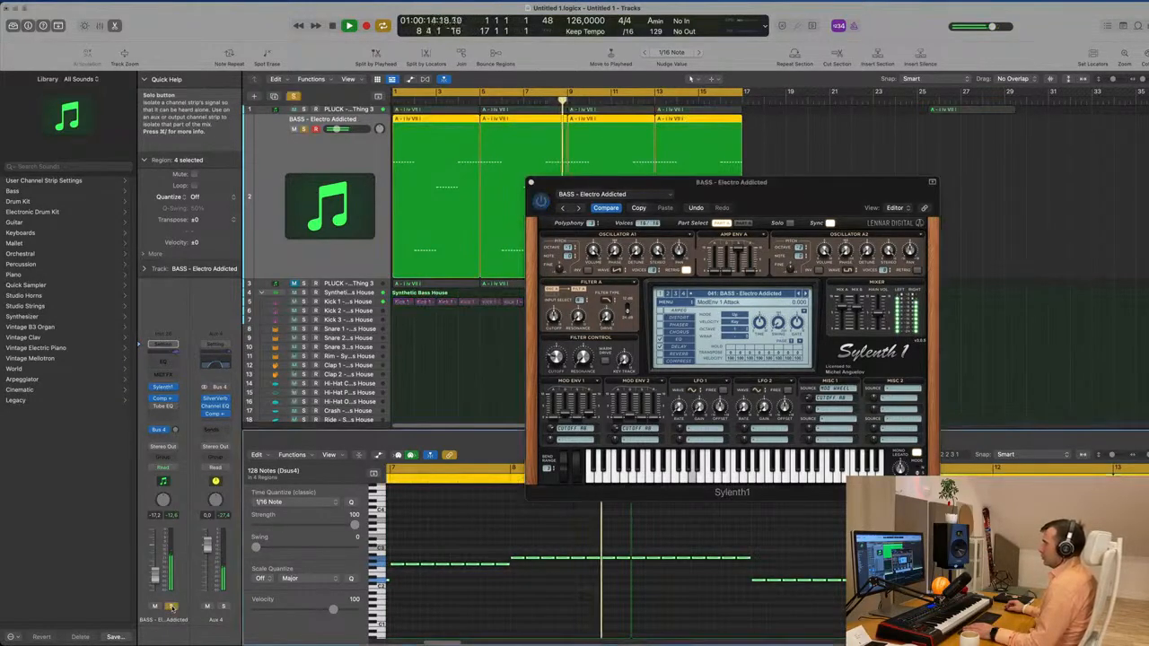
pyautogui.click(172, 607)
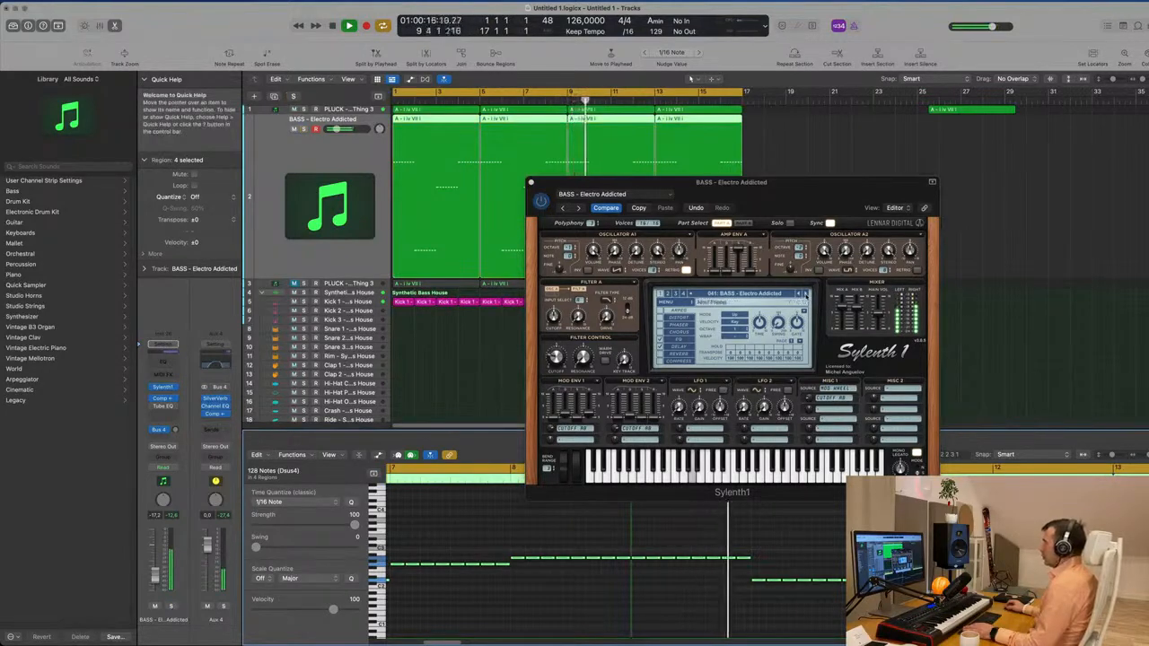
pyautogui.click(804, 294)
pyautogui.press('space')
pyautogui.click(805, 294)
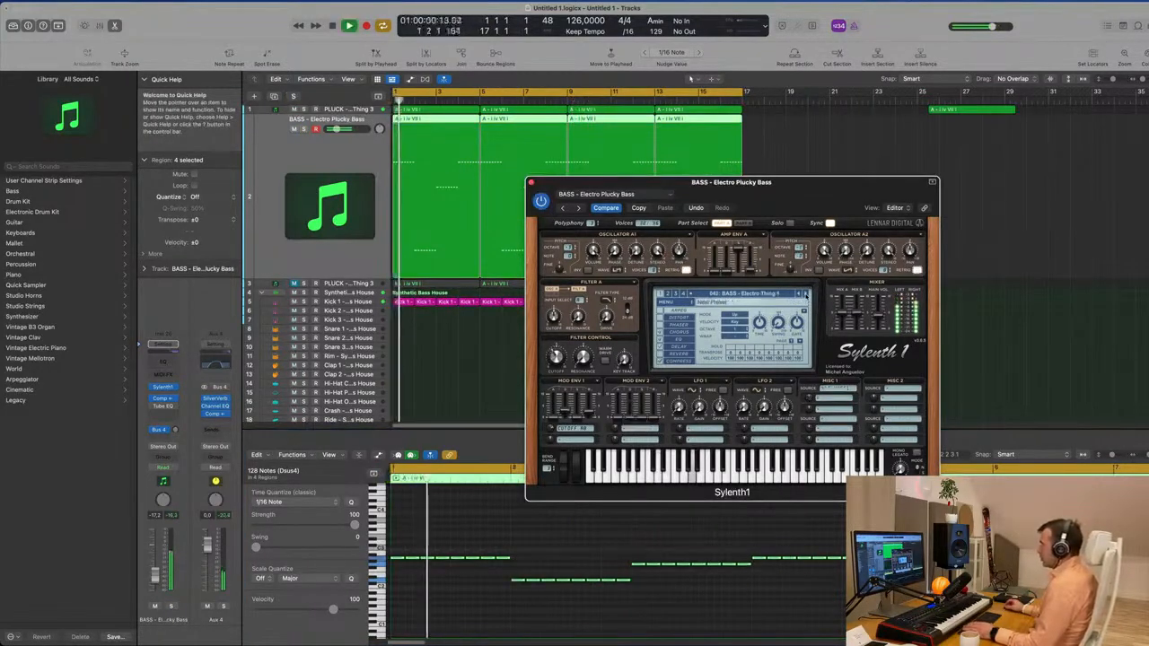
pyautogui.click(805, 294)
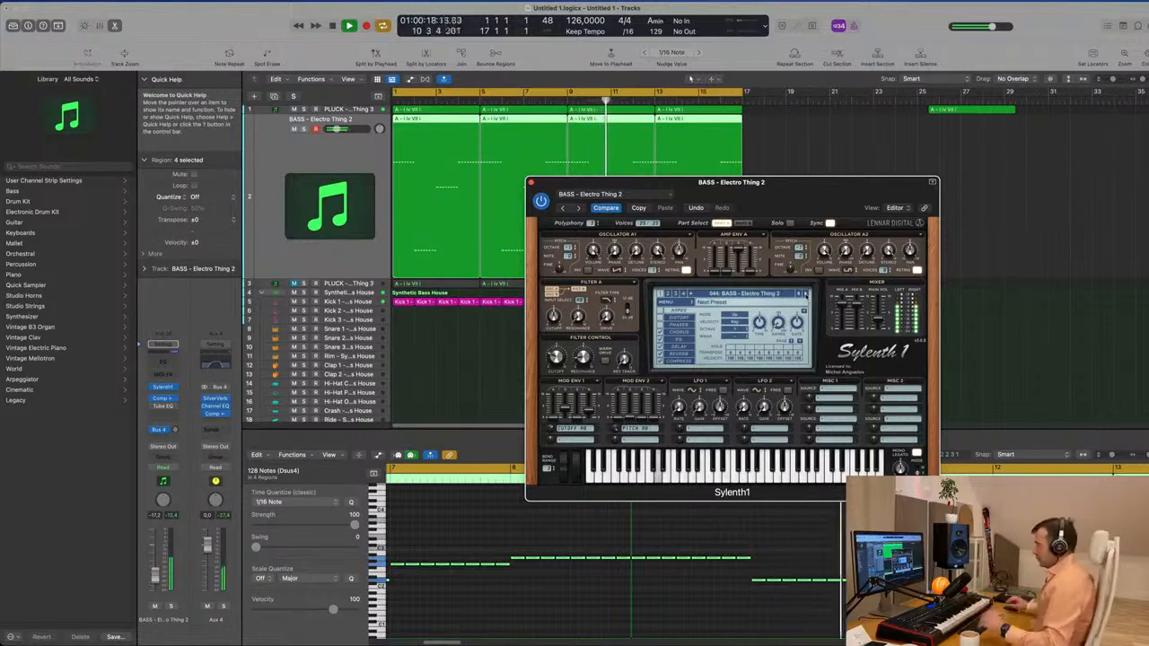
# Audition the bass presets following Electro Thing 2 up to Felicity and raise the bass track's volume
pyautogui.press('Return')
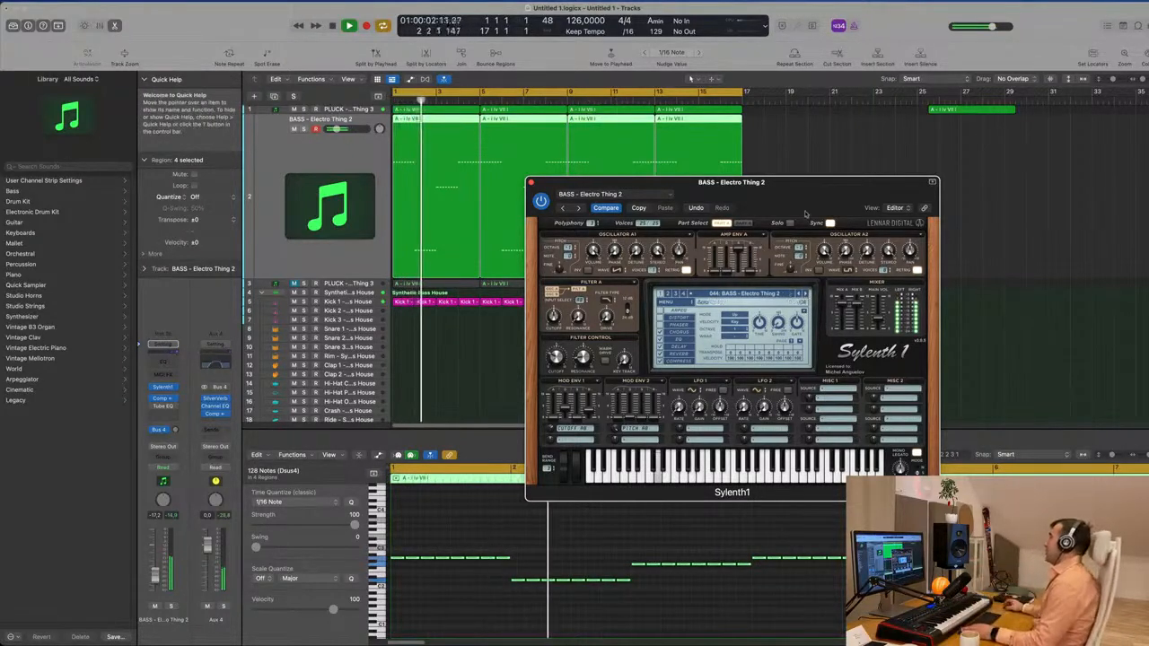
pyautogui.moveTo(828, 209); pyautogui.dragTo(761, 213)
pyautogui.click(736, 298)
pyautogui.press('Return')
pyautogui.click(739, 299)
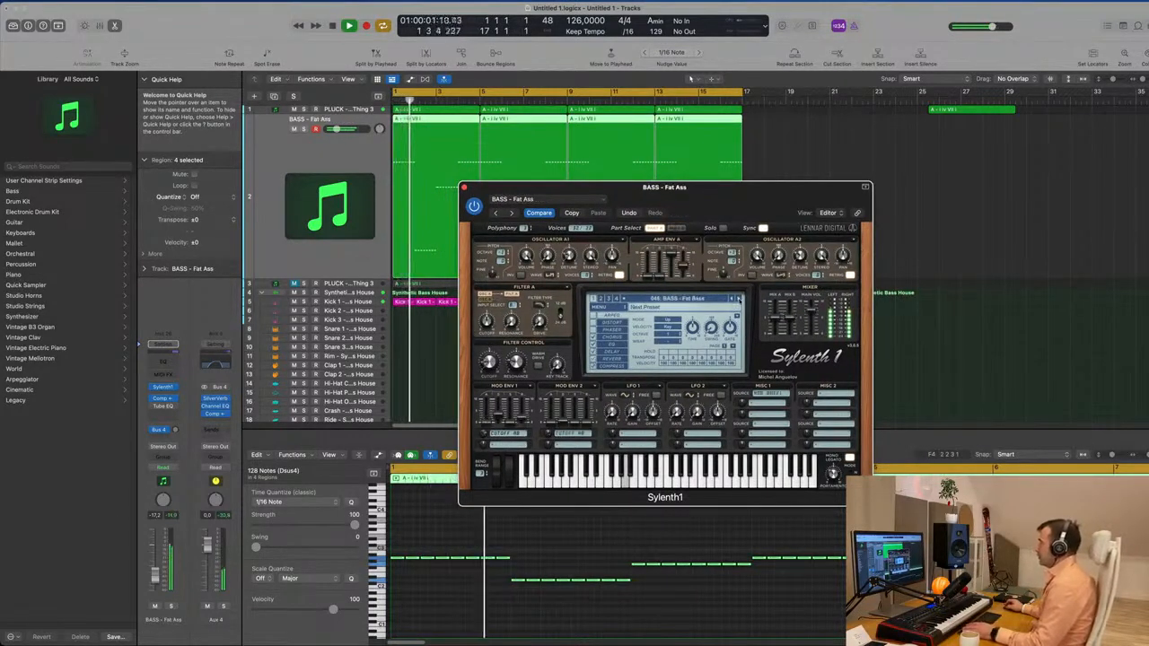
pyautogui.click(739, 299)
pyautogui.click(738, 299)
pyautogui.click(738, 299)
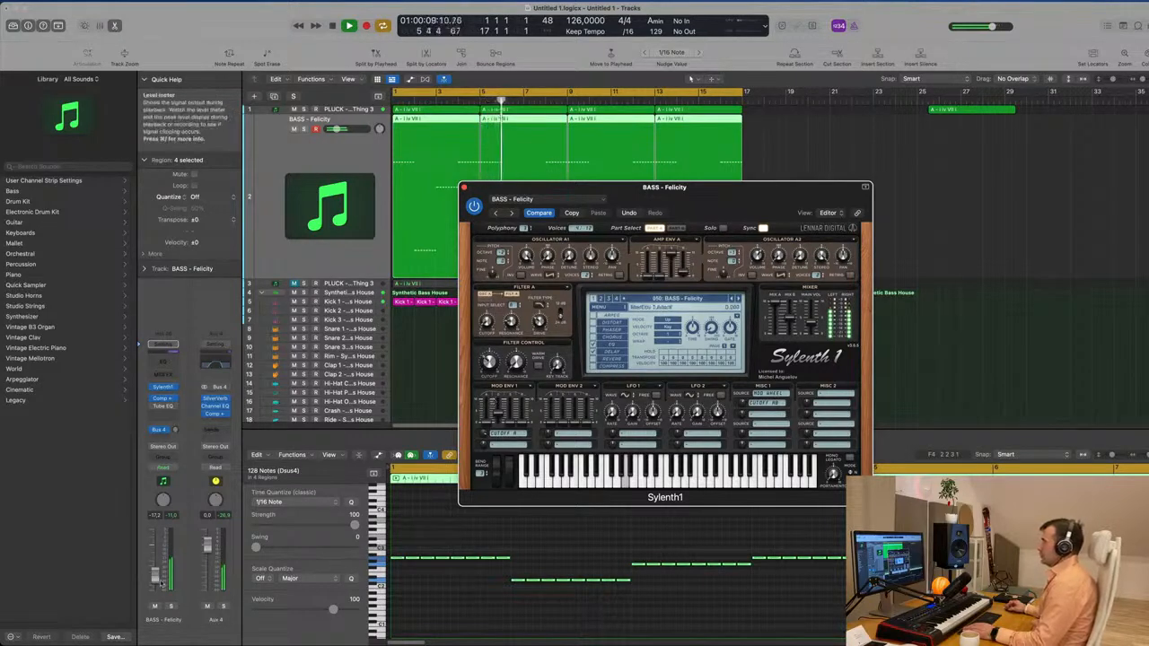
pyautogui.click(342, 129)
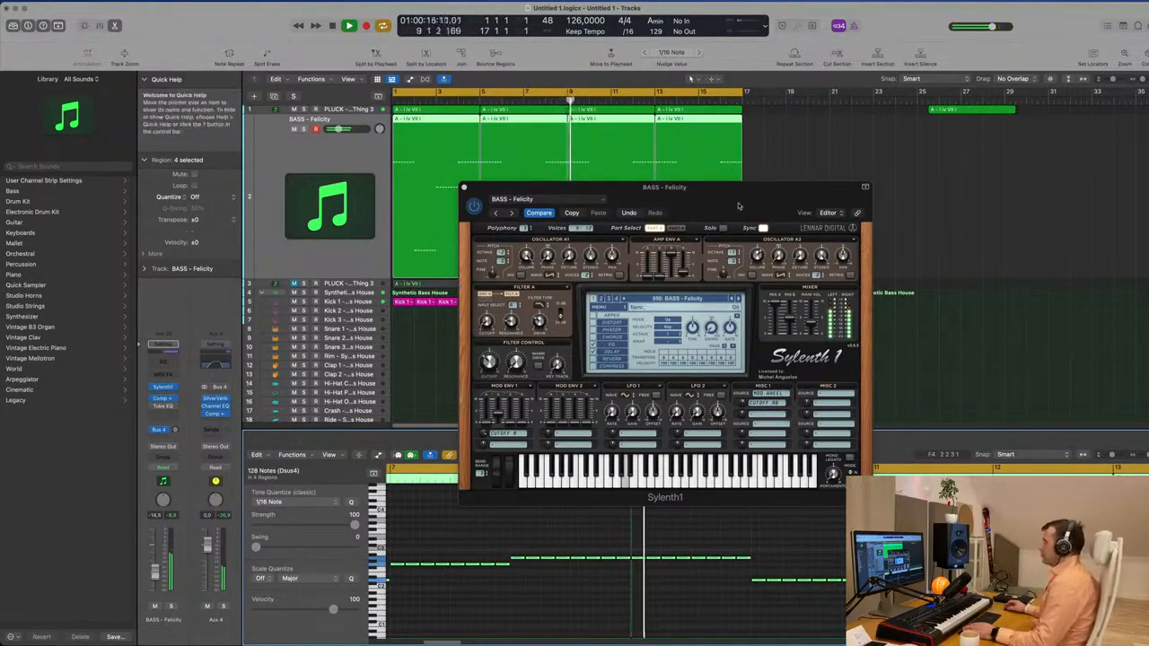
# Move the Sylenth1 window aside and advance through the bass presets from Flavour Park to Let Go
pyautogui.moveTo(628, 187); pyautogui.dragTo(748, 199)
pyautogui.click(859, 311)
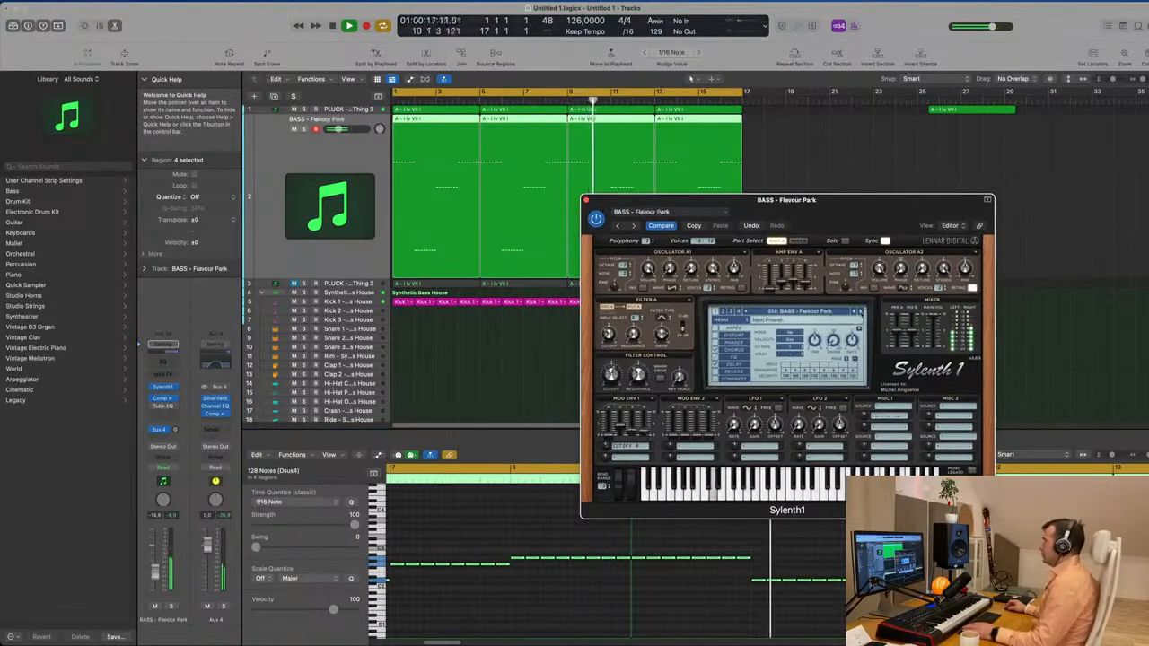
pyautogui.click(859, 311)
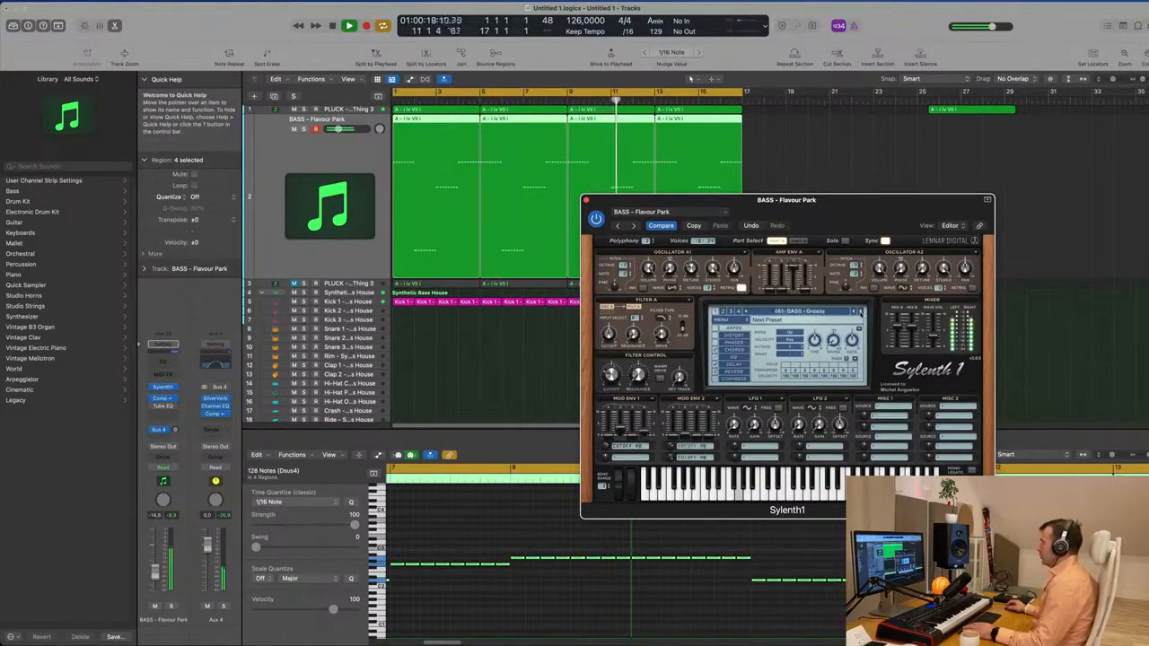
pyautogui.click(859, 313)
pyautogui.click(859, 312)
pyautogui.click(860, 312)
pyautogui.click(860, 312)
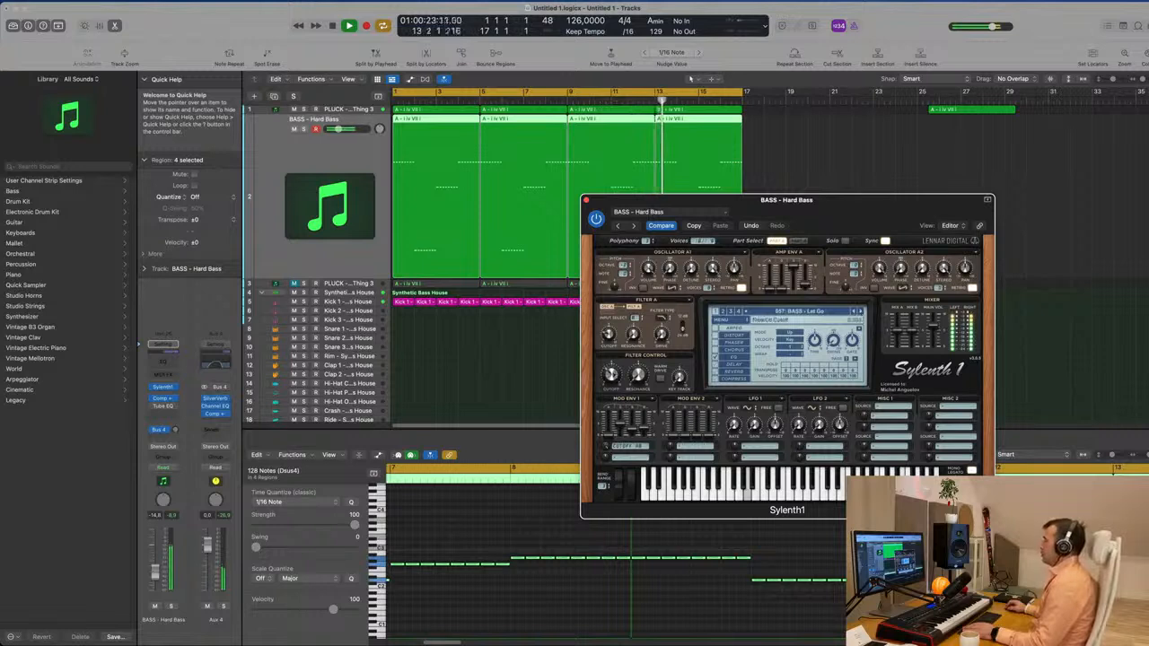
# Lower the Let Go bass track's volume to -21.0 dB and set its Compressor's release to 620 ms
pyautogui.moveTo(864, 205); pyautogui.dragTo(777, 189)
pyautogui.press('space')
pyautogui.press('space')
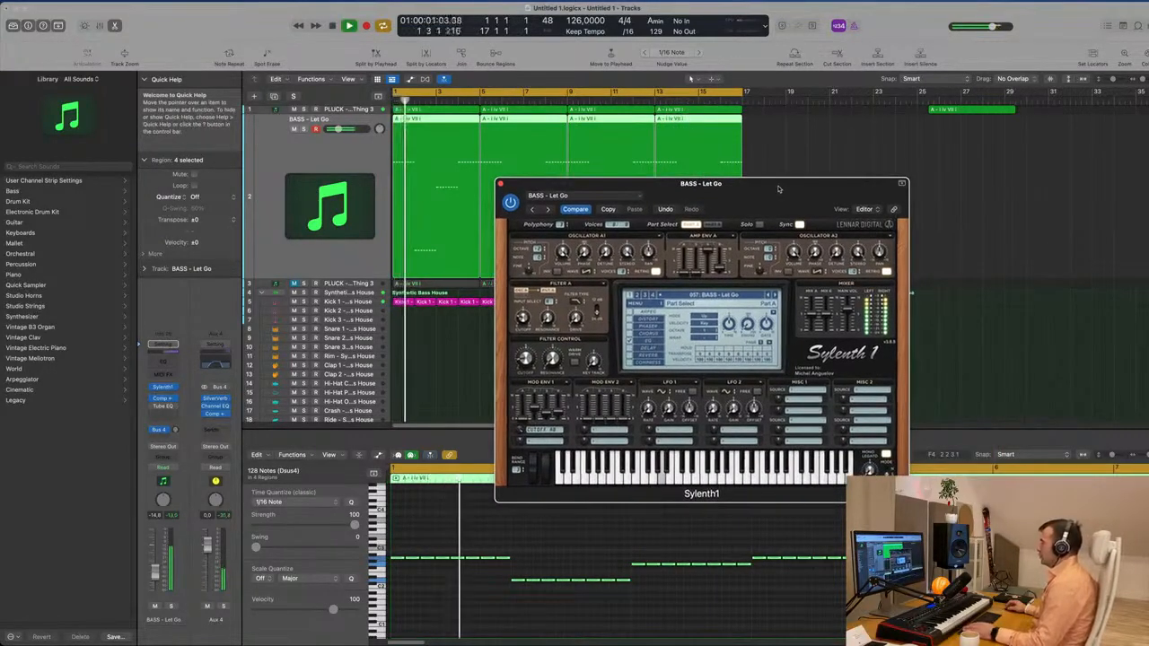
pyautogui.press('space')
pyautogui.moveTo(156, 574); pyautogui.dragTo(156, 579)
pyautogui.click(162, 398)
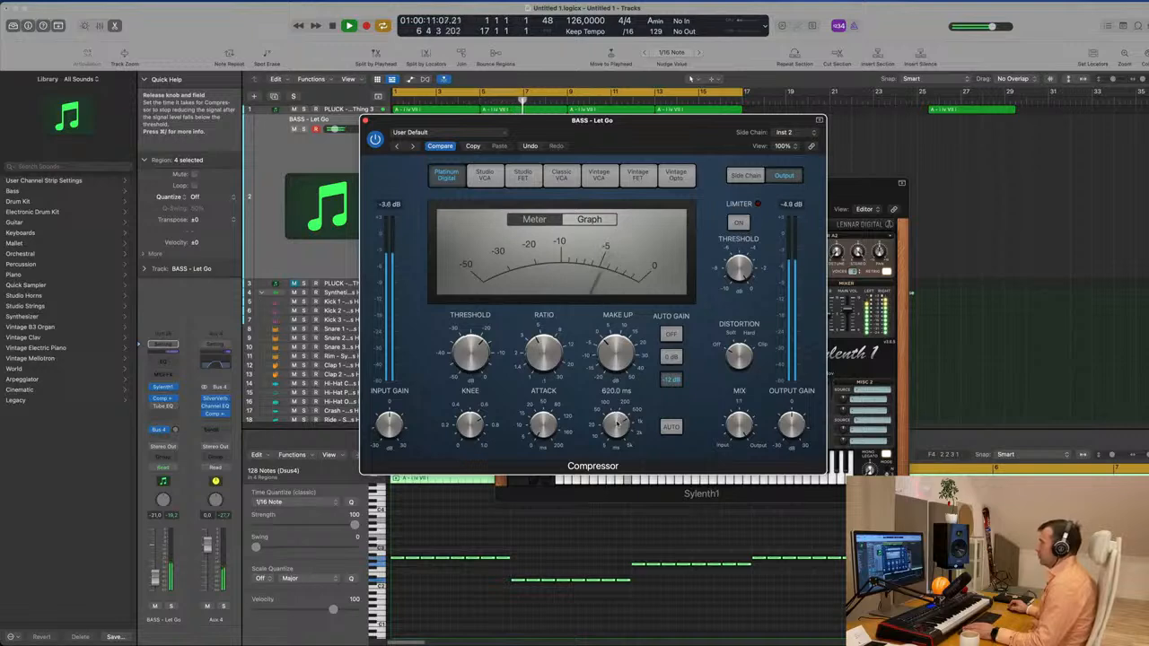
pyautogui.click(365, 121)
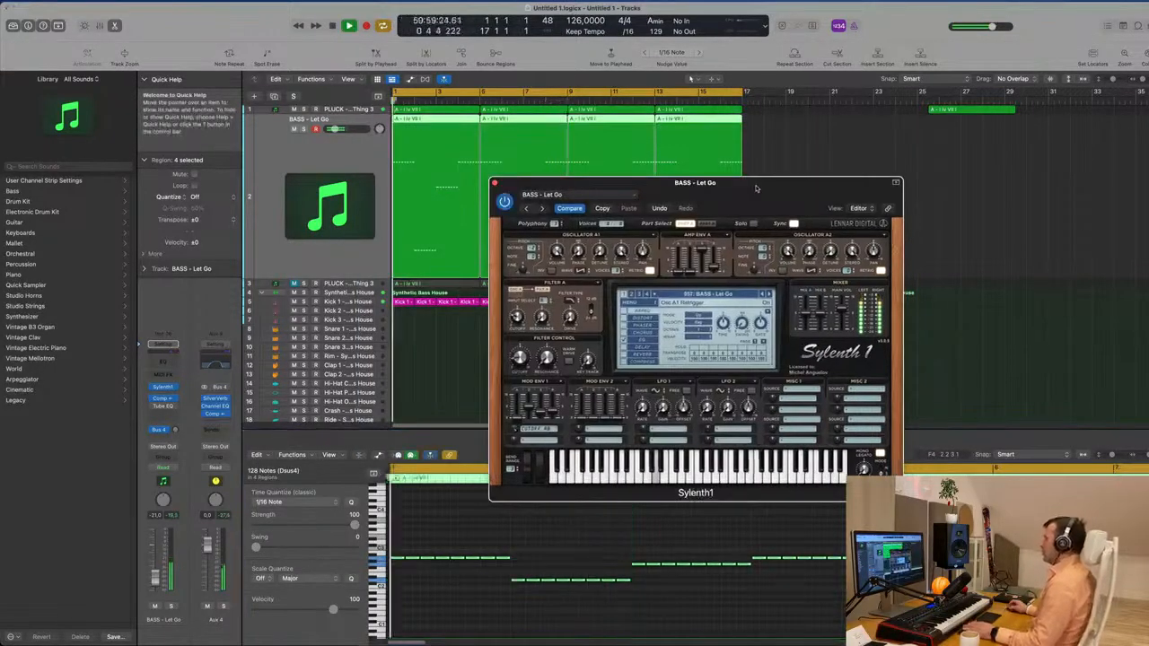
# Raise the bass track's volume to about -17.8 dB during playback, close Sylenth1 and select the main pluck track
pyautogui.press('Return')
pyautogui.moveTo(756, 189); pyautogui.dragTo(770, 182)
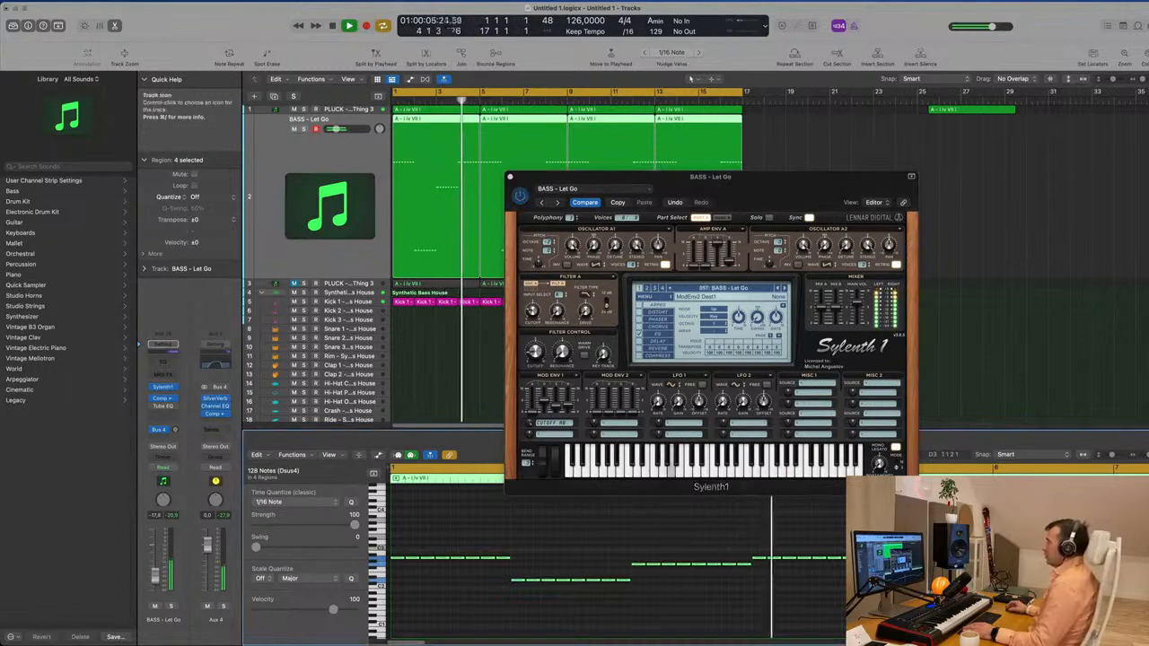
pyautogui.press('super+w')
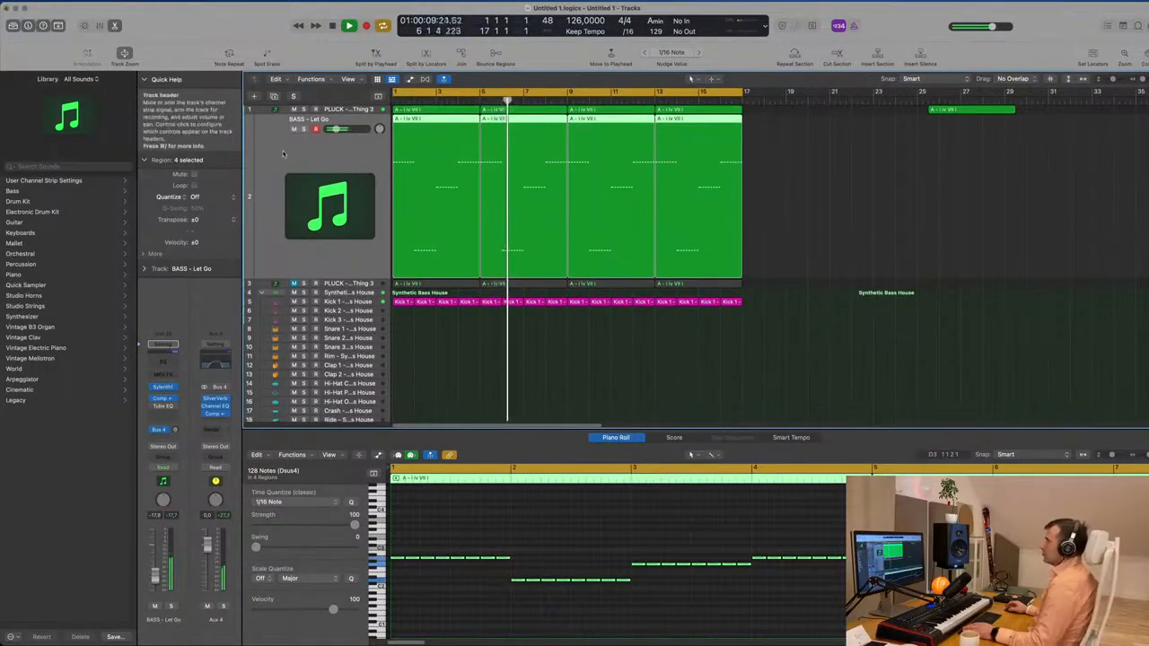
pyautogui.click(346, 108)
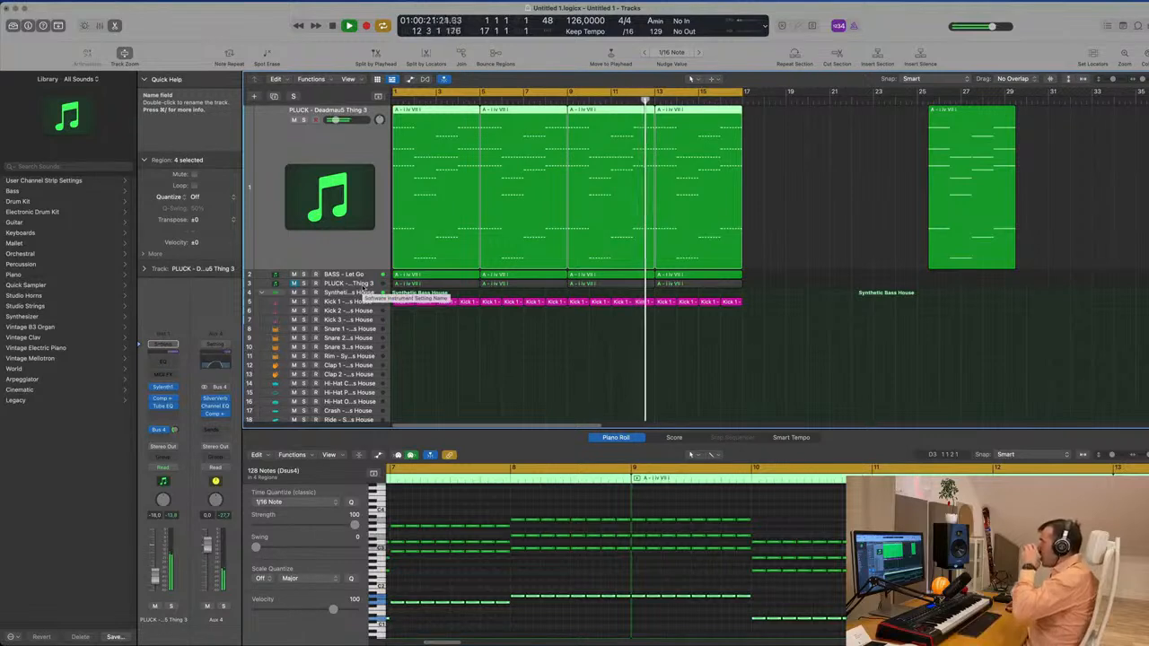
# Place the first Kick 1 region on the Clap 1 track and reduce it to the notes on beats 2 and 4
pyautogui.click(436, 347)
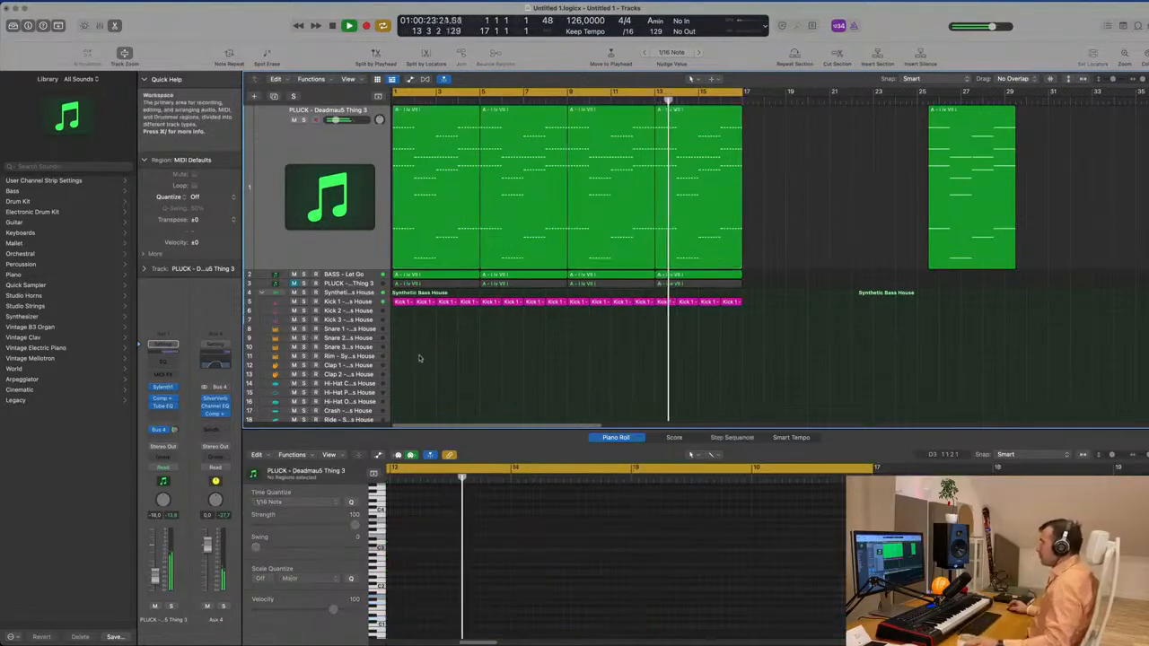
pyautogui.click(406, 303)
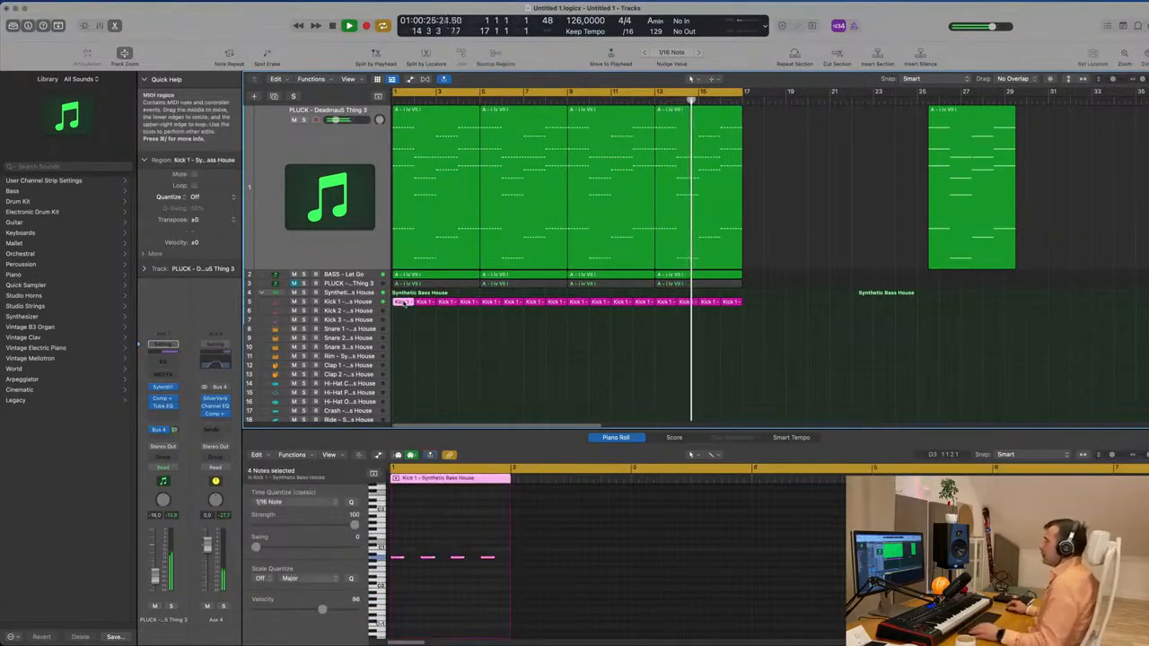
pyautogui.press('Return')
pyautogui.press('space')
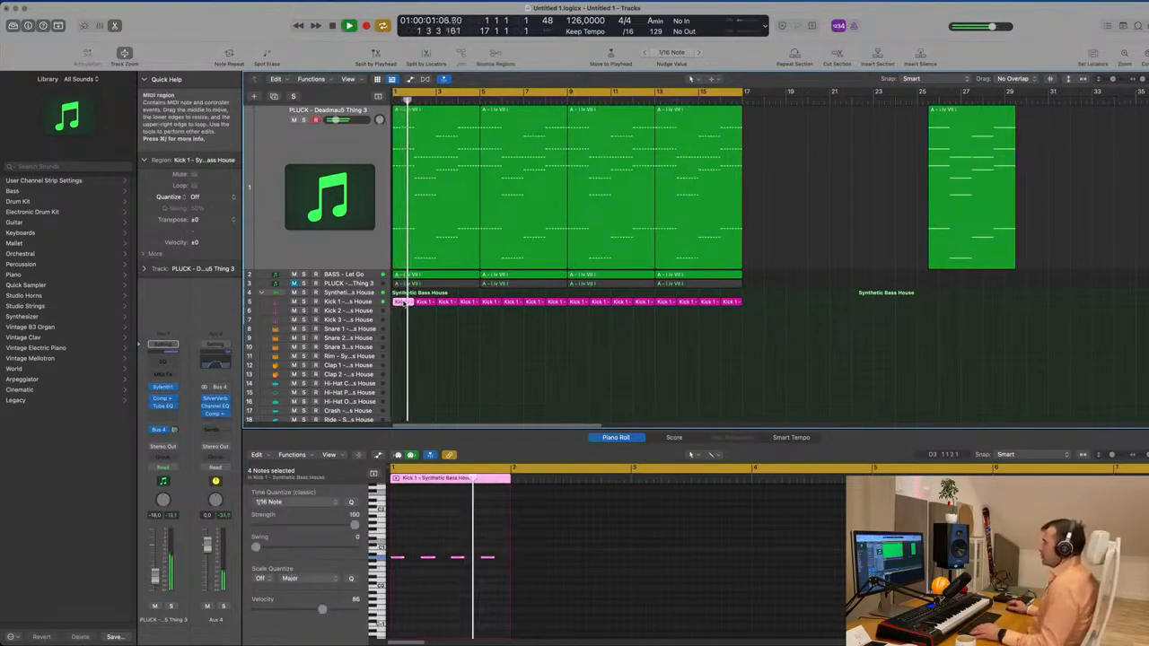
pyautogui.moveTo(405, 303); pyautogui.dragTo(405, 367)
pyautogui.press('space')
pyautogui.moveTo(404, 542); pyautogui.dragTo(481, 568)
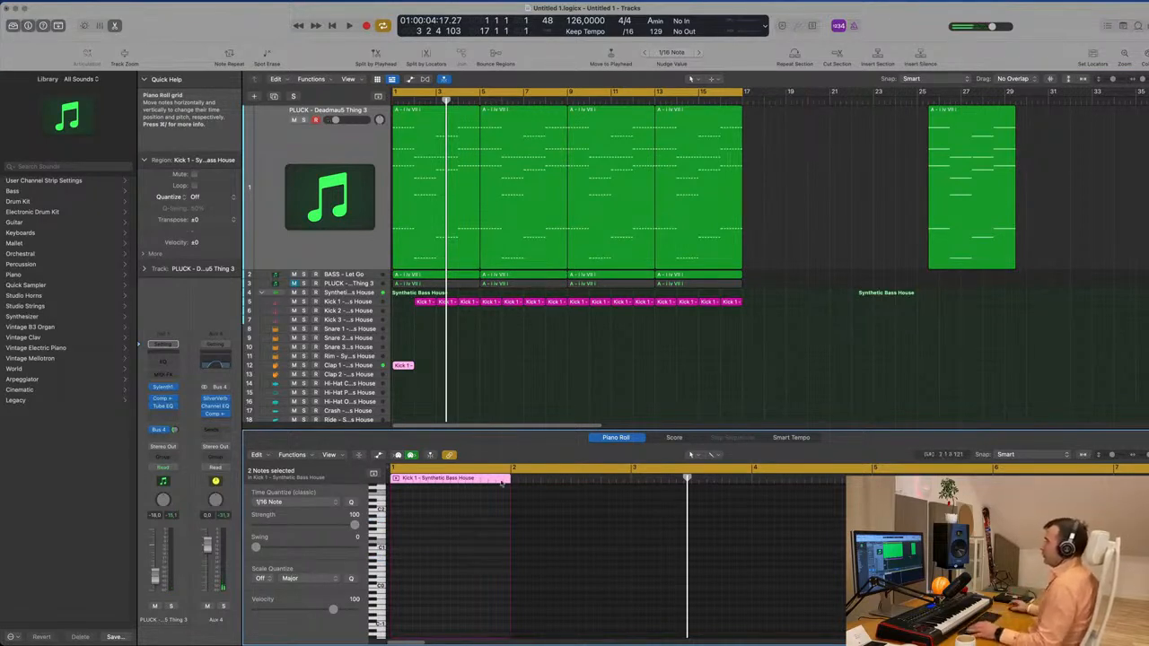
# Refill bar 1 of the Kick 1 track with a copy of its next region, play the loop and select the Clap 1 track
pyautogui.moveTo(426, 303); pyautogui.dragTo(407, 305)
pyautogui.press('space')
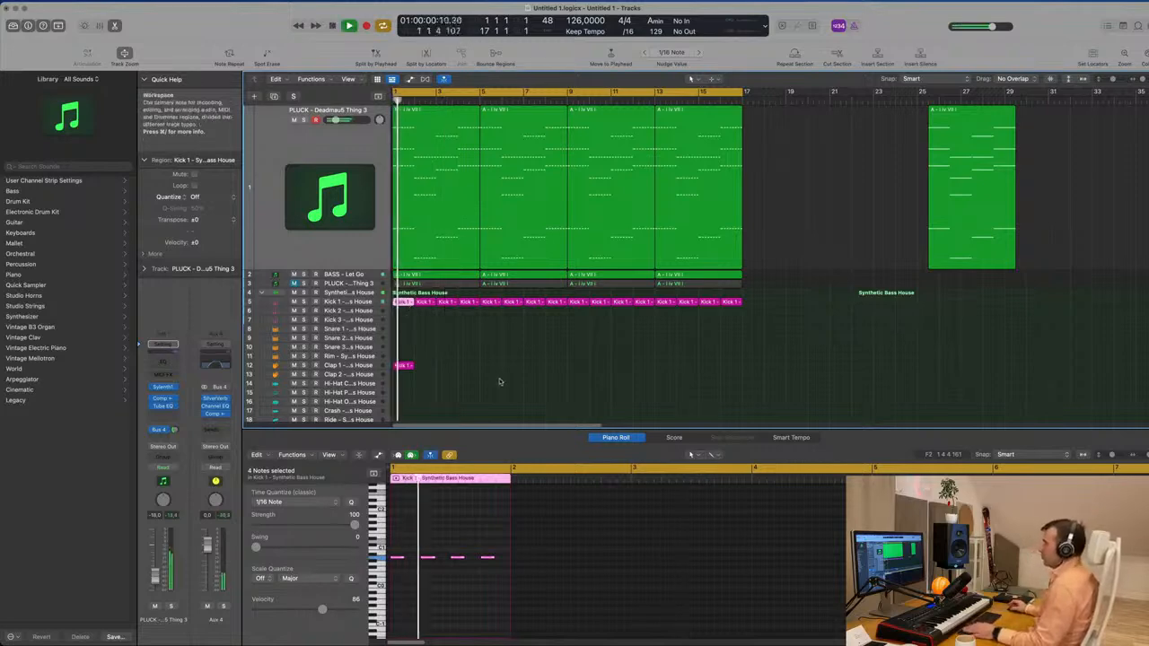
pyautogui.click(472, 375)
pyautogui.click(372, 367)
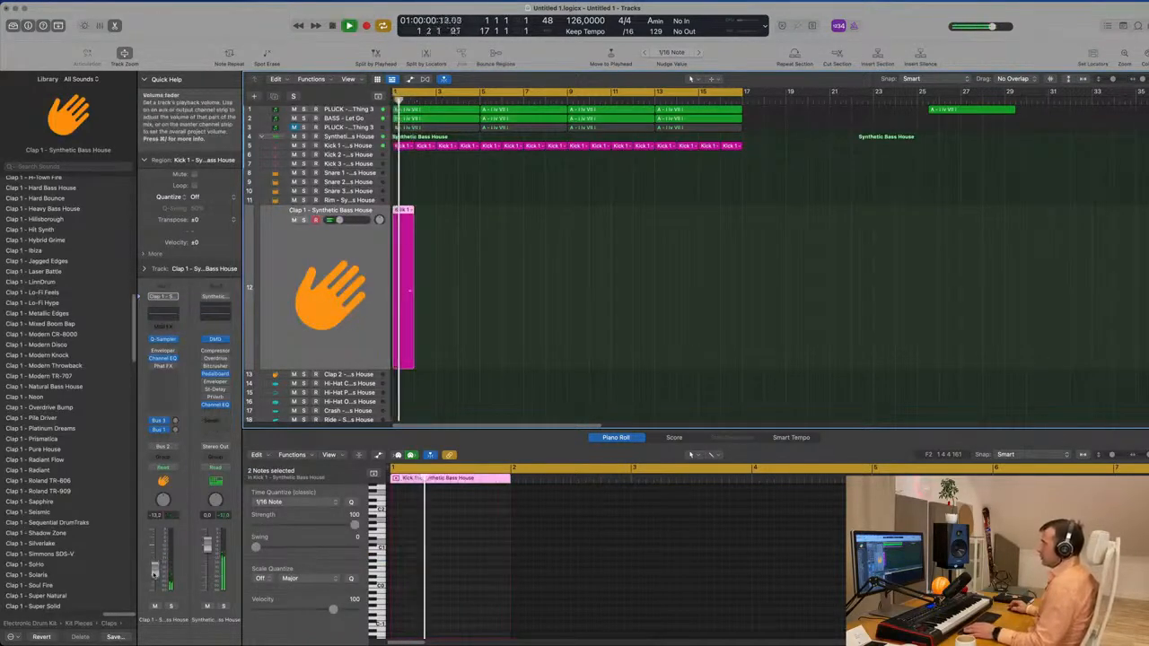
# Repeat the one-bar Clap 1 region through bar 16 and set the track's volume to about -14.4 dB during playback
pyautogui.click(418, 308)
pyautogui.moveTo(409, 313); pyautogui.dragTo(408, 313)
pyautogui.press('super+r')
pyautogui.press('super+r')
pyautogui.press('super+r')
pyautogui.press('super+r')
pyautogui.press('super+r')
pyautogui.press('super+r')
pyautogui.press('super+r')
pyautogui.press('super+r')
pyautogui.press('super+r')
pyautogui.press('super+r')
pyautogui.press('super+r')
pyautogui.press('super+r')
pyautogui.press('super+r')
pyautogui.press('super+r')
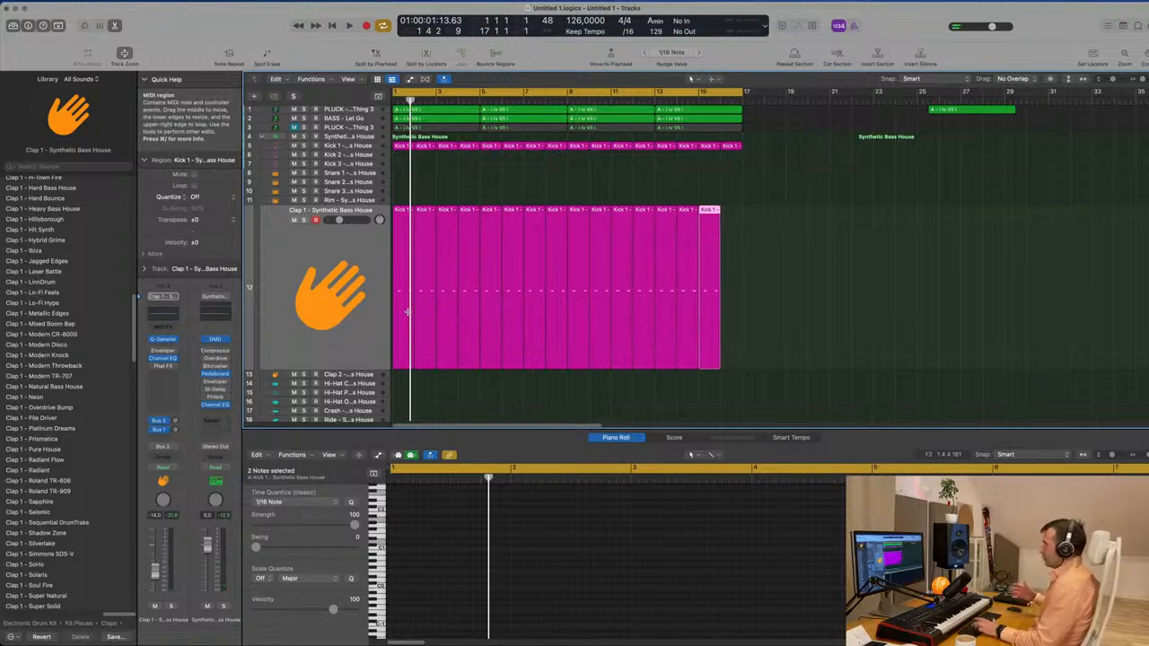
pyautogui.press('super+r')
pyautogui.press('super+a')
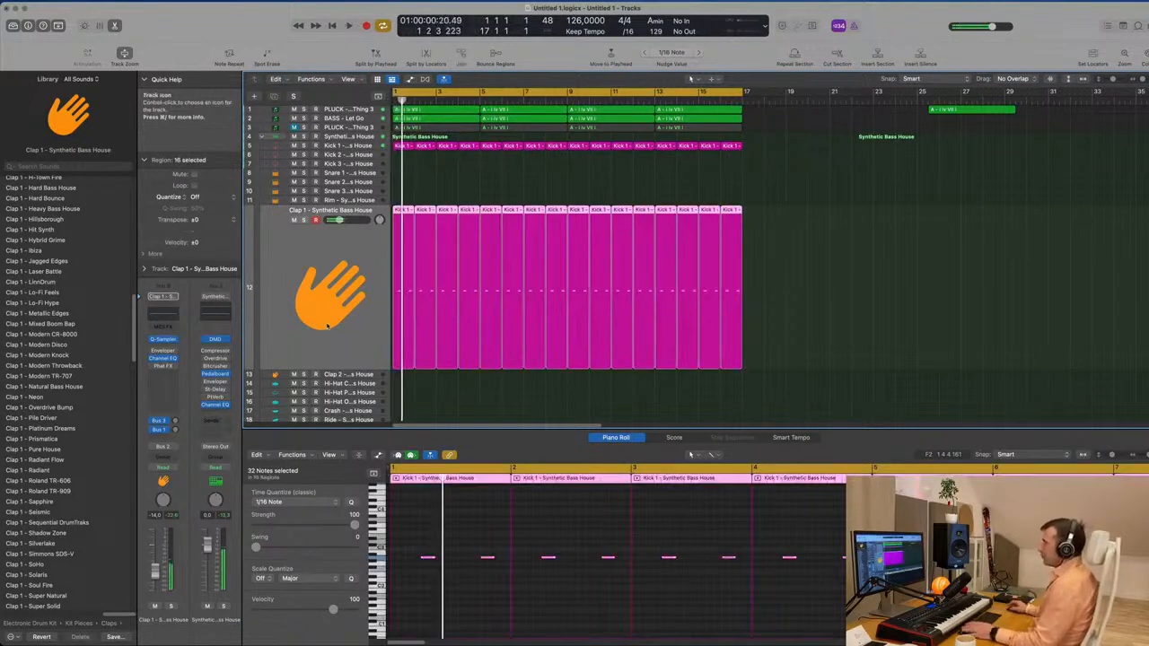
pyautogui.press('space')
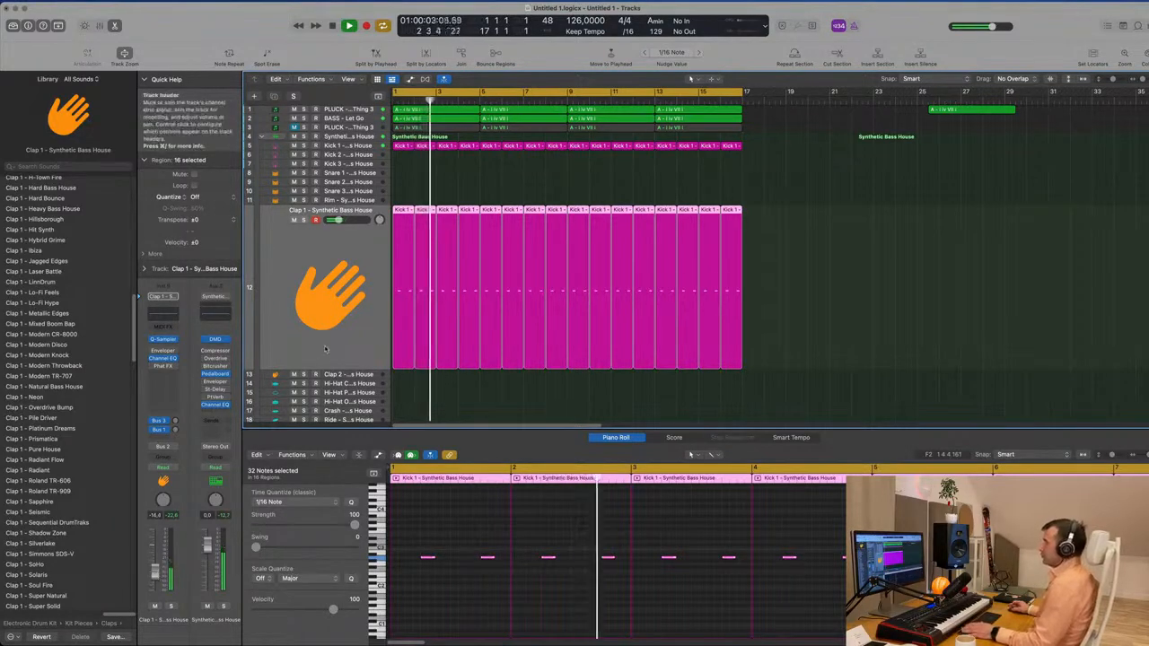
# Copy the first Kick 1 region to the Hi-Hat Closed track and shift its four notes to the offbeats
pyautogui.scroll(-3, 346, 301)
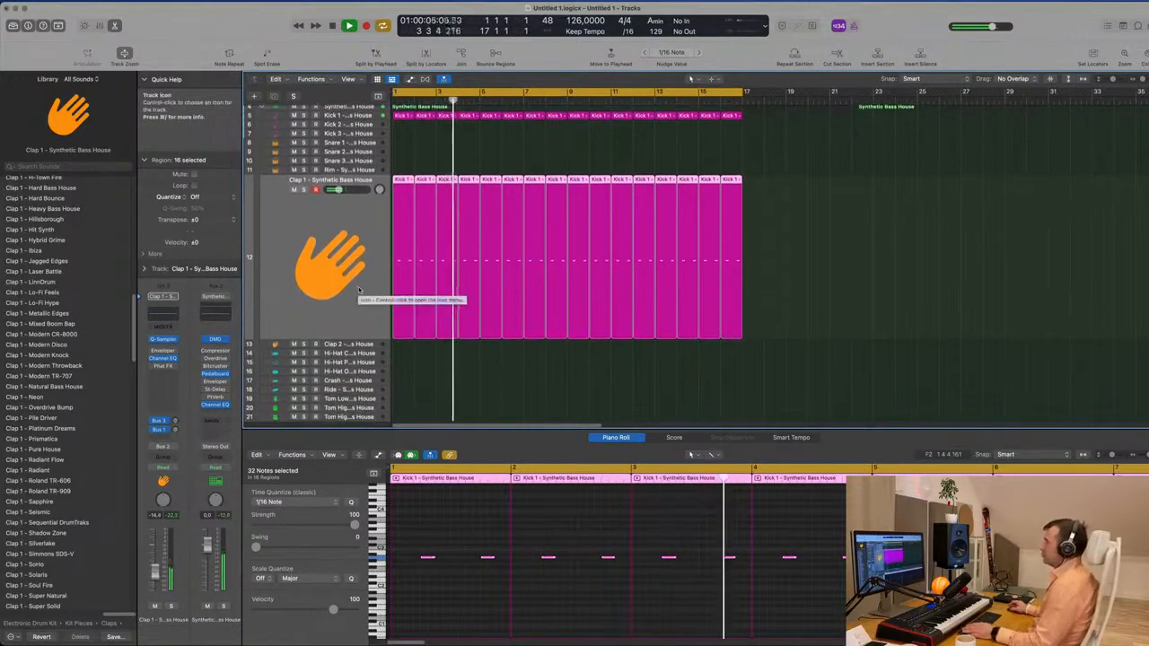
pyautogui.click(402, 117)
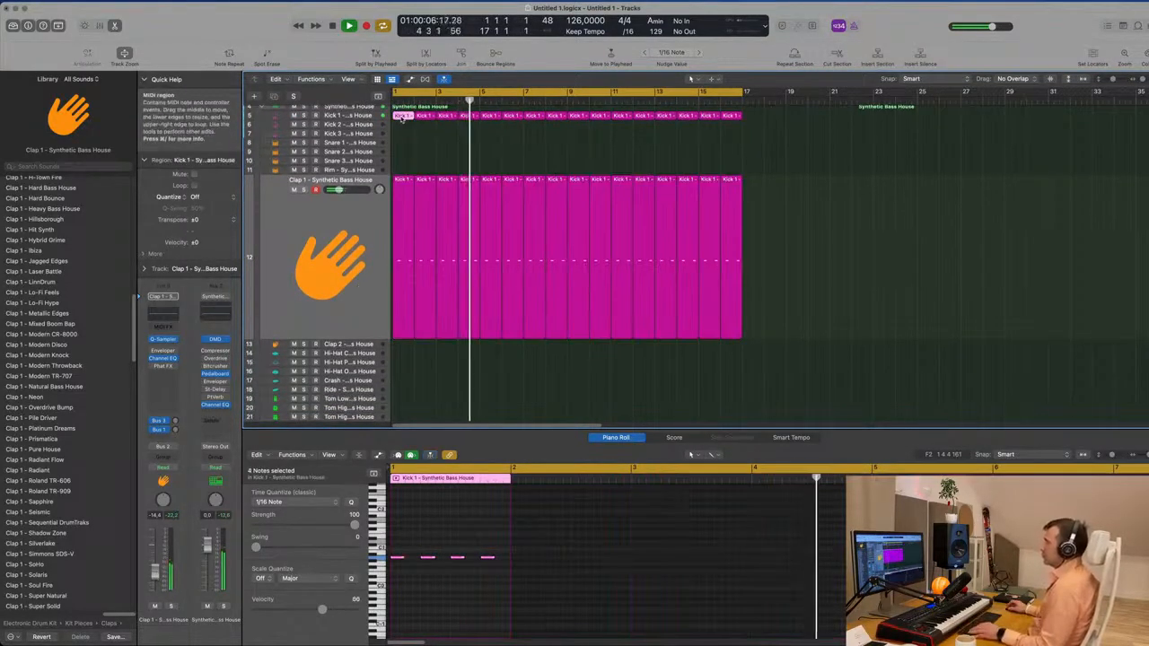
pyautogui.click(343, 235)
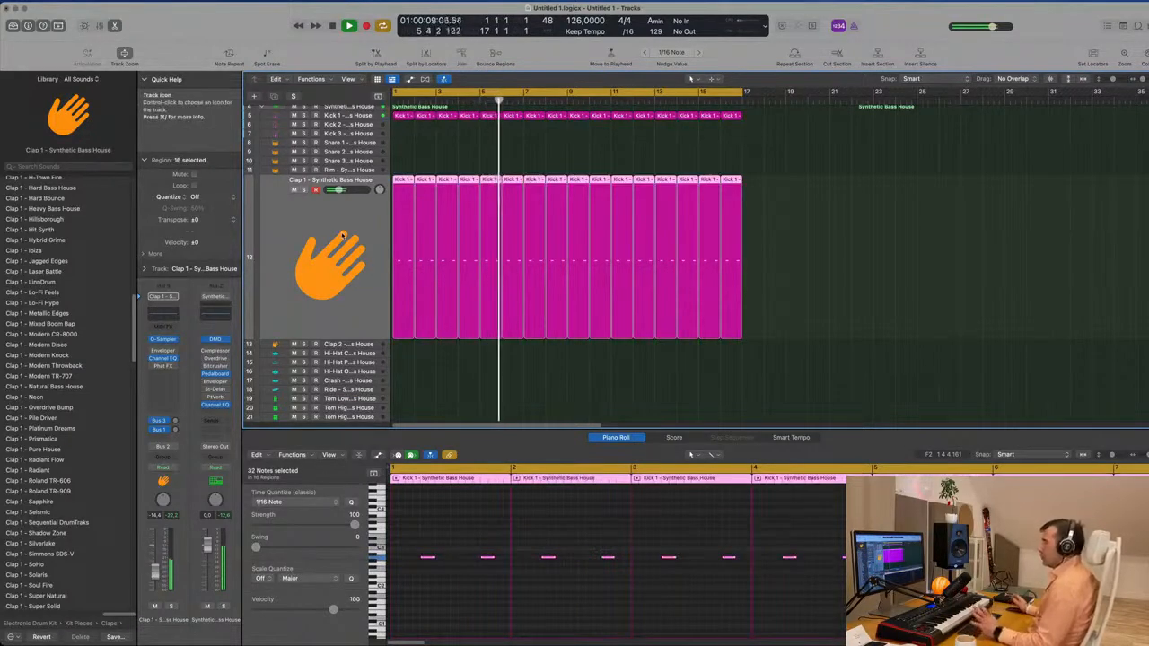
pyautogui.moveTo(402, 117); pyautogui.dragTo(400, 354)
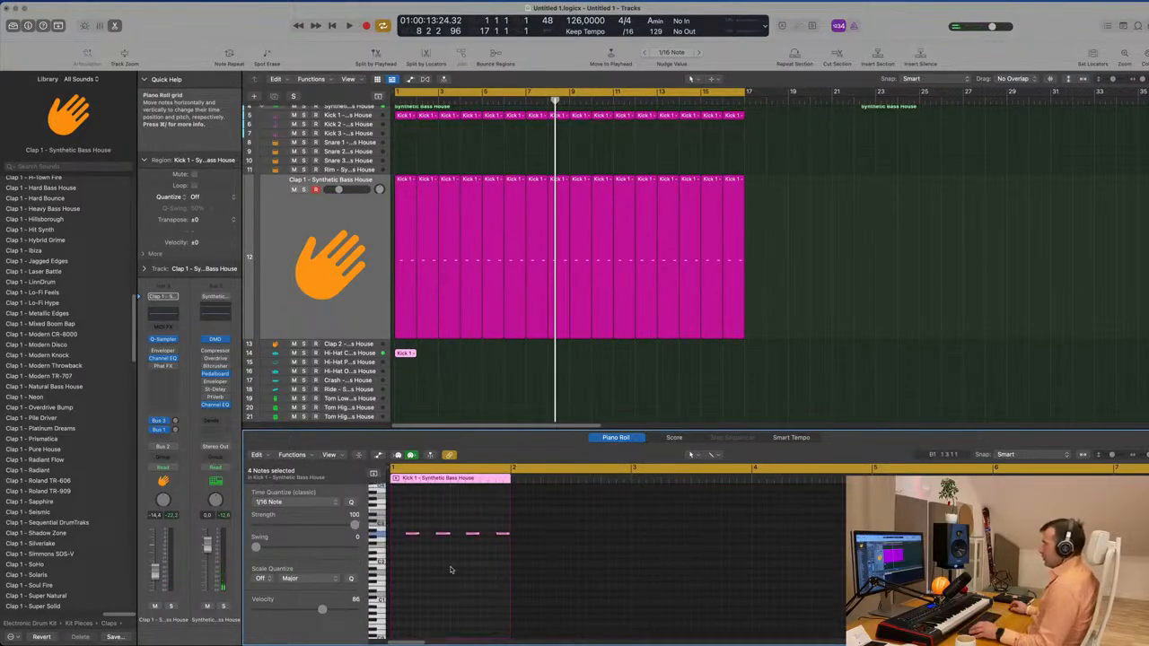
pyautogui.press('space')
# Repeat the one-bar Hi-Hat Closed region through bar 16
pyautogui.moveTo(453, 350); pyautogui.dragTo(386, 365)
pyautogui.press('super+r')
pyautogui.press('super+r')
pyautogui.press('super+r')
pyautogui.press('super+r')
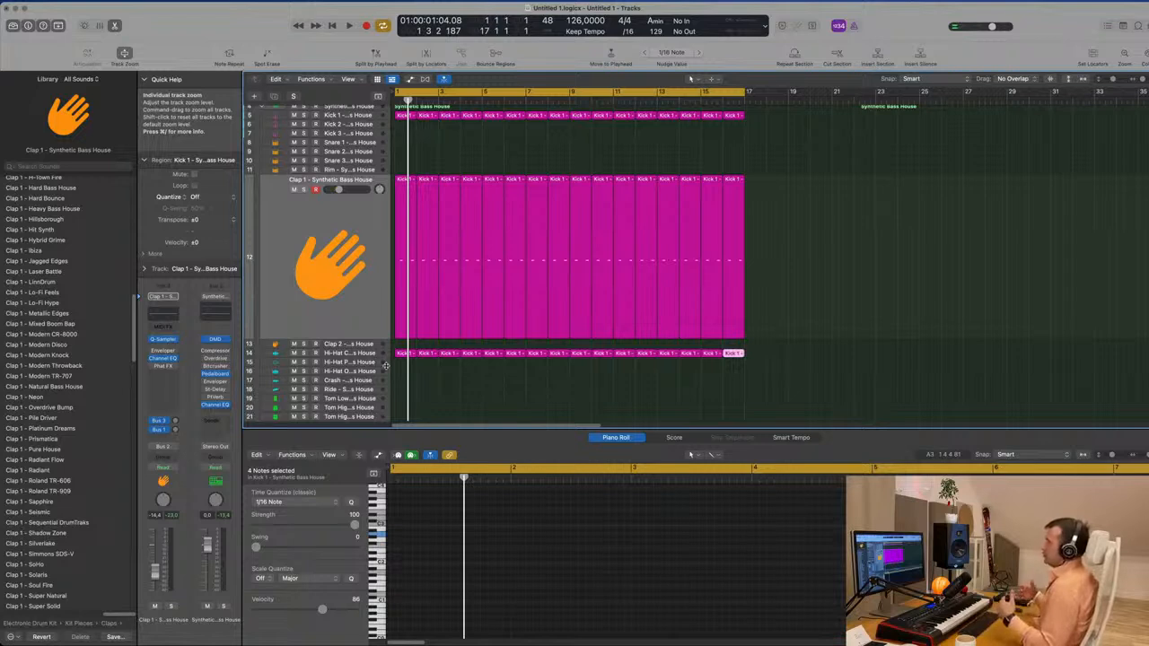
# Select the Hi-Hat Closed track and lower its volume to about -16.8 dB during playback
pyautogui.click(403, 353)
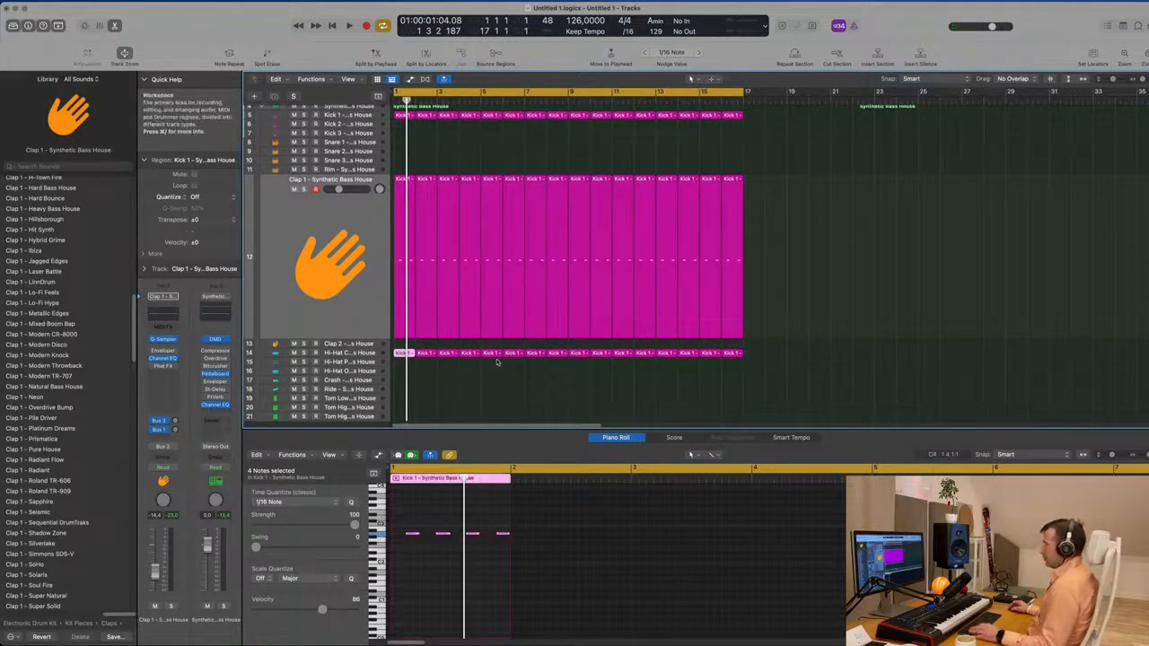
pyautogui.click(357, 353)
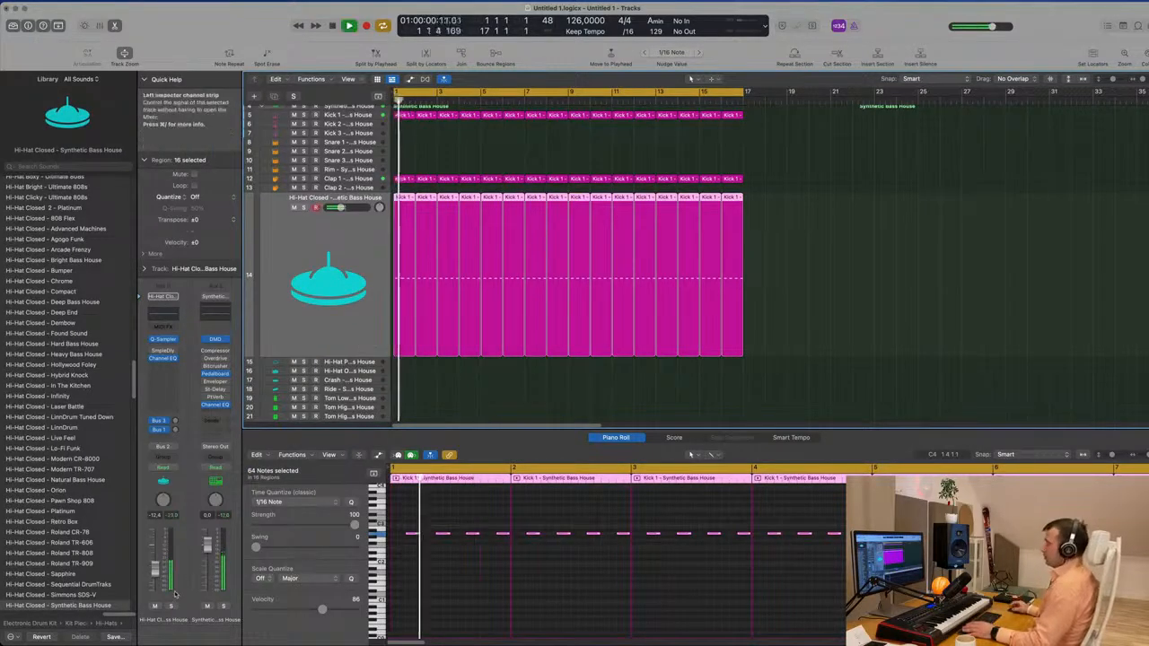
pyautogui.moveTo(153, 577); pyautogui.dragTo(154, 580)
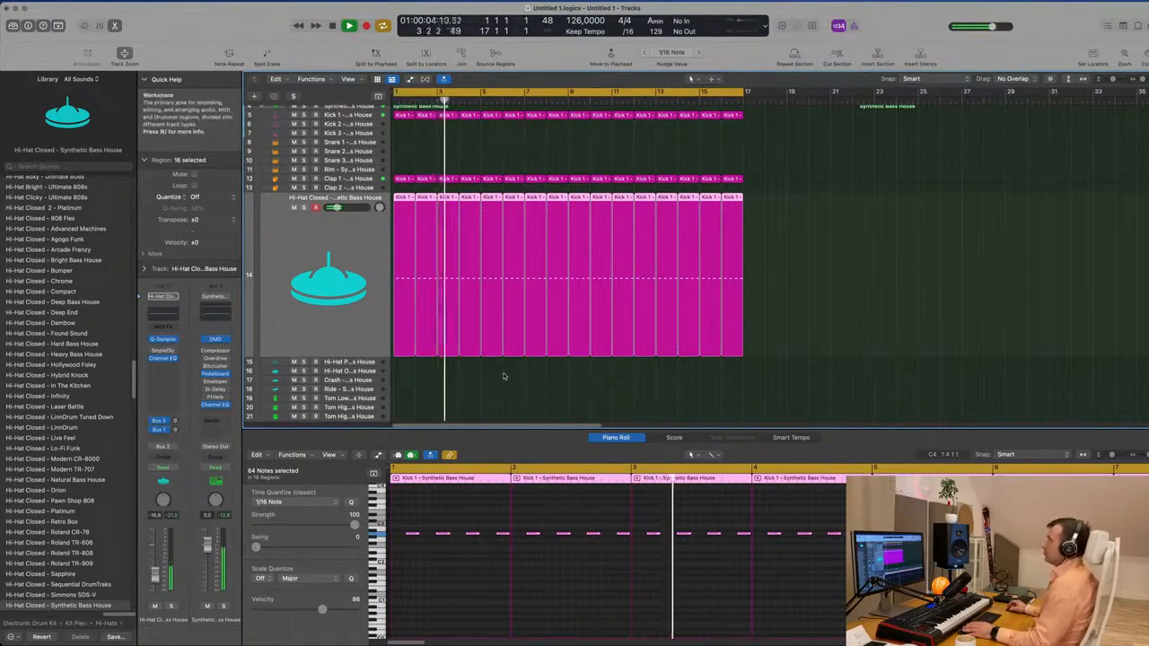
# Copy the first Clap 1 region to the Tom Low track and move its second note half a beat earlier
pyautogui.scroll(-5, 500, 376)
pyautogui.scroll(3, 502, 358)
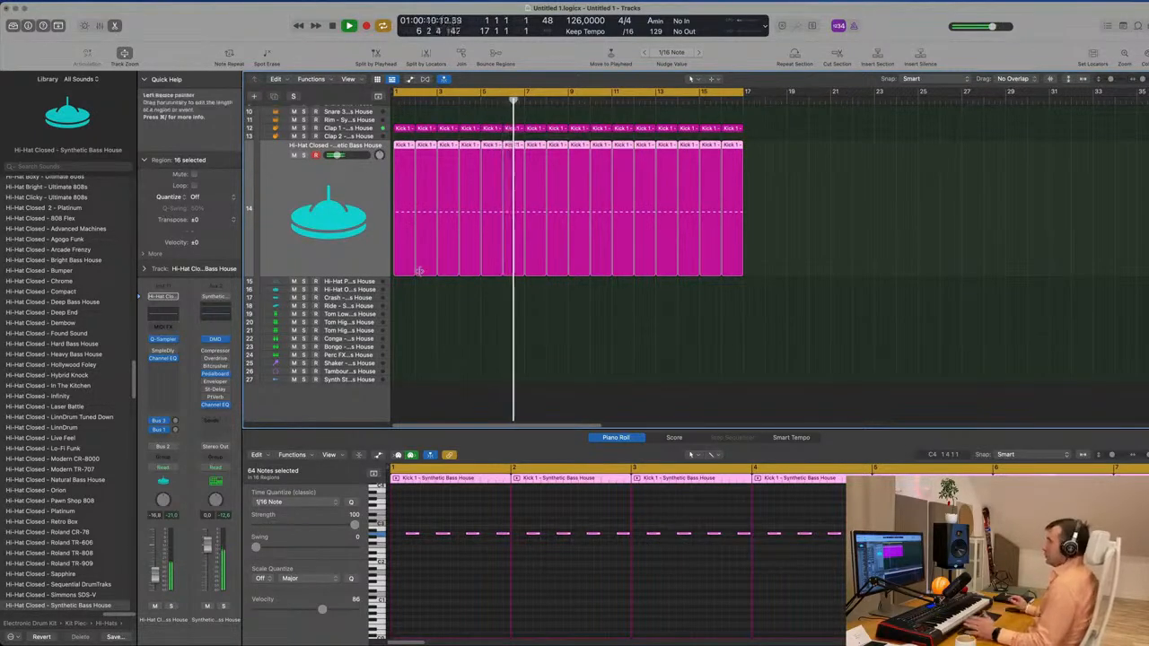
pyautogui.click(460, 347)
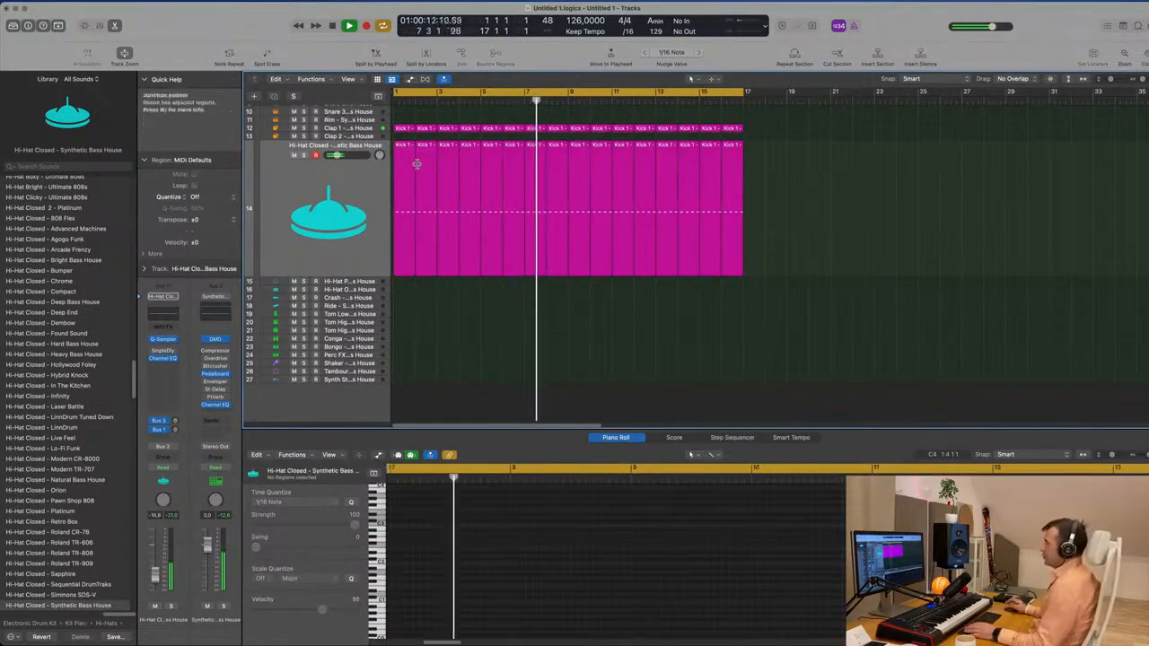
pyautogui.scroll(1, 405, 135)
pyautogui.moveTo(405, 135); pyautogui.dragTo(405, 318)
pyautogui.press('Return')
pyautogui.moveTo(403, 511); pyautogui.dragTo(424, 537)
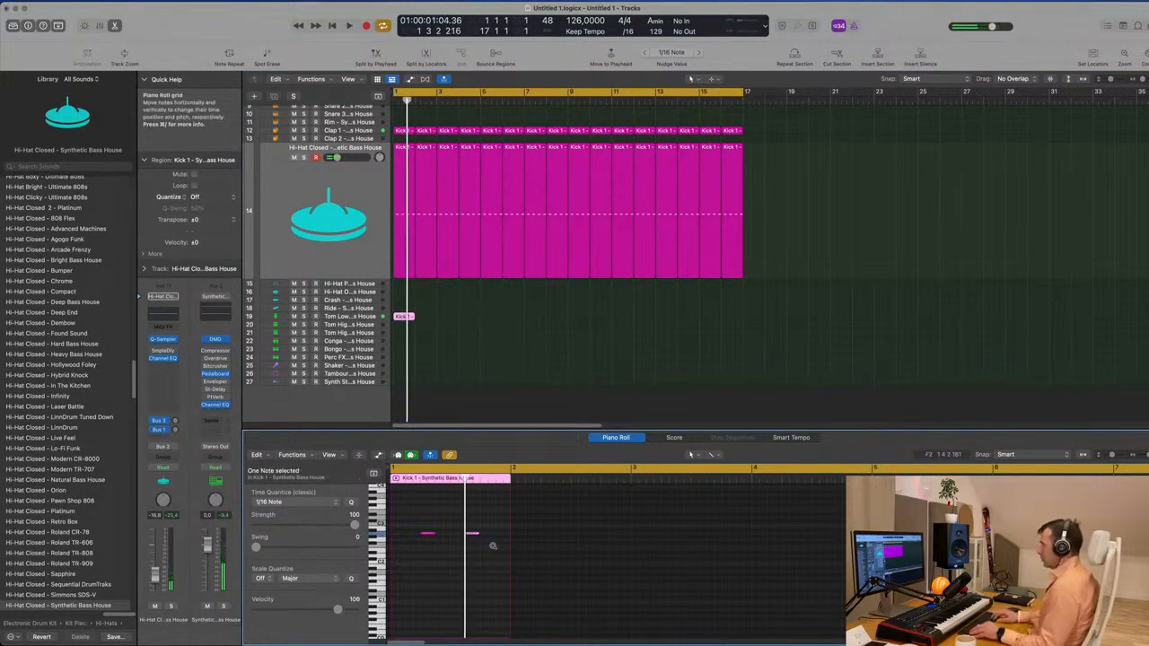
# Lower the Tom Low track's volume to about -12.6 dB and repeat its one-bar region through bar 16
pyautogui.click(348, 315)
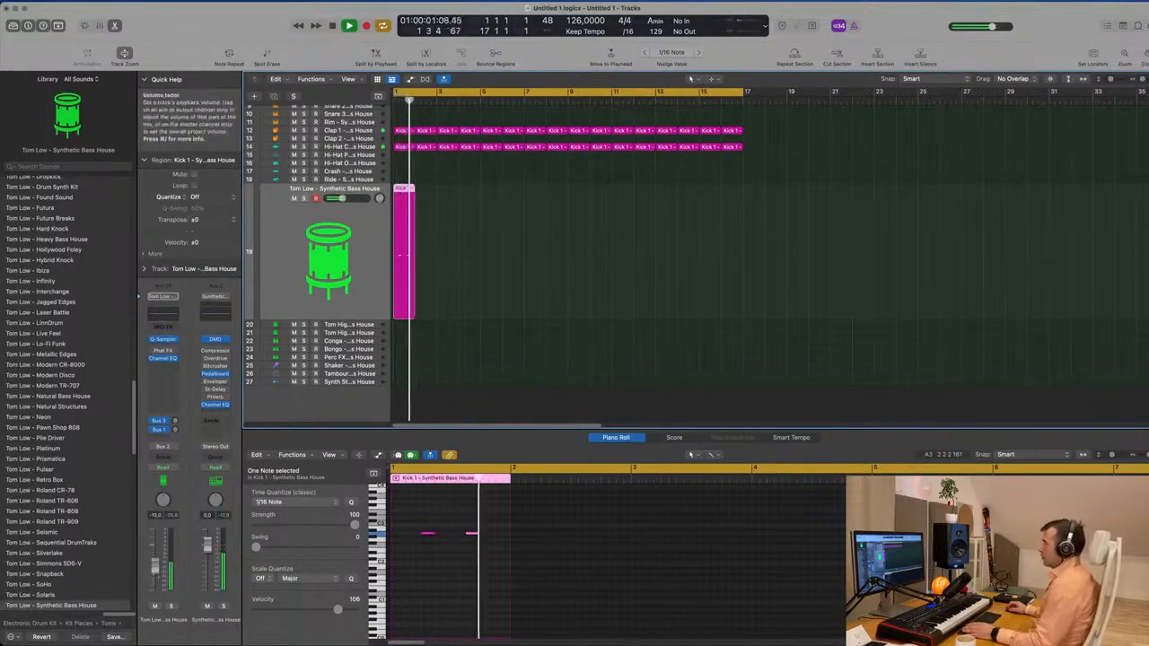
pyautogui.press('space')
pyautogui.press('super+r')
pyautogui.press('super+r')
pyautogui.press('super+r')
pyautogui.press('super+r')
pyautogui.press('super+r')
pyautogui.press('super+r')
pyautogui.press('super+r')
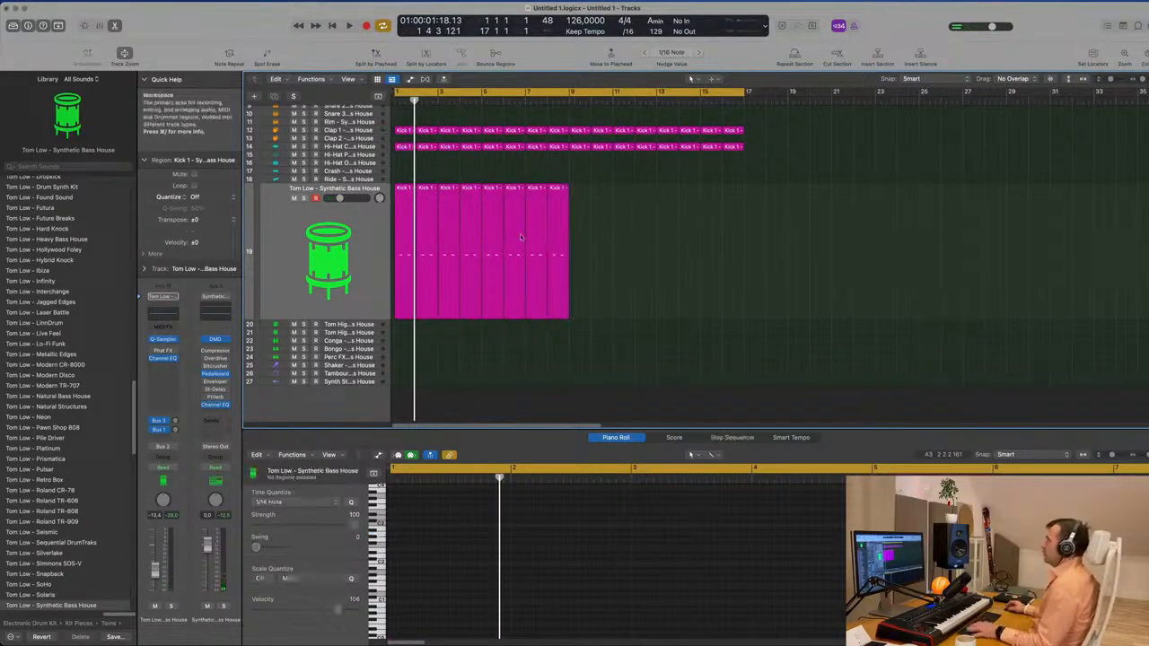
pyautogui.click(368, 251)
pyautogui.press('super+r')
# Play the loop to check the tom pattern together with the other drums
pyautogui.click(885, 221)
pyautogui.press('space')
pyautogui.press('space')
pyautogui.click(362, 274)
pyautogui.press('space')
pyautogui.click(428, 589)
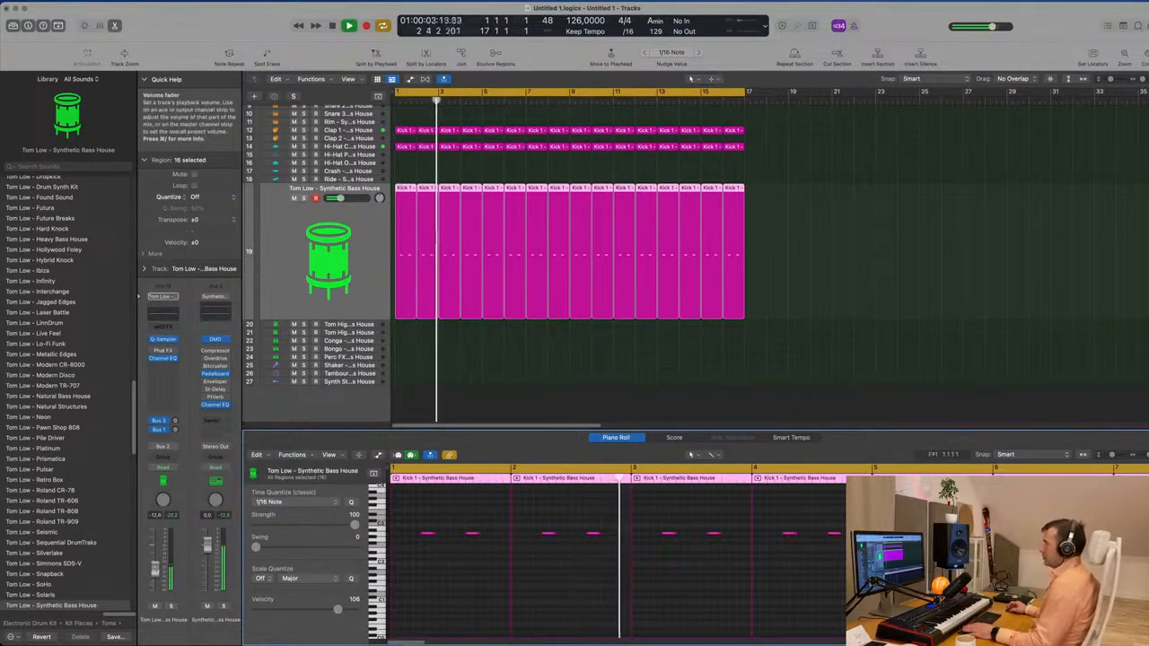
# Copy the first Tom Low region to bar 1 of the Conga track
pyautogui.scroll(-1, 431, 224)
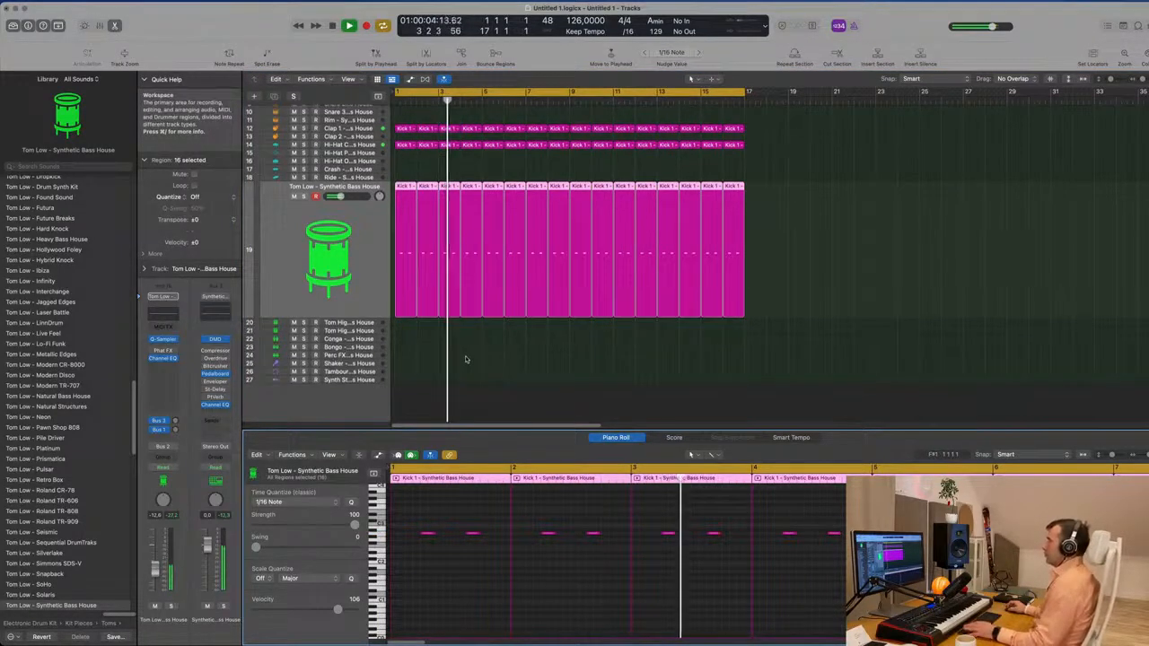
pyautogui.click(430, 162)
pyautogui.click(405, 199)
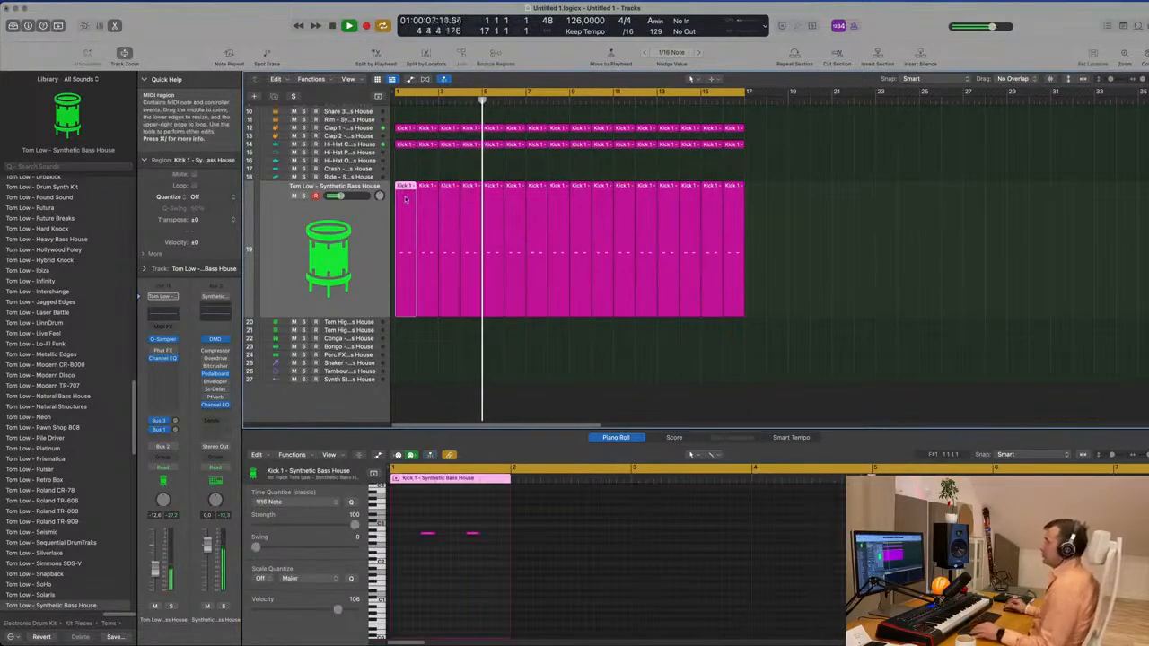
pyautogui.moveTo(404, 269); pyautogui.dragTo(405, 338)
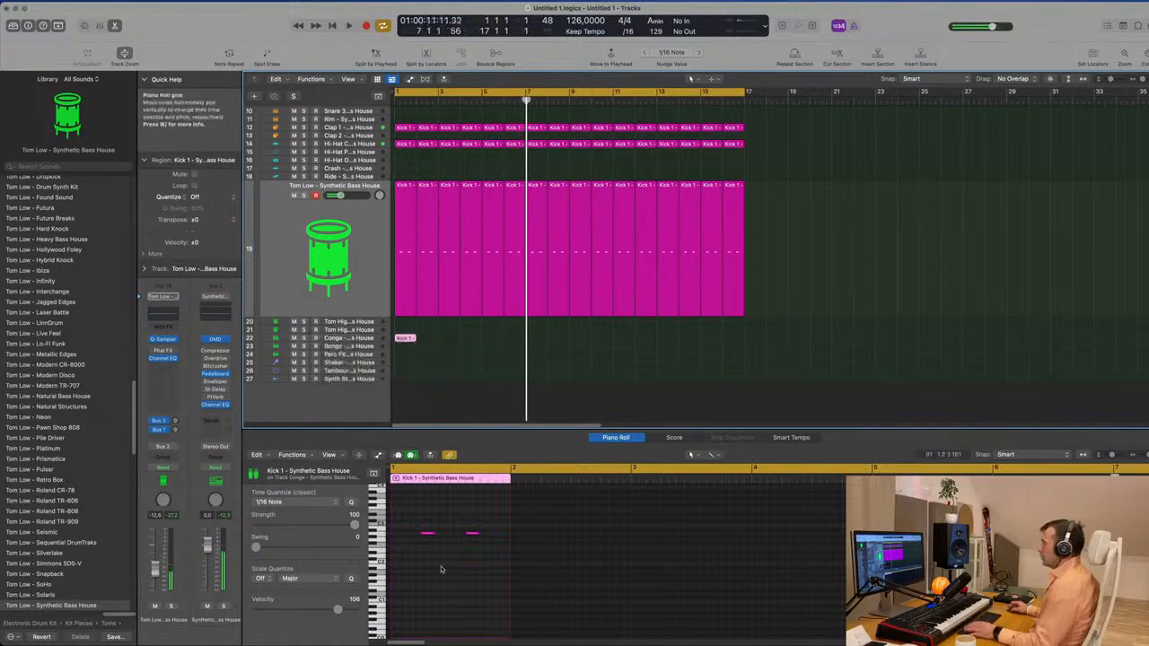
# Shift both conga notes three sixteenths later, and the second note one further sixteenth
pyautogui.moveTo(418, 545); pyautogui.dragTo(494, 513)
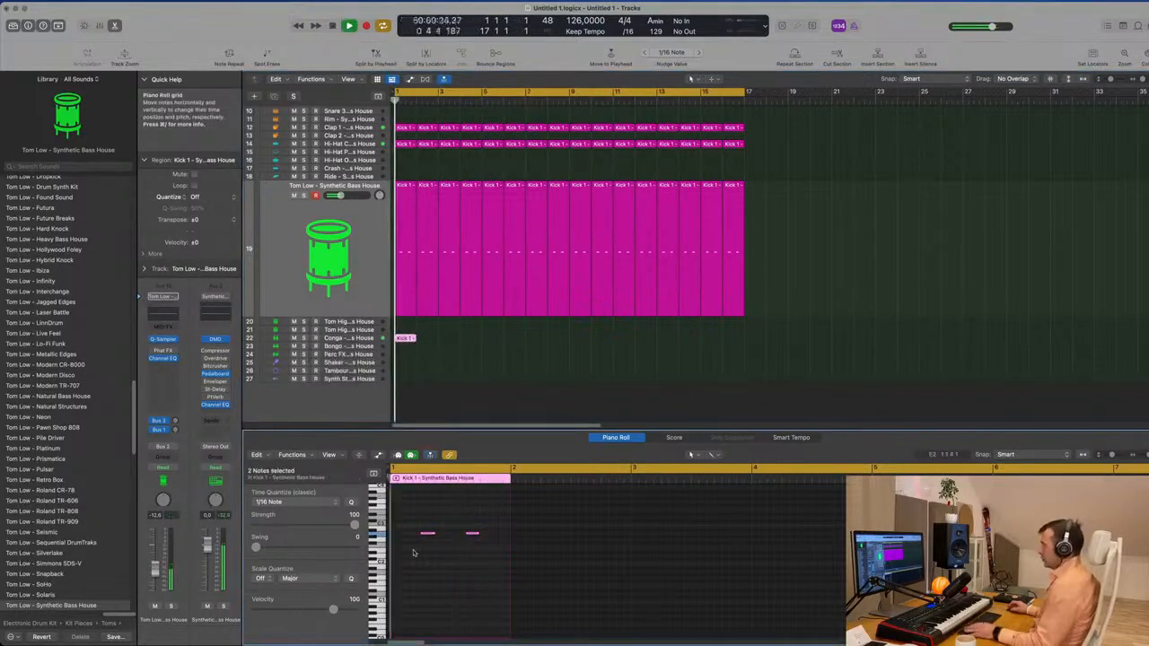
pyautogui.moveTo(428, 535); pyautogui.dragTo(453, 536)
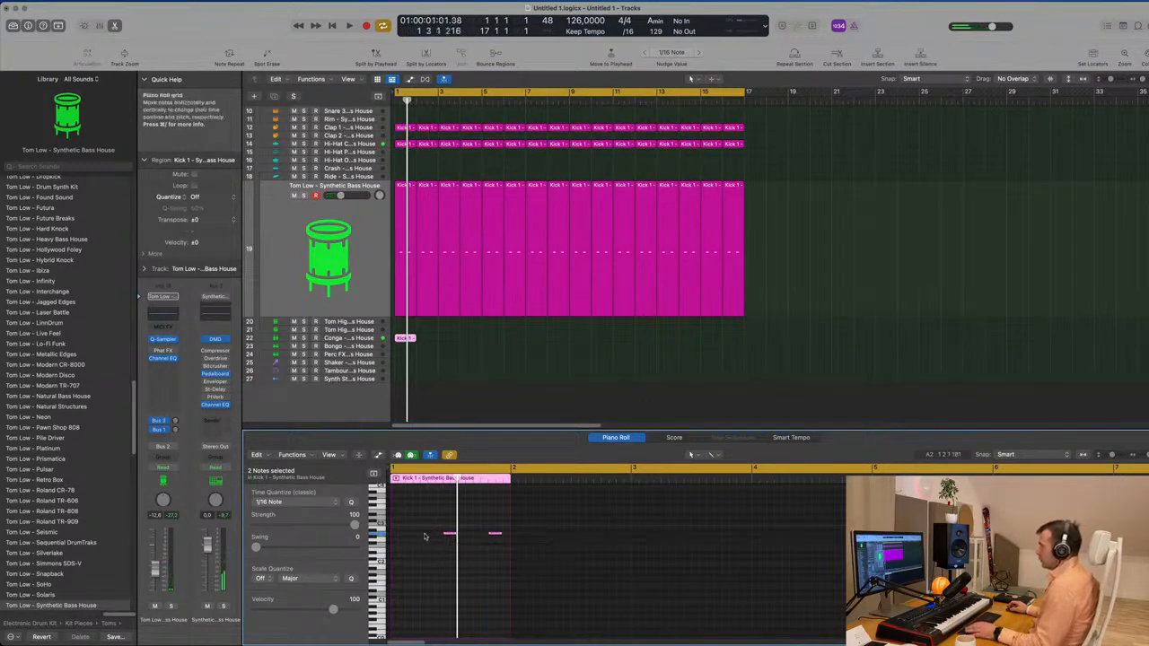
pyautogui.press('space')
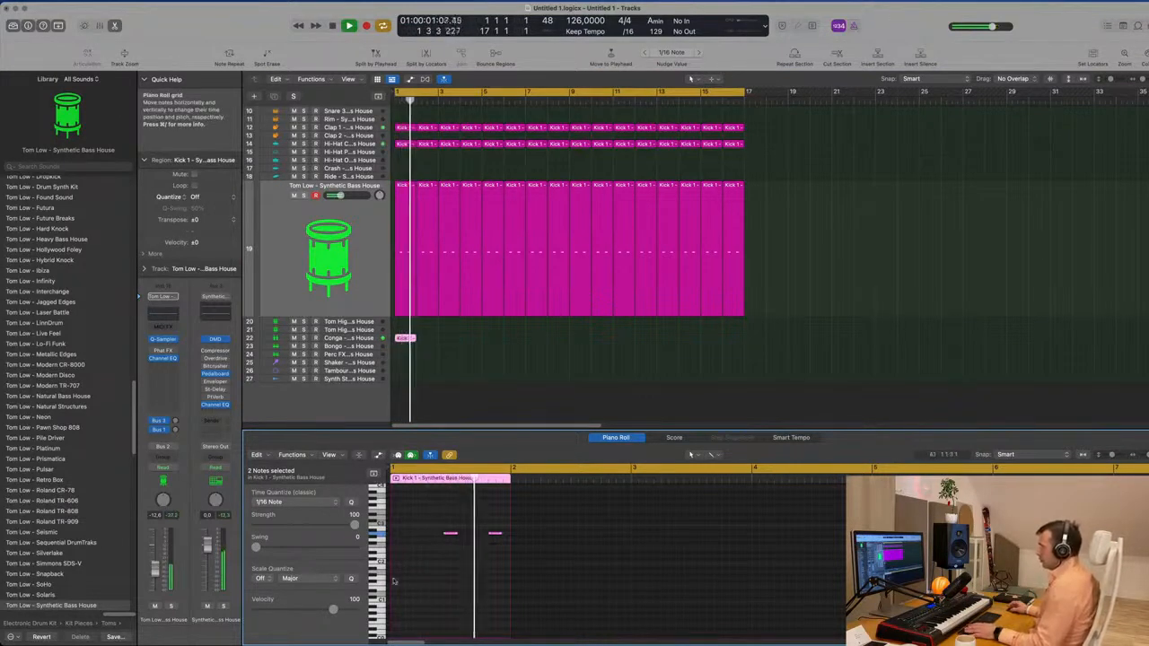
pyautogui.moveTo(482, 517); pyautogui.dragTo(494, 544)
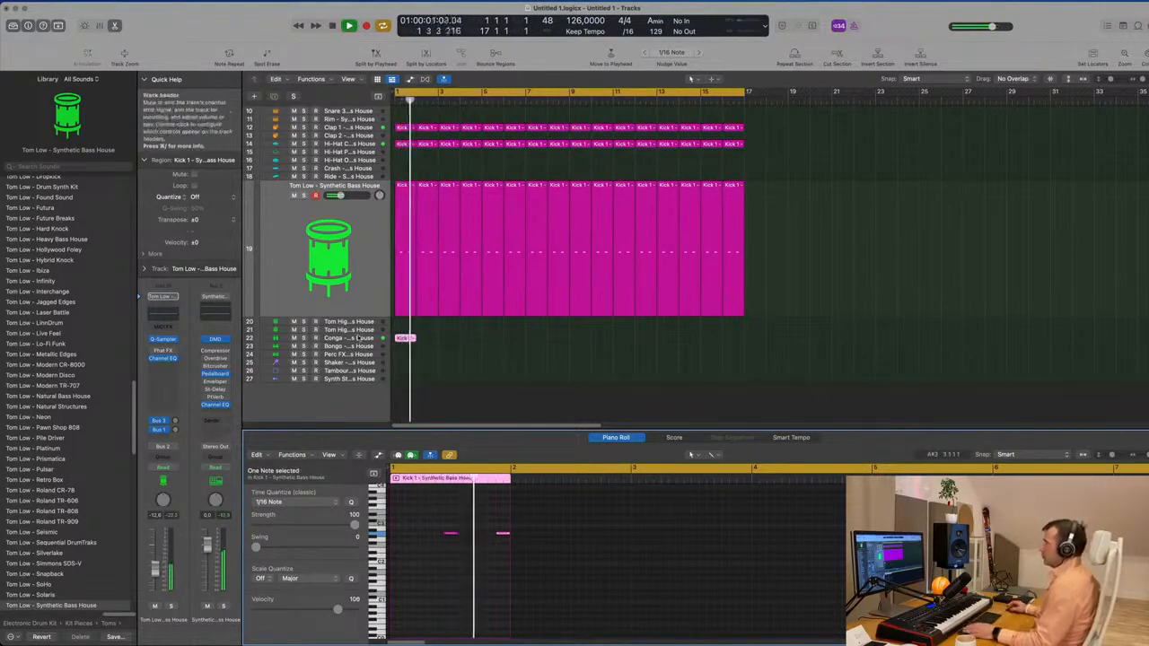
# Lower the Conga track's volume to -26.0 dB and raise its Bus 1 delay send to about -3.3 dB
pyautogui.click(348, 339)
pyautogui.press('space')
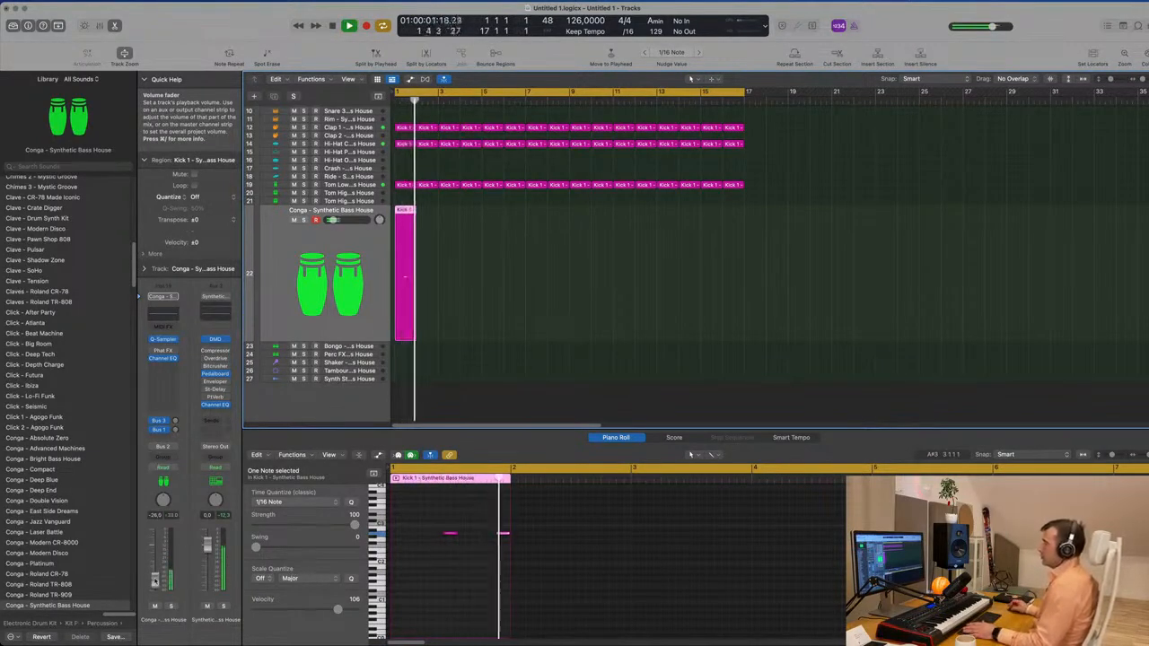
pyautogui.press('Return')
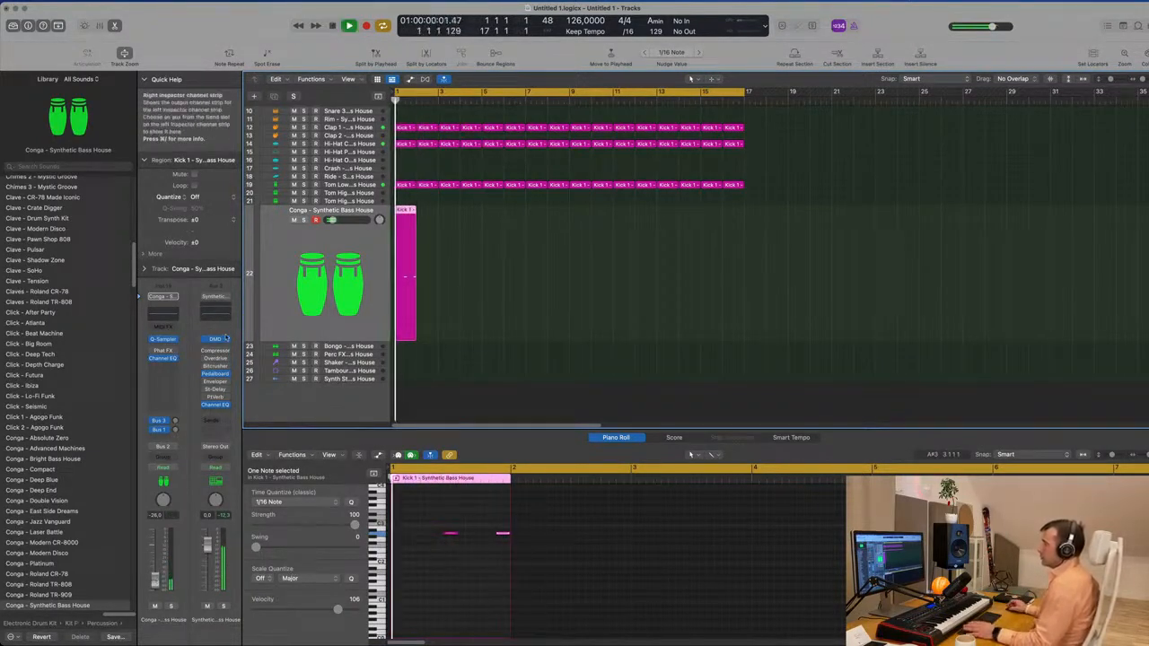
pyautogui.click(175, 422)
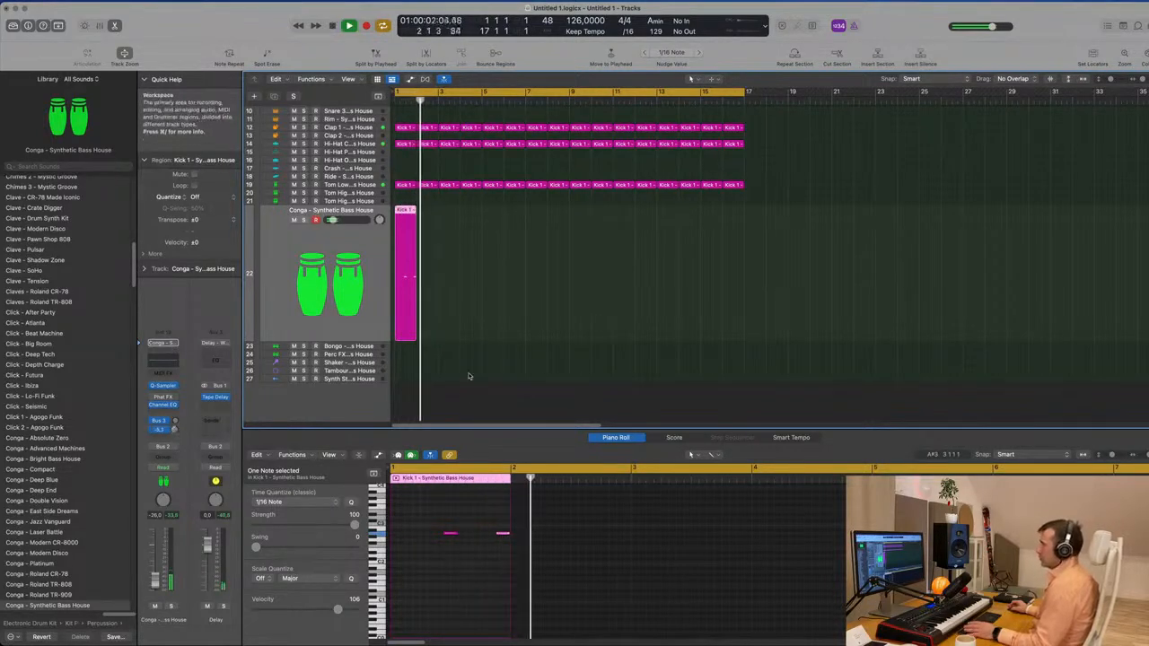
# Copy the conga region to every second bar from bar 3 through bar 15
pyautogui.moveTo(412, 211); pyautogui.dragTo(409, 263)
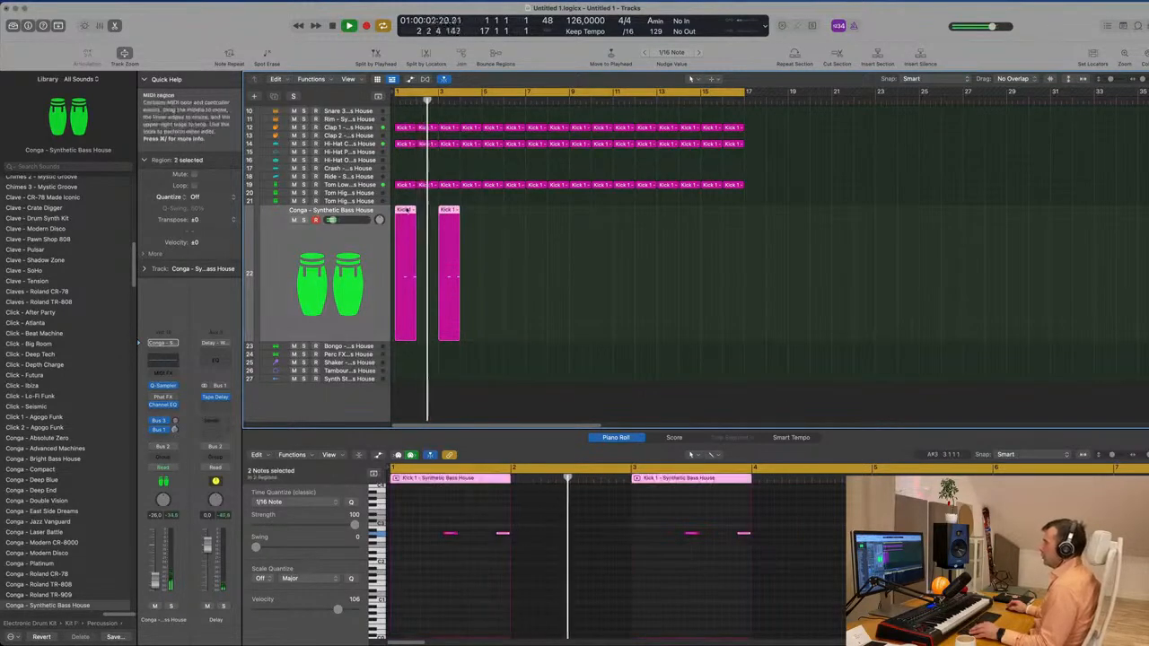
pyautogui.moveTo(406, 209); pyautogui.dragTo(507, 218)
pyautogui.moveTo(586, 259); pyautogui.dragTo(413, 284)
pyautogui.moveTo(412, 212); pyautogui.dragTo(579, 219)
pyautogui.press('super+Up')
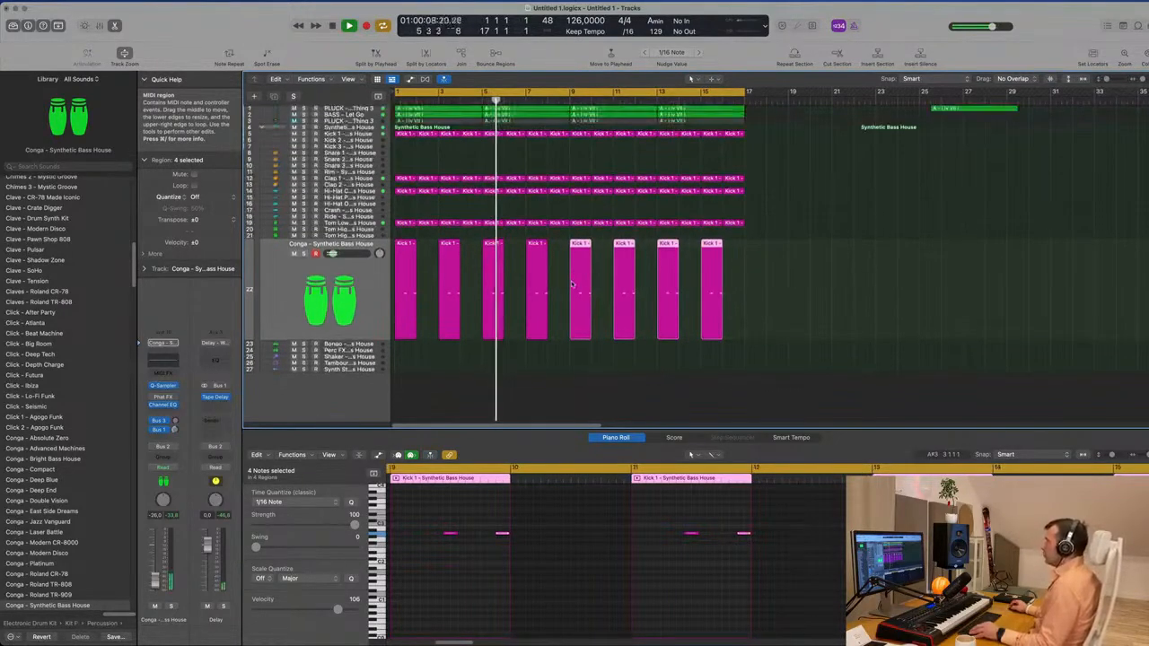
# Duplicate the muted third PLUCK track as a new track with the same settings
pyautogui.click(357, 114)
pyautogui.click(359, 109)
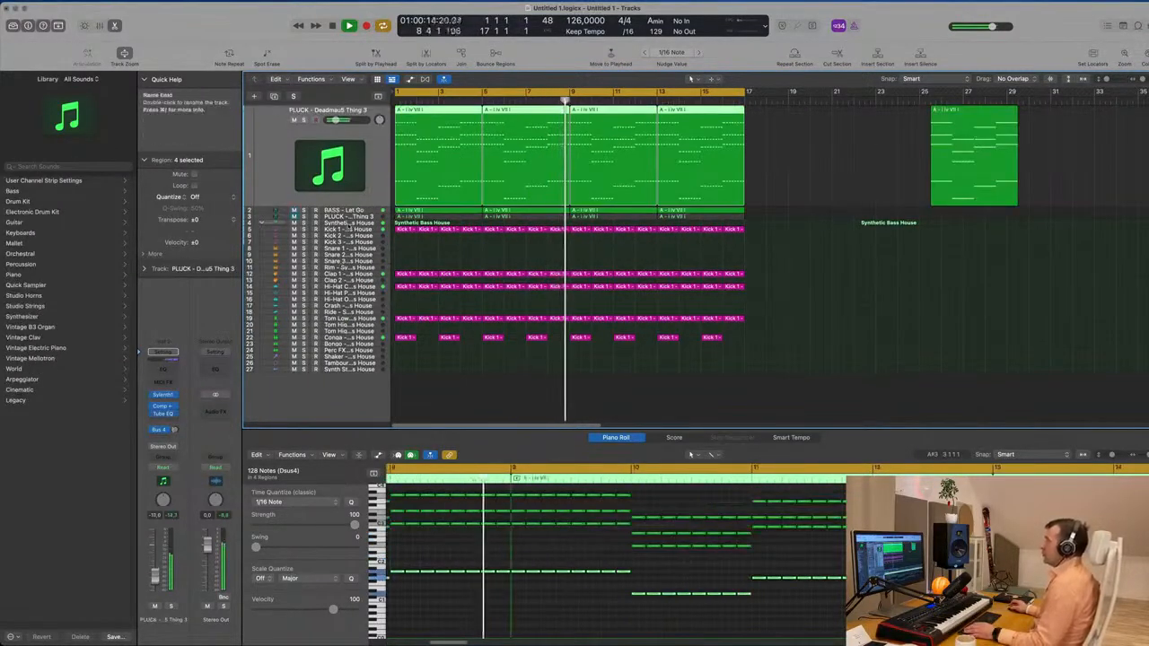
pyautogui.click(369, 216)
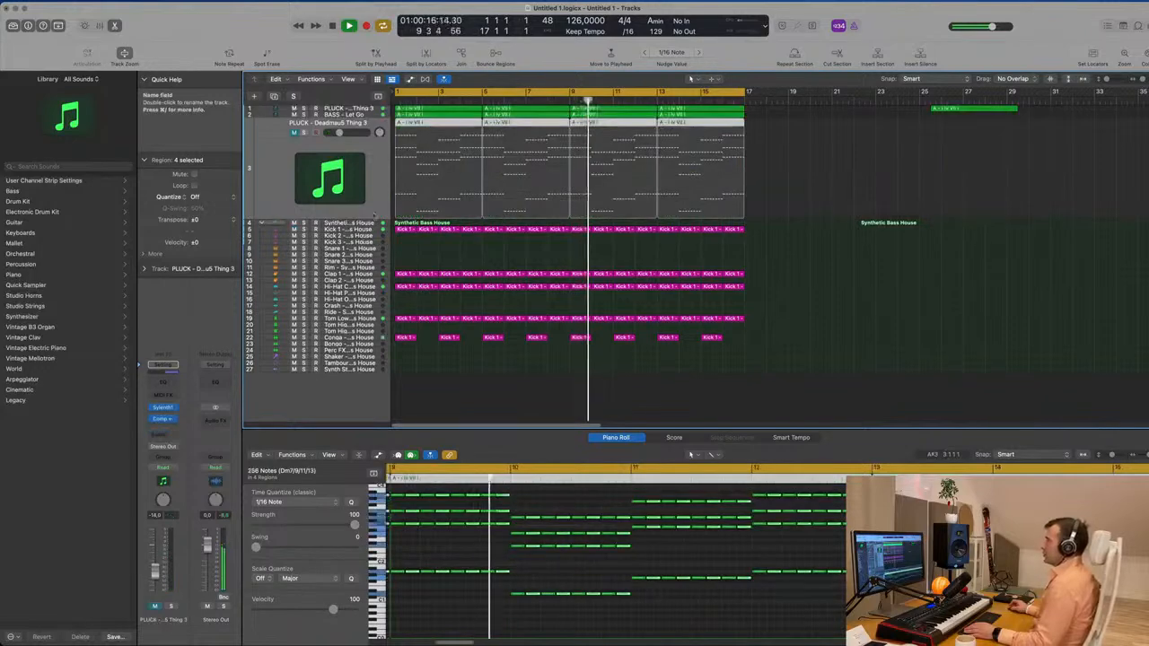
pyautogui.click(274, 96)
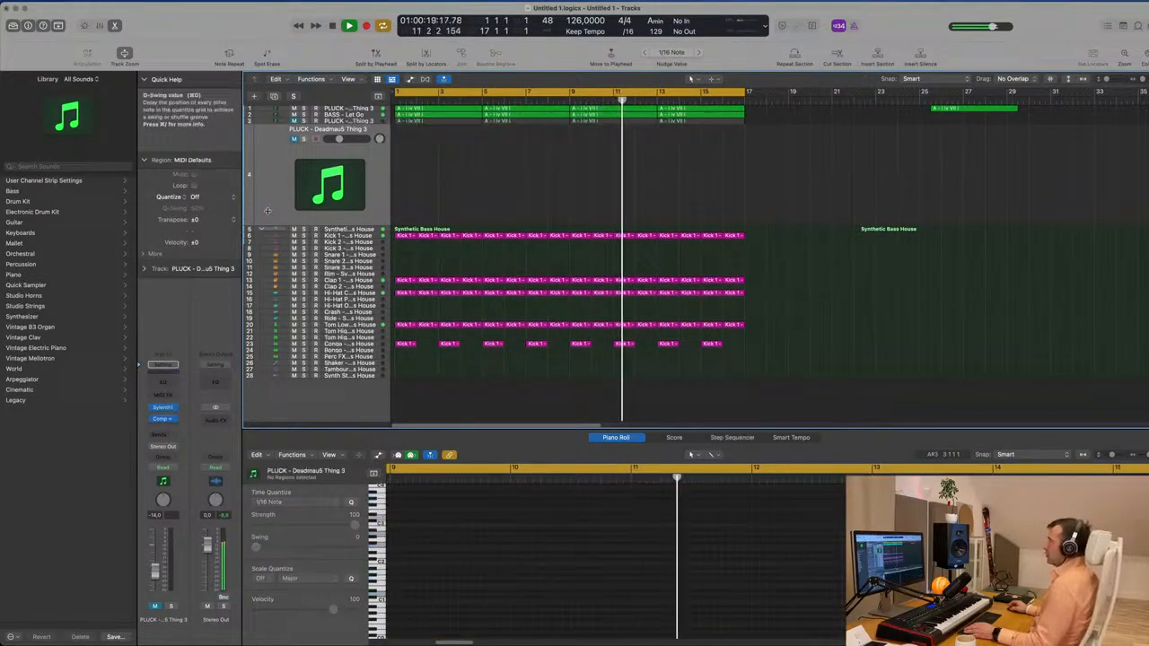
# Copy the sustained chord region parked around bar 25 to bar 1 of the new track and unmute that track
pyautogui.click(957, 108)
pyautogui.moveTo(967, 109); pyautogui.dragTo(428, 160)
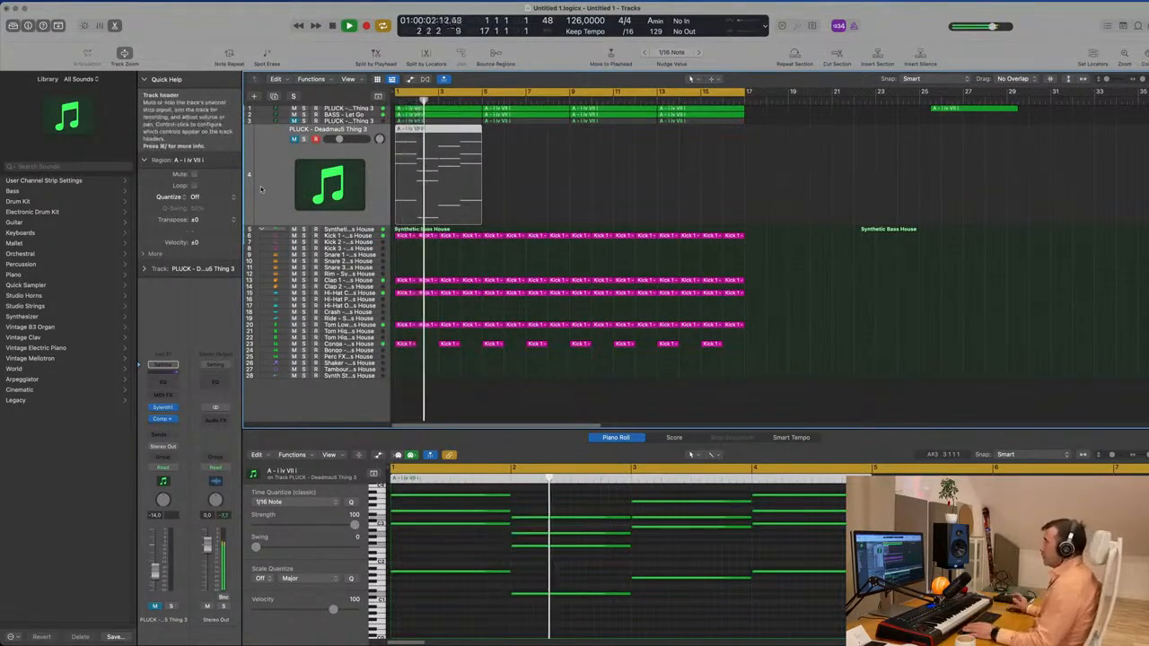
pyautogui.press('Return')
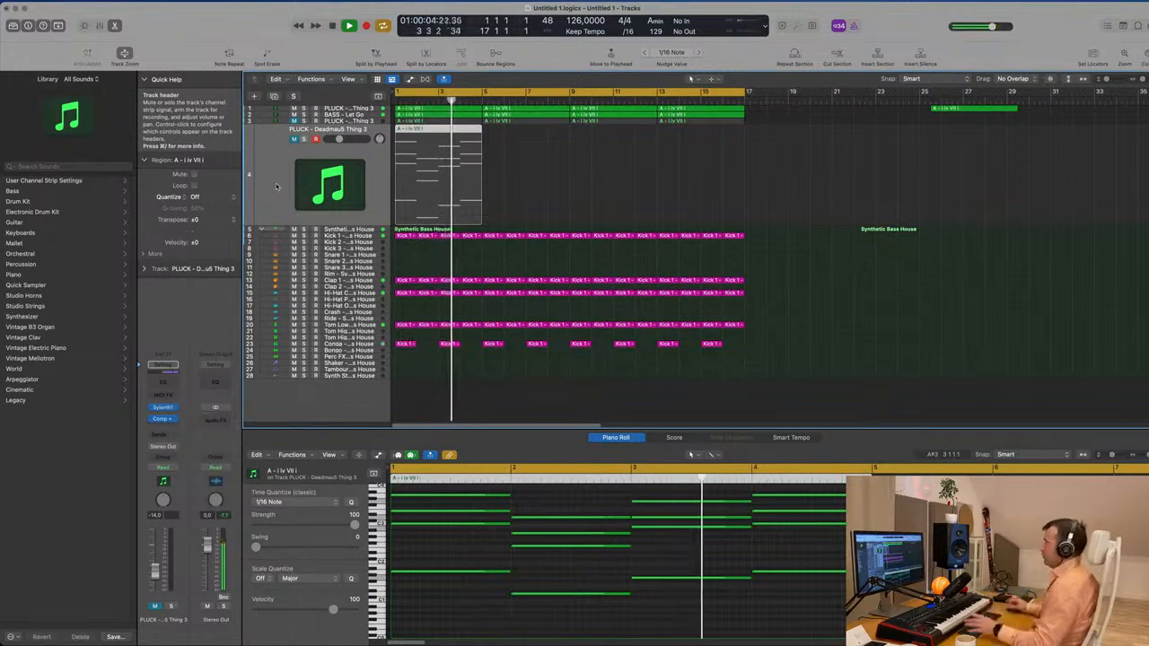
pyautogui.press('Return')
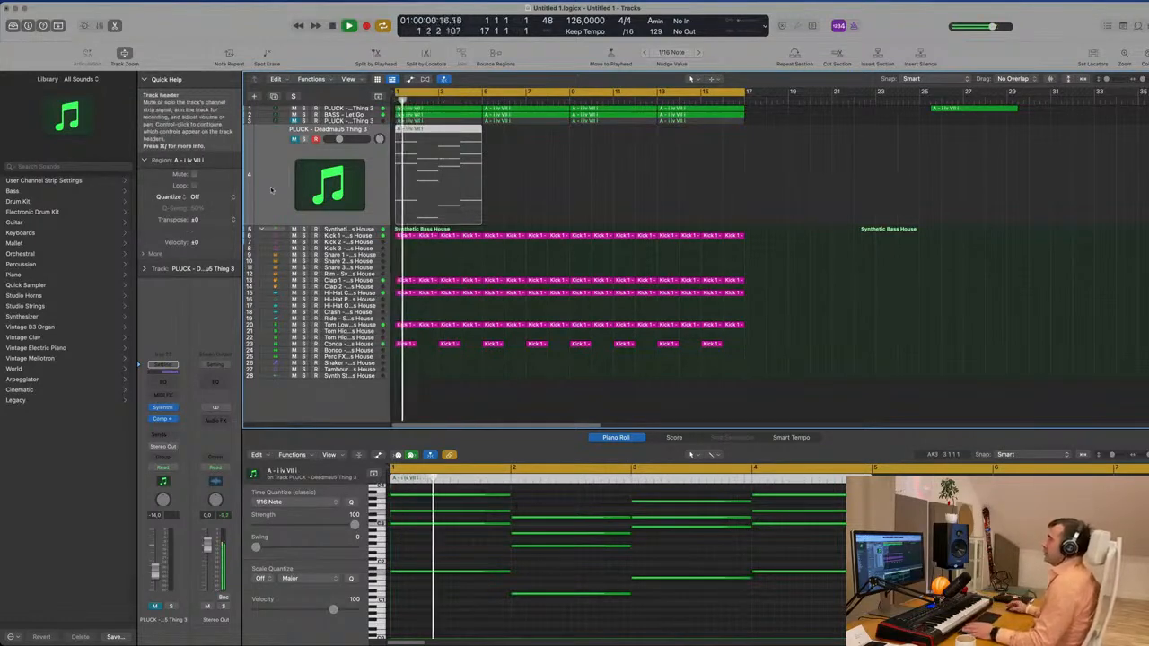
pyautogui.click(294, 140)
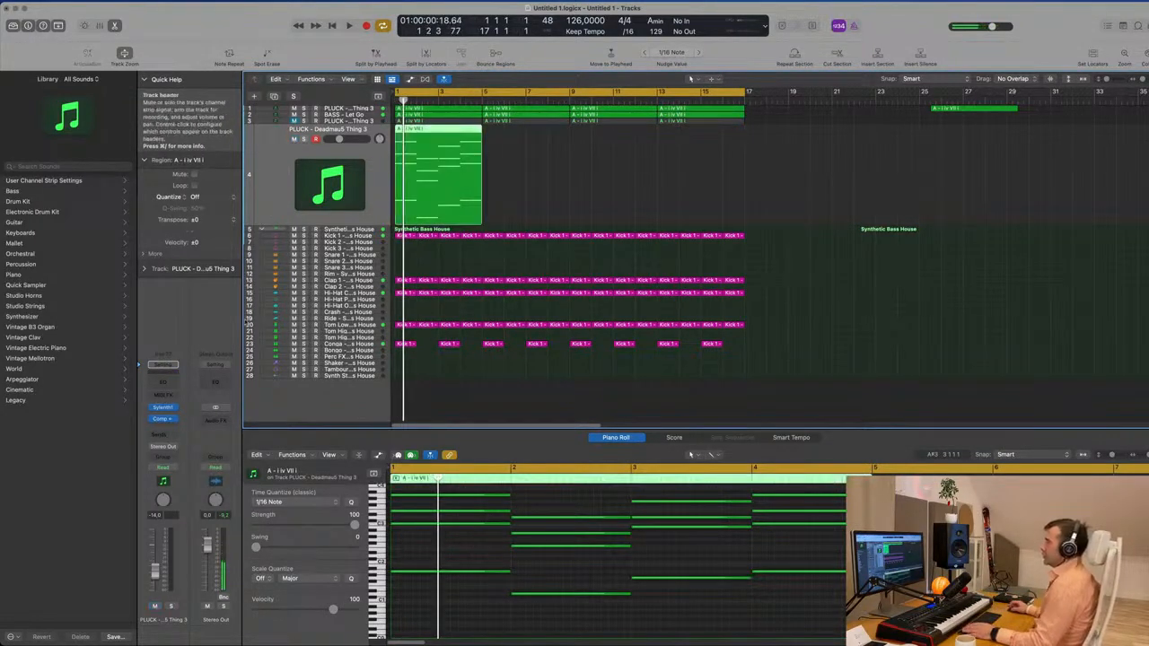
# Replace the new track's Sylenth1 with Alchemy, load the Pads preset Ensemble Ultima, and play the loop
pyautogui.click(175, 409)
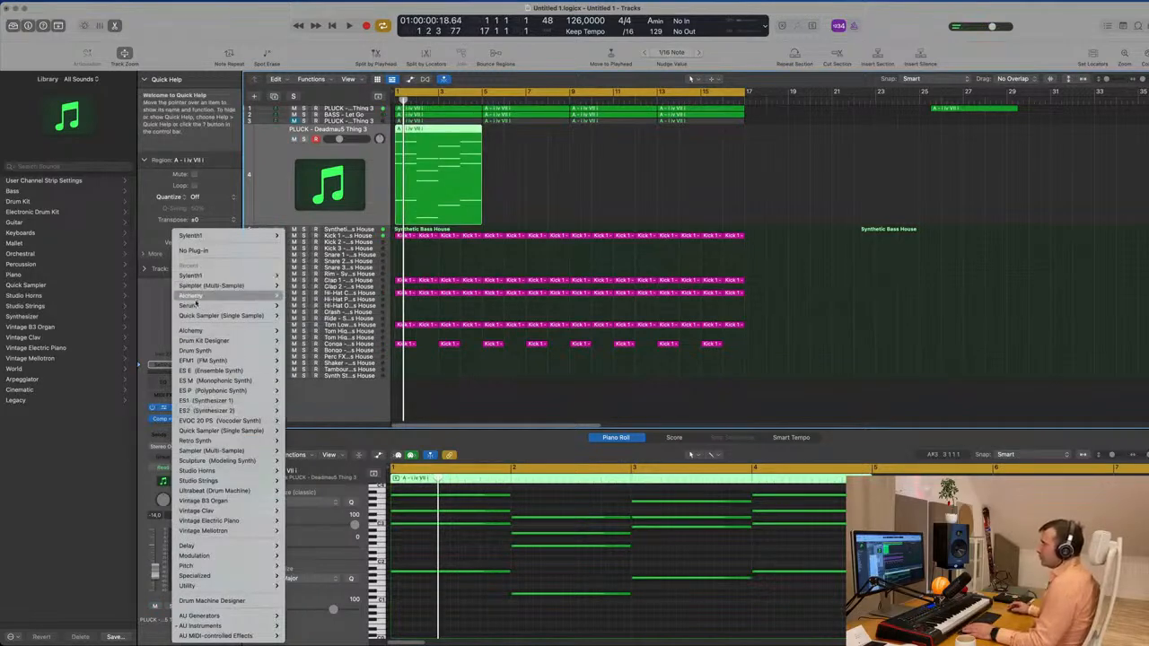
pyautogui.click(290, 296)
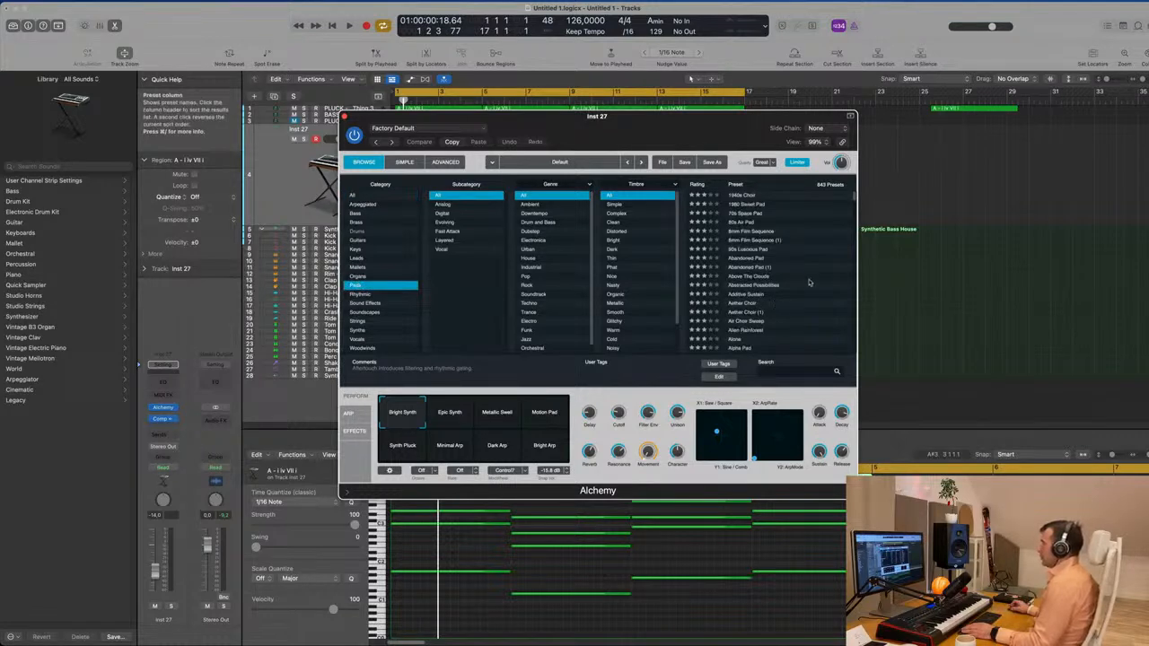
pyautogui.scroll(-15, 807, 281)
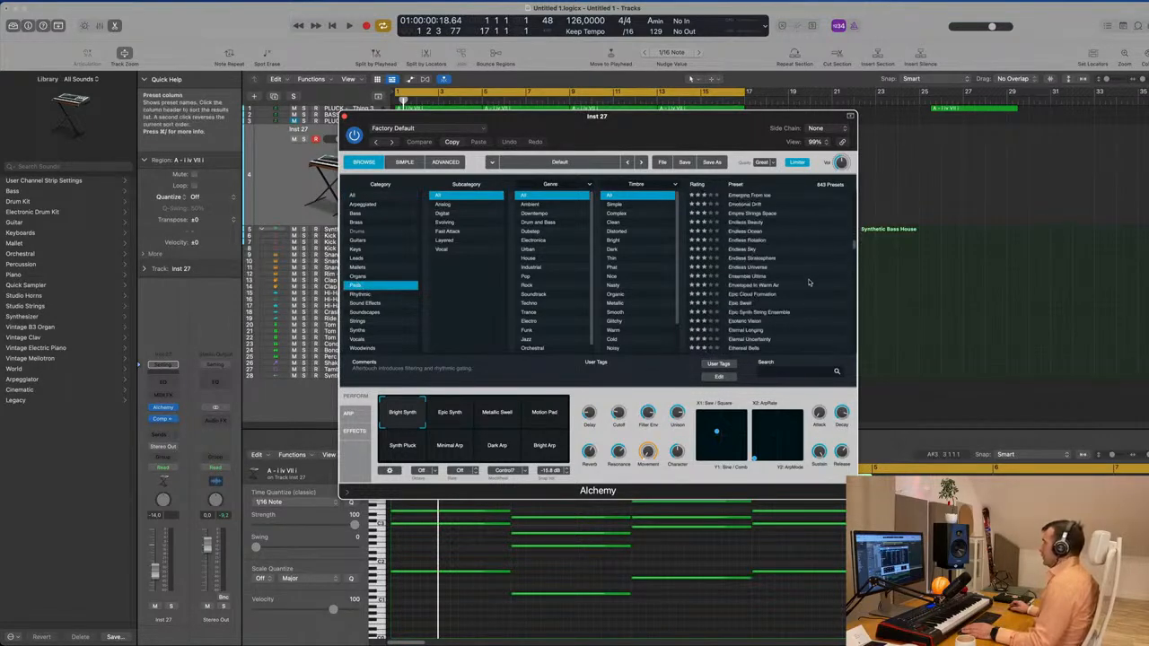
pyautogui.moveTo(684, 115); pyautogui.dragTo(931, 110)
pyautogui.press('space')
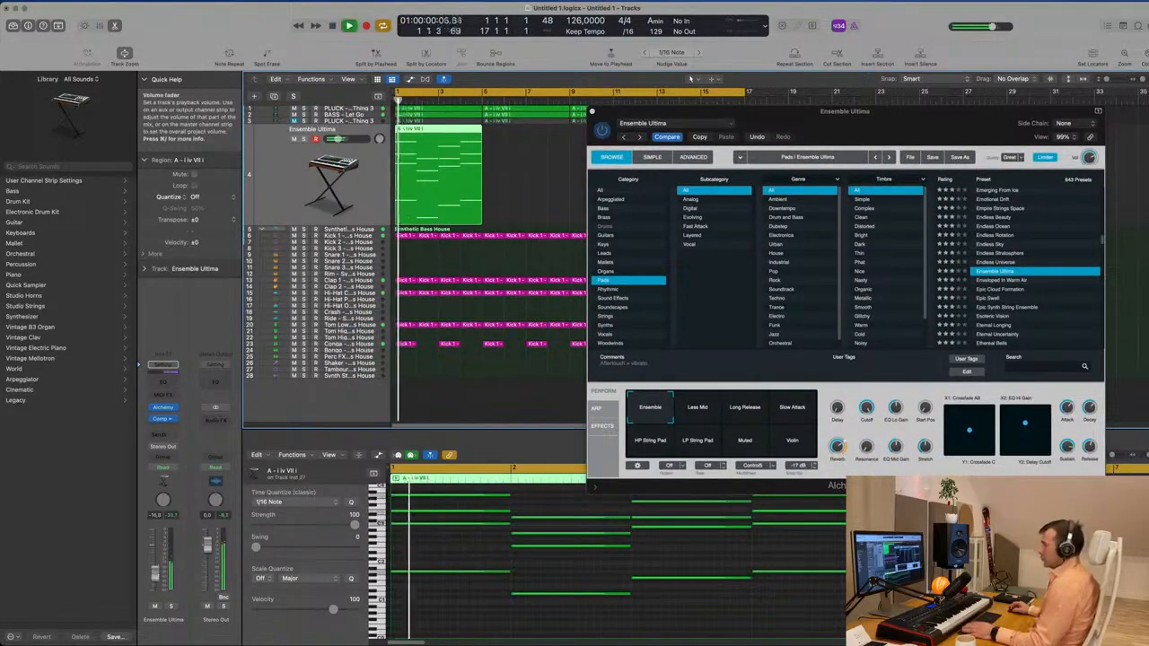
# Audition Ensemble Ultima's Long Release and Slow Attack variations
pyautogui.moveTo(796, 112); pyautogui.dragTo(746, 108)
pyautogui.click(694, 407)
pyautogui.click(745, 408)
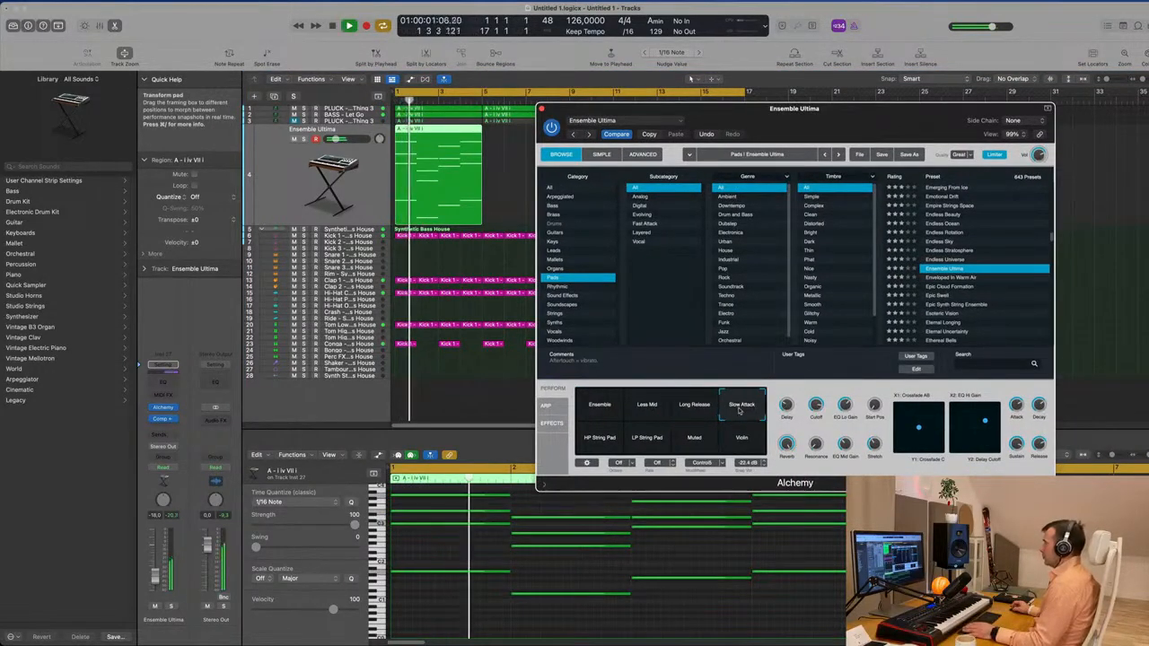
# Load the Enveloped In Warm Air preset and audition its Brighter, Softer and Filter Sequence variations
pyautogui.click(949, 278)
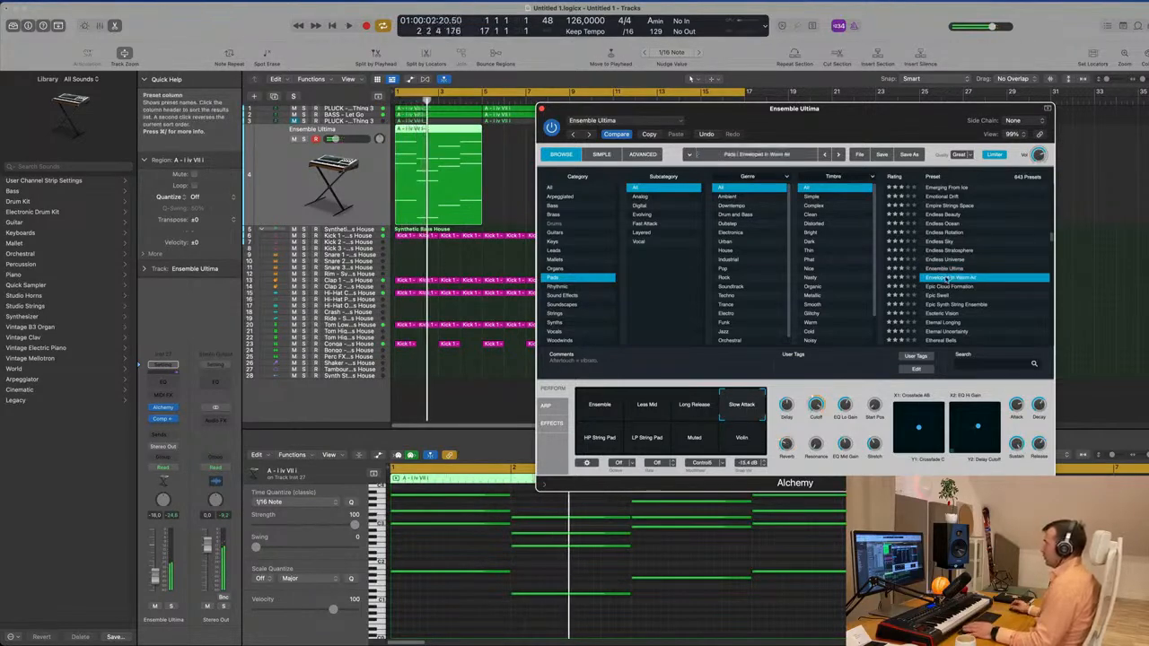
pyautogui.moveTo(908, 139); pyautogui.dragTo(933, 175)
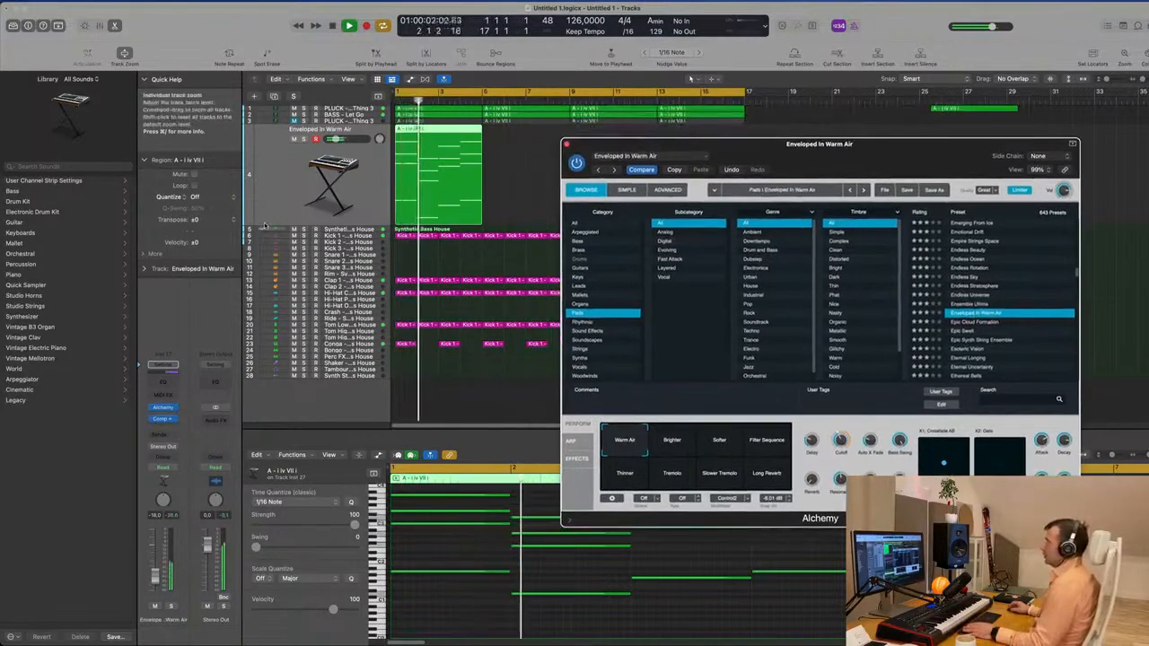
pyautogui.click(672, 444)
pyautogui.click(738, 444)
pyautogui.click(767, 445)
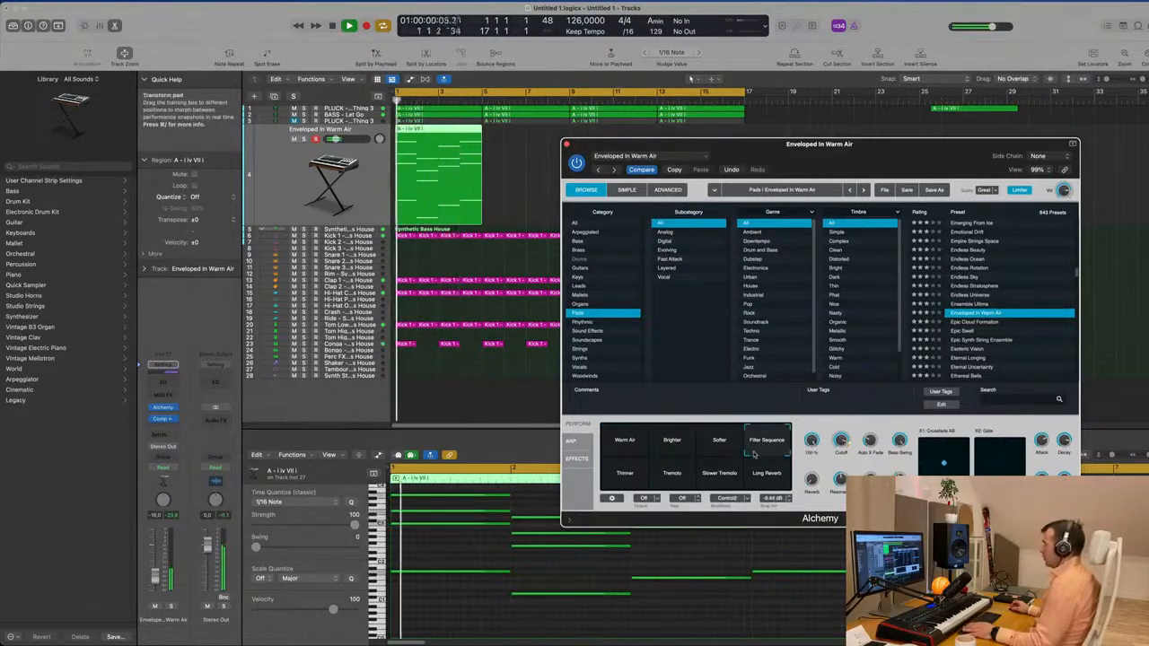
# Load the Ethereal Bells preset and audition it with the loop
pyautogui.scroll(-1, 1014, 332)
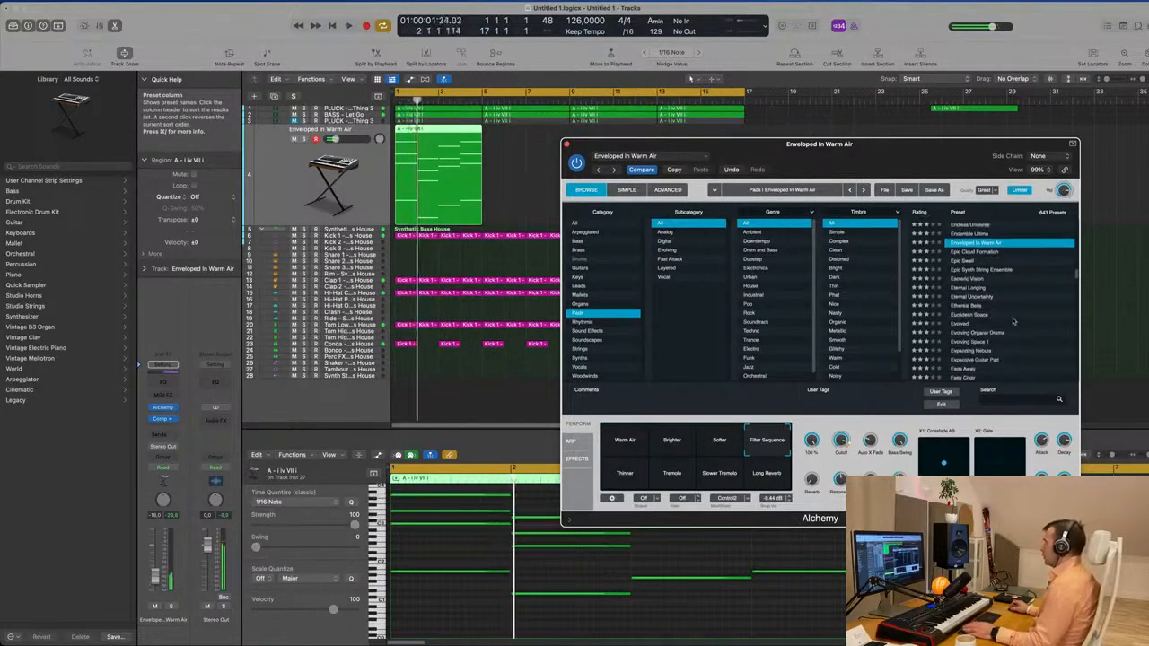
pyautogui.click(975, 307)
pyautogui.press('space')
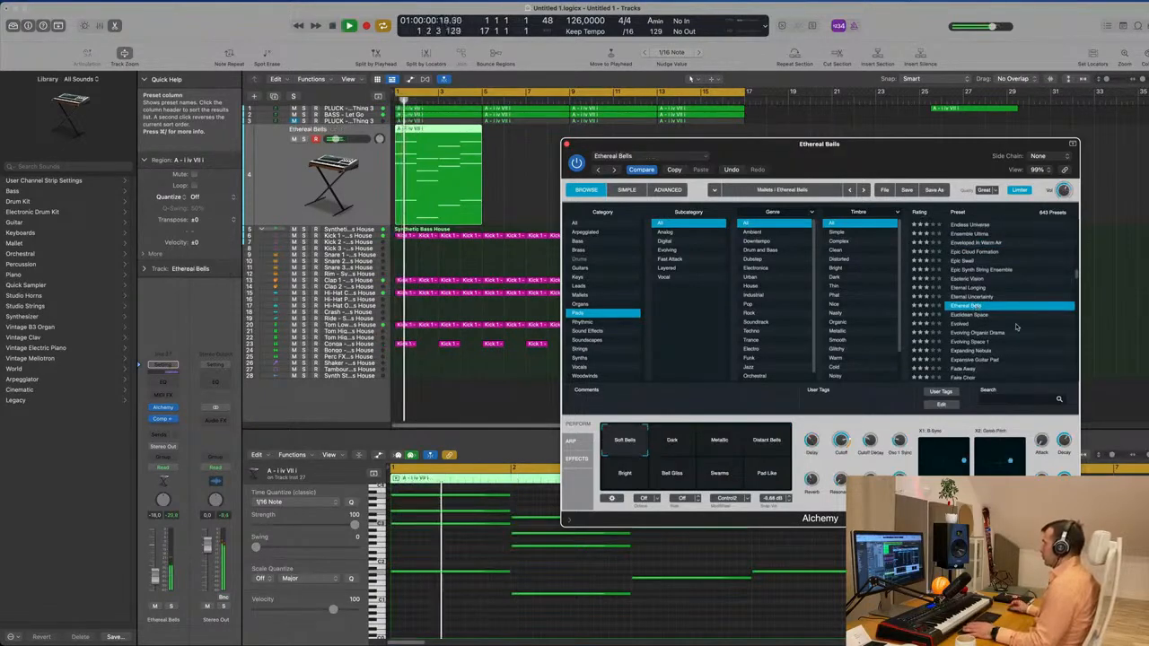
# Load the Evolved pad preset in Alchemy
pyautogui.scroll(-2, 1016, 319)
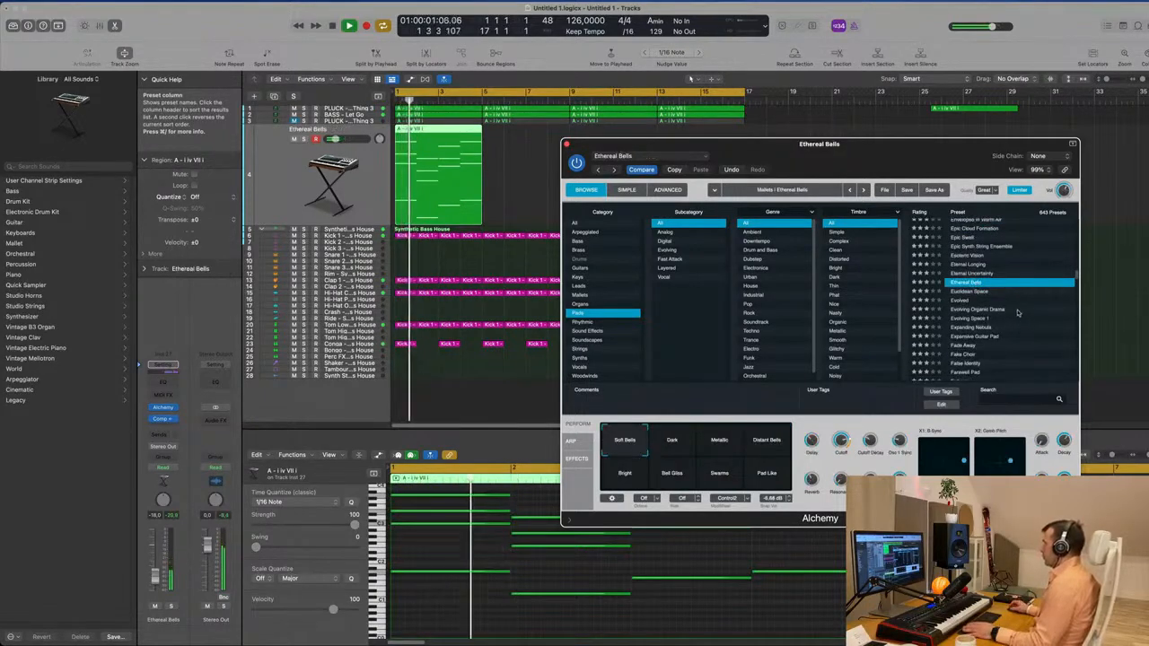
pyautogui.click(960, 300)
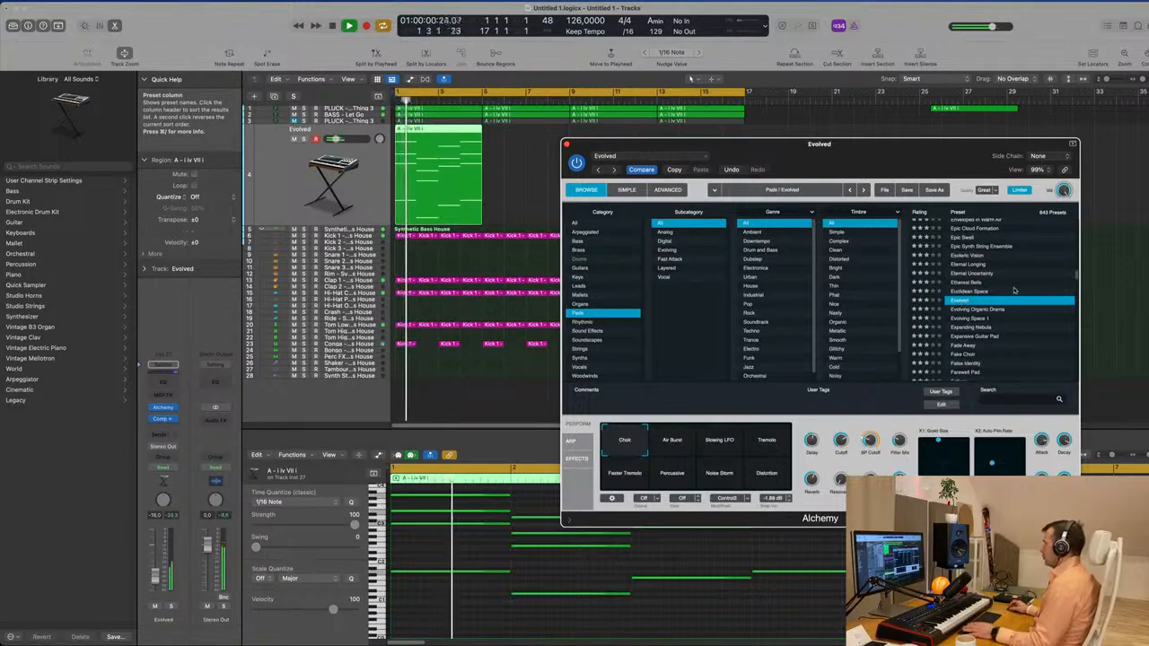
pyautogui.moveTo(772, 144); pyautogui.dragTo(723, 114)
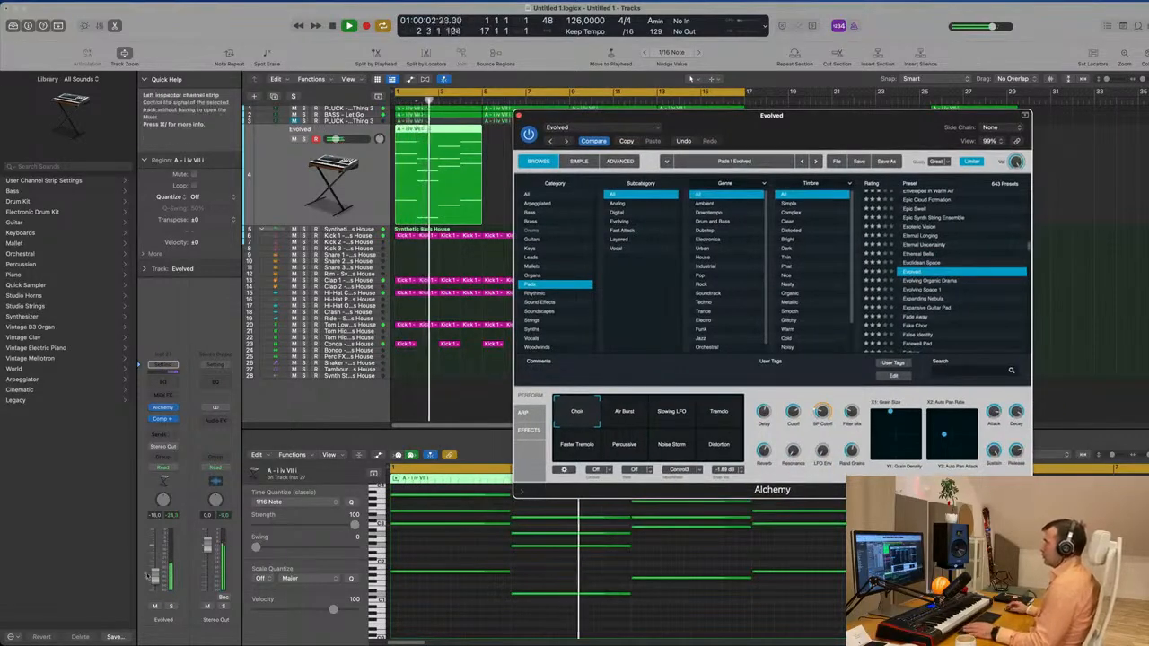
# Audition Evolved's variations from Air Burst and Slowing LFO through Distortion, then return to Choir
pyautogui.click(637, 418)
pyautogui.click(662, 419)
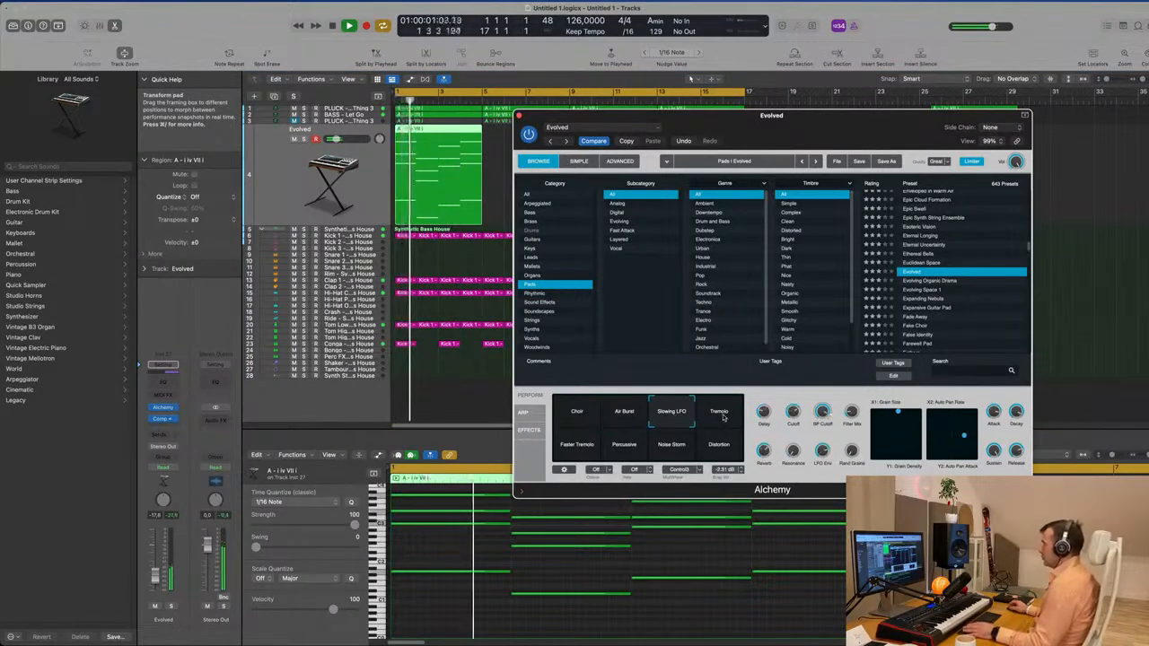
pyautogui.click(724, 416)
pyautogui.click(575, 449)
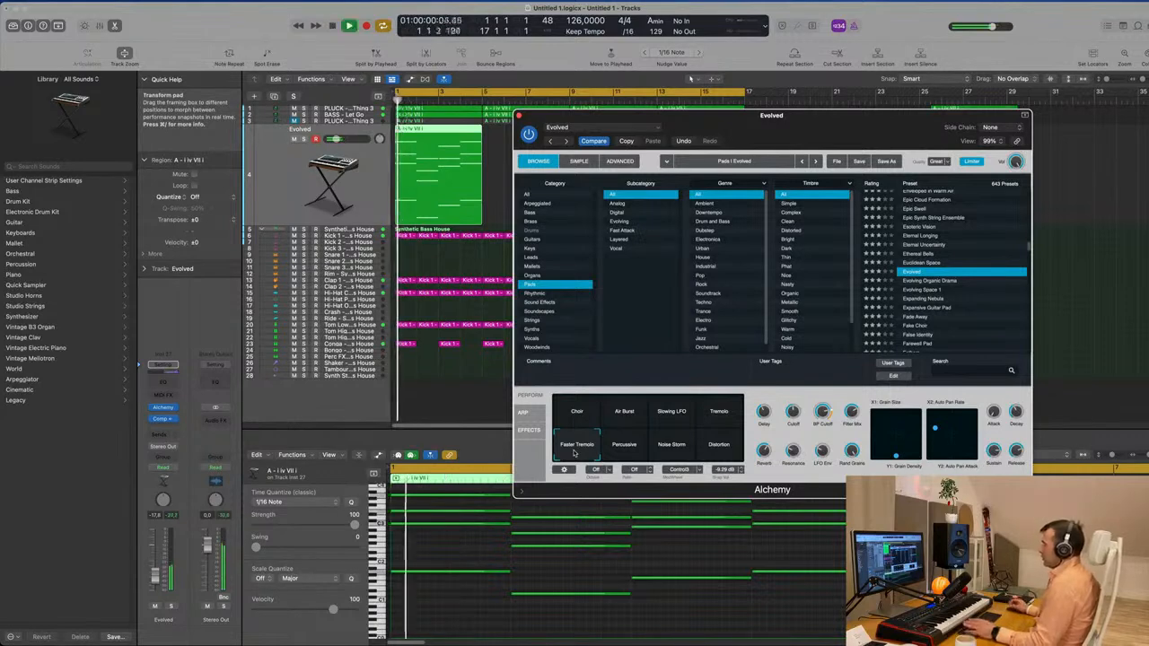
pyautogui.click(620, 452)
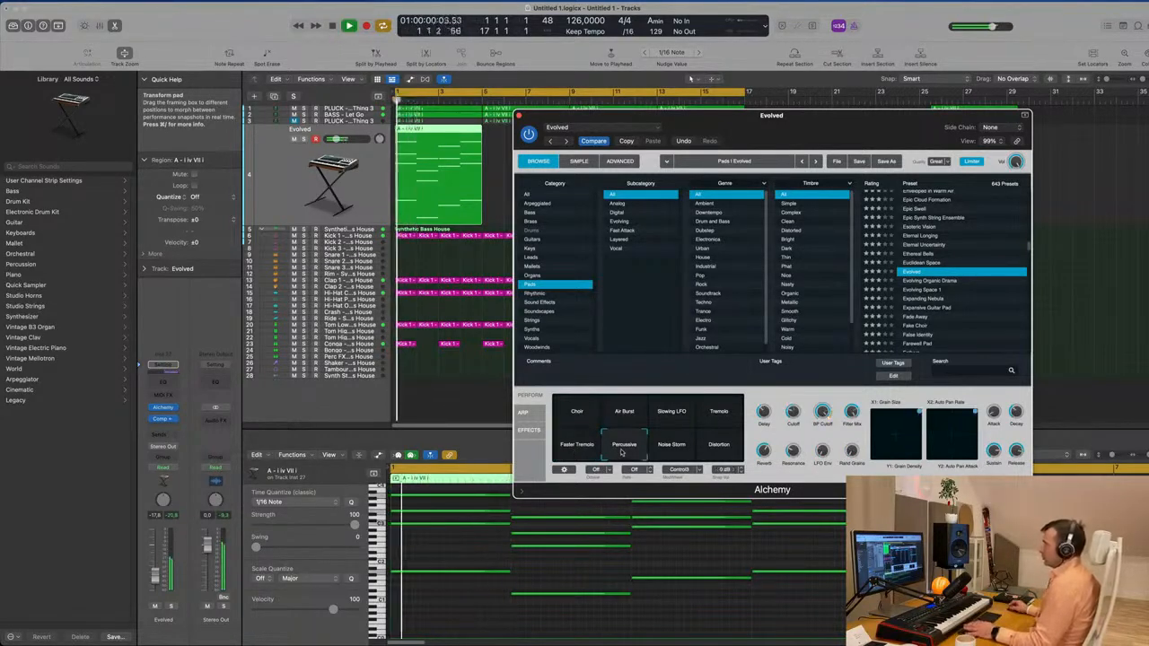
pyautogui.click(674, 453)
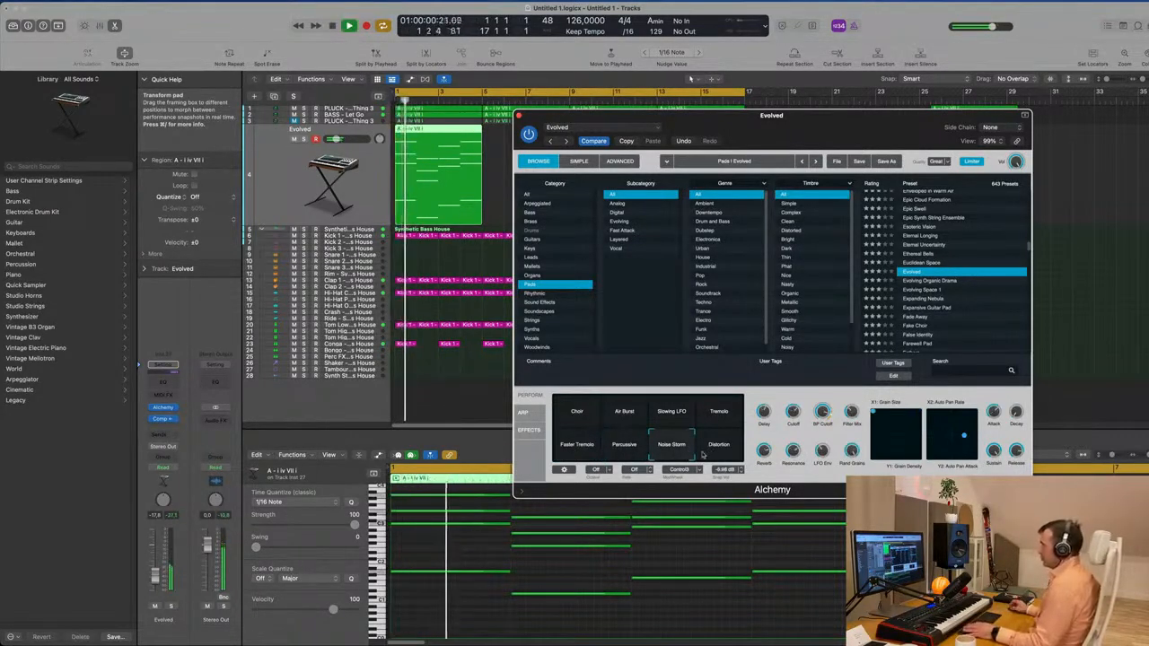
pyautogui.click(717, 451)
pyautogui.click(577, 413)
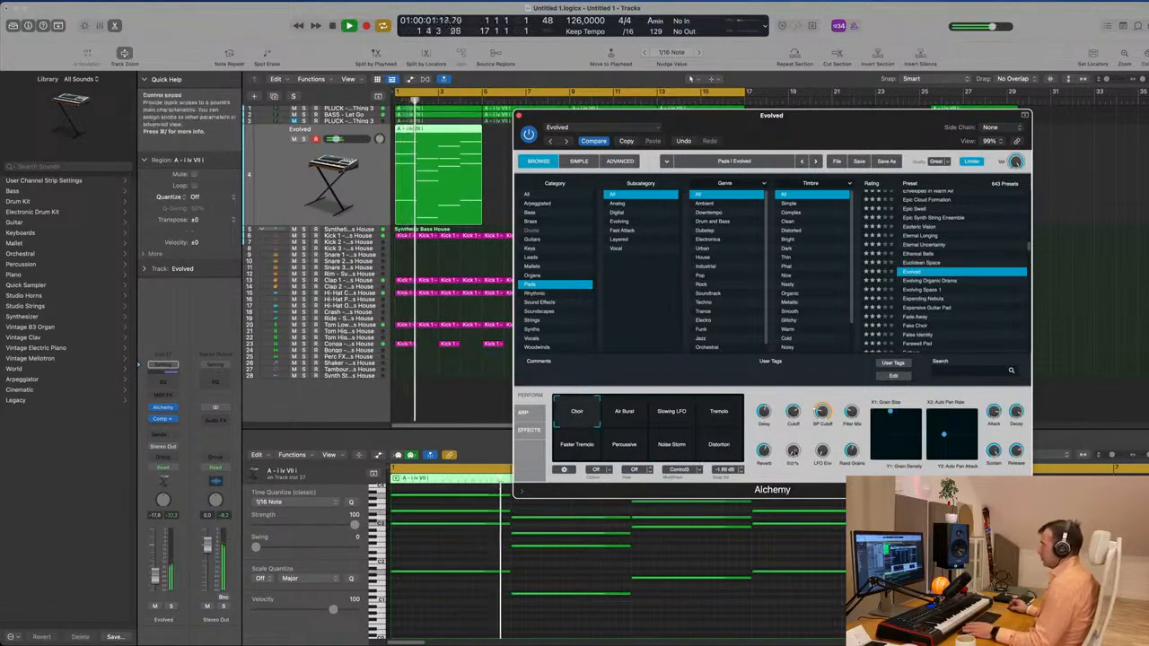
# Repeat the Evolved chord region three times to fill the loop up to bar 17, and play it back
pyautogui.moveTo(817, 125); pyautogui.dragTo(655, 313)
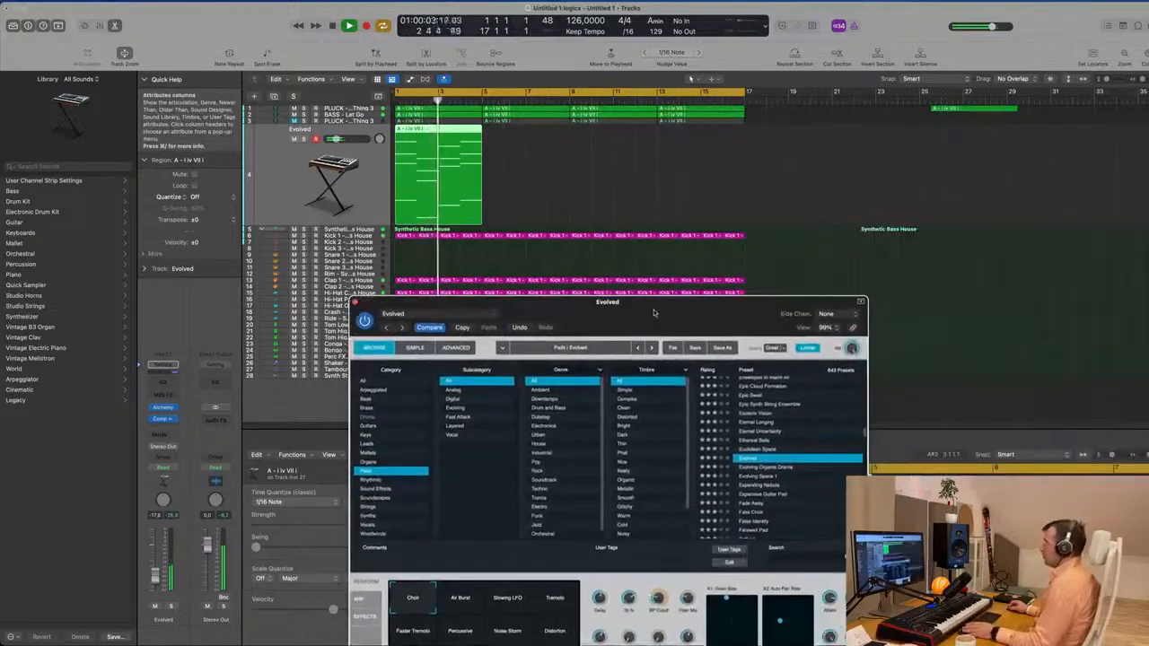
pyautogui.click(455, 185)
pyautogui.press('space')
pyautogui.press('super+r')
pyautogui.press('super+r')
pyautogui.press('super+r')
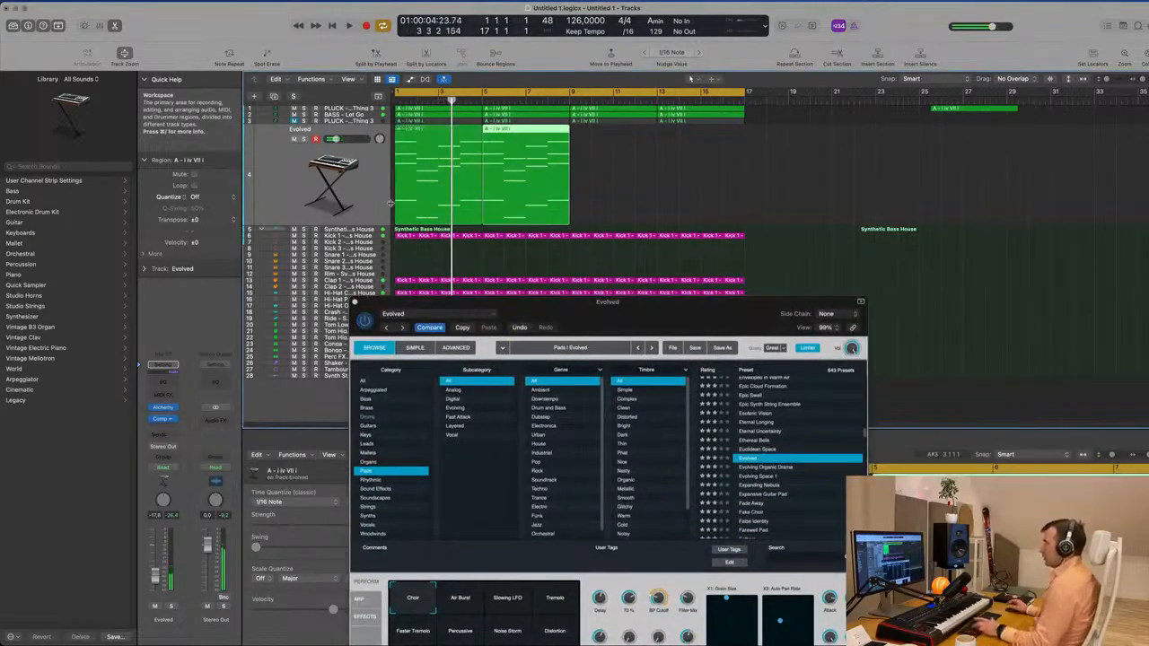
pyautogui.click(358, 202)
pyautogui.press('space')
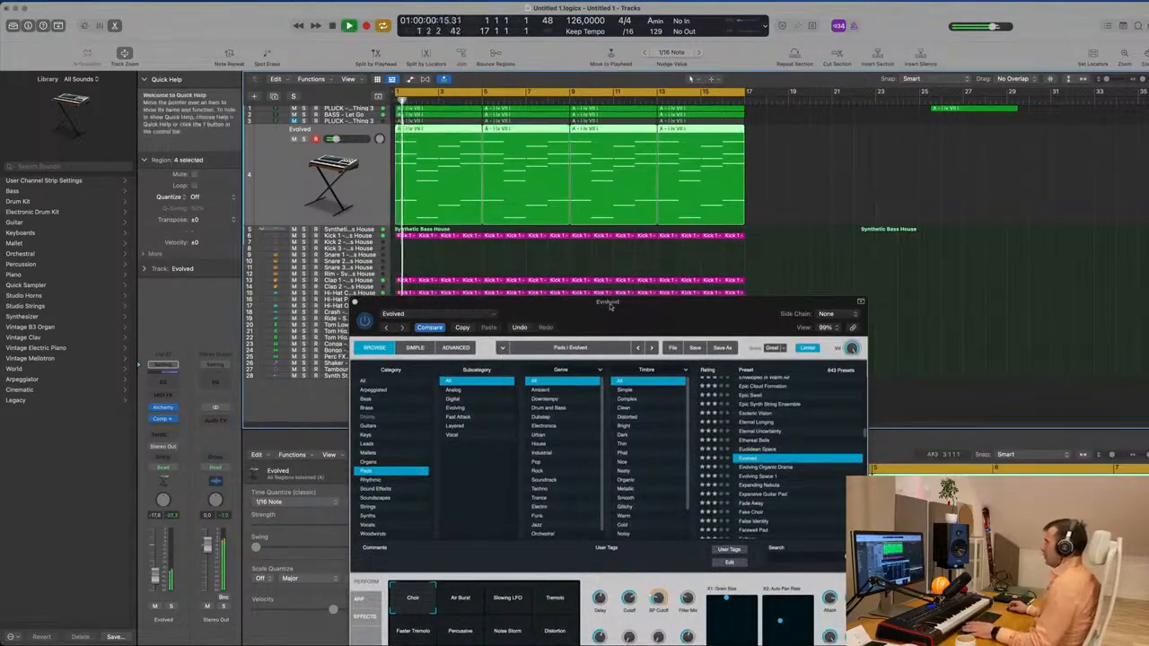
# Lower the Evolved pad track's volume to -21.5 dB while listening to the loop
pyautogui.moveTo(609, 306); pyautogui.dragTo(769, 223)
pyautogui.click(299, 235)
pyautogui.press('space')
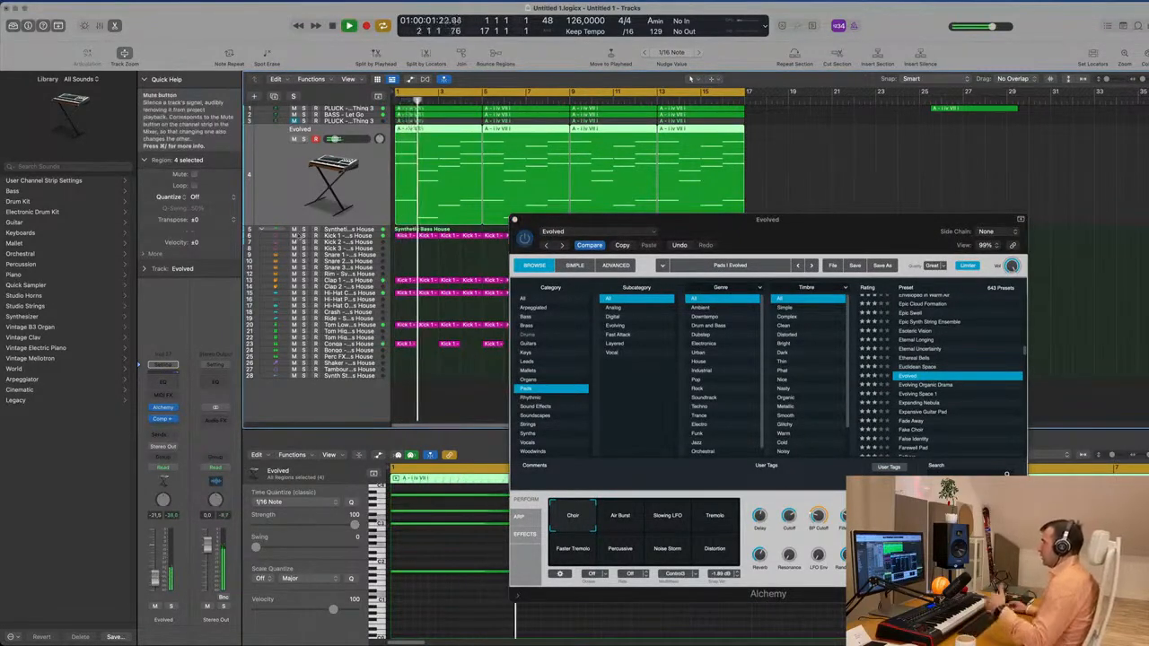
pyautogui.moveTo(607, 339); pyautogui.dragTo(819, 212)
pyautogui.press('space')
# Select all regions in the arrangement, then name them and color them by their tracks
pyautogui.click(602, 257)
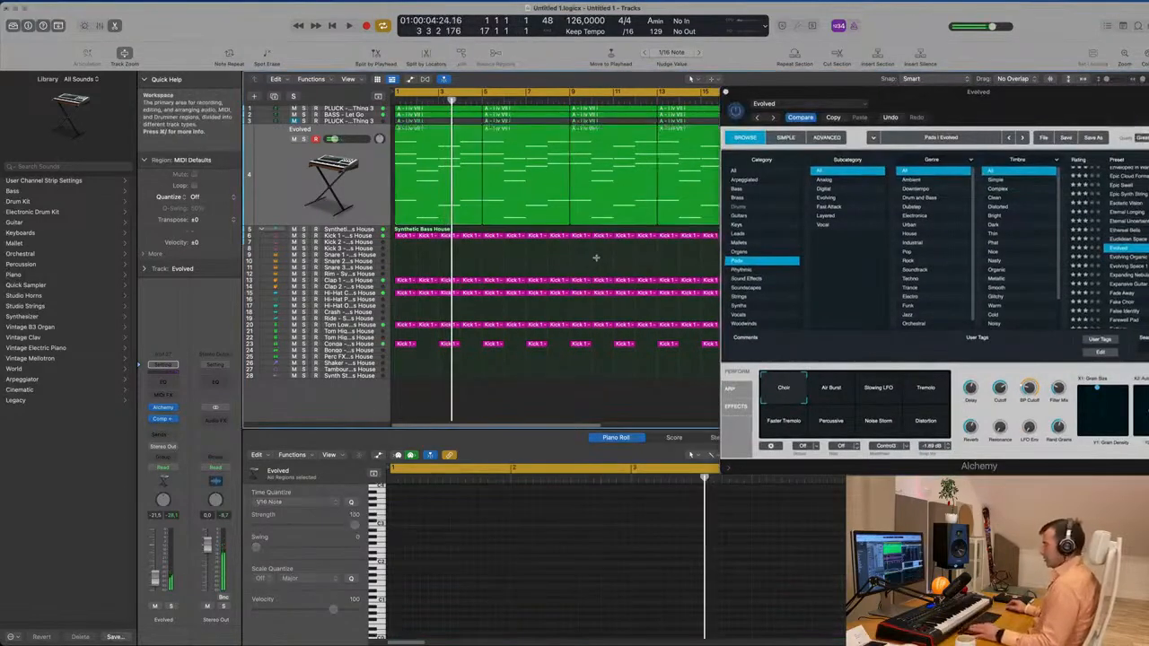
pyautogui.press('super+a')
pyautogui.rightClick(556, 280)
pyautogui.click(574, 288)
pyautogui.rightClick(560, 282)
pyautogui.click(599, 298)
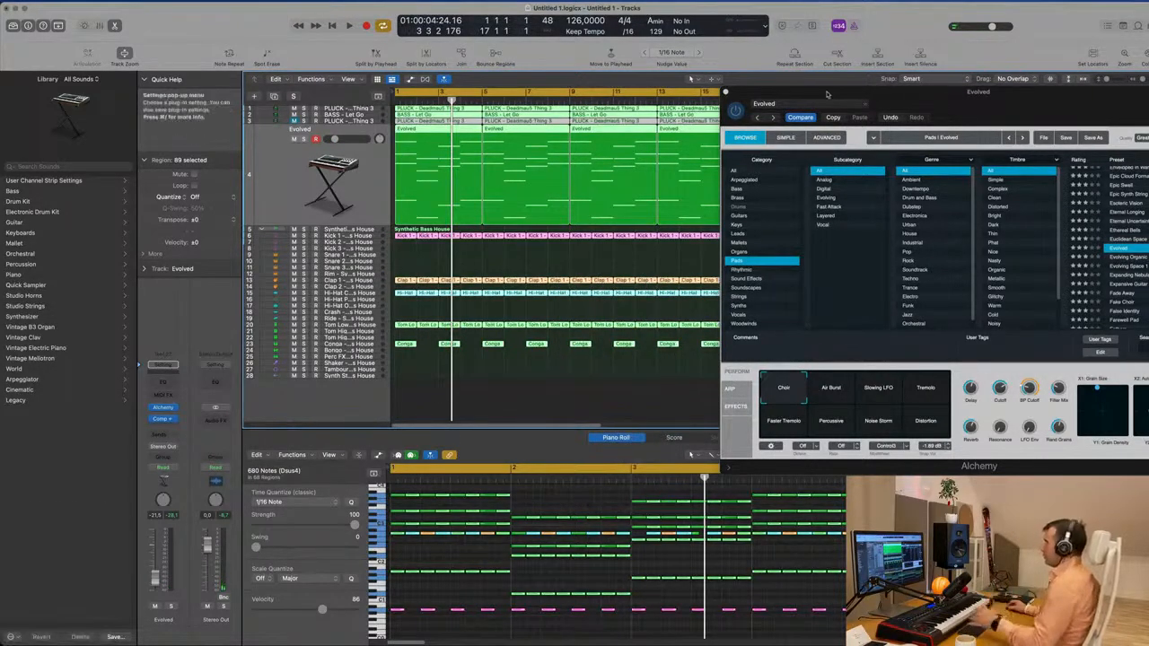
pyautogui.moveTo(822, 94); pyautogui.dragTo(810, 115)
pyautogui.click(498, 261)
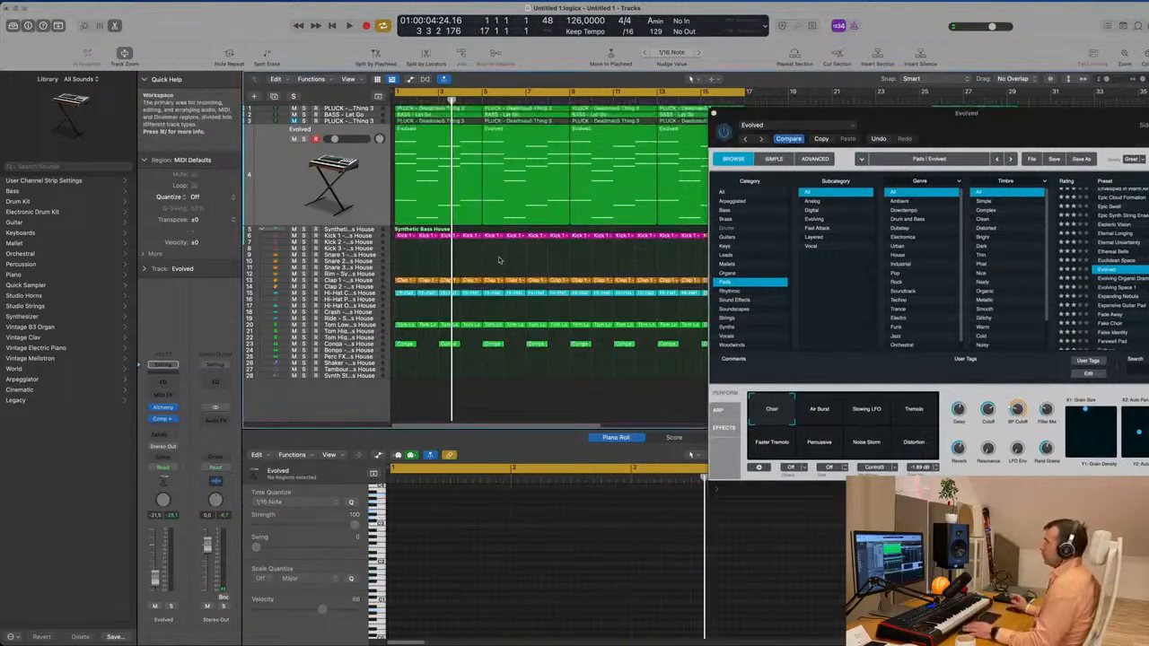
# Play the loop and raise the Evolved pad track's volume to about -18 dB
pyautogui.press('space')
pyautogui.moveTo(977, 122); pyautogui.dragTo(832, 191)
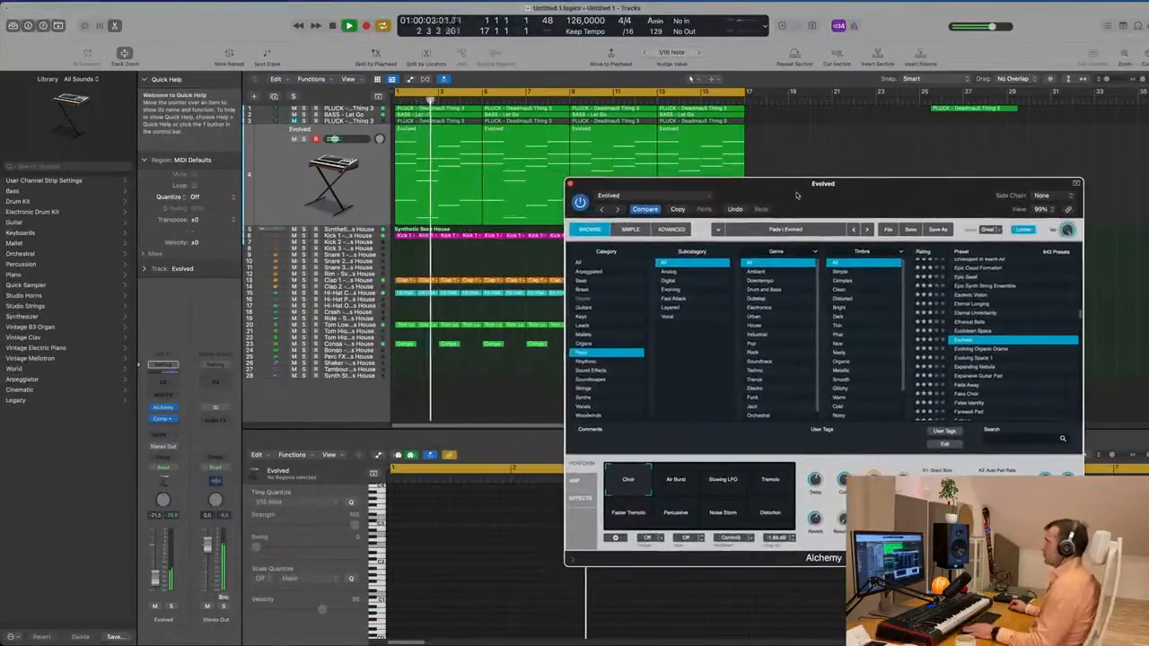
pyautogui.click(310, 200)
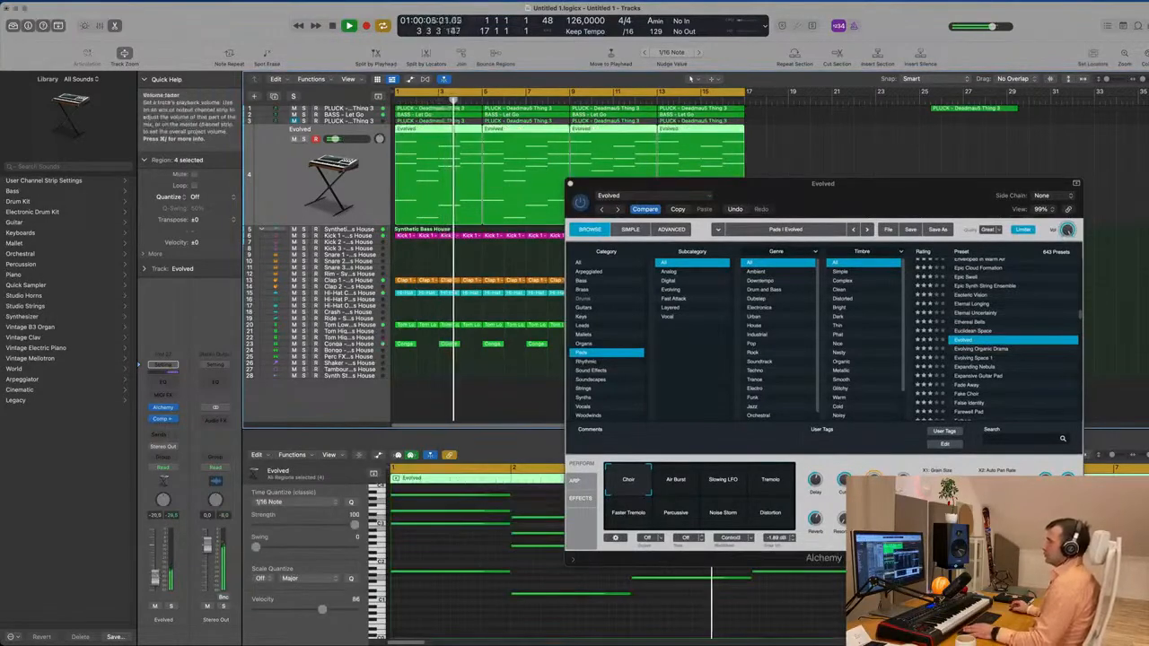
pyautogui.moveTo(845, 188); pyautogui.dragTo(781, 198)
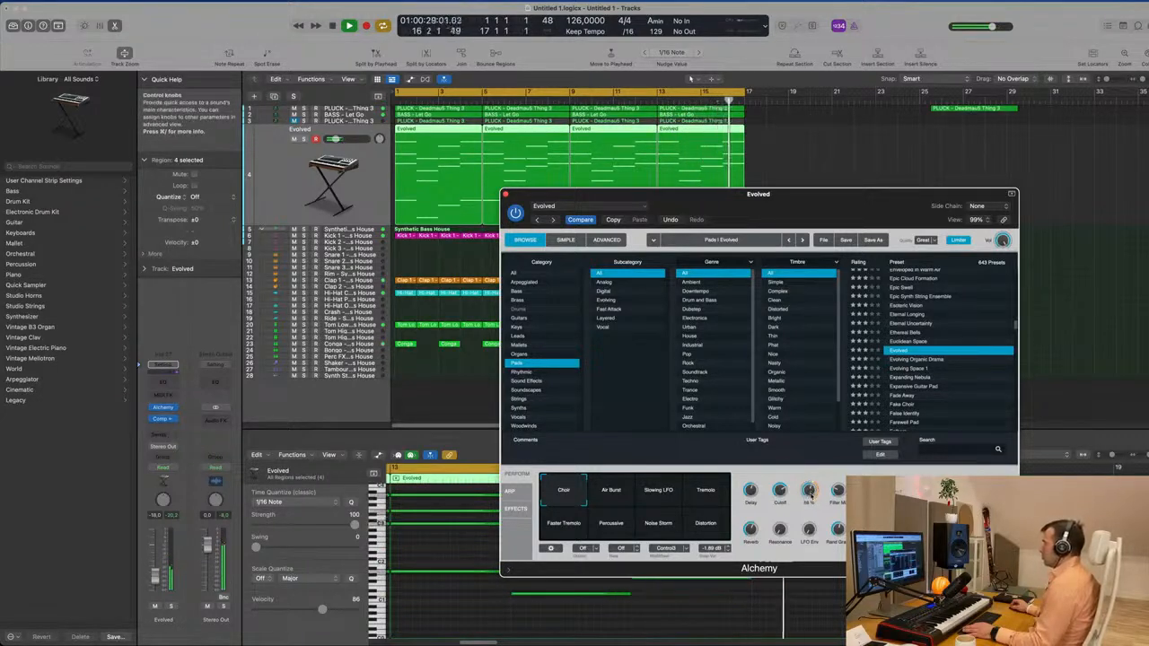
# Load the Expanding Nebula pad preset in Alchemy and reposition the plug-in window beside the track list and editor
pyautogui.moveTo(800, 202); pyautogui.dragTo(841, 180)
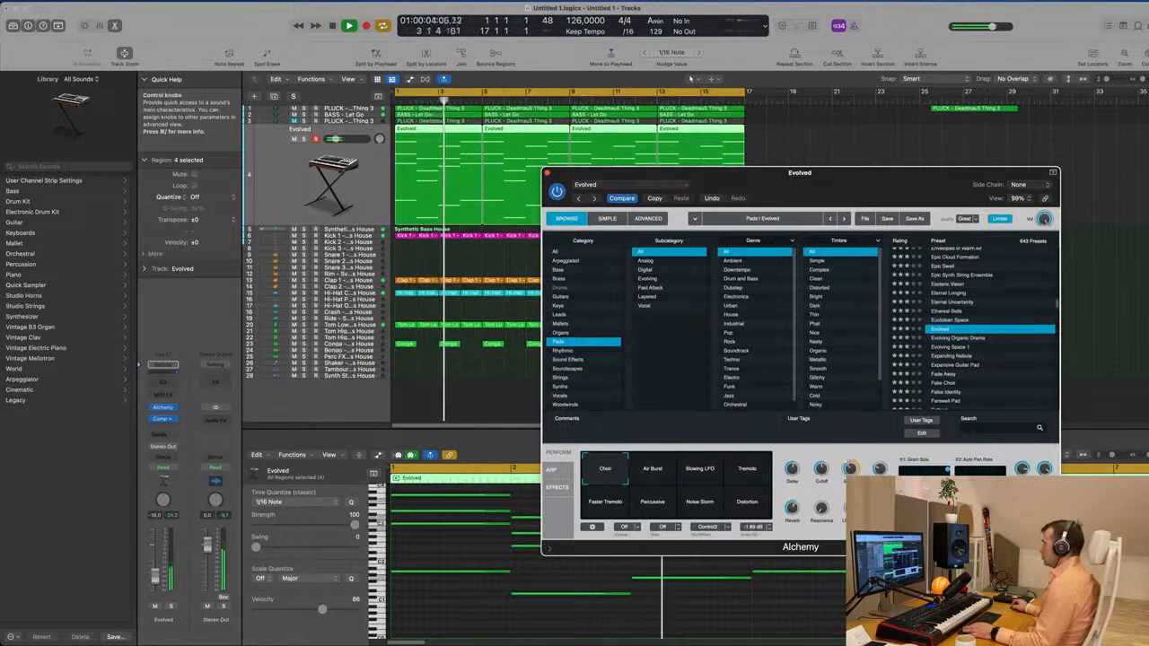
pyautogui.moveTo(682, 172); pyautogui.dragTo(607, 161)
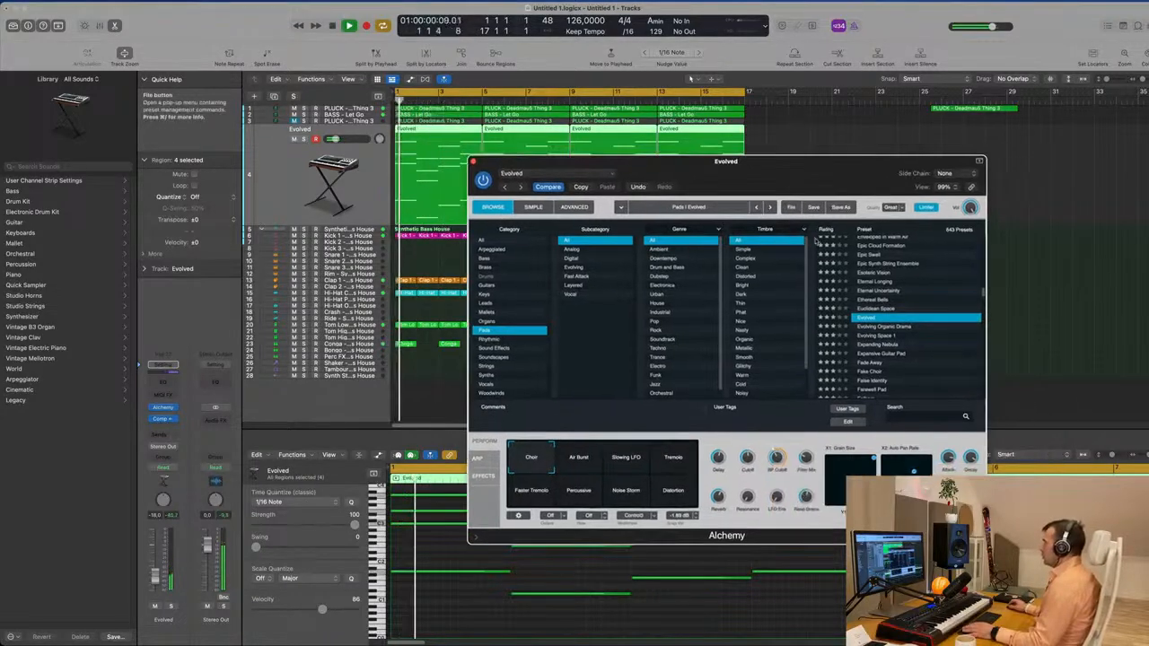
pyautogui.click(889, 346)
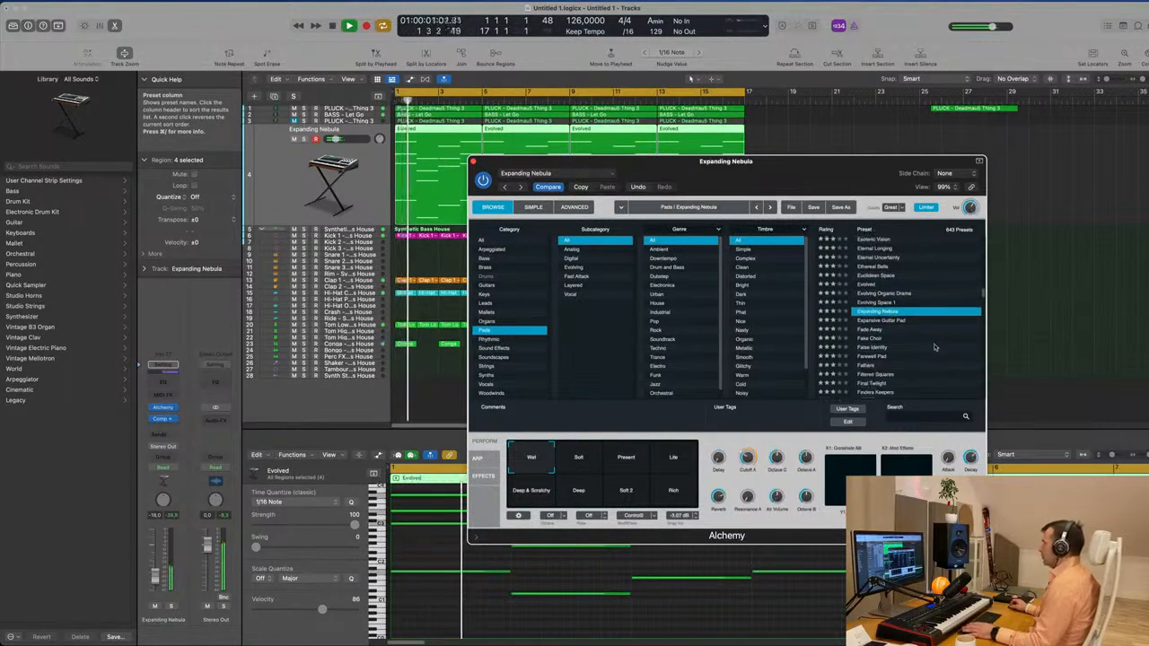
pyautogui.scroll(-5, 931, 367)
pyautogui.moveTo(682, 161); pyautogui.dragTo(815, 161)
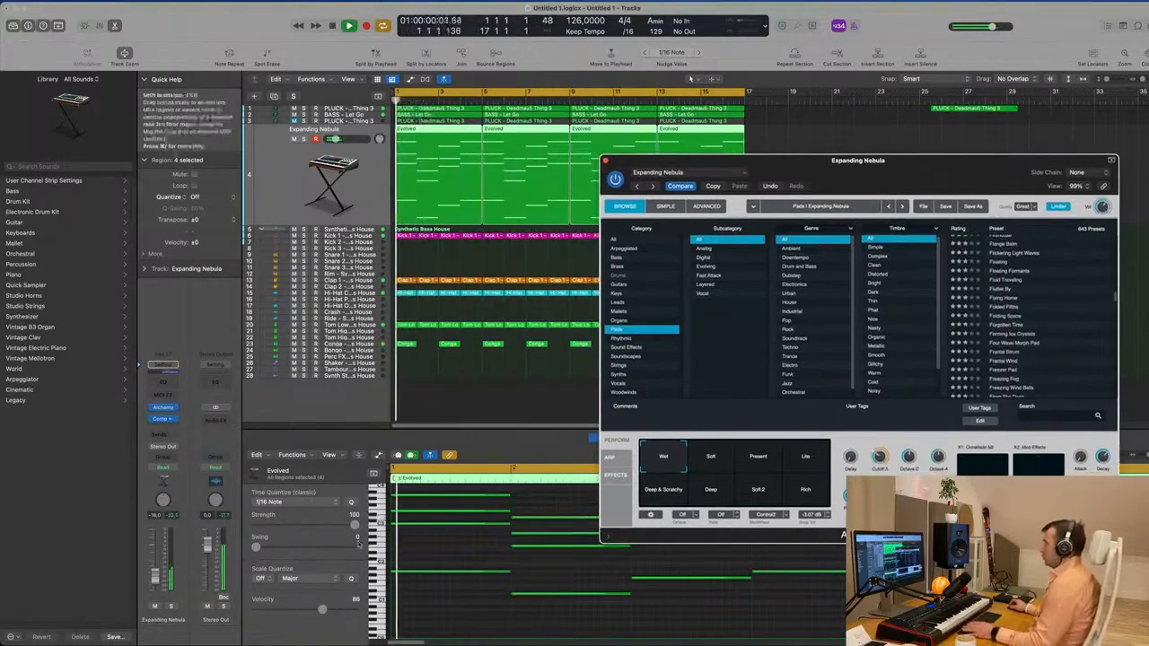
# Audition Expanding Nebula's Soft, Present, Lite, Deep & Scratchy and Deep snapshots during playback, then return to the Wet snapshot
pyautogui.click(169, 608)
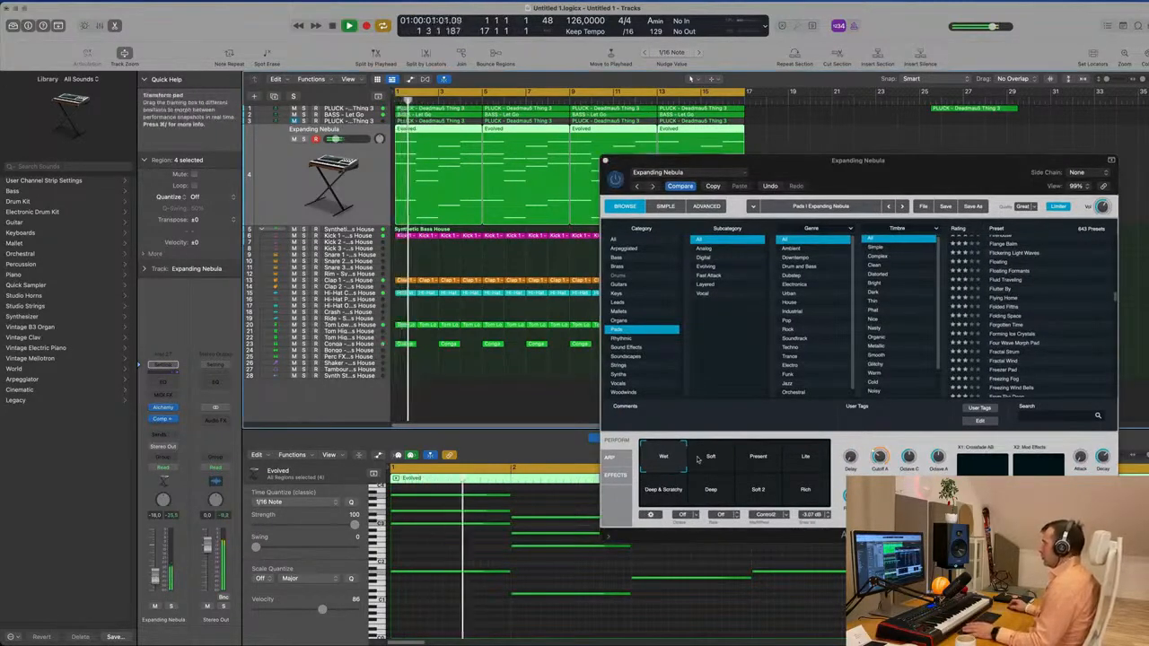
pyautogui.click(708, 460)
pyautogui.click(764, 461)
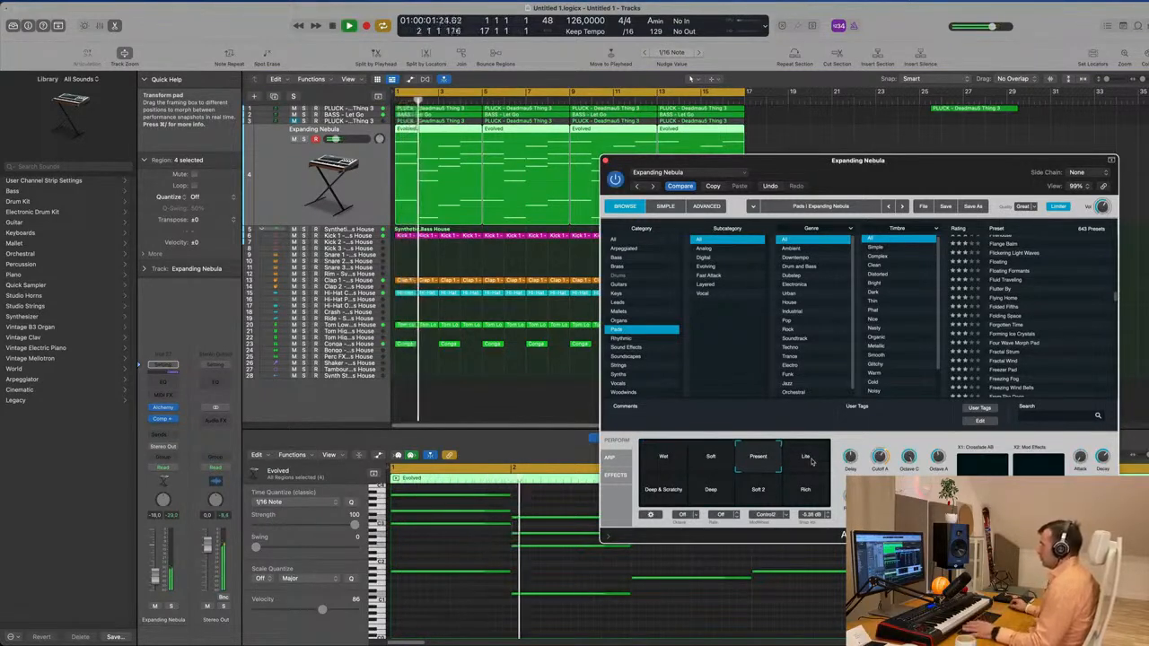
pyautogui.click(809, 460)
pyautogui.click(657, 499)
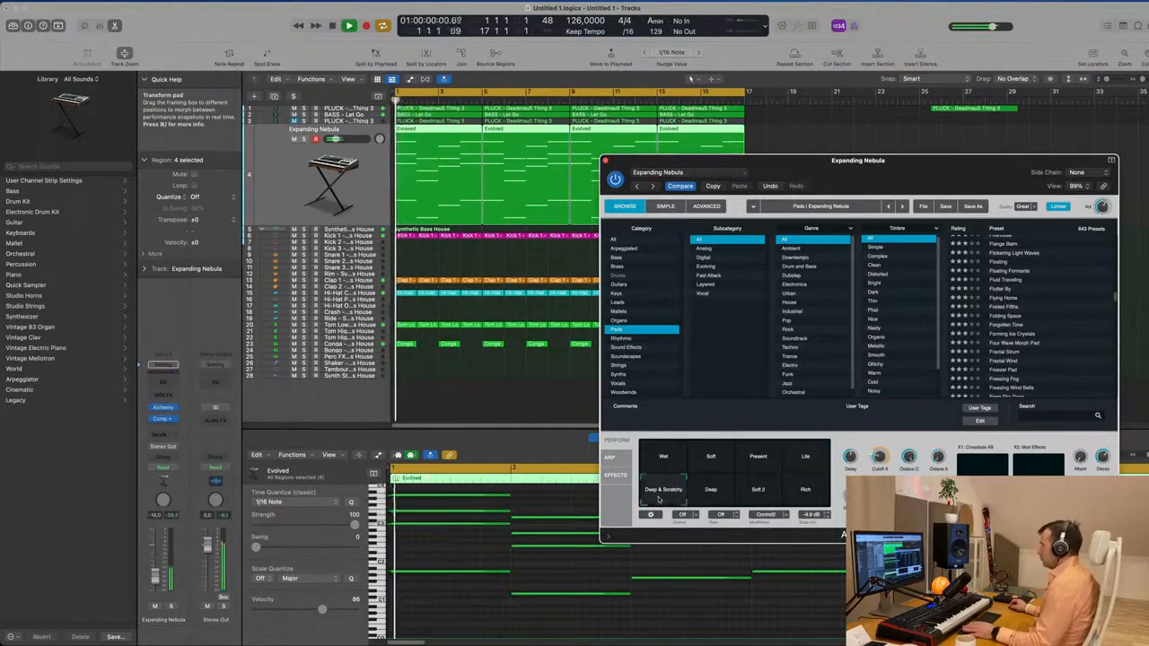
pyautogui.click(709, 492)
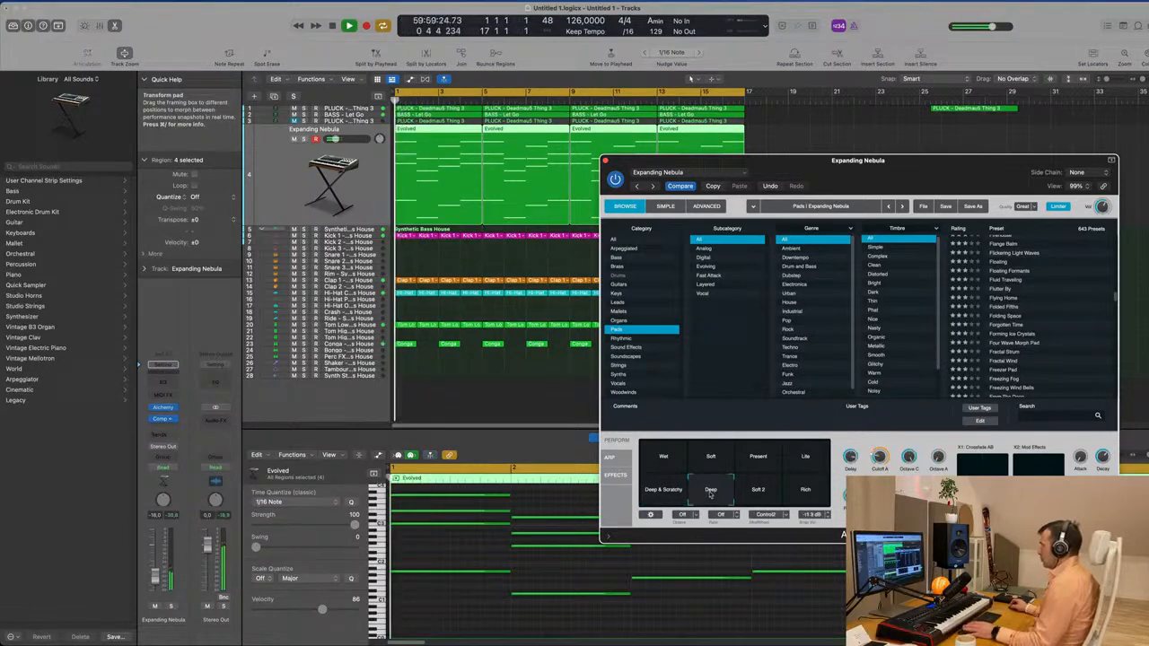
pyautogui.click(661, 457)
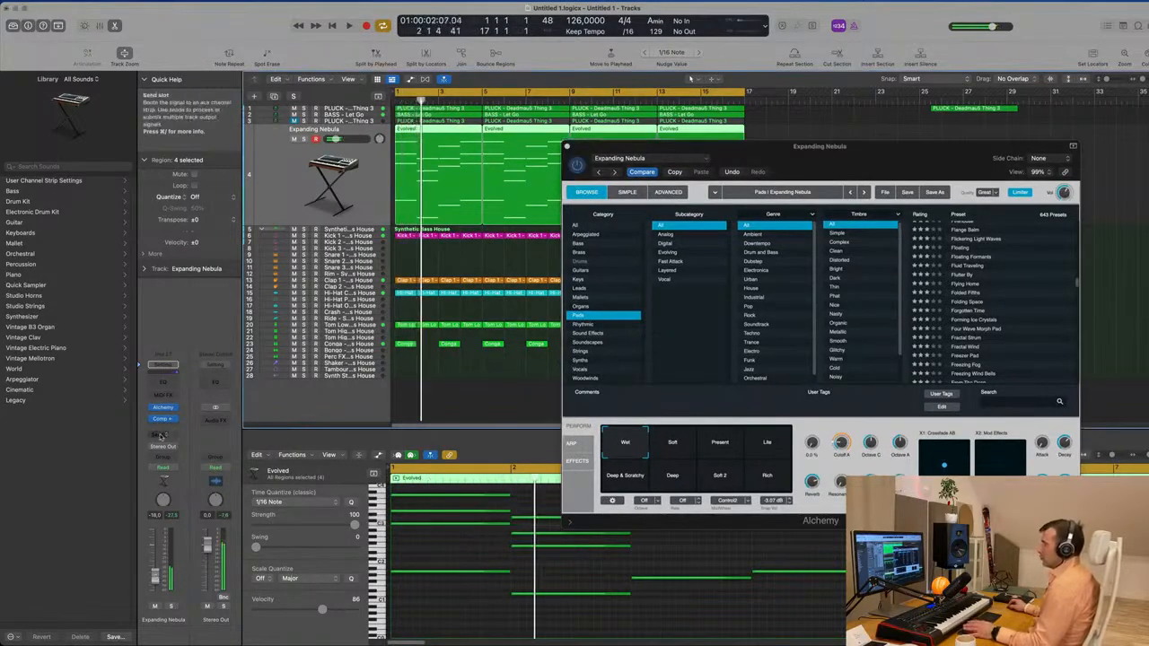
# Add a send on the Expanding Nebula track to the existing bus that feeds an aux channel
pyautogui.click(164, 436)
pyautogui.moveTo(180, 449)
pyautogui.click(260, 283)
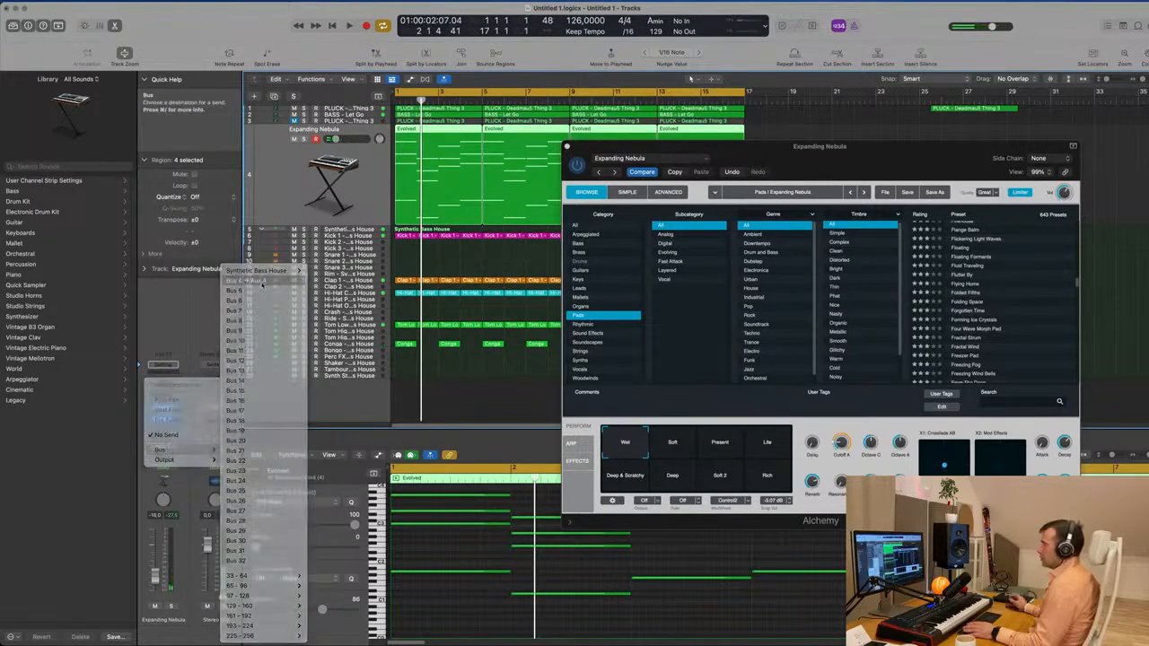
# Send the Expanding Nebula track to Bus 4 and raise Alchemy's Octave C control while playing the loop
pyautogui.moveTo(176, 431)
pyautogui.mouseDown()
pyautogui.moveTo(179, 405)
pyautogui.moveTo(175, 437)
pyautogui.mouseUp()
pyautogui.press('space')
pyautogui.moveTo(874, 150); pyautogui.dragTo(826, 150)
pyautogui.moveTo(825, 444); pyautogui.dragTo(832, 377)
pyautogui.press('space')
pyautogui.press('space')
# Load the From The Deep preset from Alchemy's Pads category and play it back
pyautogui.scroll(-3, 913, 332)
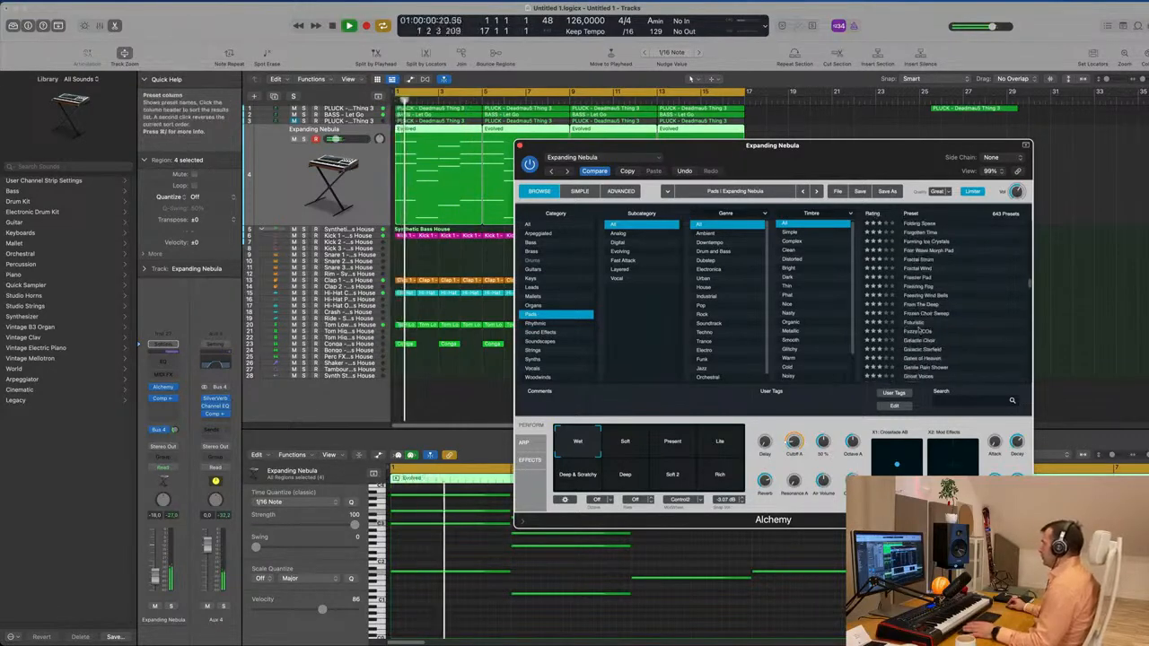
pyautogui.click(929, 305)
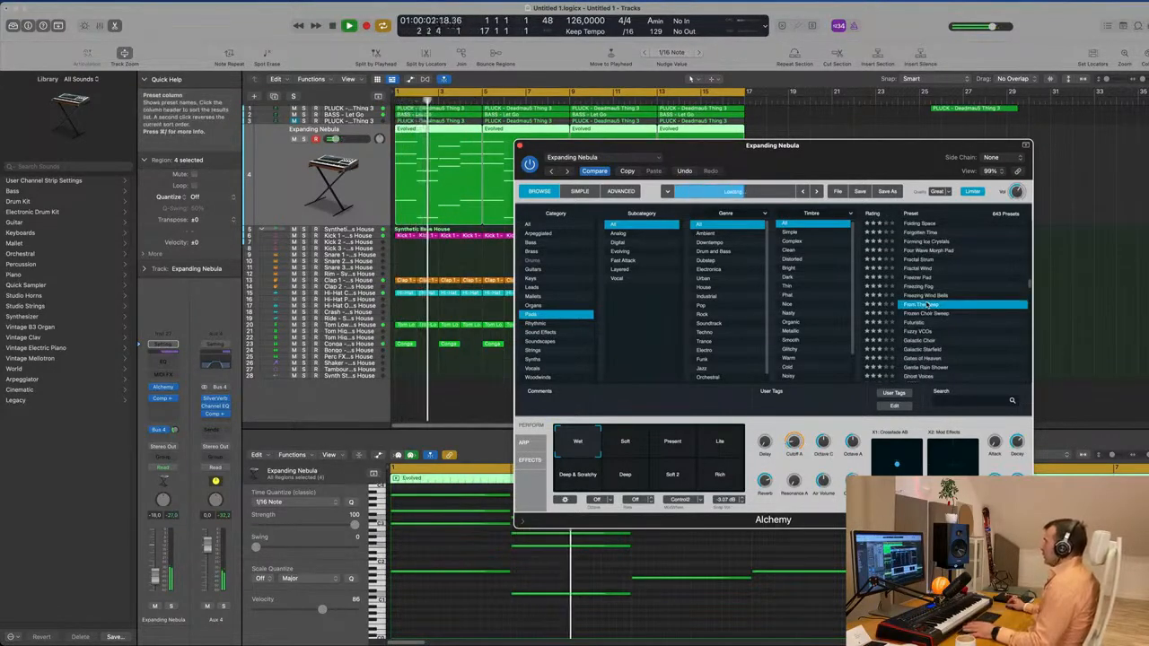
pyautogui.press('space')
pyautogui.press('space')
pyautogui.scroll(-1, 987, 301)
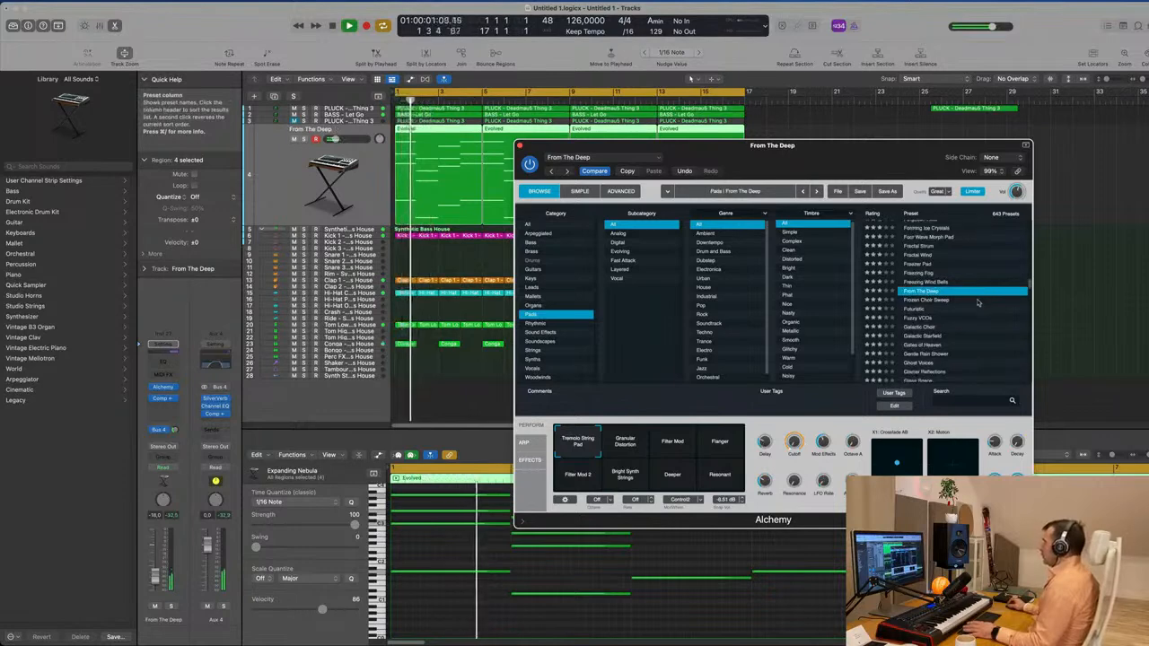
# Audition the transform pad's Granular Distortion, Filter Mod and Flanger snapshots during playback and settle on Deeper
pyautogui.moveTo(772, 145); pyautogui.dragTo(724, 160)
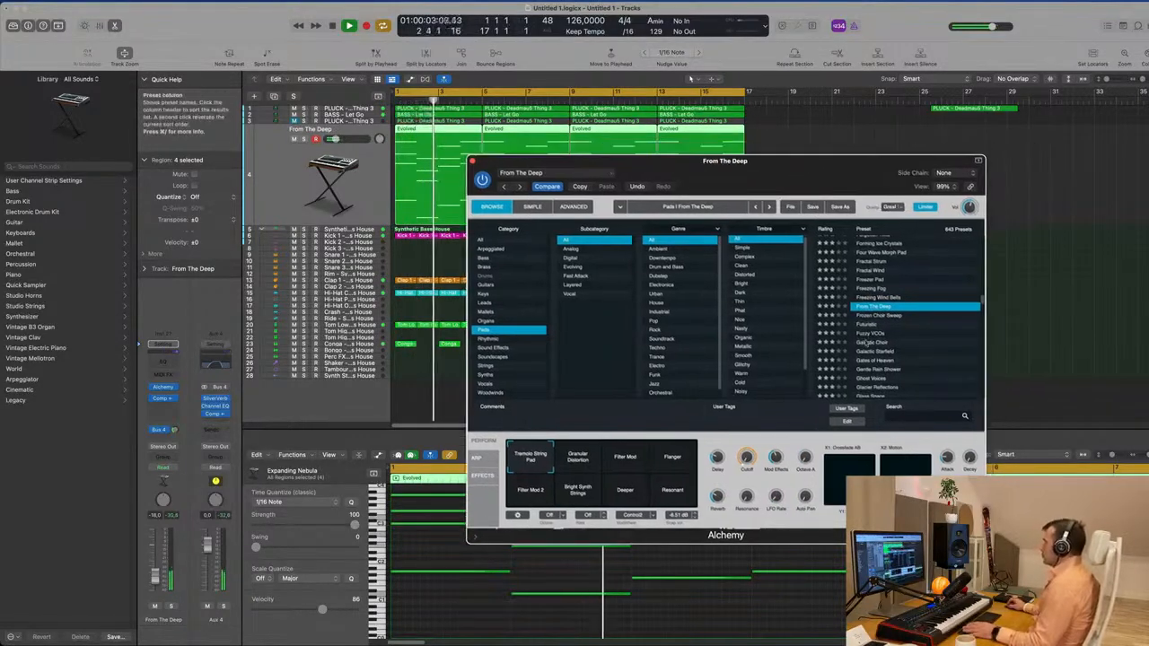
pyautogui.click(579, 459)
pyautogui.click(623, 460)
pyautogui.press('space')
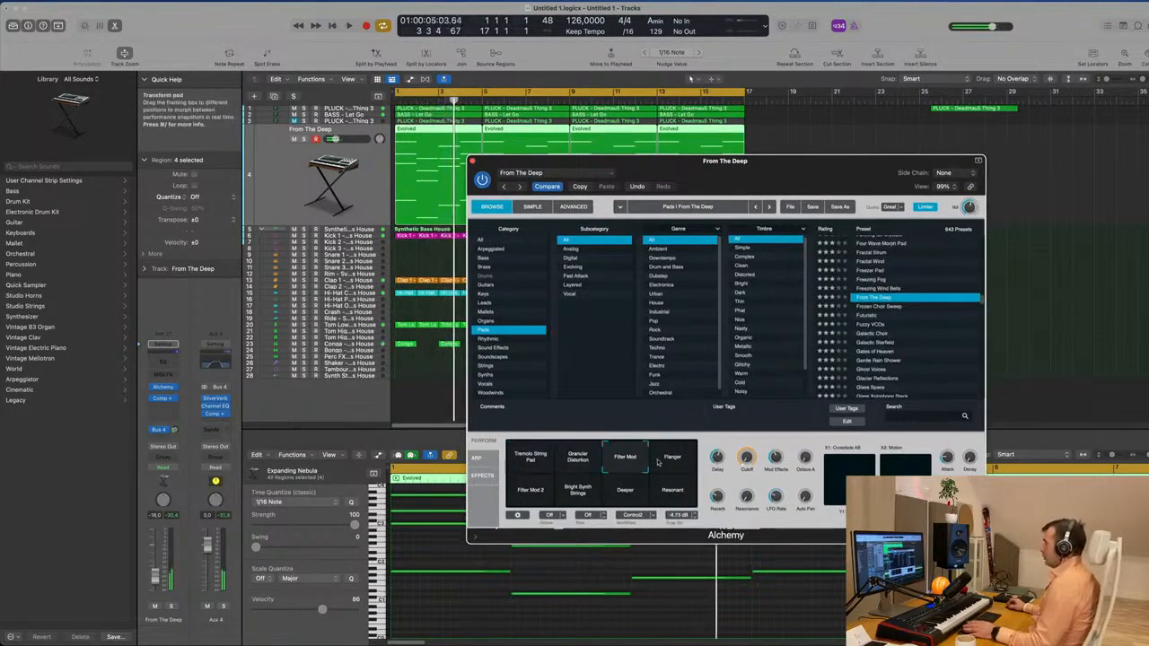
pyautogui.click(672, 459)
pyautogui.press('space')
pyautogui.click(639, 490)
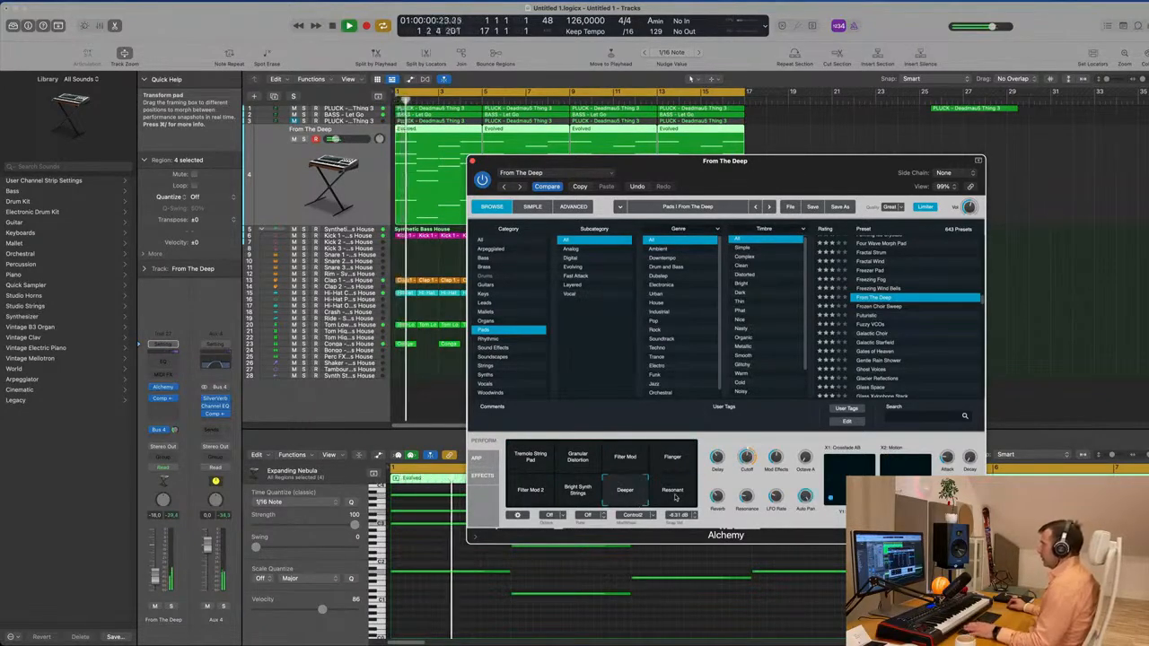
# Adjust the From The Deep track's volume to about -15.8 dB during playback and hide the Alchemy window
pyautogui.moveTo(786, 162); pyautogui.dragTo(922, 149)
pyautogui.press('space')
pyautogui.press('space')
pyautogui.click(156, 574)
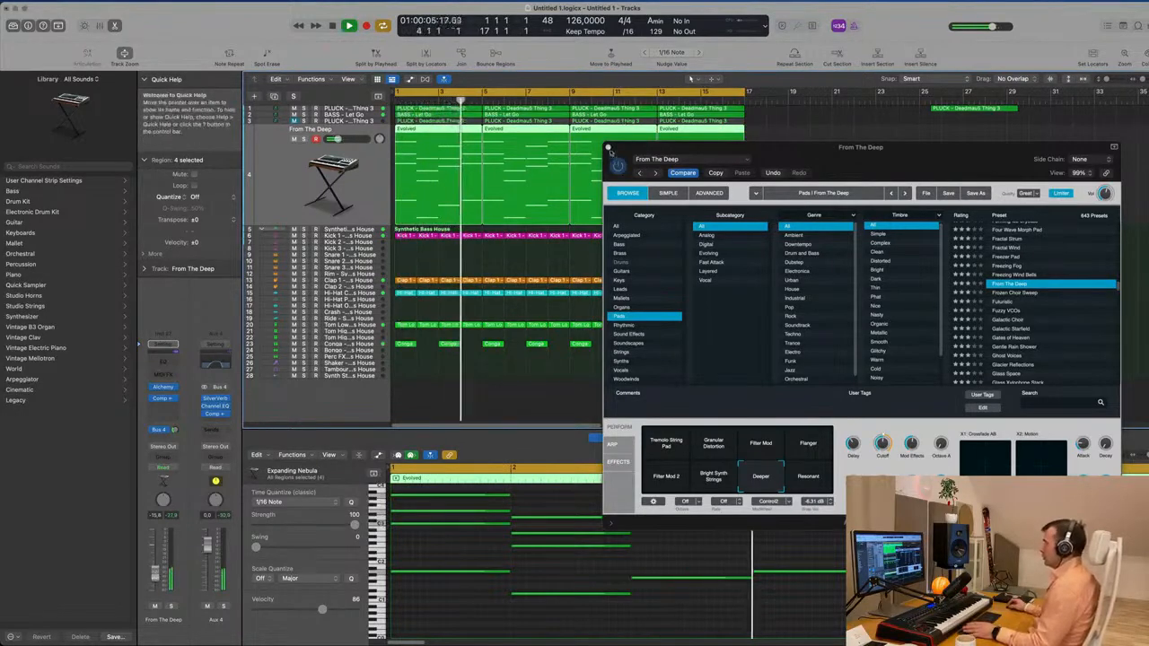
pyautogui.press('v')
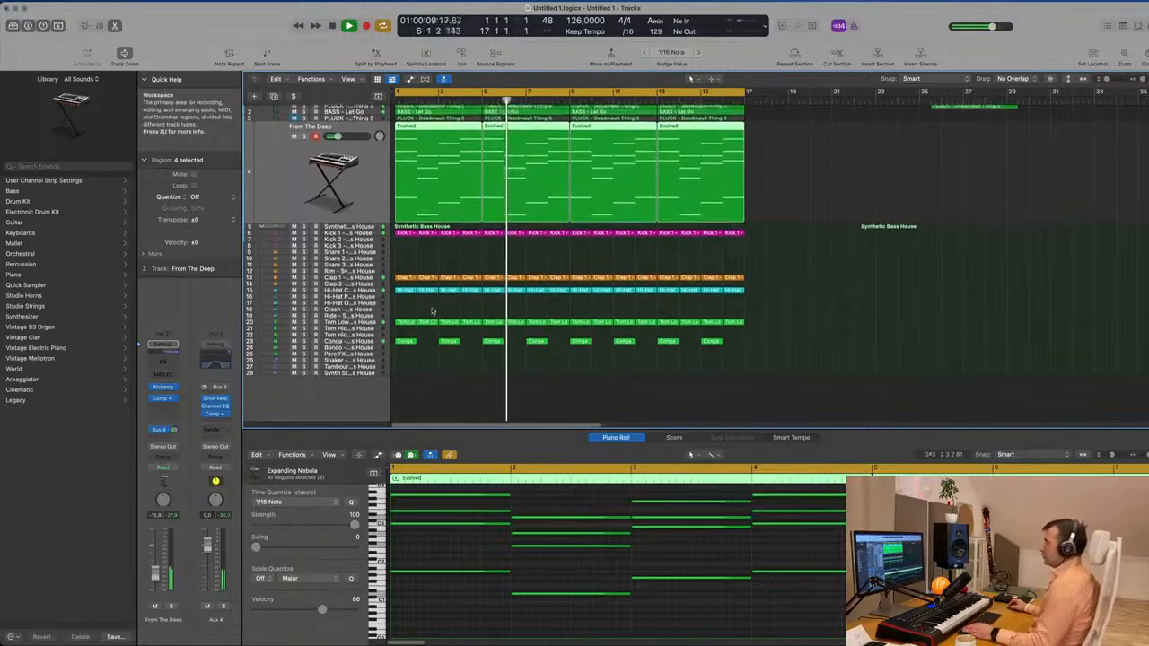
# Select the Kick 1 track with its regions and restart playback from the beginning
pyautogui.click(405, 236)
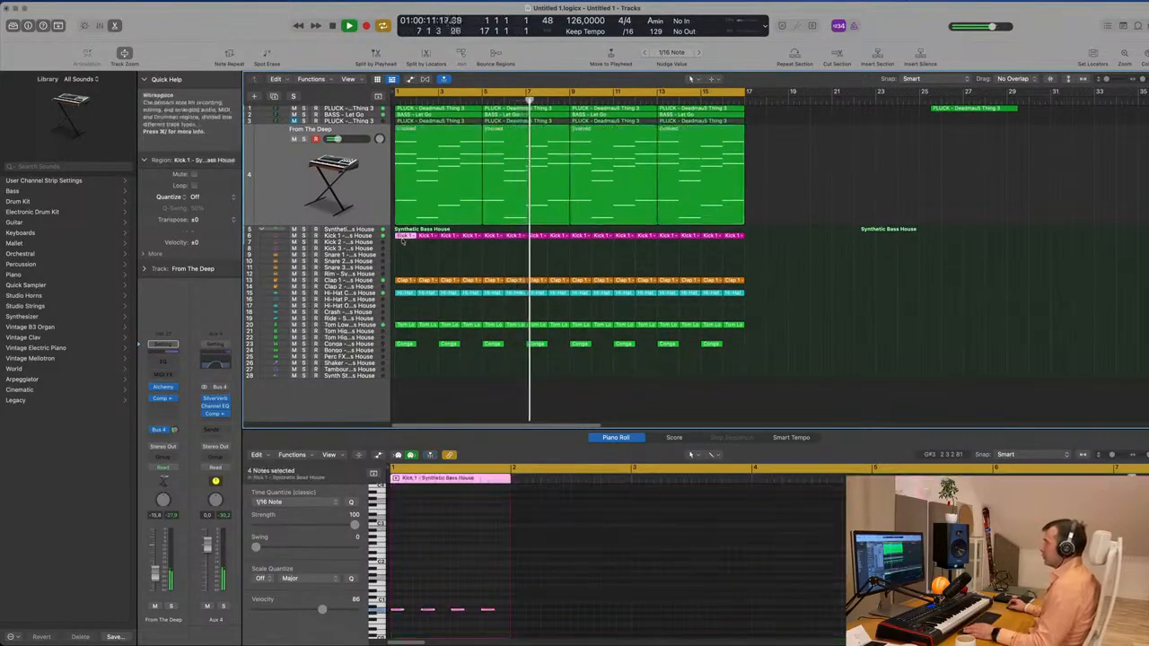
pyautogui.click(318, 236)
pyautogui.press('Return')
pyautogui.press('Return')
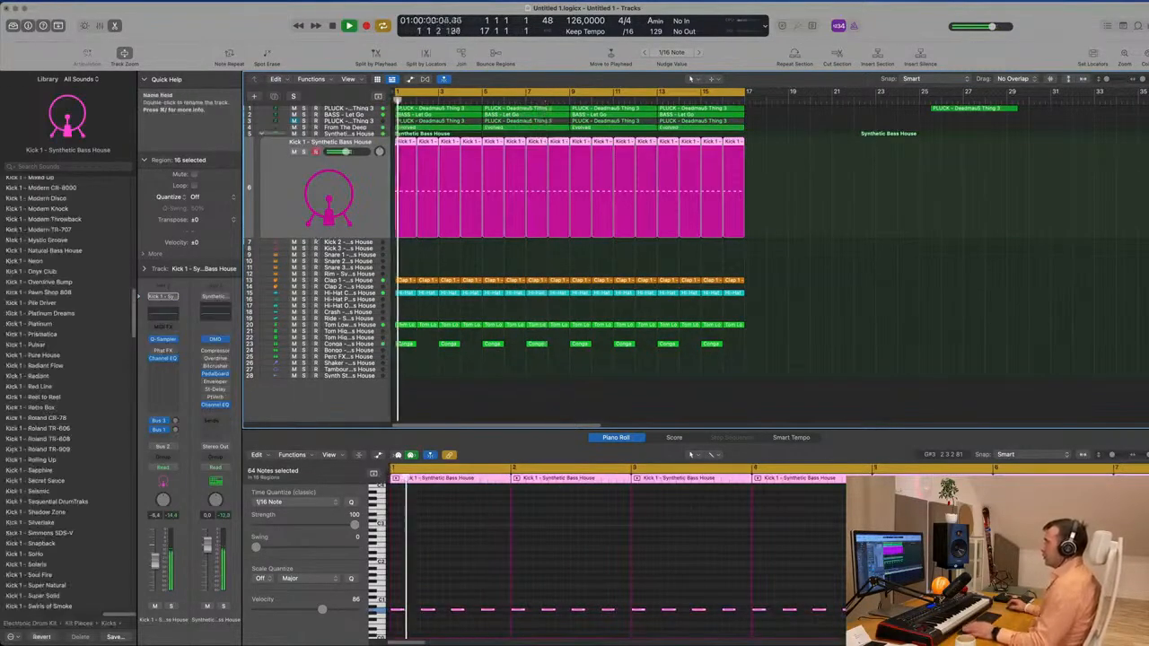
# Set the Kick 1 Channel EQ's 75 Hz low shelf to +6.0 dB and lower the track's volume slightly
pyautogui.click(169, 315)
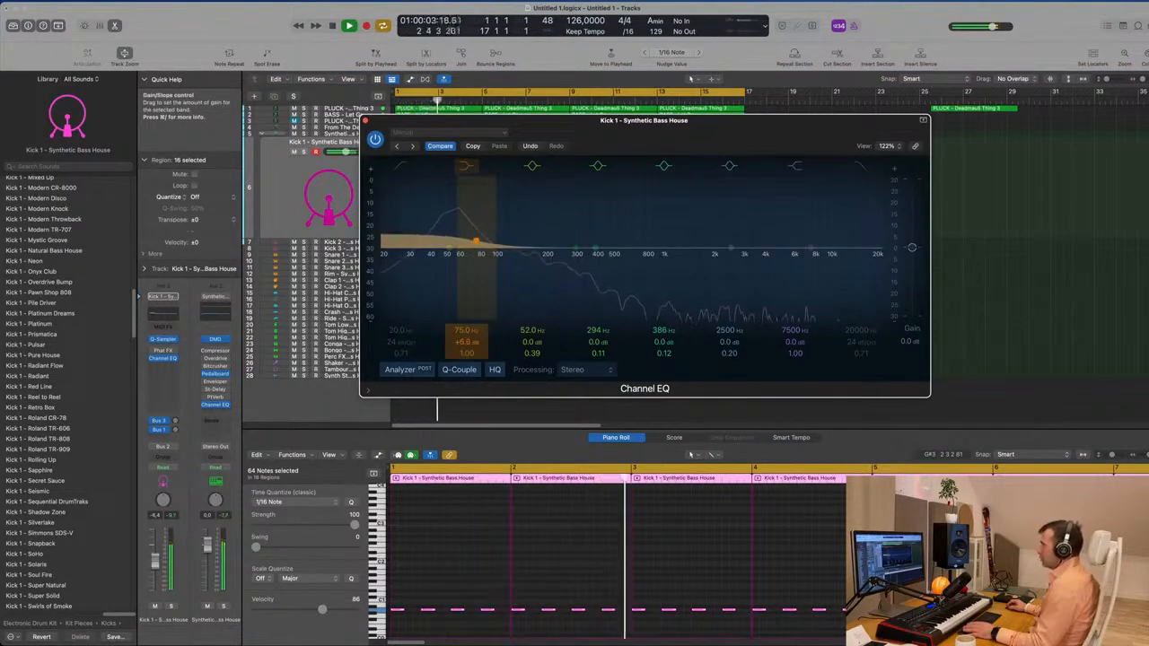
pyautogui.moveTo(466, 342); pyautogui.dragTo(467, 341)
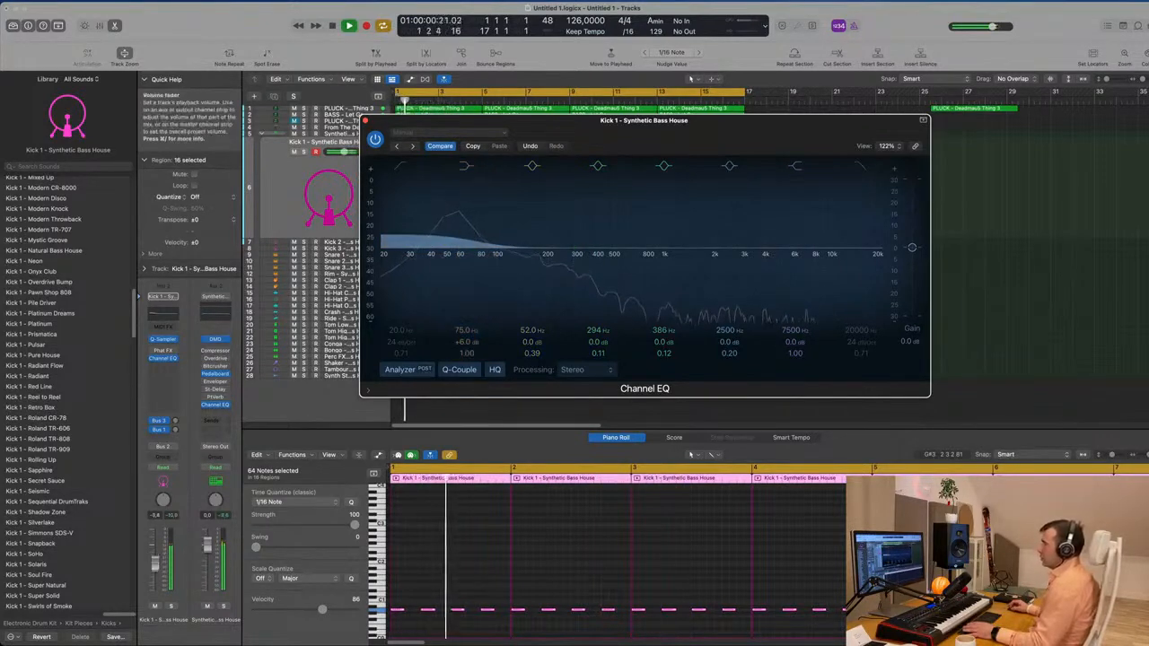
pyautogui.moveTo(155, 560); pyautogui.dragTo(155, 564)
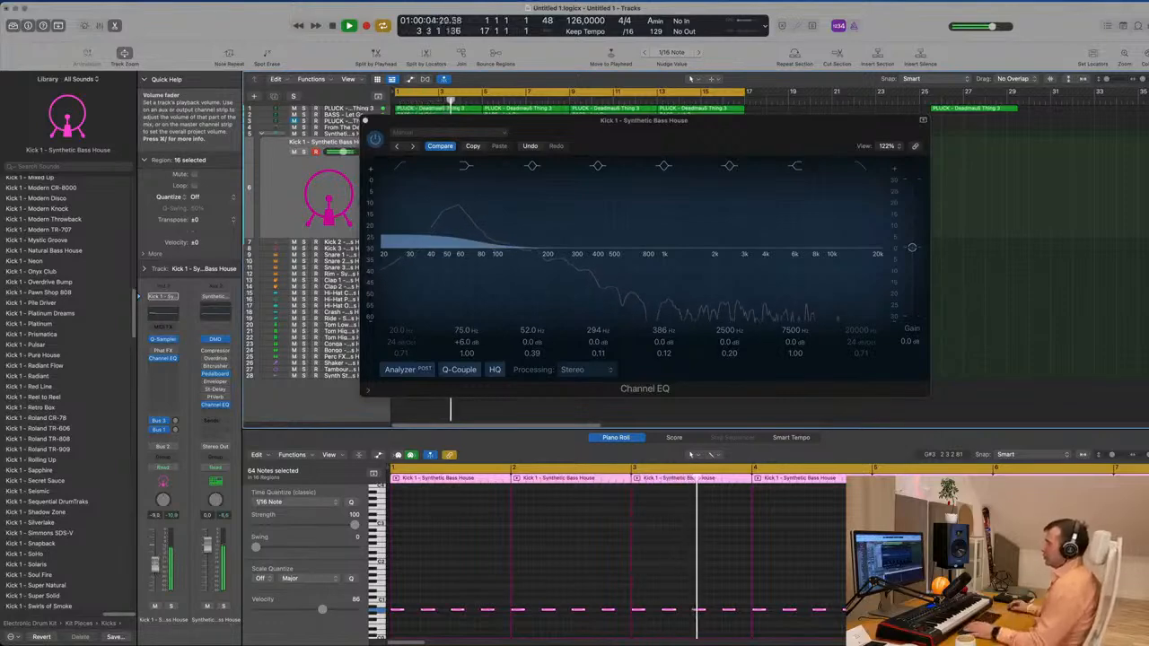
pyautogui.click(364, 119)
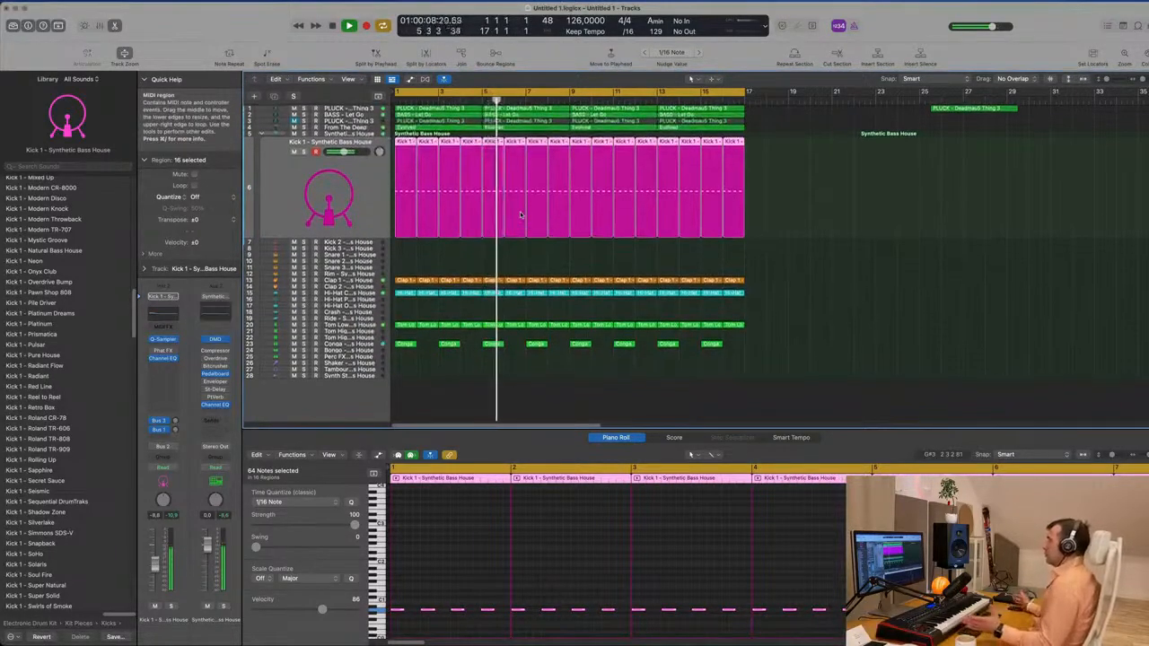
# Duplicate the BASS - Let Go track without its regions and raise the new track's Bus 4 send
pyautogui.click(284, 115)
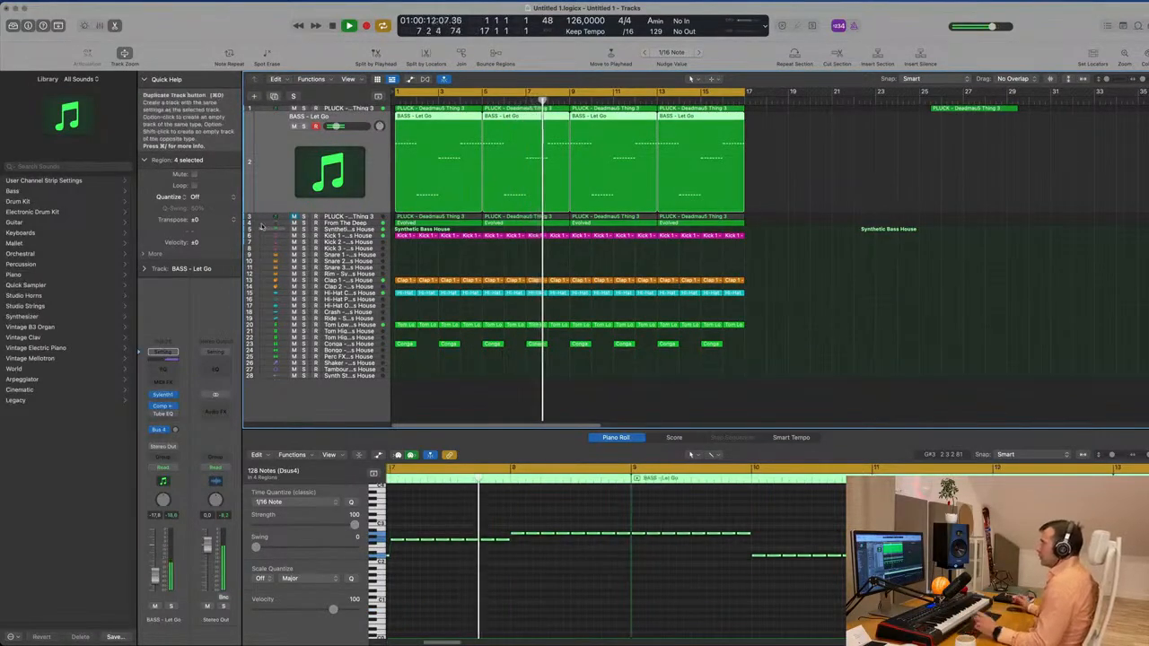
pyautogui.click(274, 96)
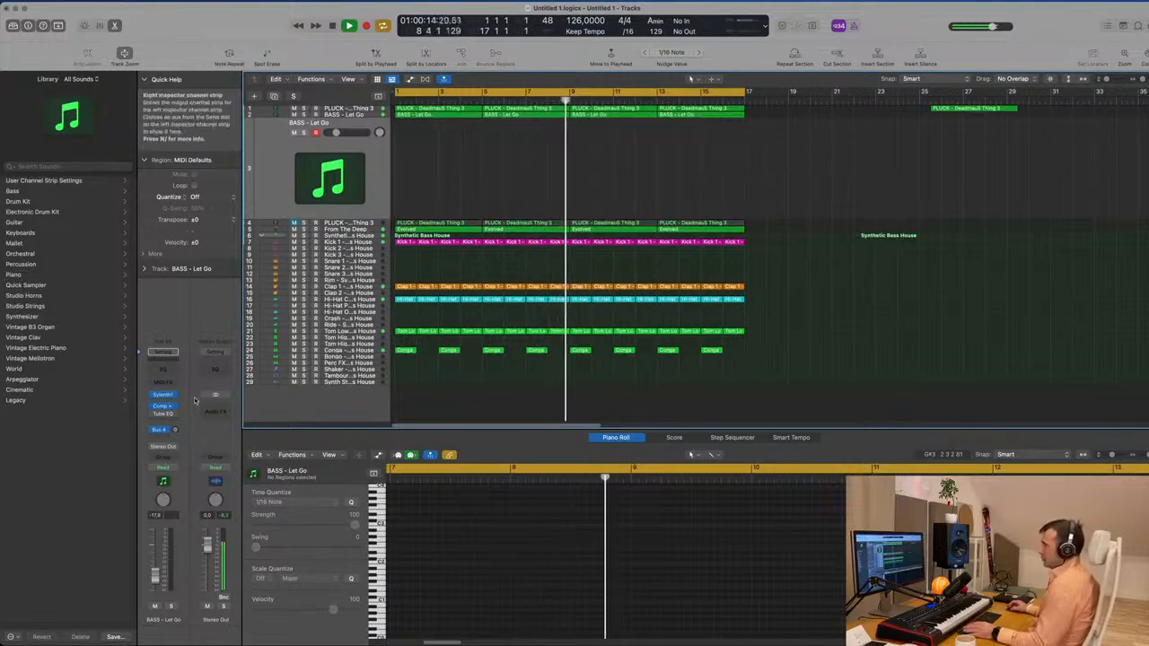
pyautogui.moveTo(175, 430); pyautogui.dragTo(175, 401)
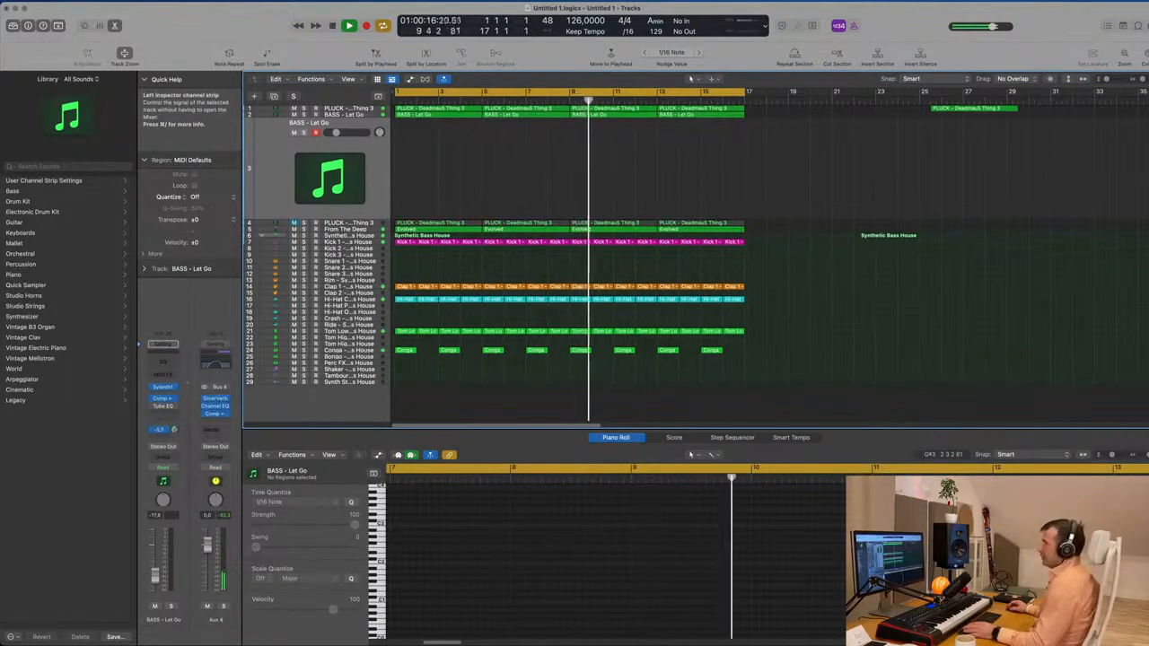
# Load the PLUCK - 4AM preset in the duplicate track's Sylenth1 and lower the track's volume
pyautogui.click(163, 387)
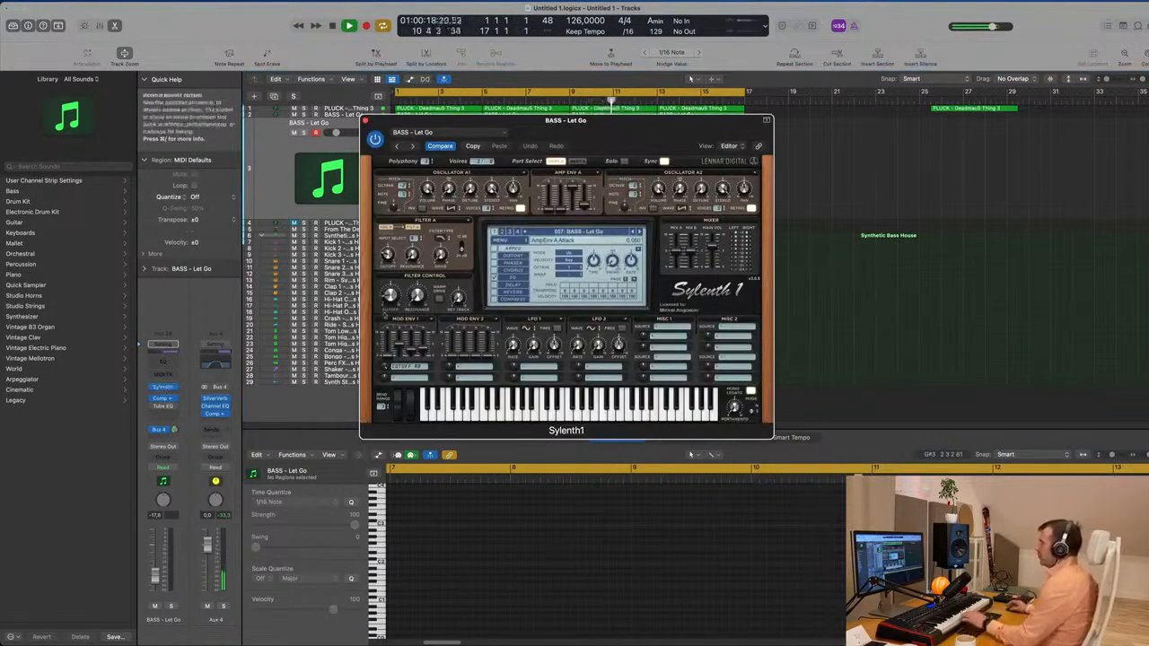
pyautogui.moveTo(641, 131); pyautogui.dragTo(740, 188)
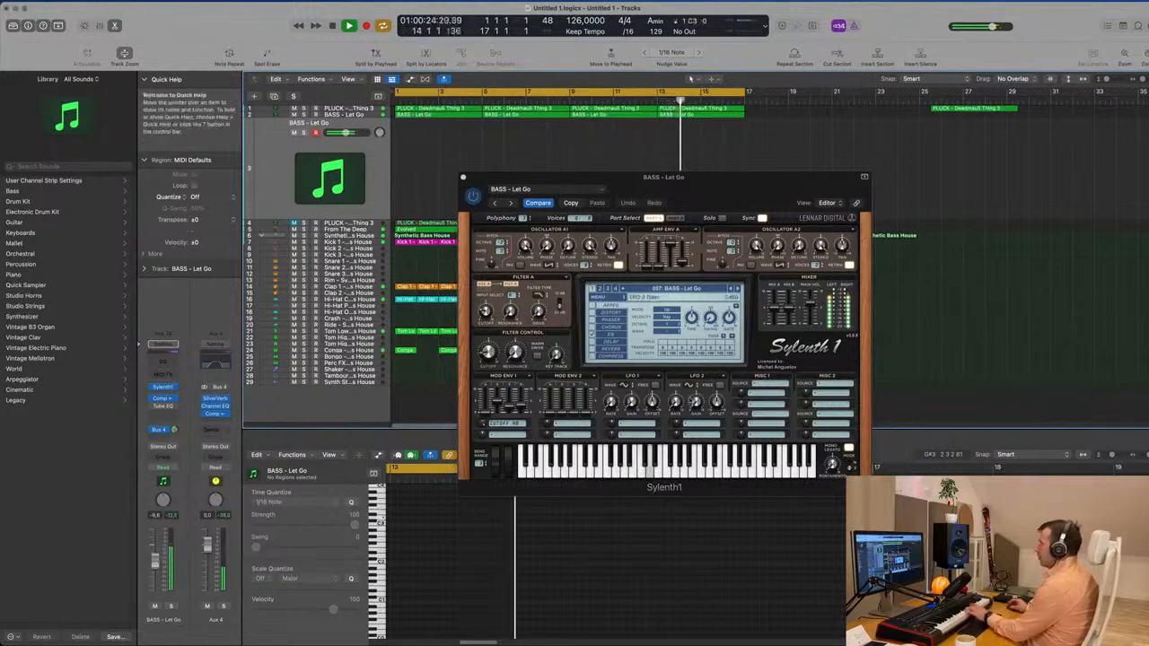
pyautogui.moveTo(756, 186); pyautogui.dragTo(733, 183)
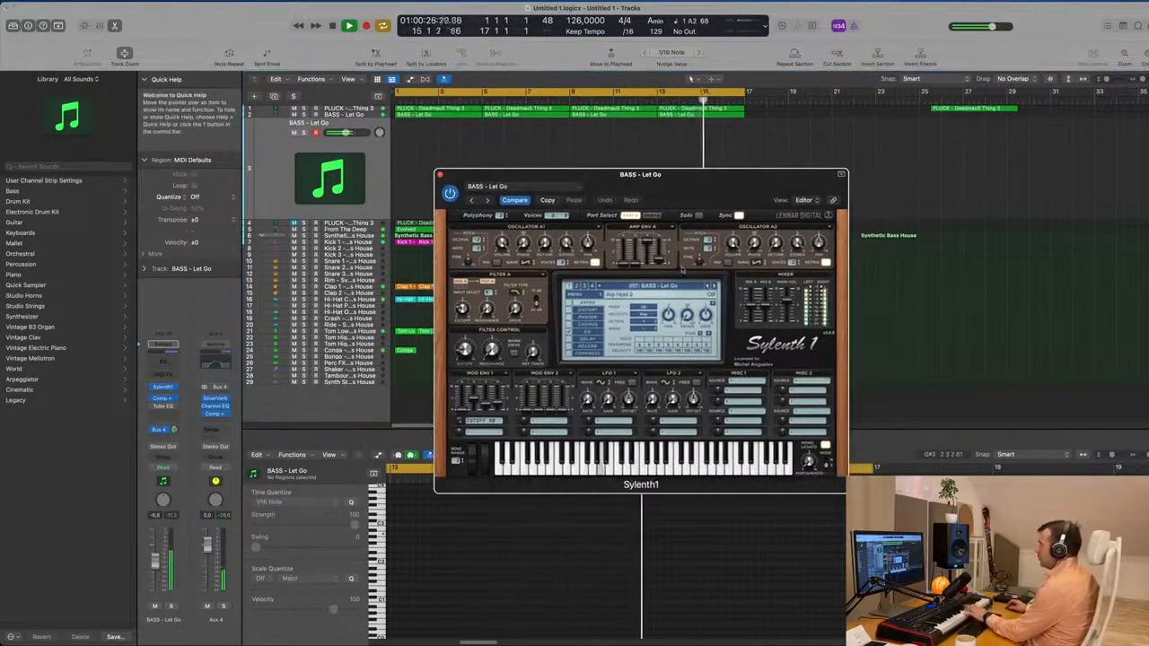
pyautogui.click(649, 287)
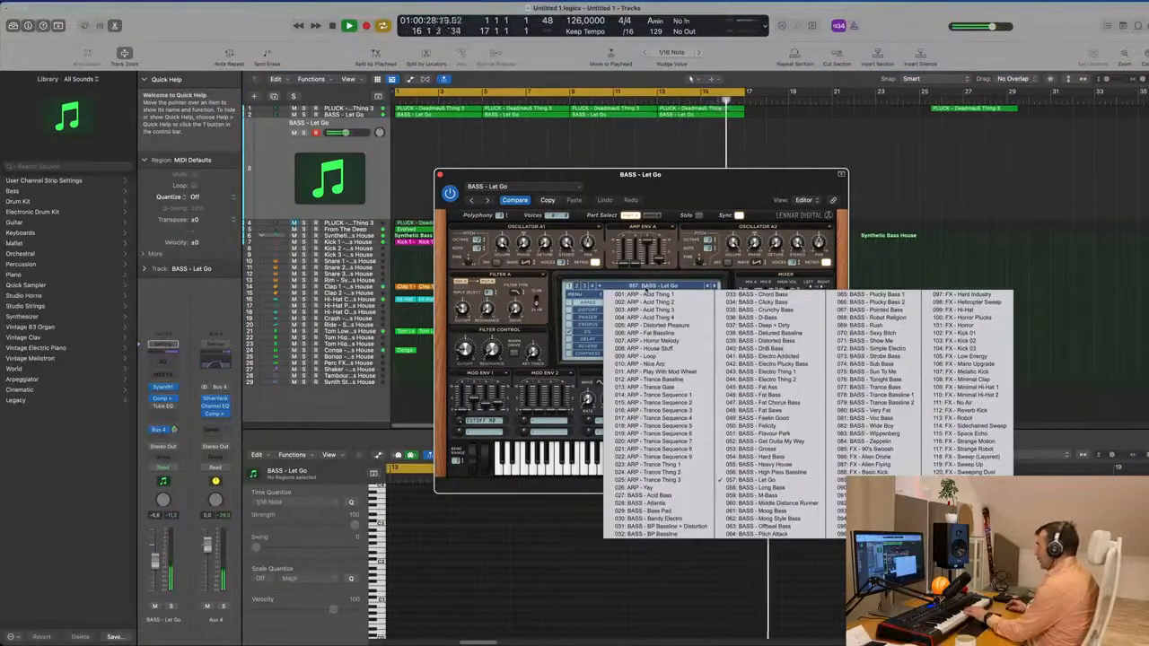
pyautogui.click(577, 287)
pyautogui.click(584, 286)
pyautogui.click(626, 286)
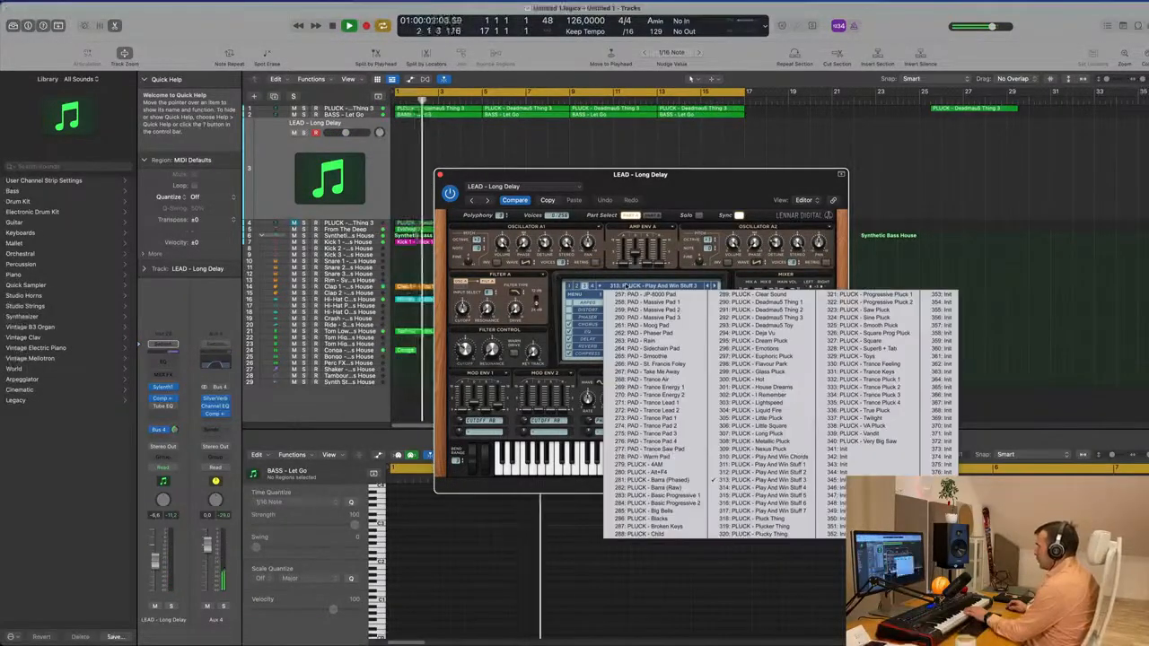
pyautogui.click(679, 465)
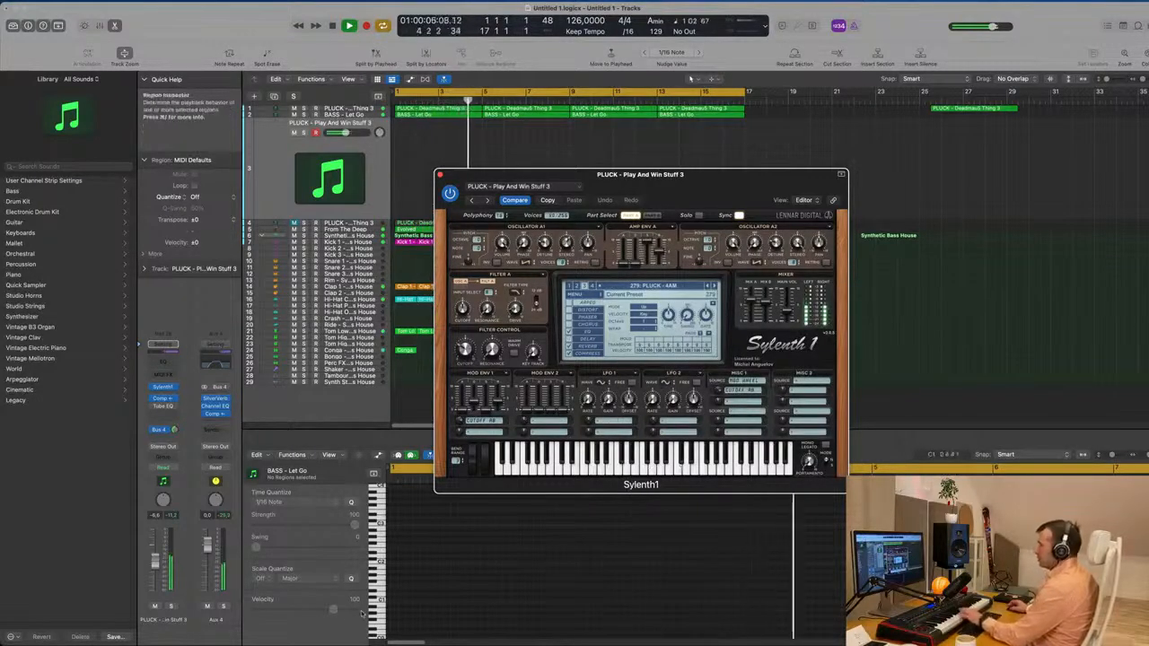
pyautogui.click(156, 574)
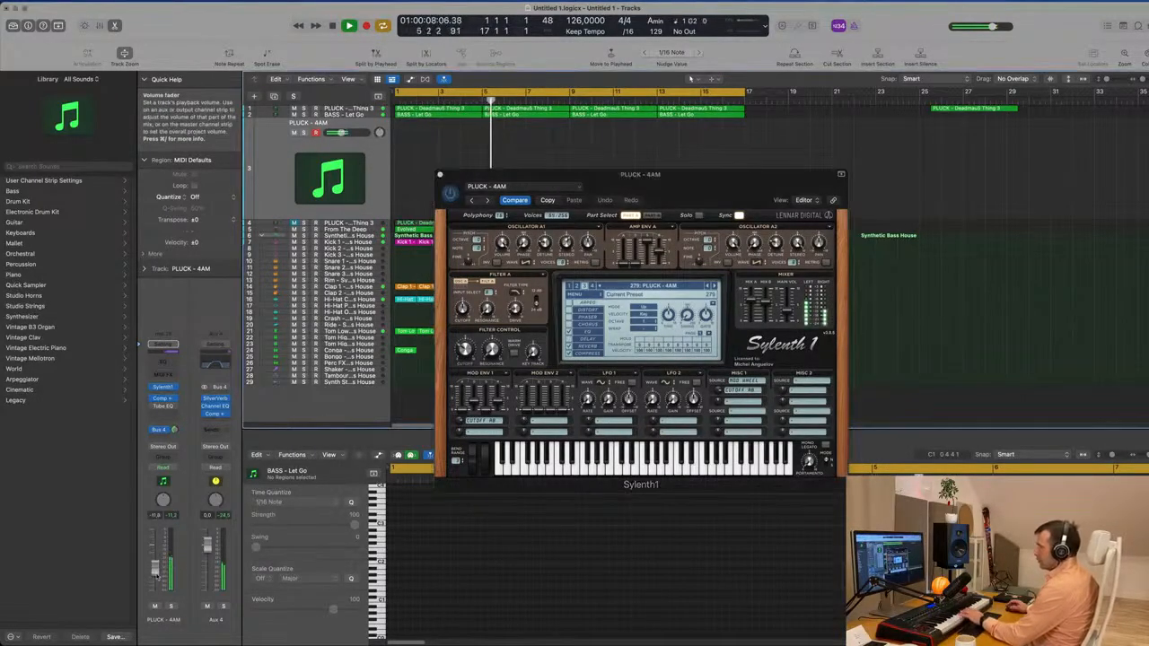
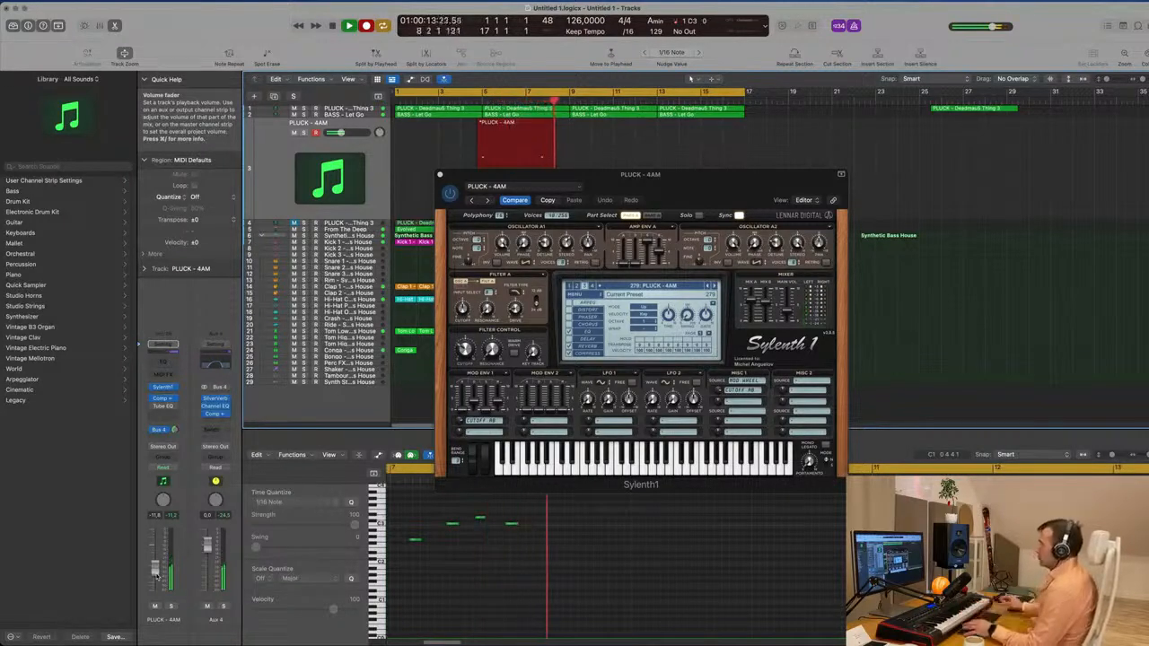
# Stop the recording, move the recorded PLUCK - 4AM region to bar 1 and open it in the Piano Roll
pyautogui.press('space')
pyautogui.moveTo(666, 175); pyautogui.dragTo(1046, 184)
pyautogui.moveTo(545, 125); pyautogui.dragTo(448, 130)
pyautogui.doubleClick(445, 124)
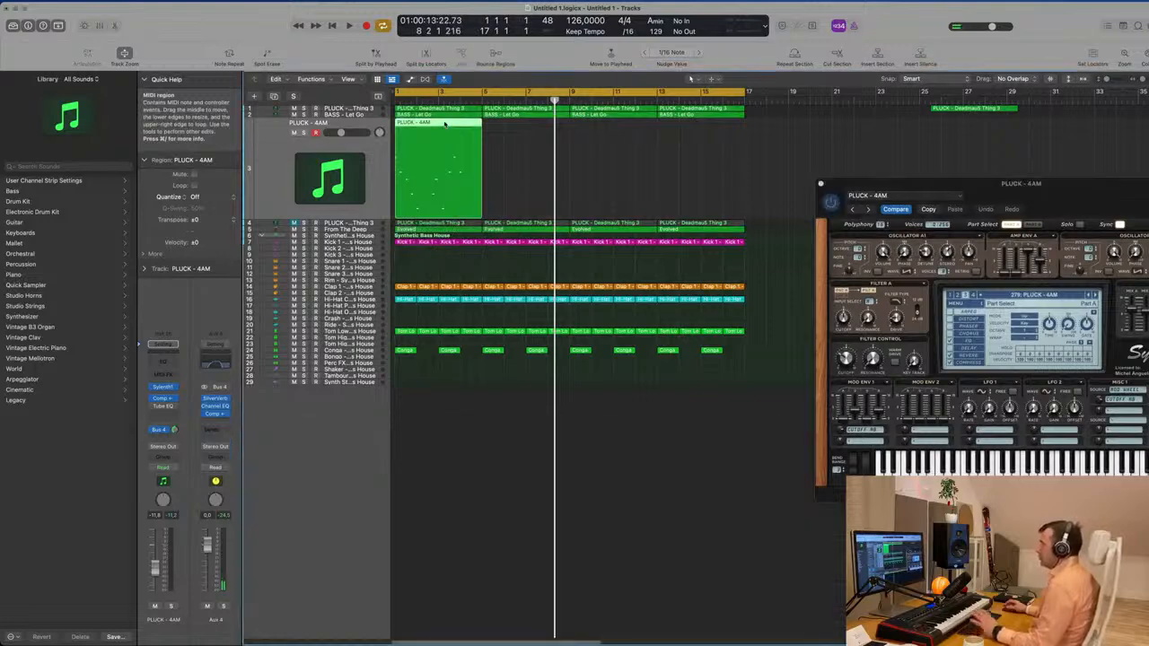
pyautogui.doubleClick(445, 124)
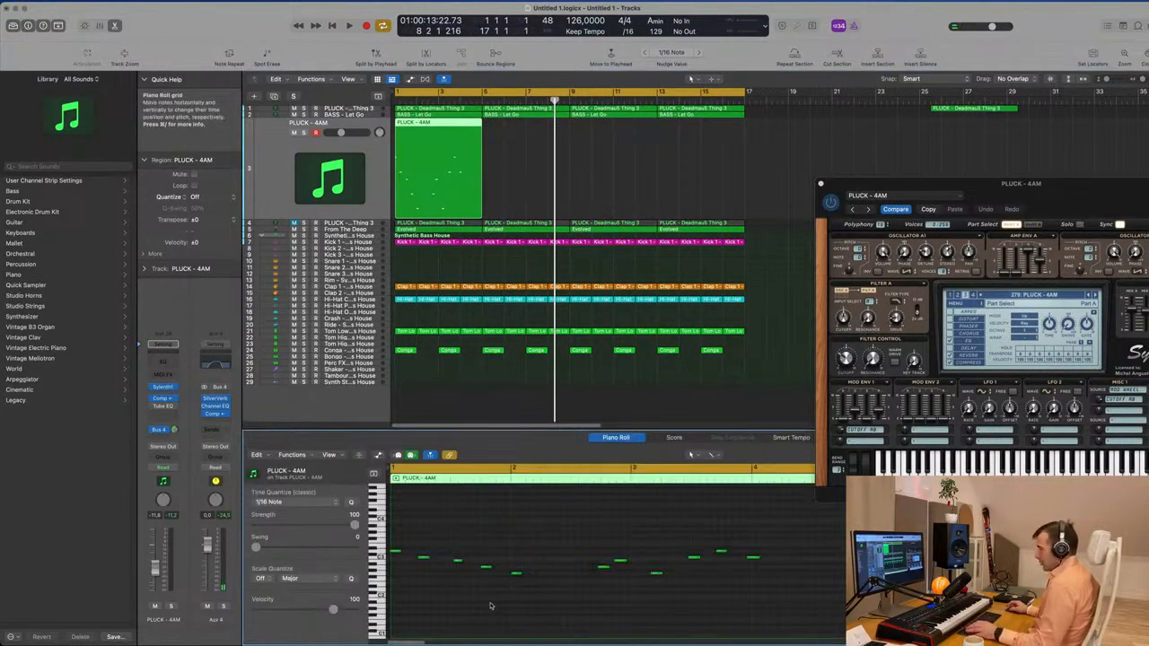
# Quantize all notes of the PLUCK - 4AM region to 1/16 notes and play it from the beginning
pyautogui.press('Return')
pyautogui.press('space')
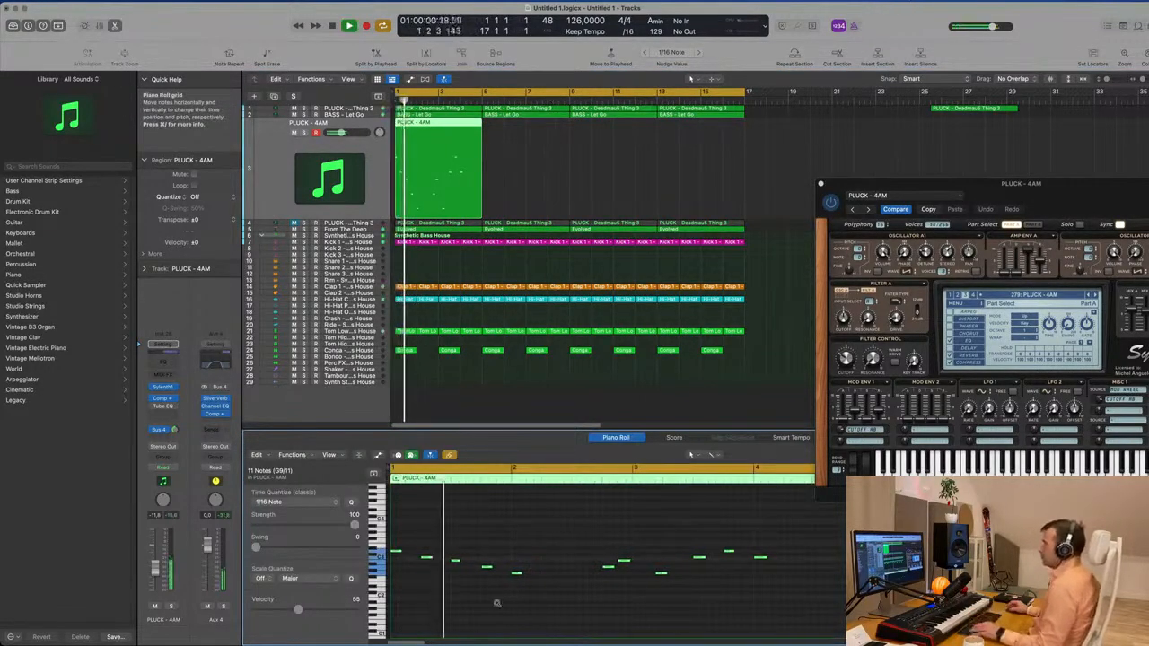
pyautogui.scroll(-1, 529, 604)
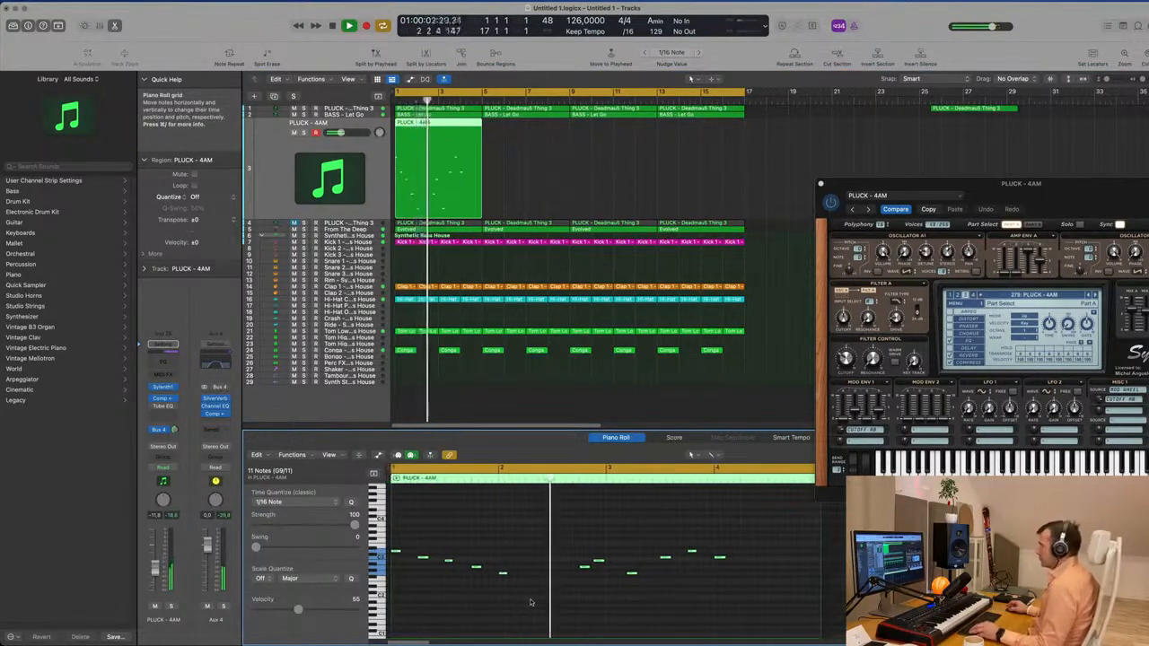
pyautogui.scroll(-3, 532, 603)
pyautogui.scroll(1, 521, 599)
pyautogui.hscroll(1, 507, 598)
# Shift the low note just after the start of bar 3 slightly earlier and replay the melody from the beginning
pyautogui.press('space')
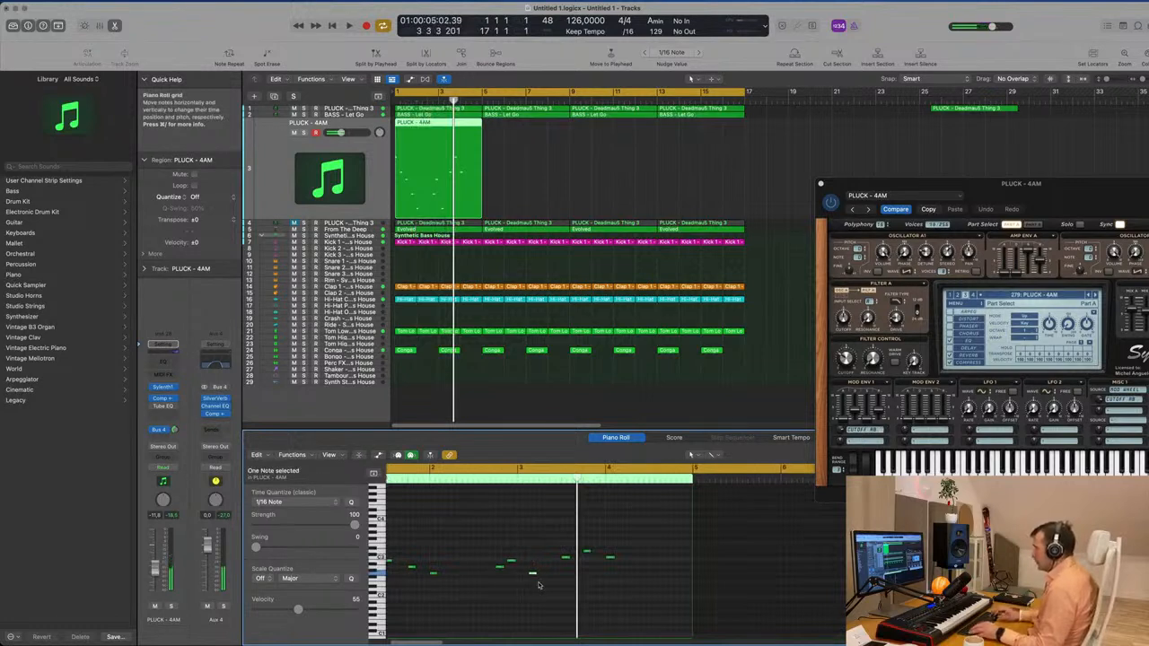
pyautogui.press('Return')
pyautogui.press('space')
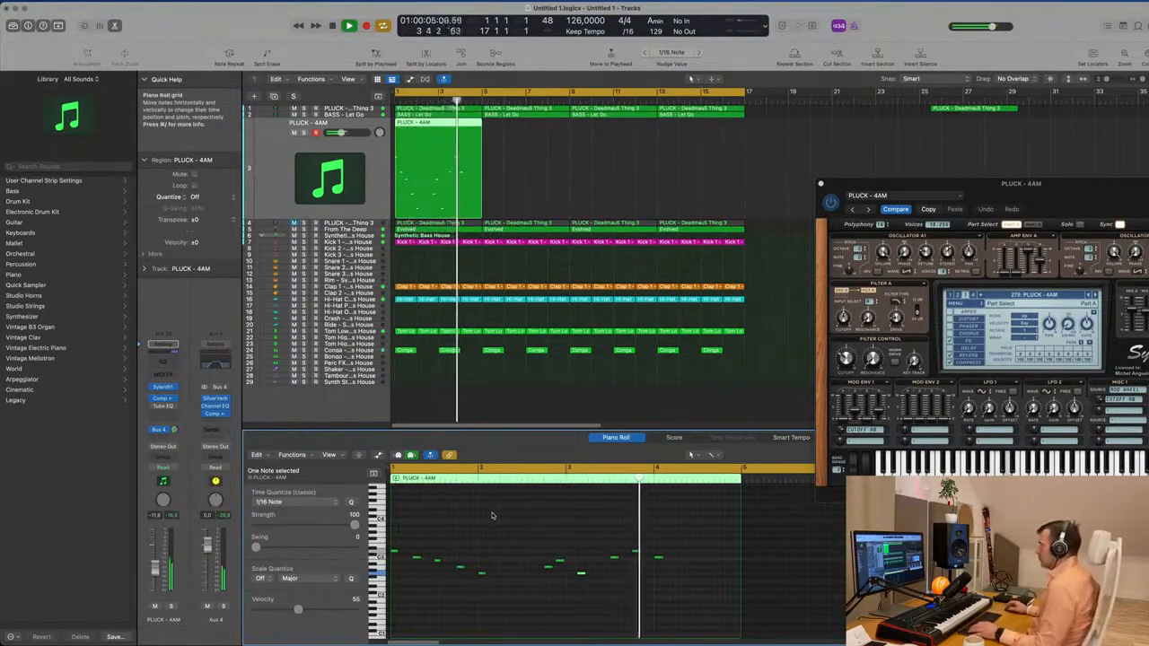
# Raise the pitch of the last note in the PLUCK - 4AM region and listen to the melody
pyautogui.press('space')
pyautogui.moveTo(659, 560); pyautogui.dragTo(659, 547)
pyautogui.press('space')
pyautogui.scroll(-3, 621, 592)
pyautogui.scroll(1, 621, 592)
pyautogui.press('space')
pyautogui.press('space')
pyautogui.press('space')
pyautogui.press('space')
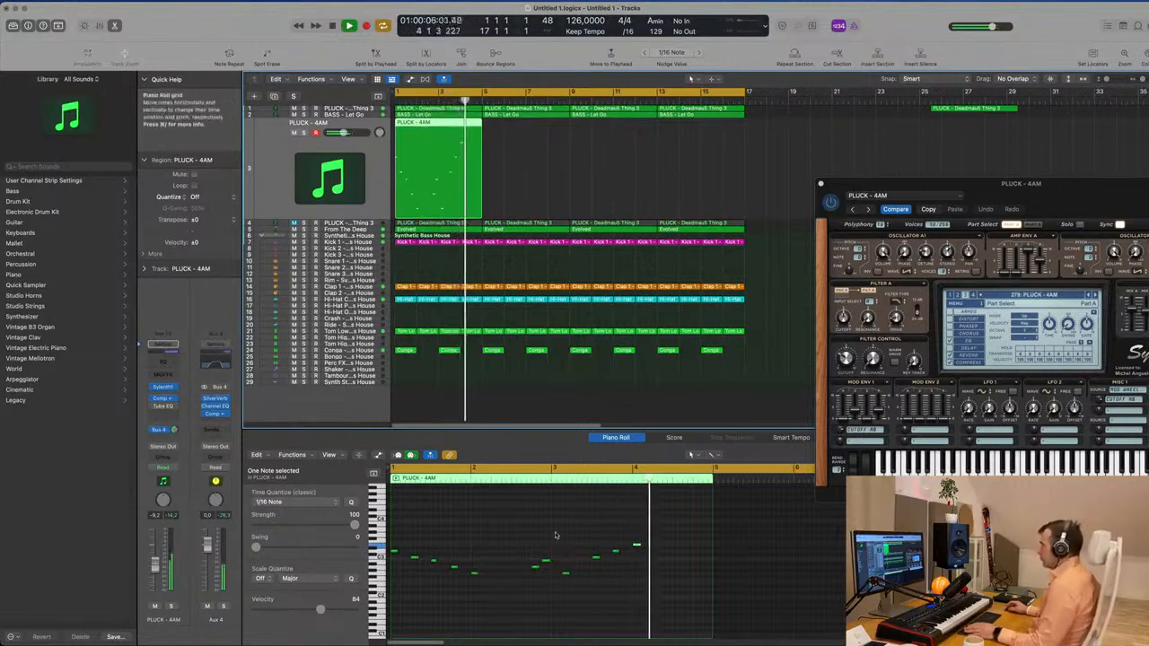
# Lower the region's last note in pitch, shift it slightly earlier and replay the melody with Sylenth1 fully in view
pyautogui.moveTo(636, 547); pyautogui.dragTo(627, 559)
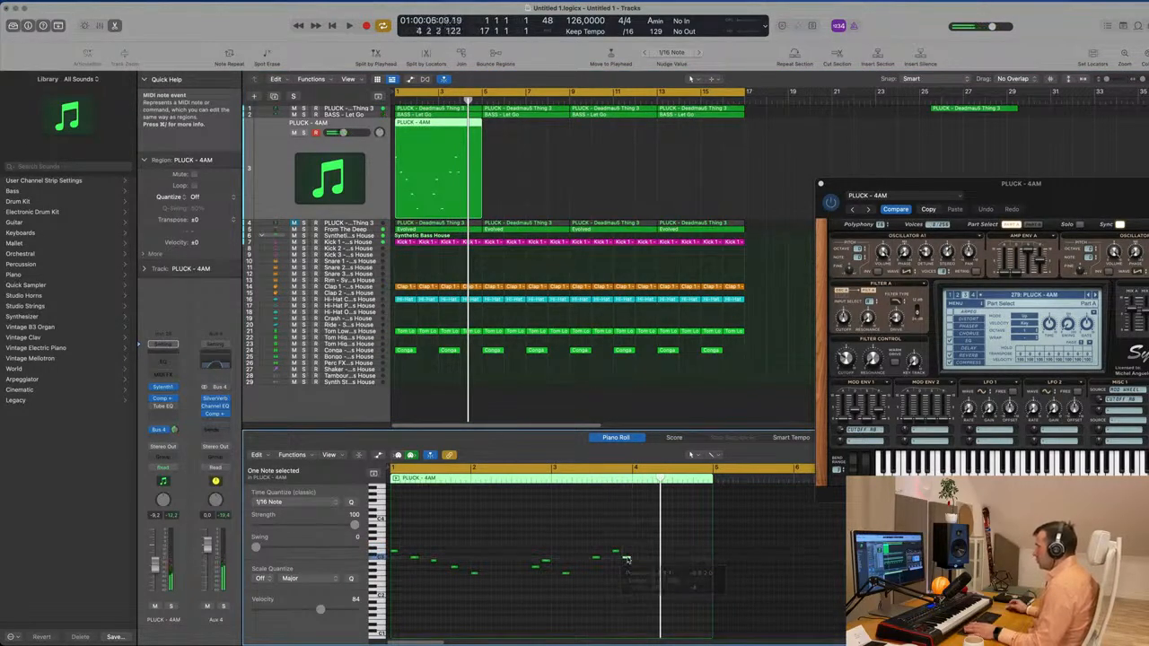
pyautogui.press('space')
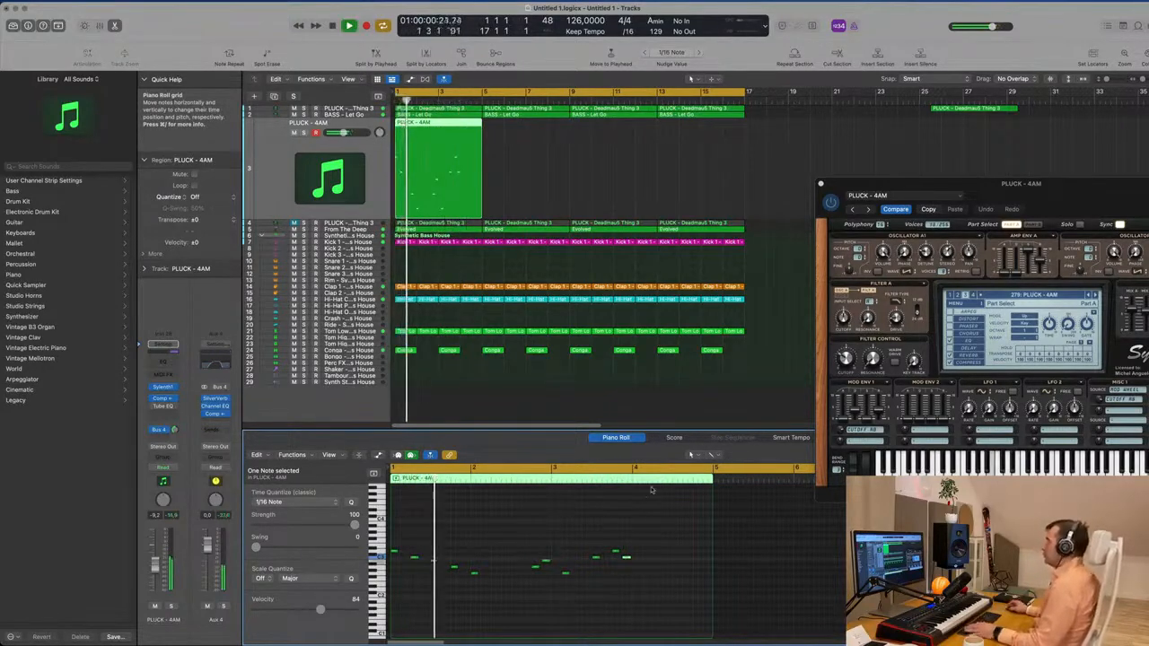
pyautogui.moveTo(1075, 182); pyautogui.dragTo(944, 130)
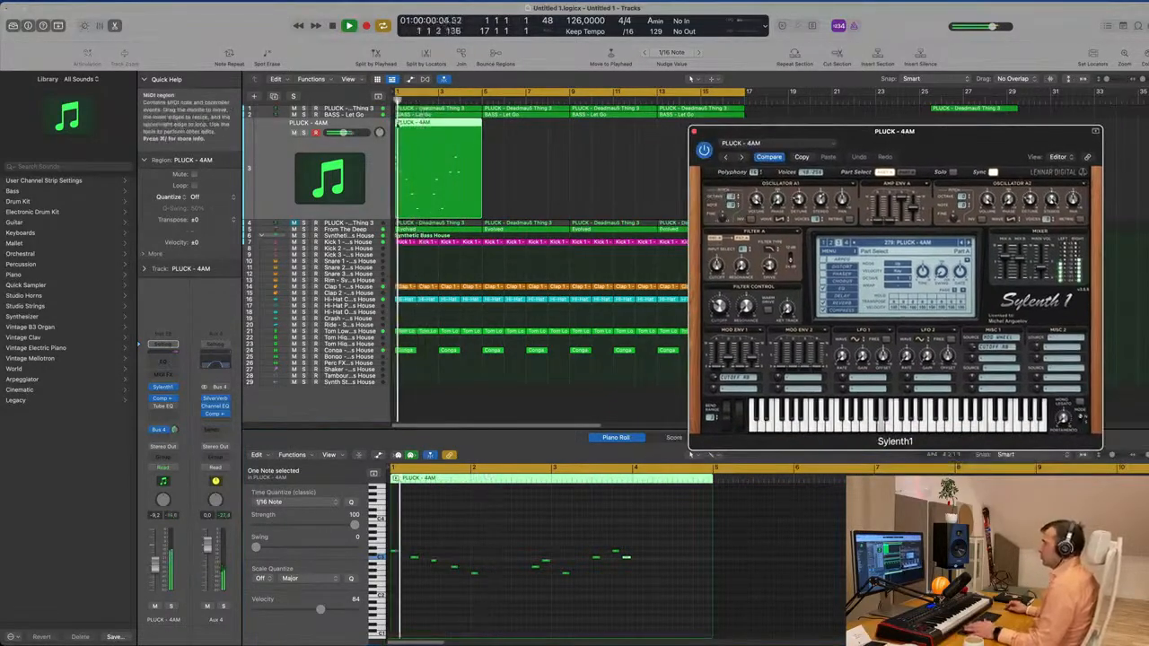
# Add a Channel EQ to the PLUCK - 4AM track with a 24 dB/Oct low cut at 193 Hz
pyautogui.click(377, 154)
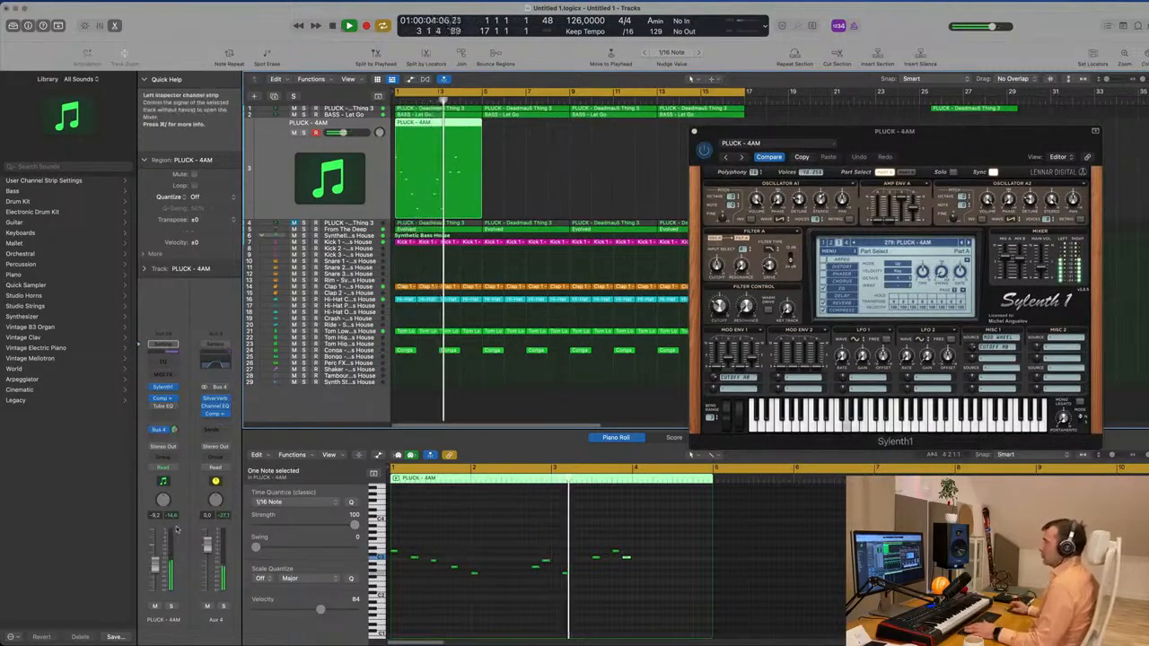
pyautogui.click(163, 367)
pyautogui.moveTo(404, 187); pyautogui.dragTo(562, 259)
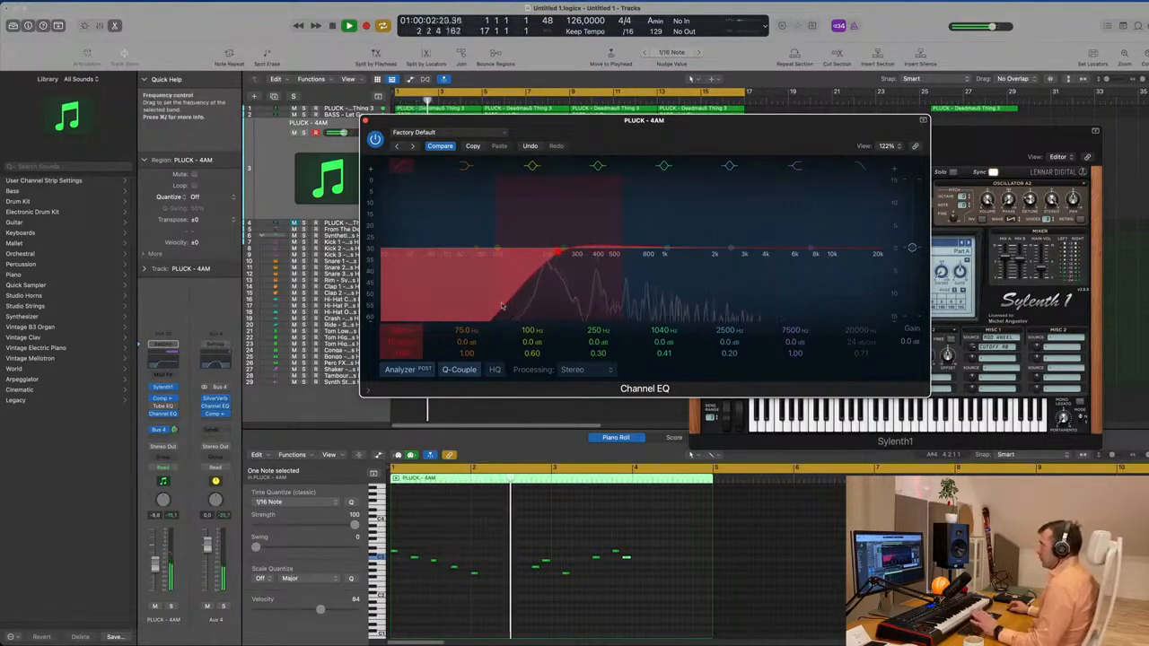
pyautogui.moveTo(404, 342); pyautogui.dragTo(401, 338)
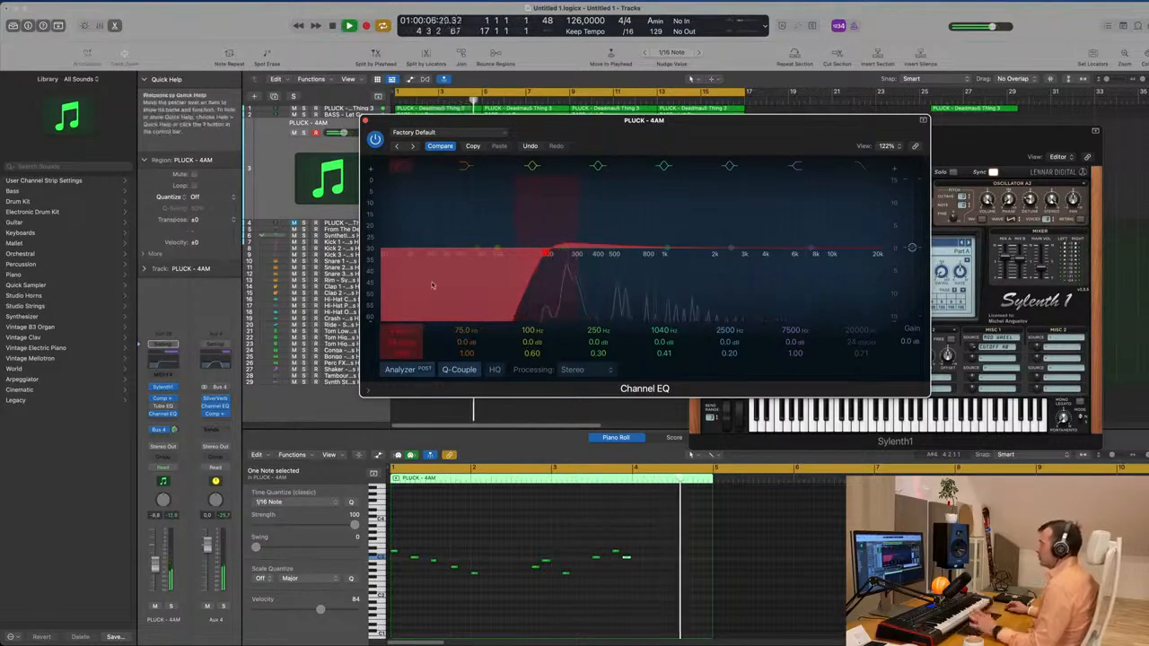
pyautogui.moveTo(594, 121); pyautogui.dragTo(705, 161)
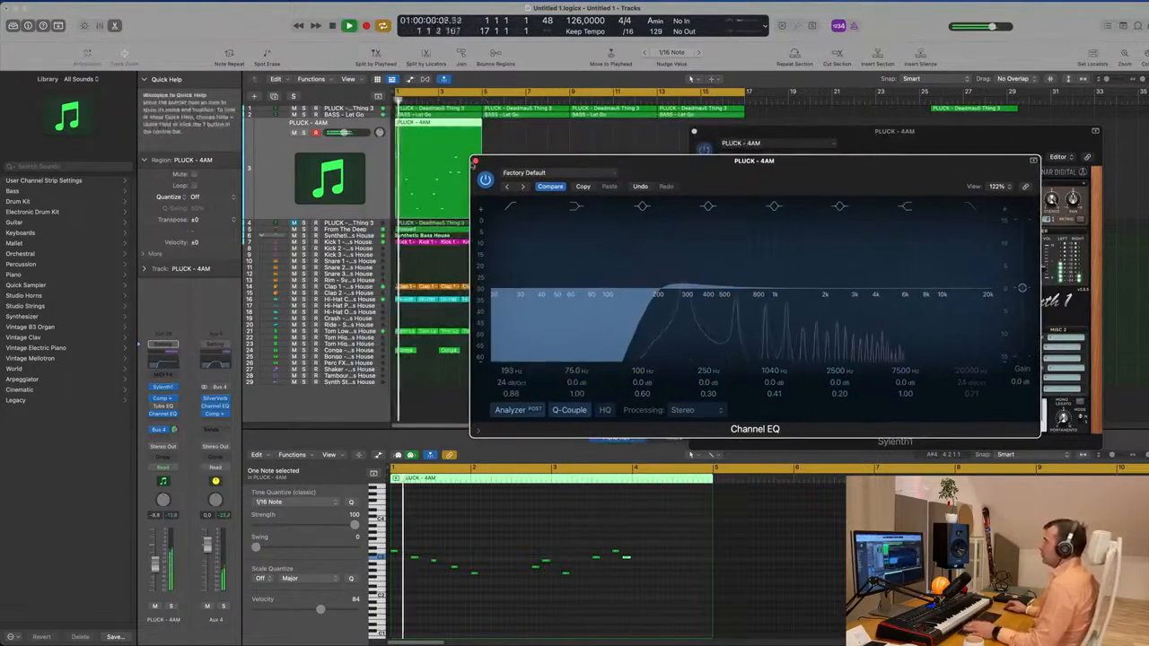
pyautogui.click(474, 161)
# Close Sylenth1 and repeat the PLUCK - 4AM region until it fills bars 1 to 17
pyautogui.moveTo(915, 132); pyautogui.dragTo(889, 132)
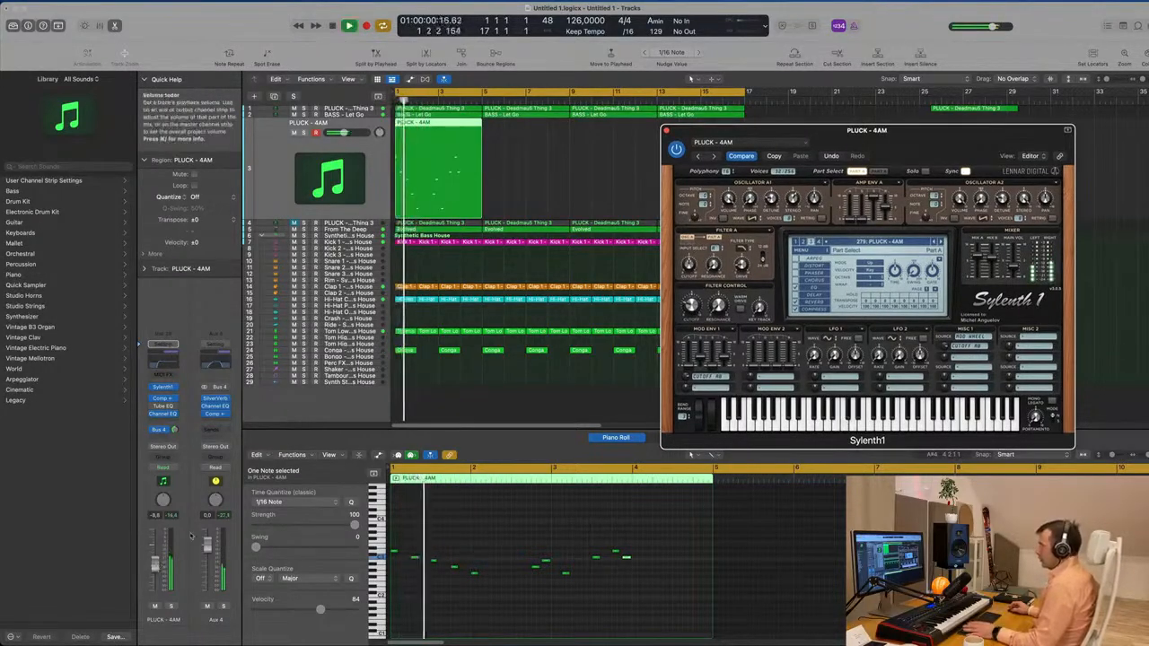
pyautogui.click(666, 130)
pyautogui.click(557, 166)
pyautogui.click(382, 178)
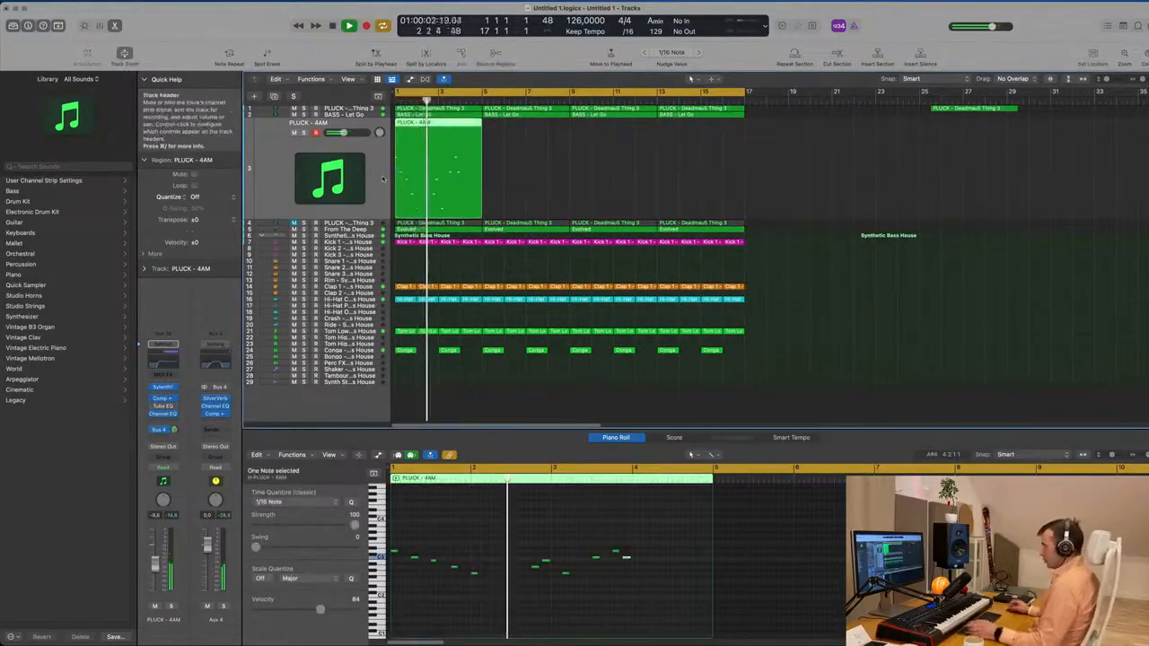
pyautogui.press('super+r')
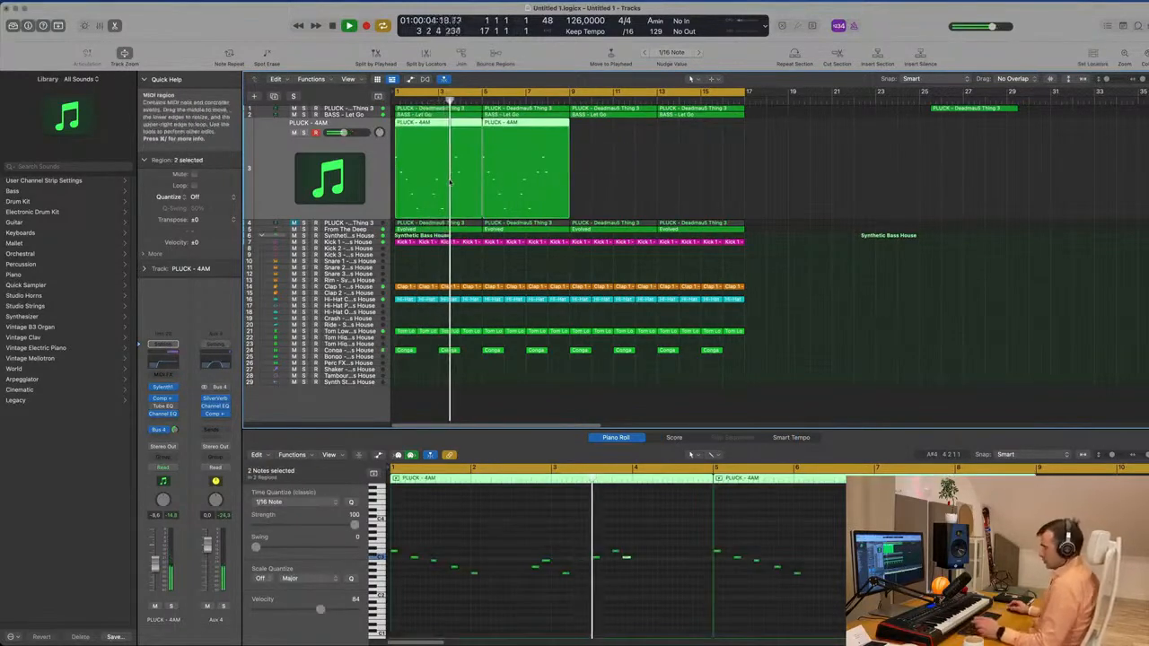
pyautogui.press('super+r')
# Listen to the looped arrangement while reviewing the PLUCK - 4AM and From The Deep tracks
pyautogui.click(329, 199)
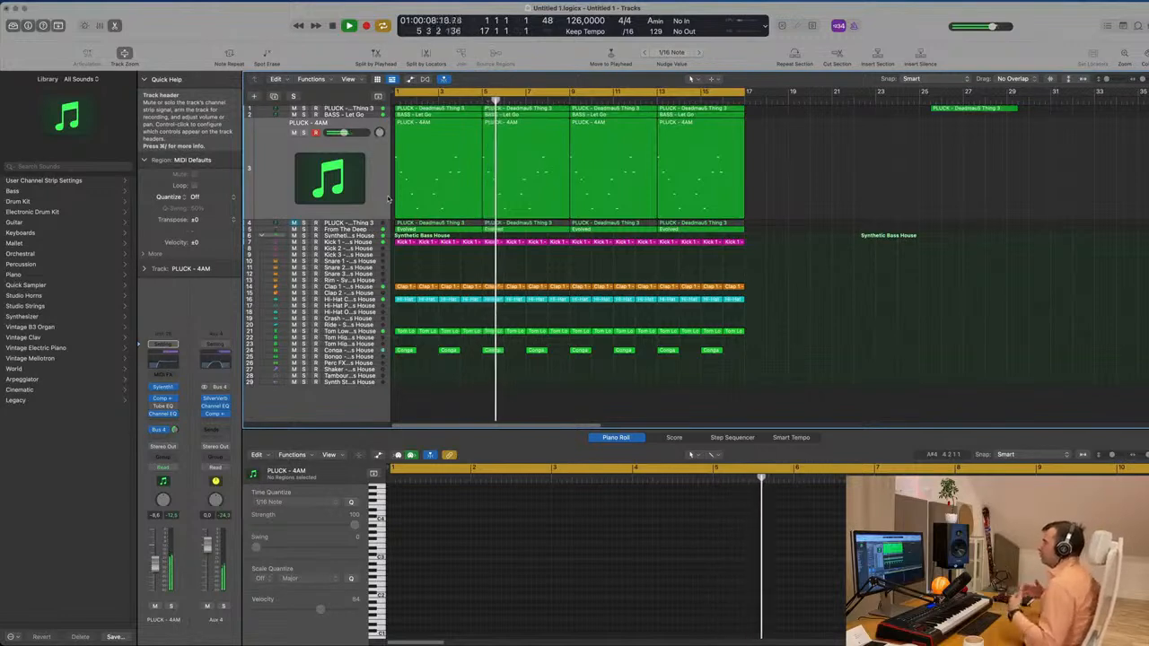
pyautogui.click(162, 535)
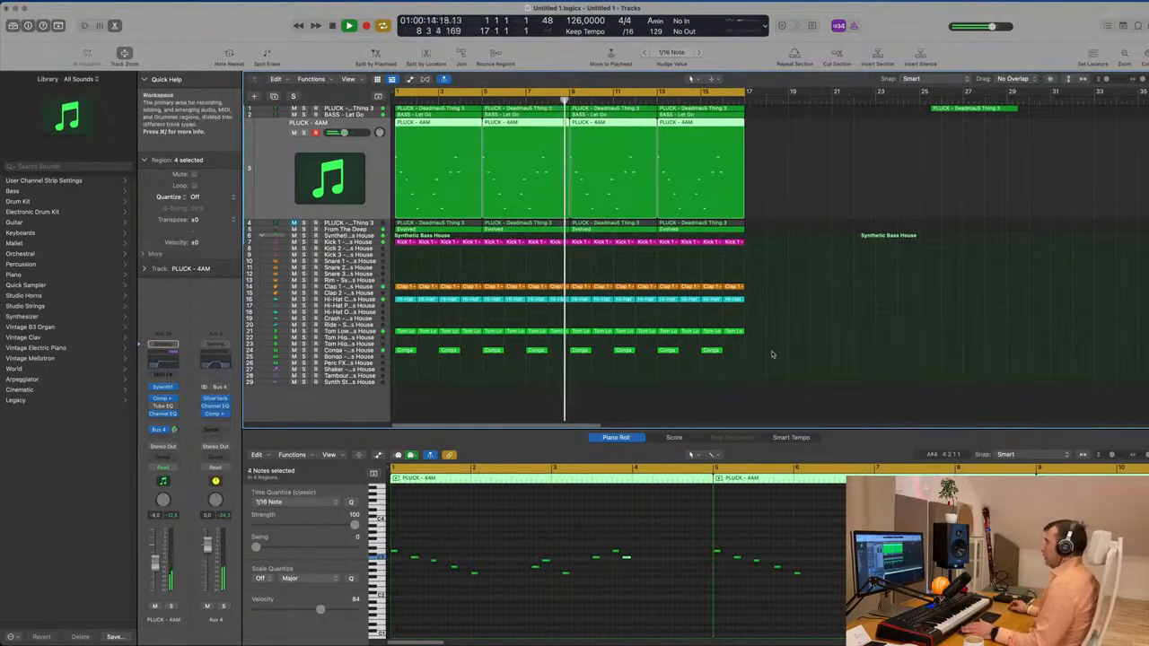
pyautogui.click(822, 207)
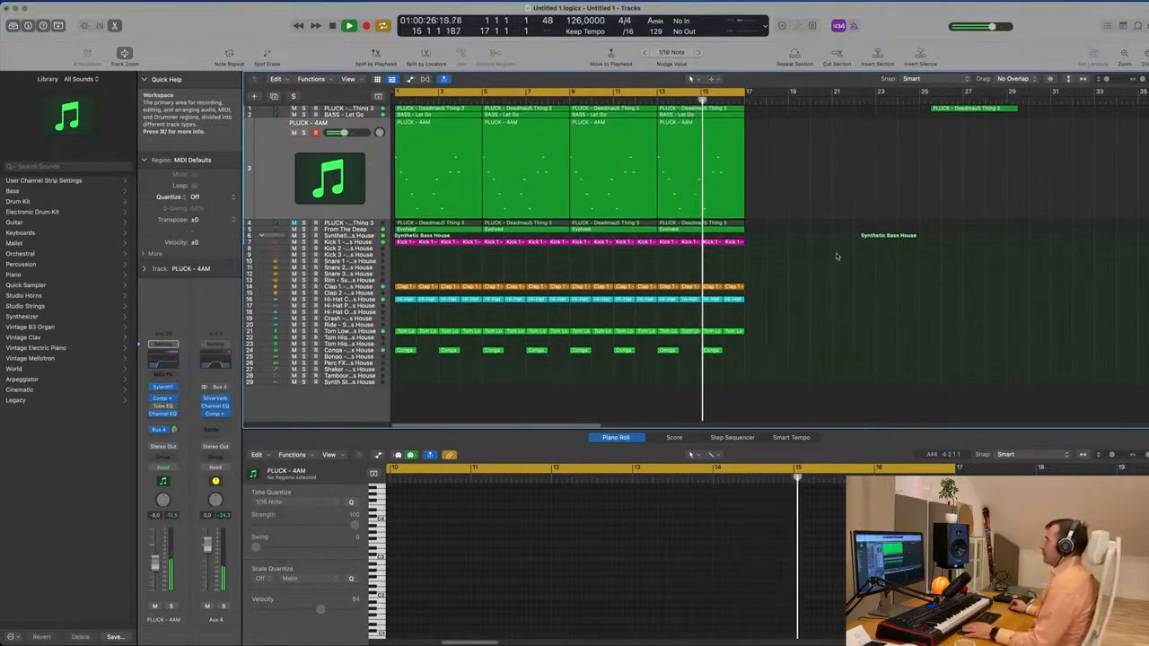
pyautogui.scroll(-1, 444, 212)
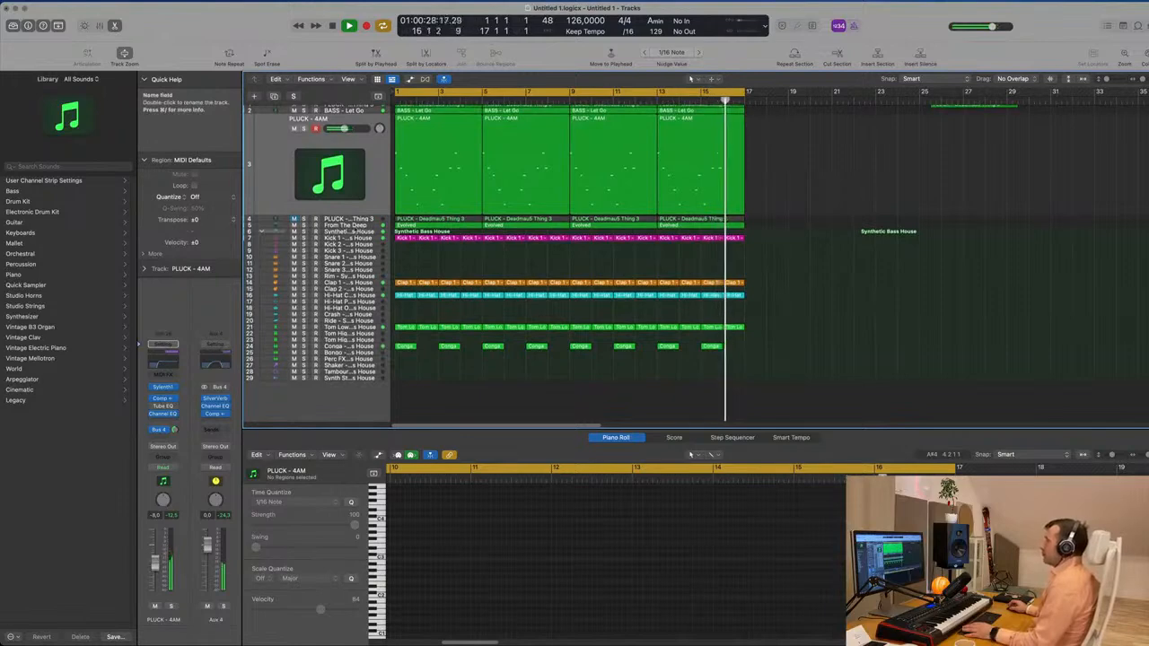
pyautogui.click(359, 225)
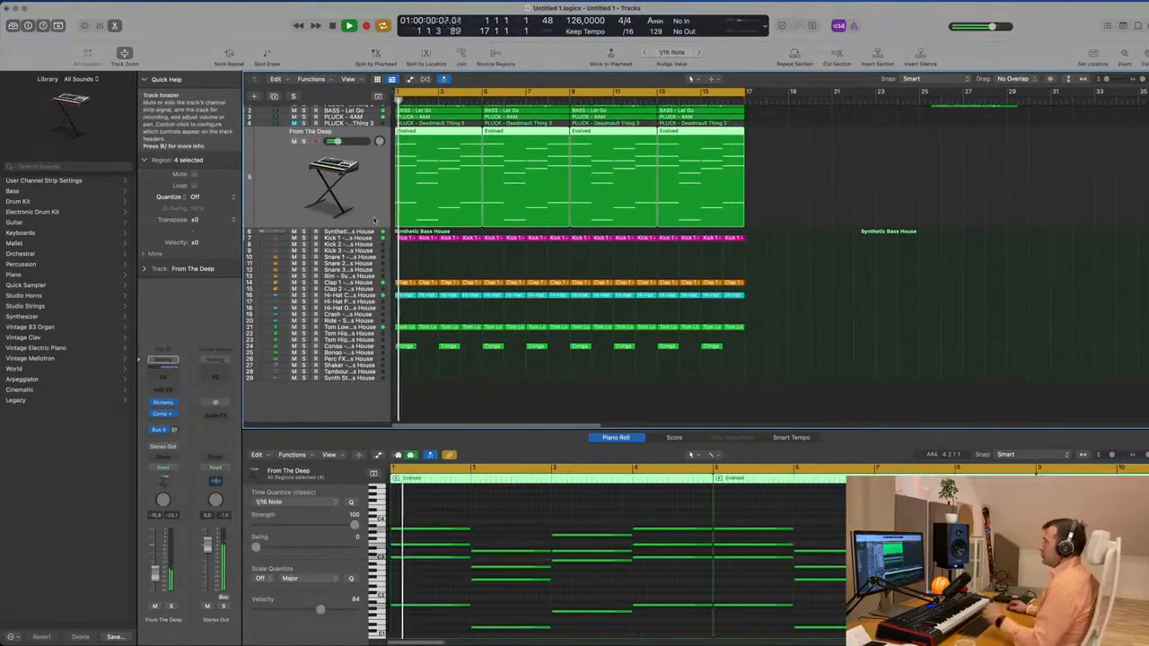
pyautogui.scroll(1, 374, 217)
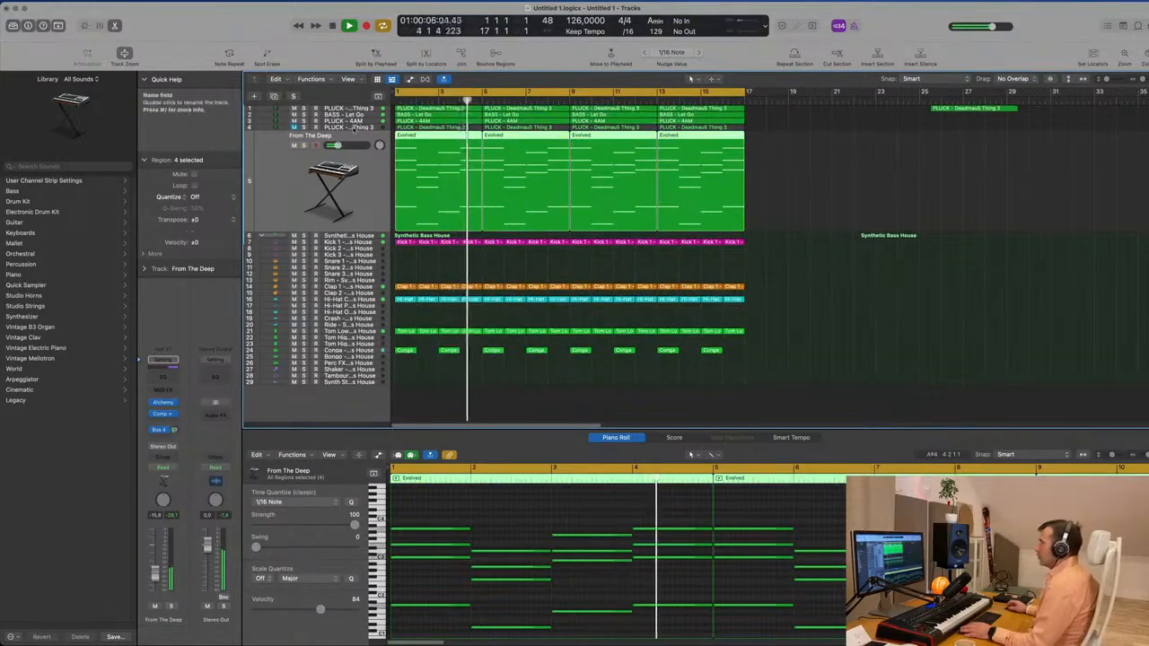
pyautogui.click(309, 121)
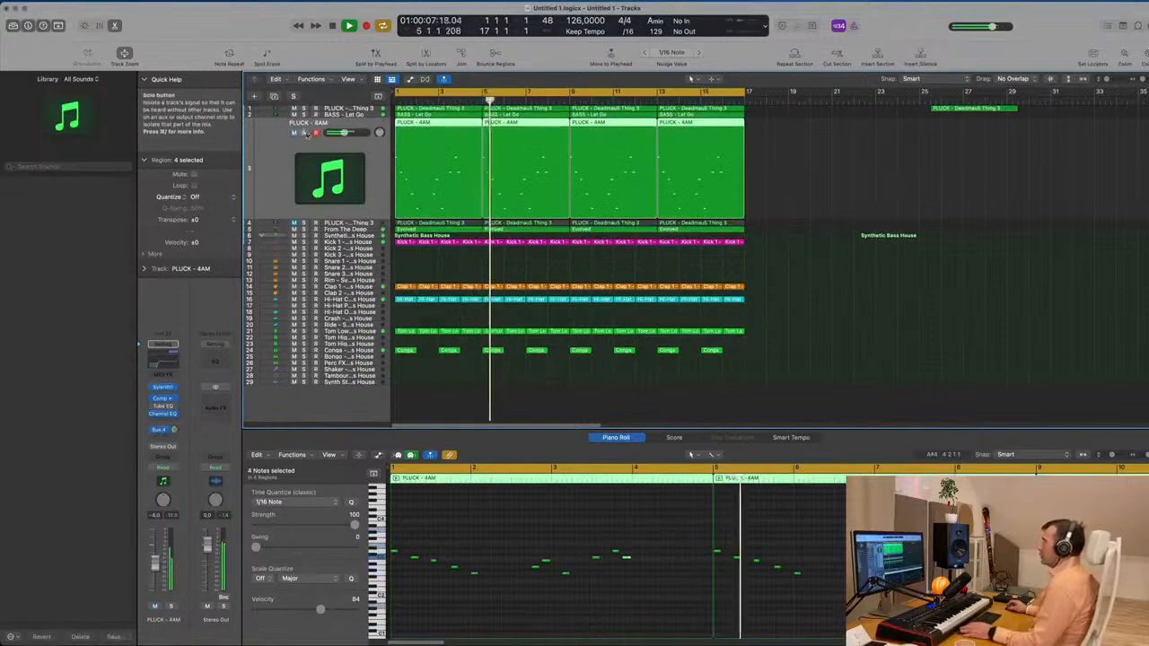
# Solo the BASS - Let Go track to hear it alone, release the solo and play the mix again
pyautogui.click(350, 115)
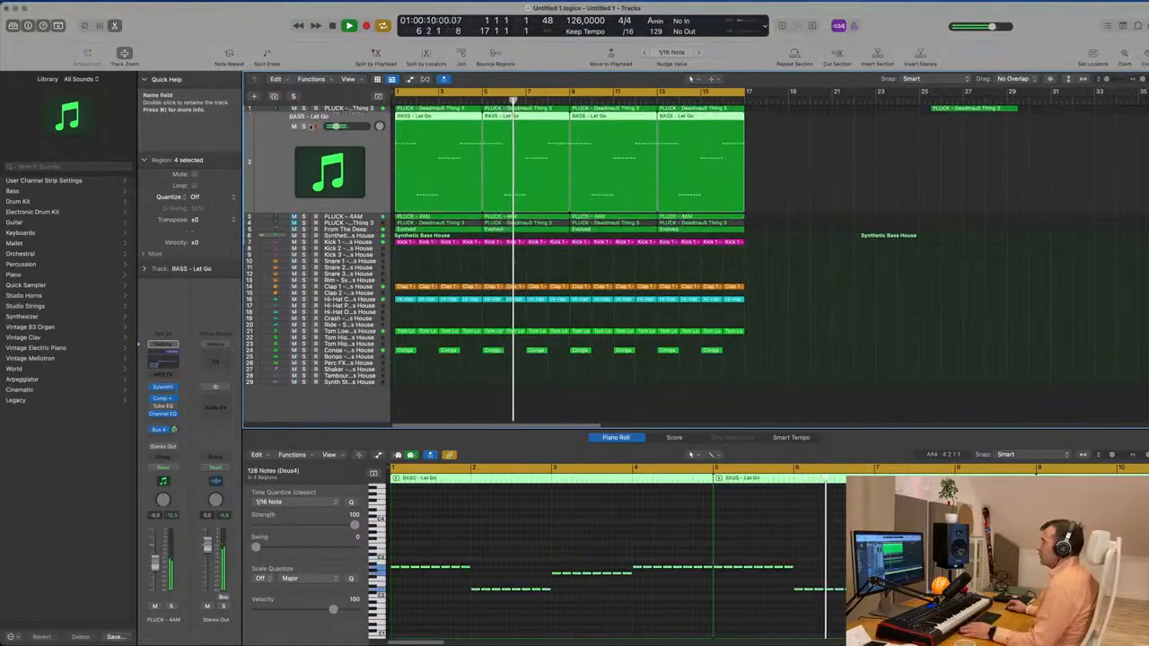
pyautogui.click(304, 126)
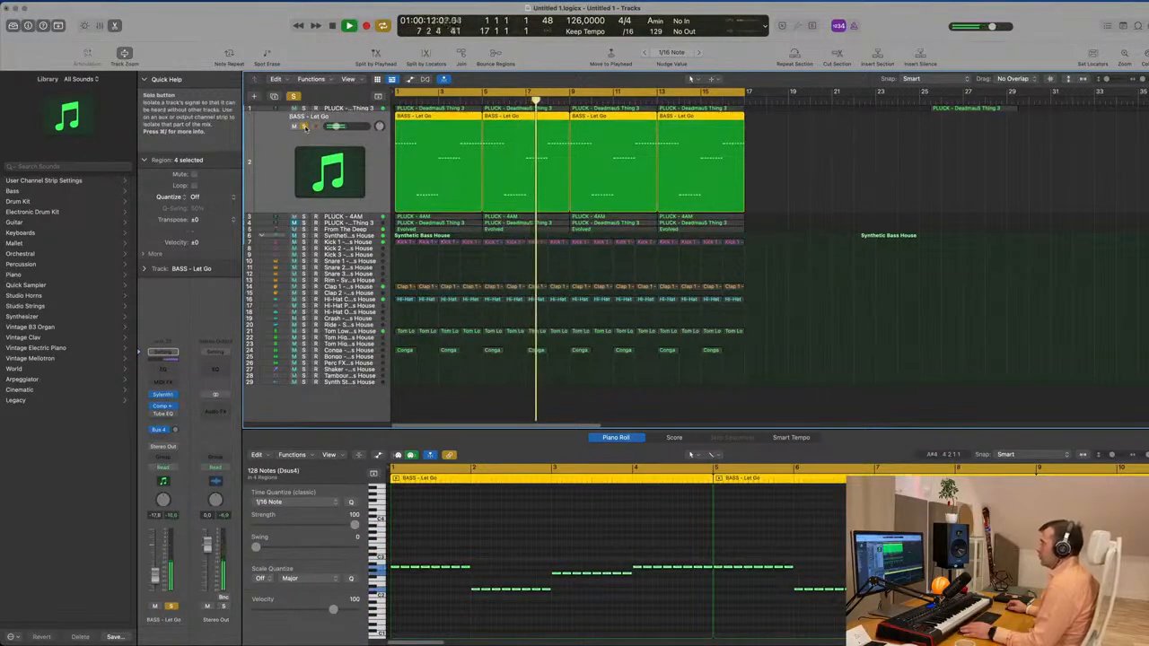
pyautogui.press('s')
pyautogui.press('space')
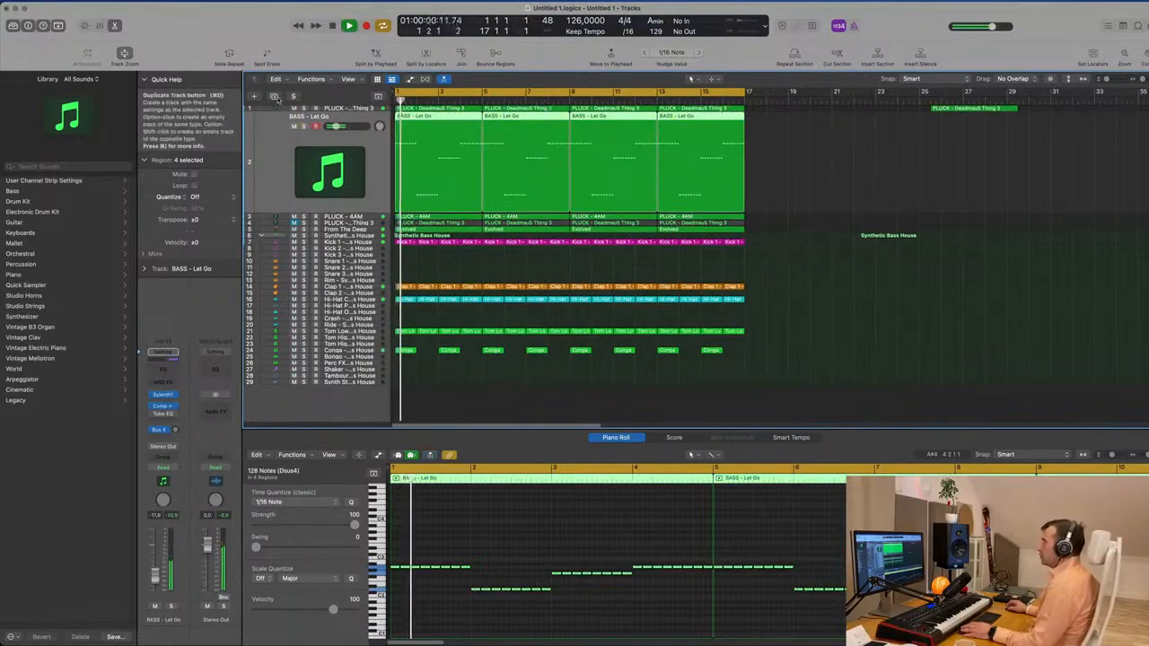
# Duplicate the BASS - Let Go track, copy its four regions onto the duplicate and play the result
pyautogui.press('super+d')
pyautogui.moveTo(721, 162); pyautogui.dragTo(433, 135)
pyautogui.press('space')
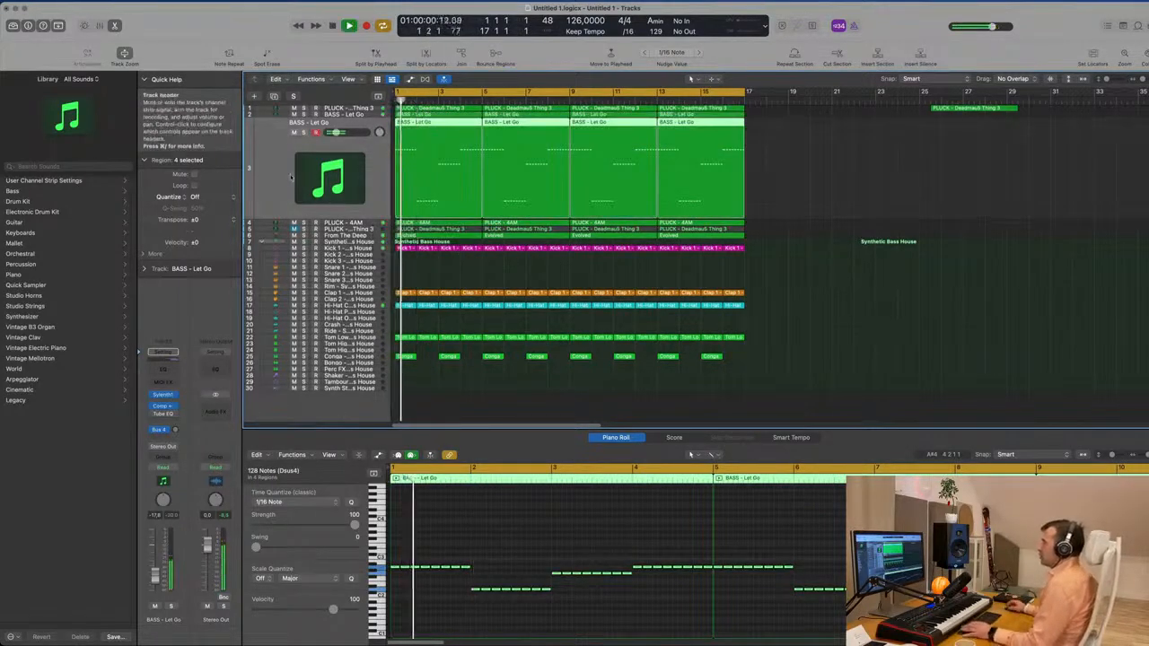
# Slightly shorten all notes in the four regions on the duplicated bass track and check them in playback
pyautogui.scroll(5, 533, 628)
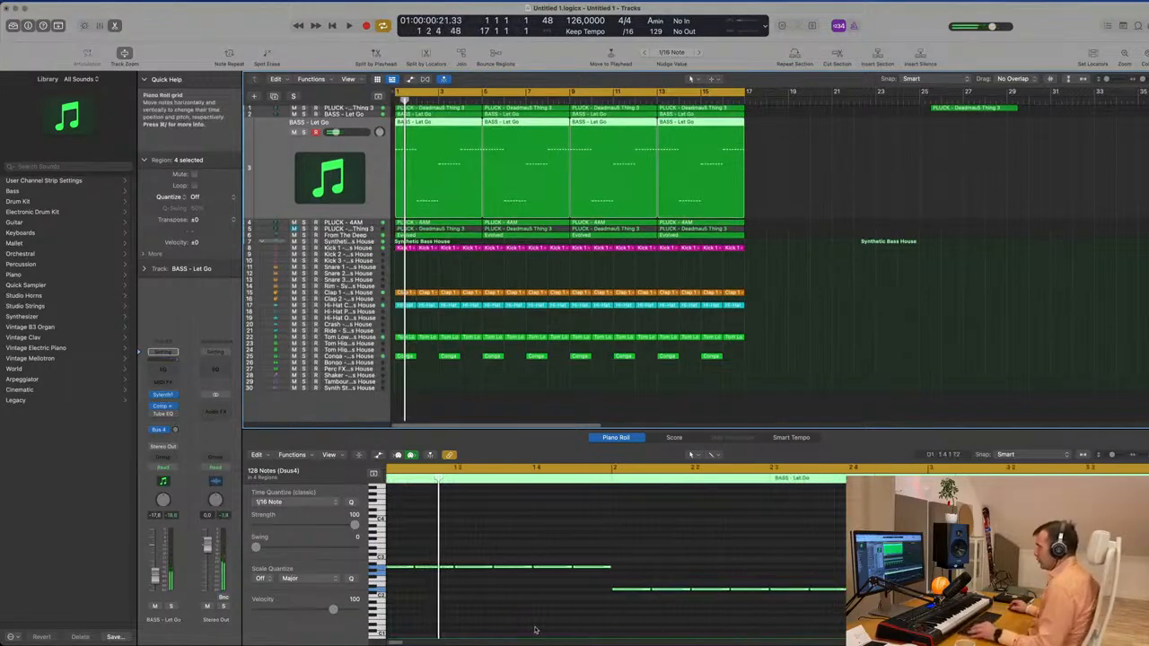
pyautogui.press('super+a')
pyautogui.click(815, 153)
pyautogui.moveTo(797, 153); pyautogui.dragTo(441, 183)
pyautogui.click(532, 514)
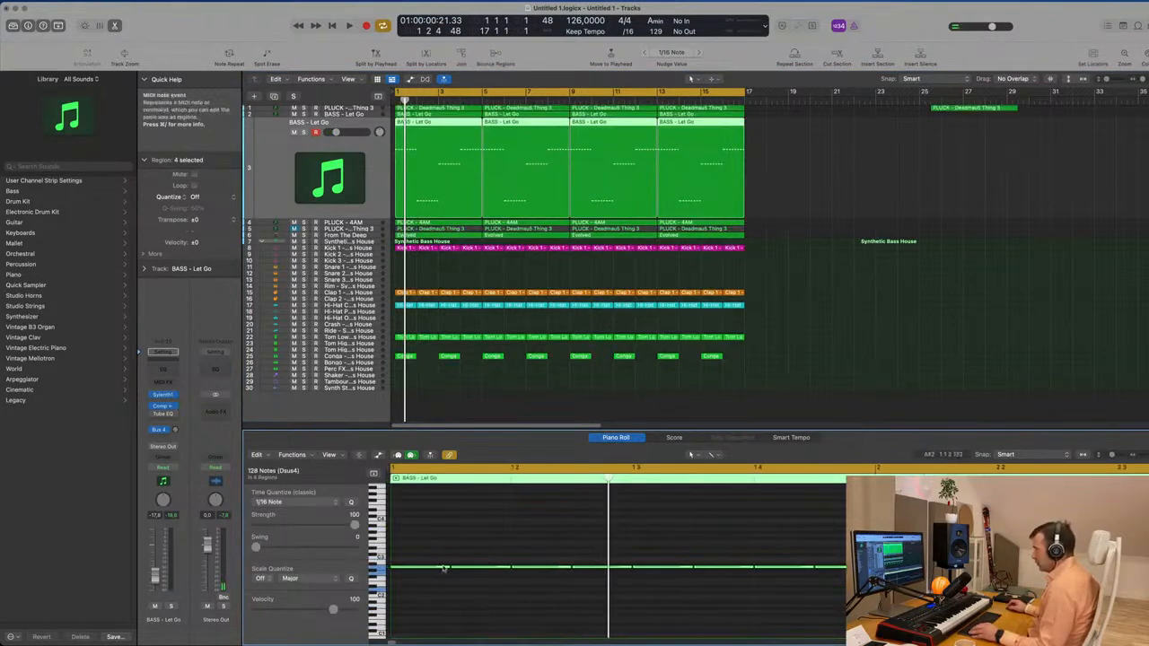
pyautogui.moveTo(448, 565)
pyautogui.mouseDown()
pyautogui.moveTo(422, 572)
pyautogui.moveTo(444, 569)
pyautogui.mouseUp()
pyautogui.press('space')
pyautogui.press('space')
# Replace Sylenth1 on the duplicated bass track with a stereo Alchemy instrument
pyautogui.press('b')
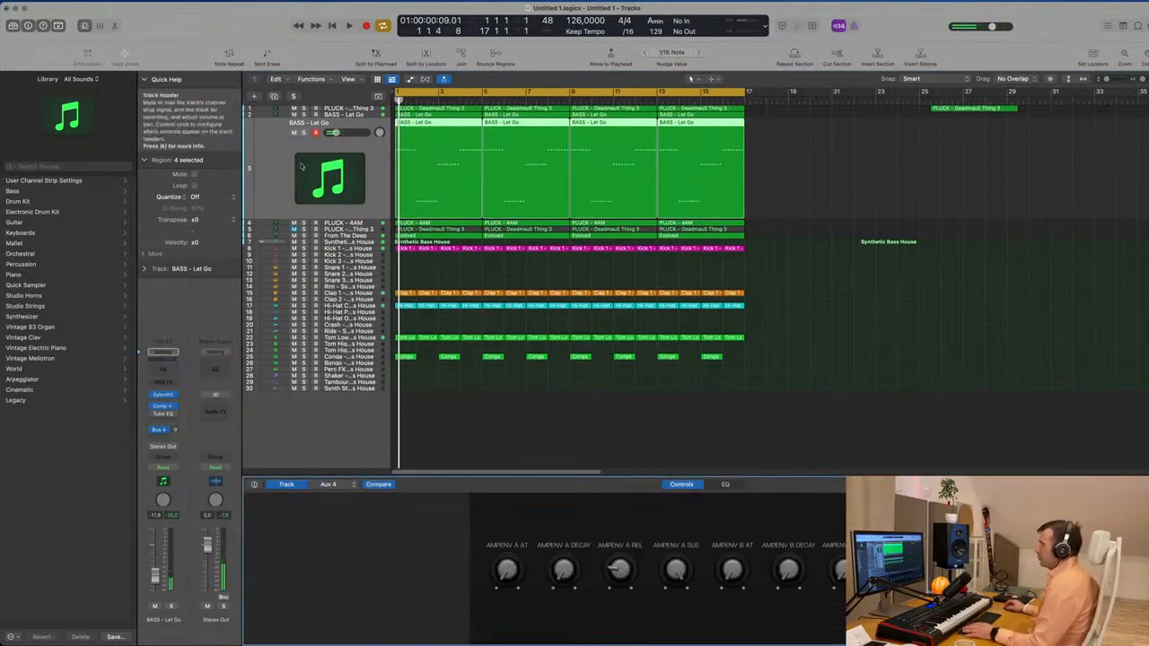
pyautogui.click(164, 396)
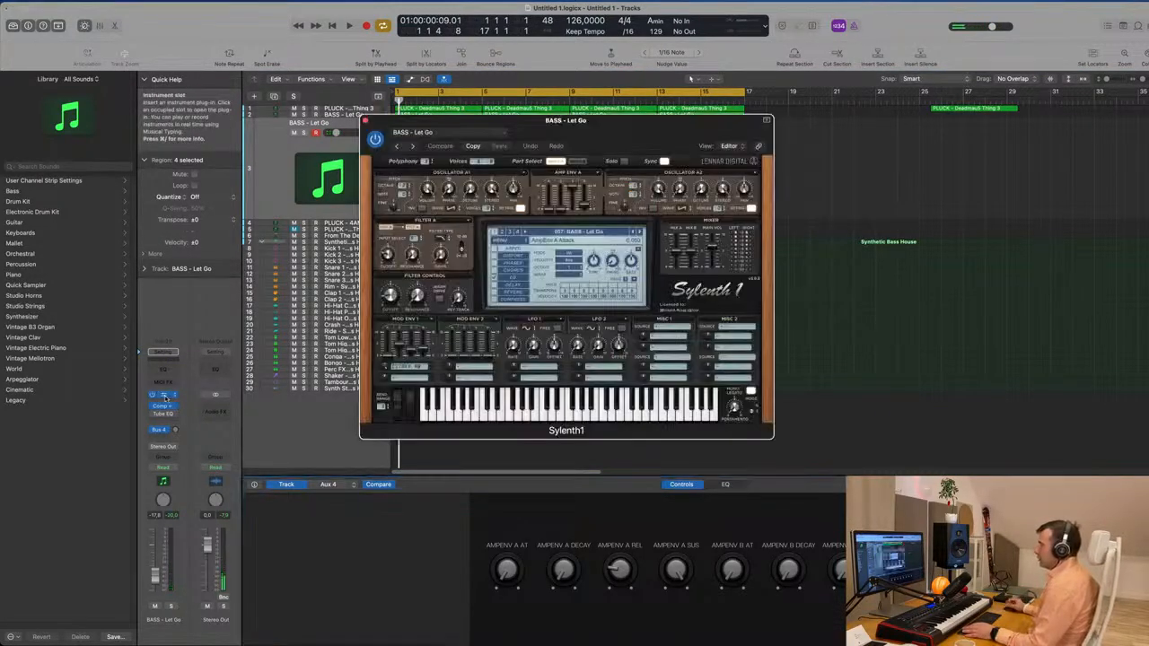
pyautogui.click(174, 397)
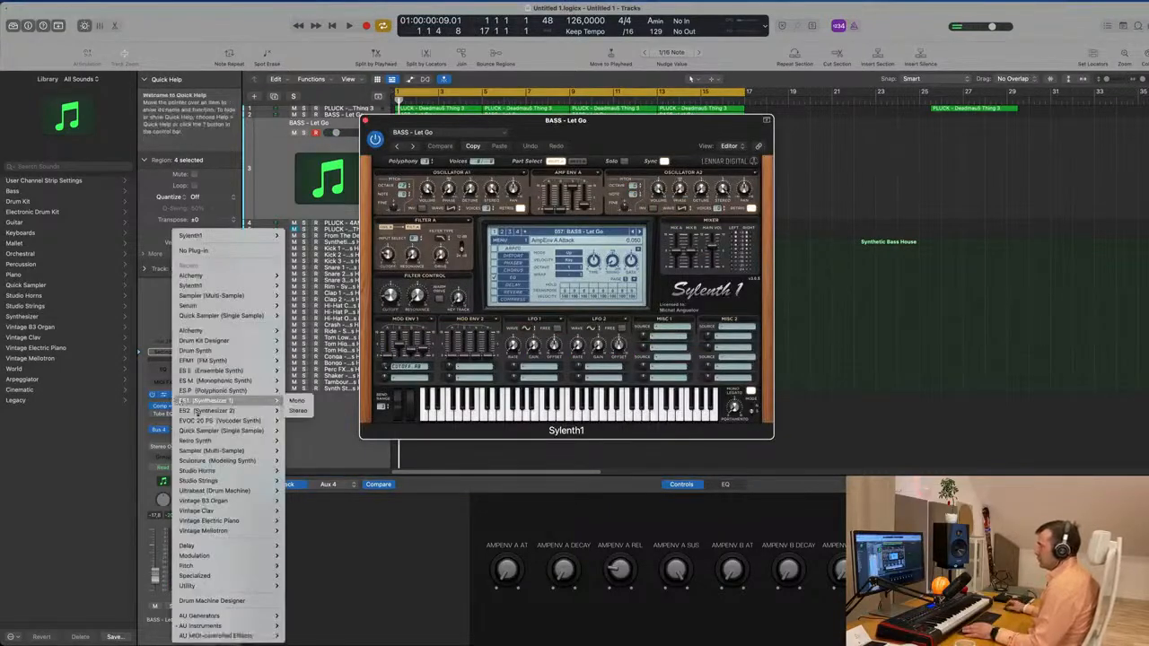
pyautogui.moveTo(222, 281)
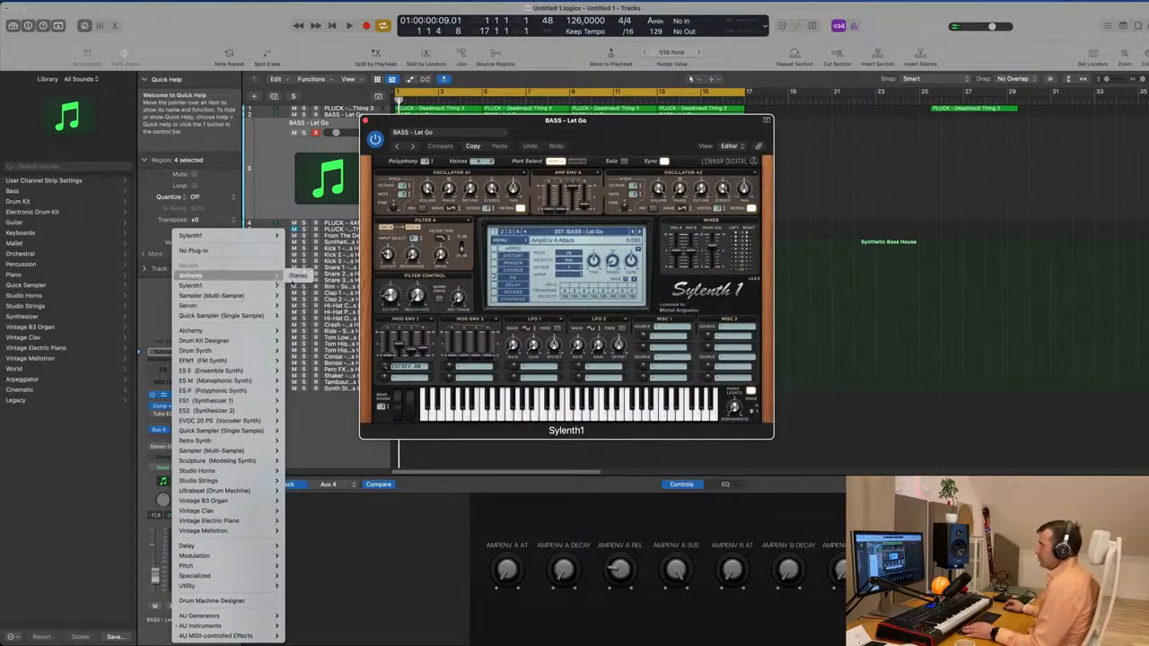
pyautogui.click(295, 277)
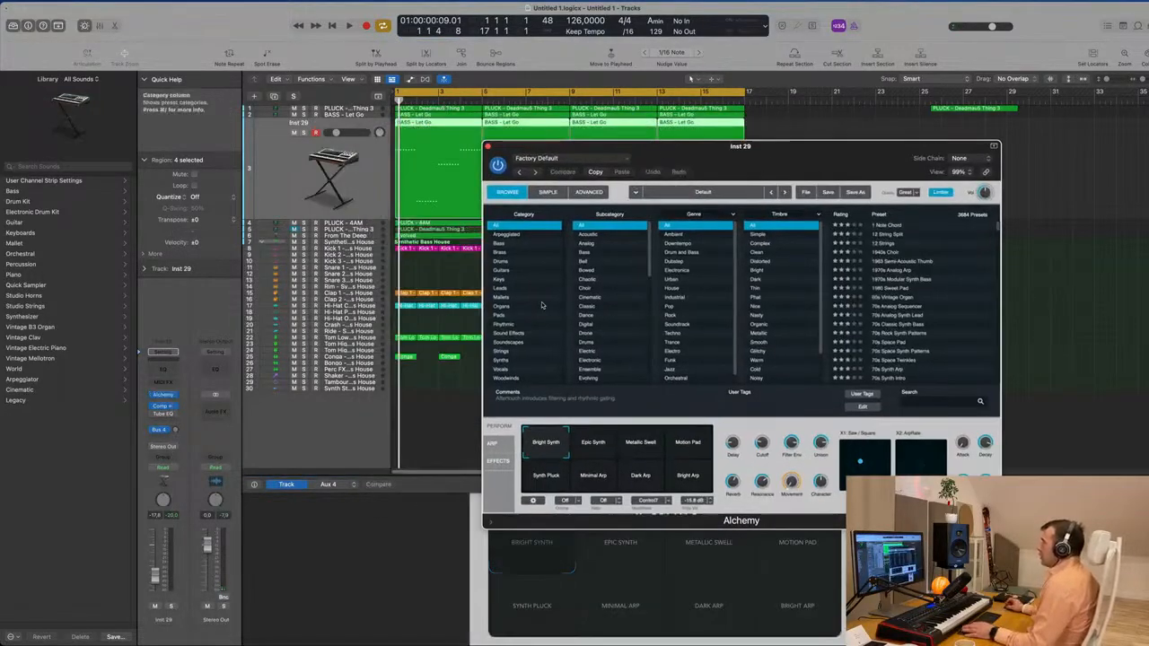
# Filter Alchemy's presets to the Organs category and load The Lost Chord
pyautogui.click(502, 306)
pyautogui.moveTo(704, 153); pyautogui.dragTo(662, 168)
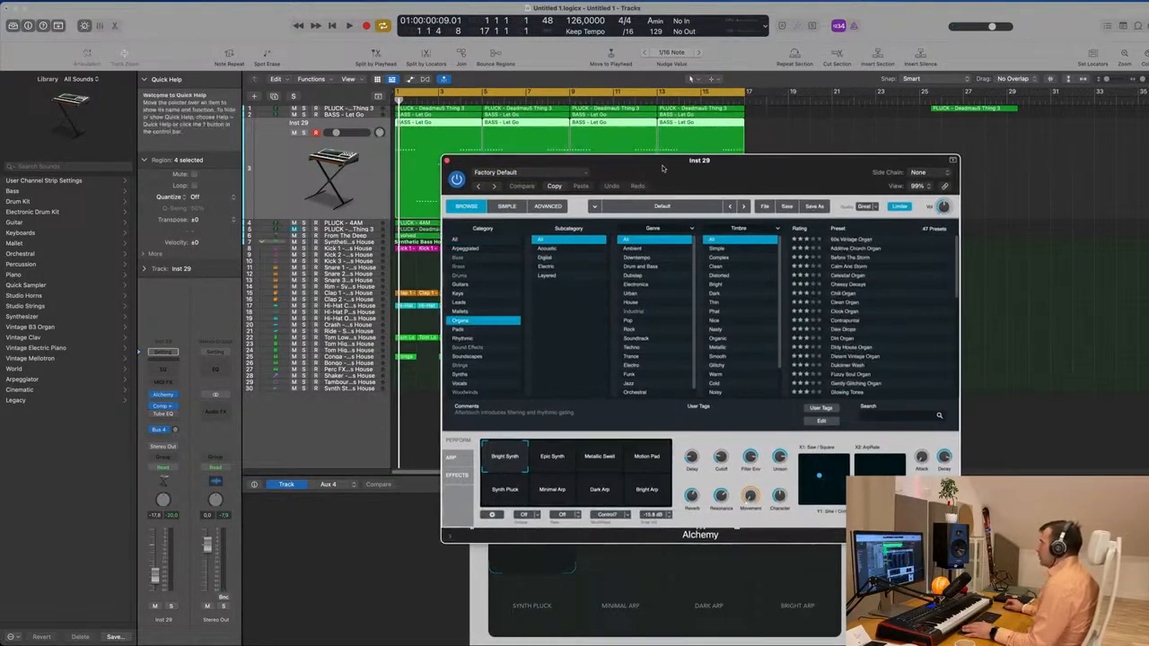
pyautogui.scroll(-10, 842, 320)
pyautogui.click(852, 319)
pyautogui.moveTo(795, 167); pyautogui.dragTo(850, 170)
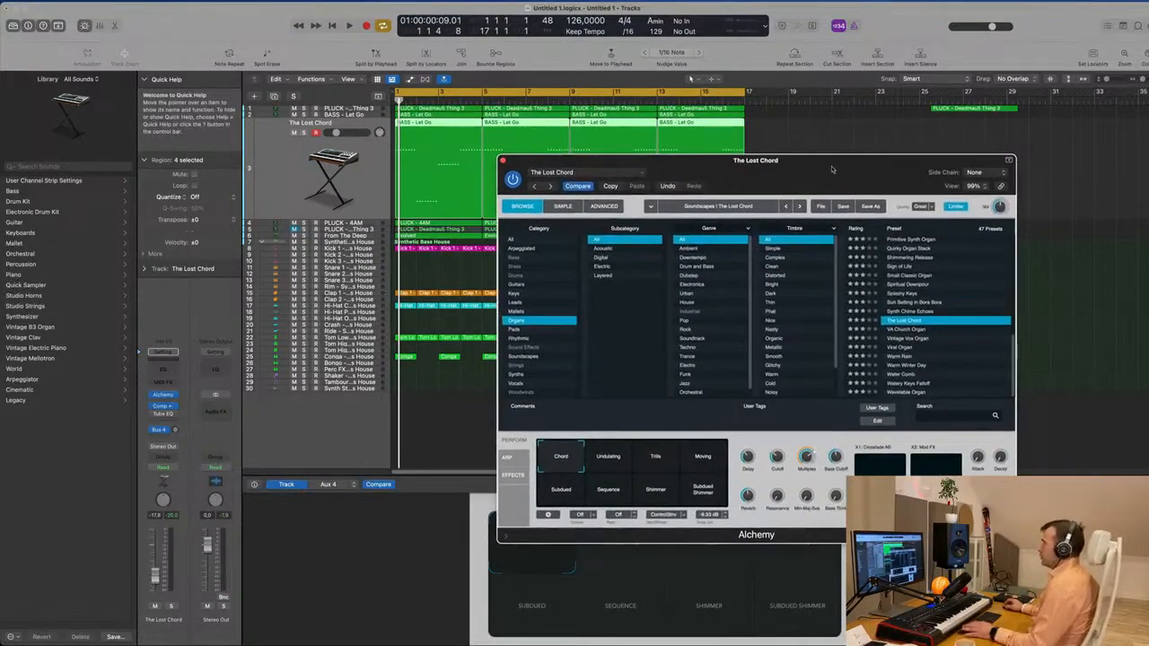
# Raise The Lost Chord track's volume during playback and replay it from the beginning
pyautogui.press('space')
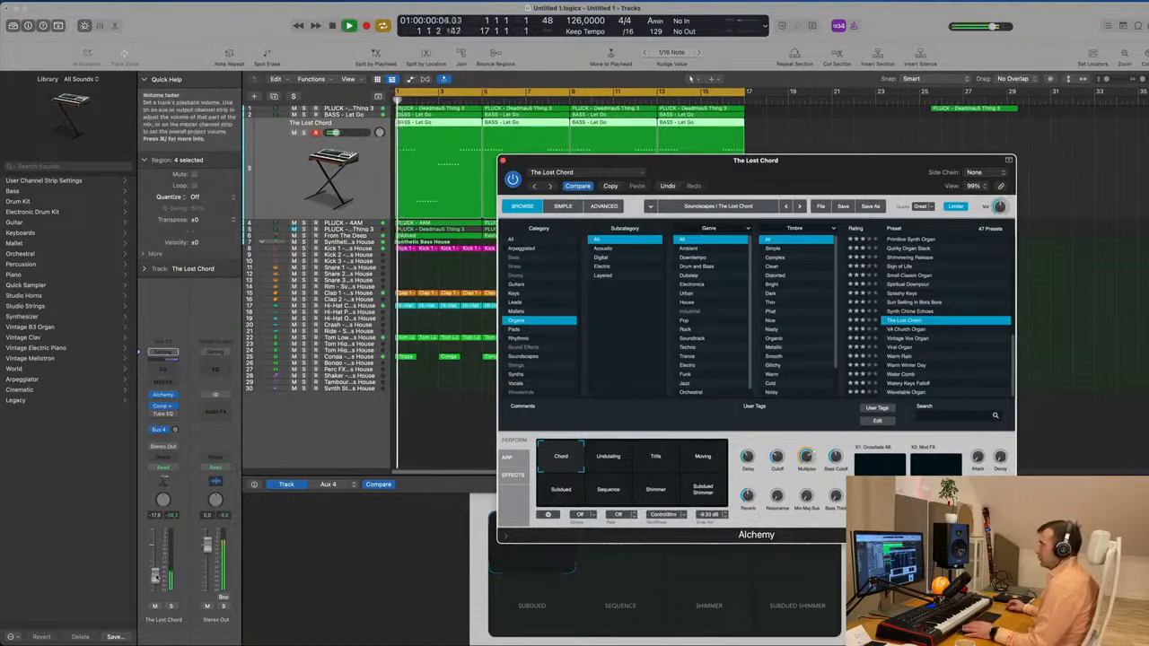
pyautogui.moveTo(155, 568); pyautogui.dragTo(155, 567)
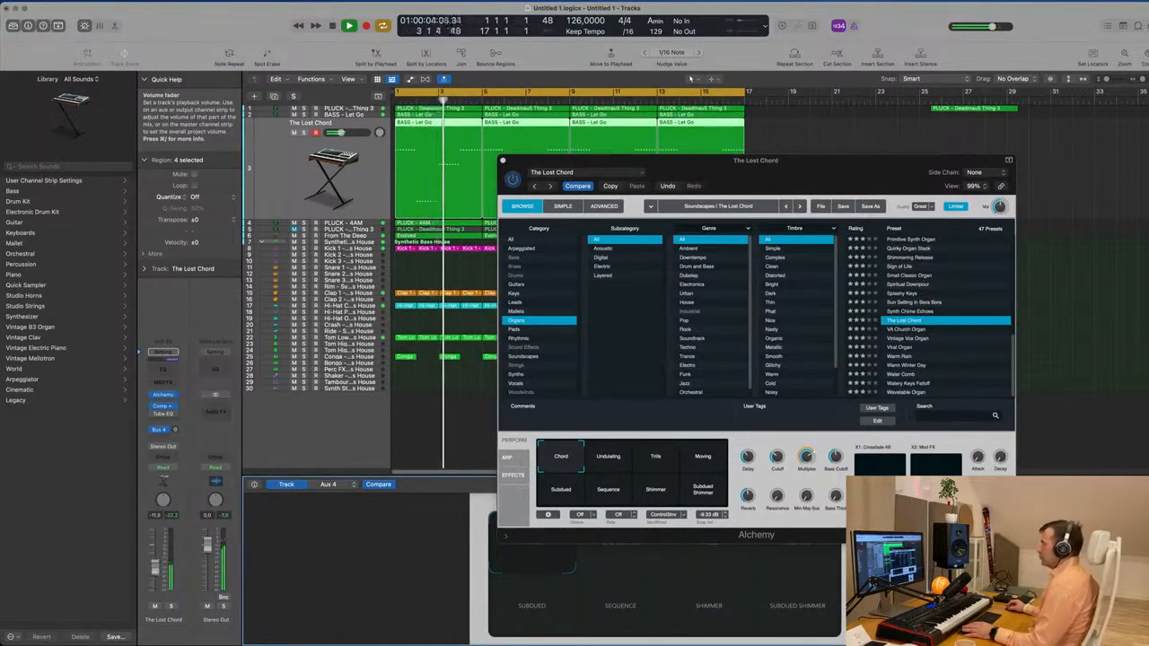
pyautogui.press('space')
pyautogui.moveTo(812, 175); pyautogui.dragTo(750, 184)
pyautogui.press('space')
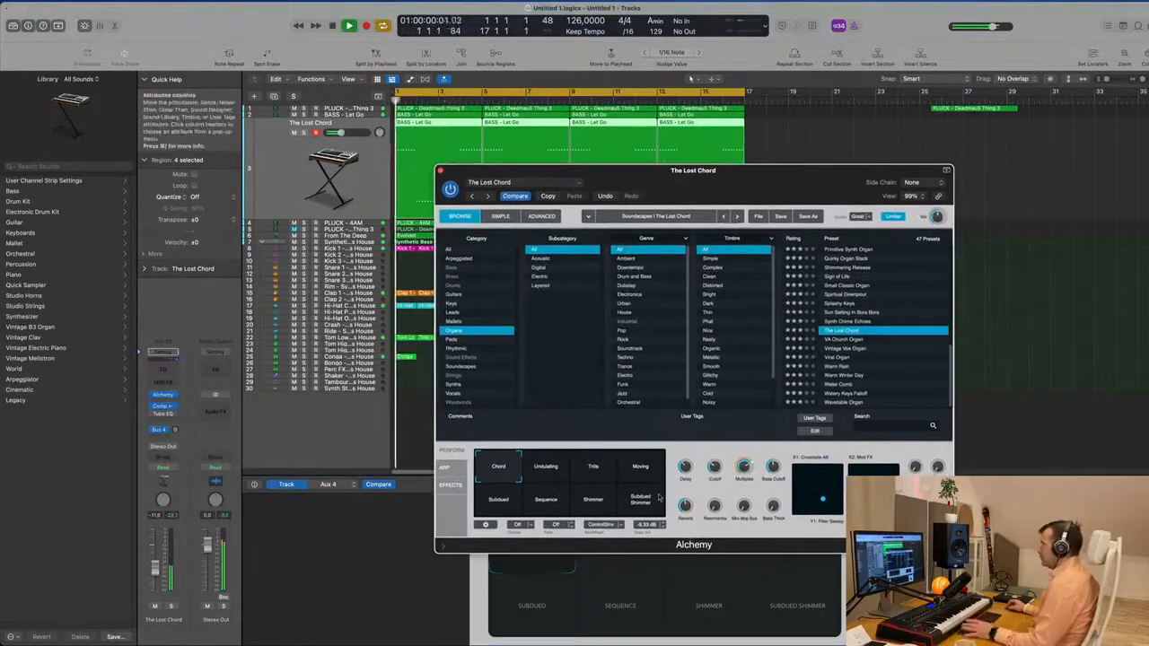
# Try The Lost Chord's Undulating, Trills and Moving performance snapshots during playback
pyautogui.click(542, 470)
pyautogui.click(594, 468)
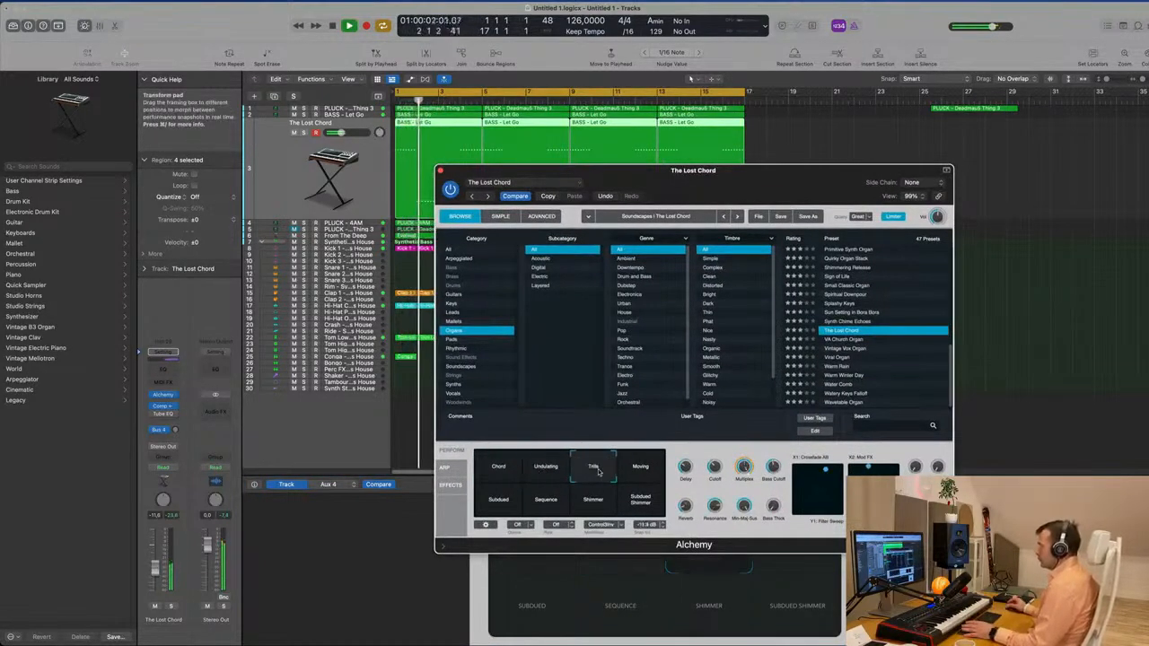
pyautogui.click(639, 474)
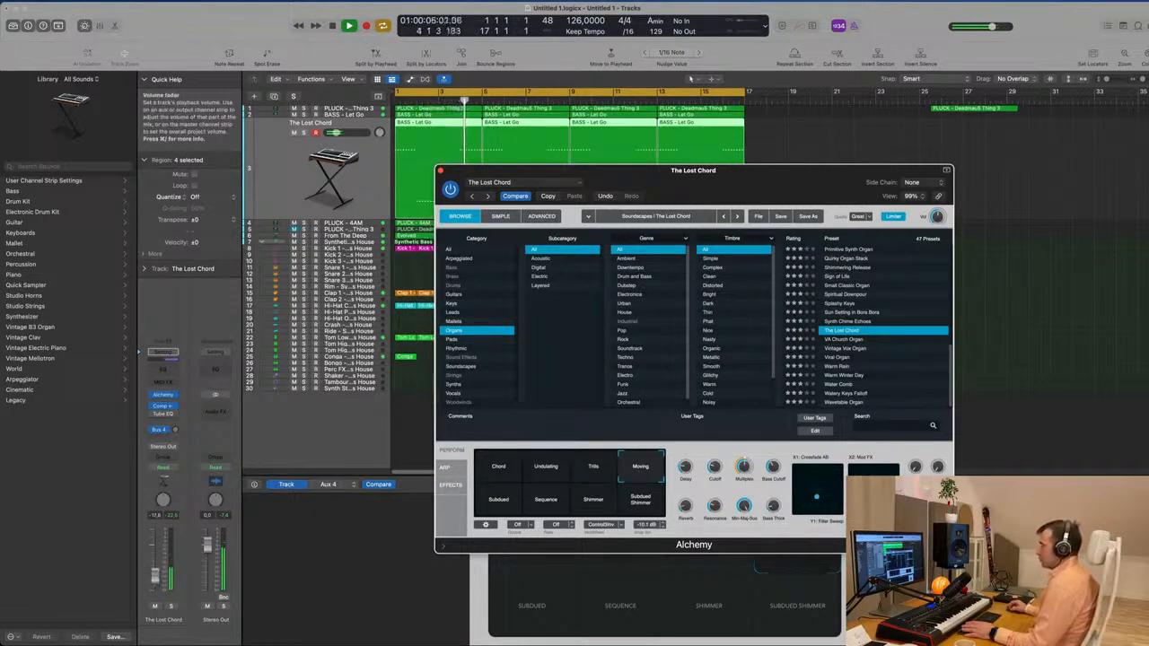
# Try the VA Church Organ and Vintage Vox Organ presets in Alchemy, and load Warm Winter Day
pyautogui.click(842, 340)
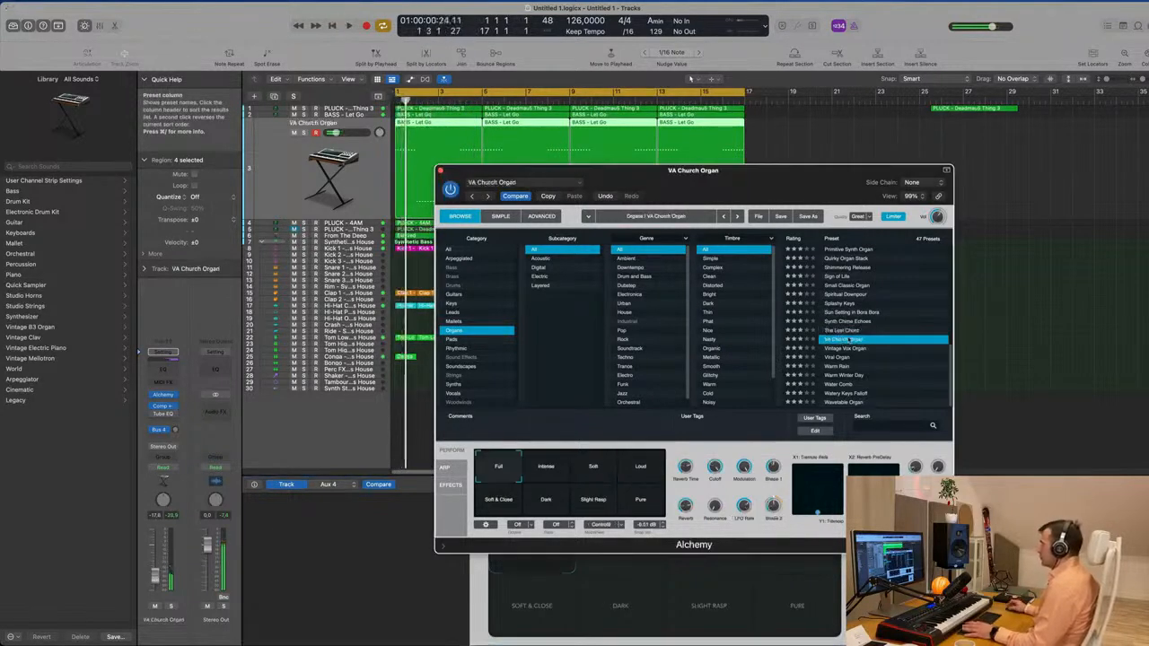
pyautogui.click(852, 349)
pyautogui.press('space')
pyautogui.moveTo(816, 177); pyautogui.dragTo(884, 128)
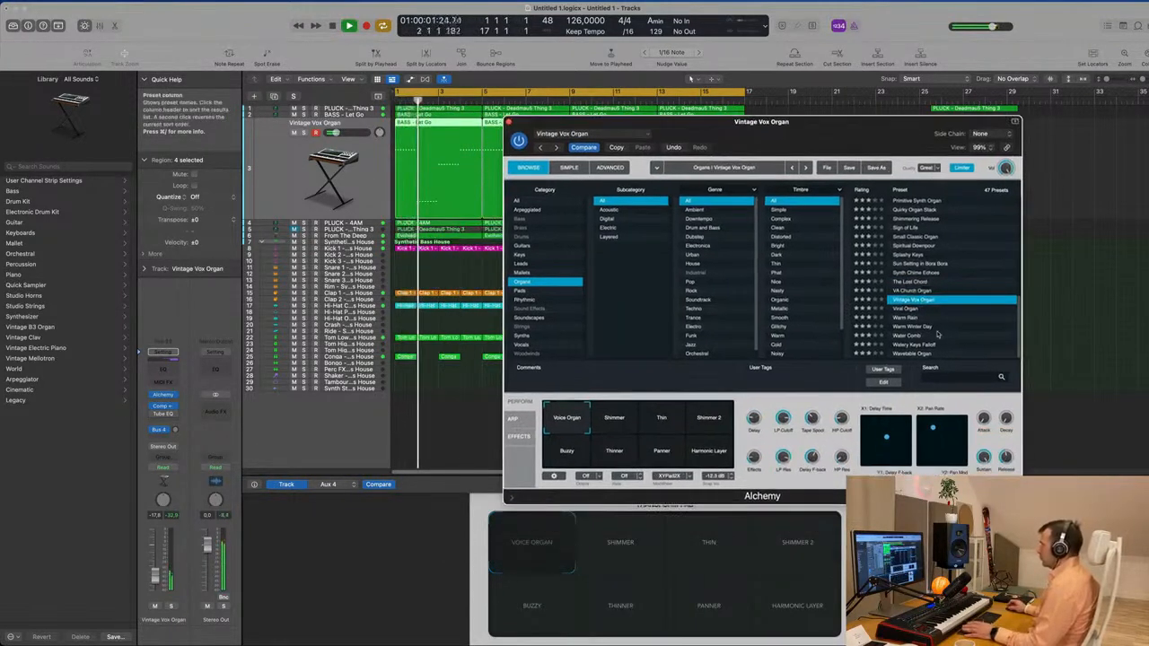
pyautogui.click(925, 327)
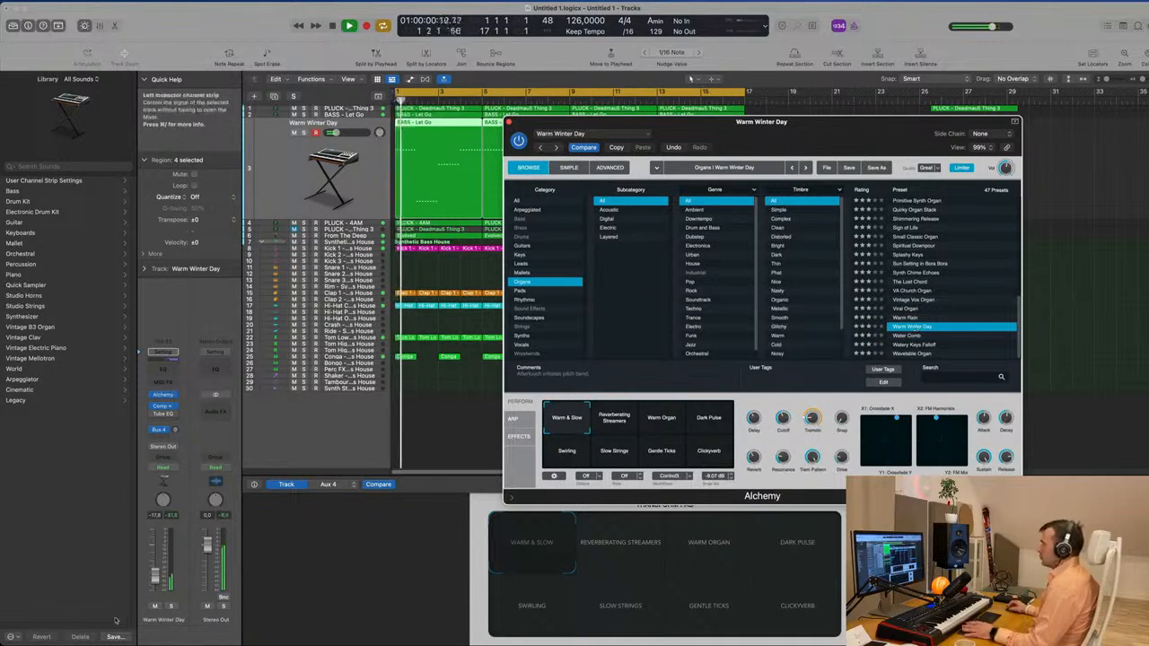
# Raise the Warm Winter Day track's volume during playback and compare it soloed and in the full mix
pyautogui.moveTo(155, 579); pyautogui.dragTo(155, 567)
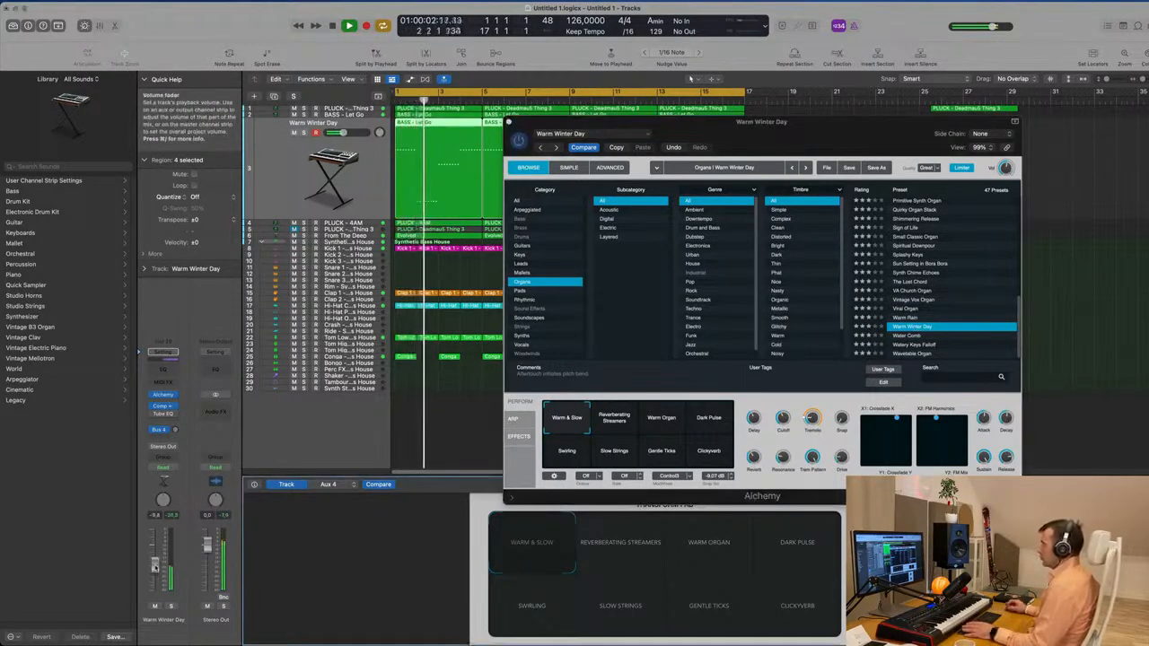
pyautogui.click(172, 607)
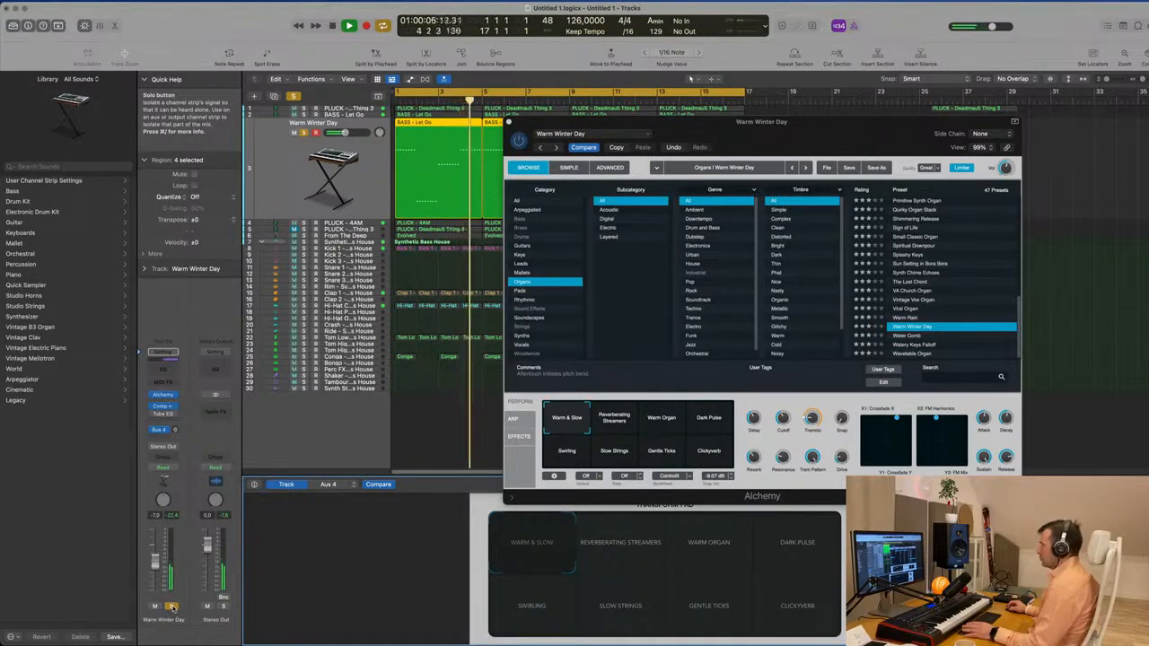
pyautogui.click(171, 607)
pyautogui.press('space')
pyautogui.press('space')
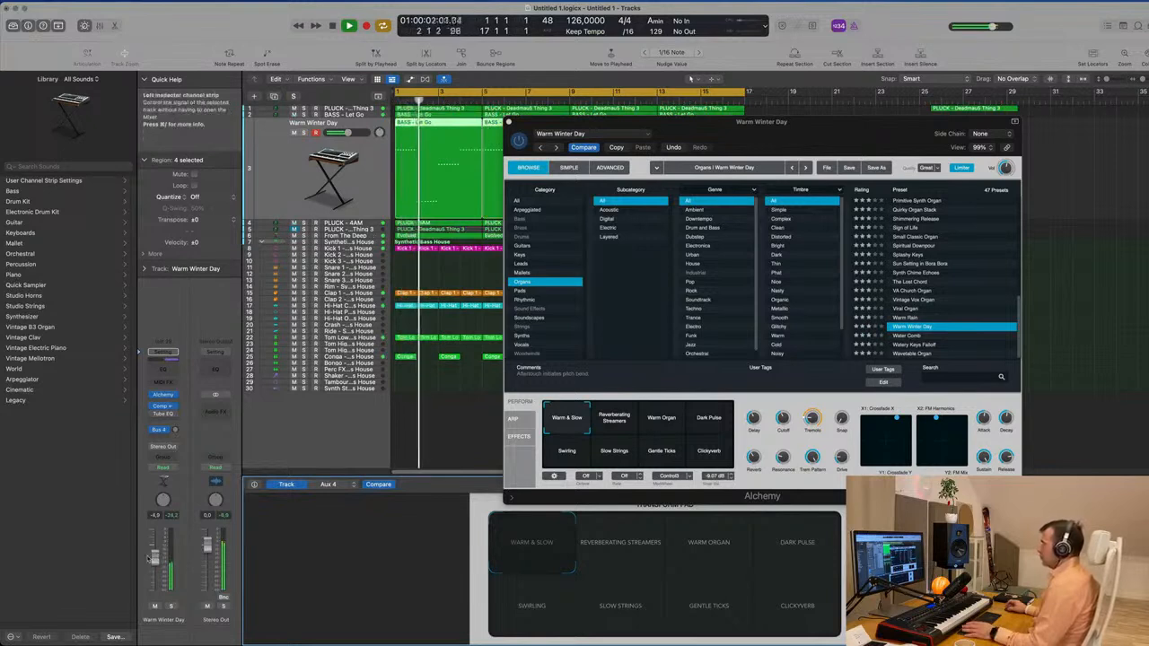
# Try the Watery Keys Falloff preset in Alchemy and load Wavetable Organ
pyautogui.click(915, 344)
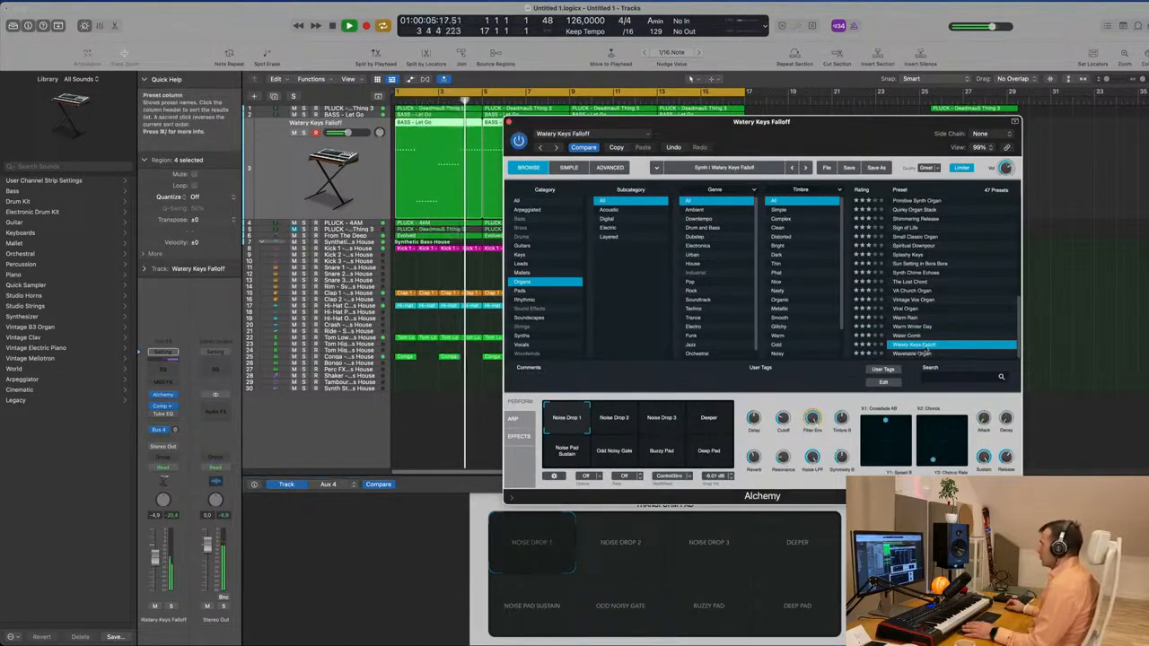
pyautogui.click(915, 354)
pyautogui.scroll(3, 951, 324)
pyautogui.scroll(3, 951, 325)
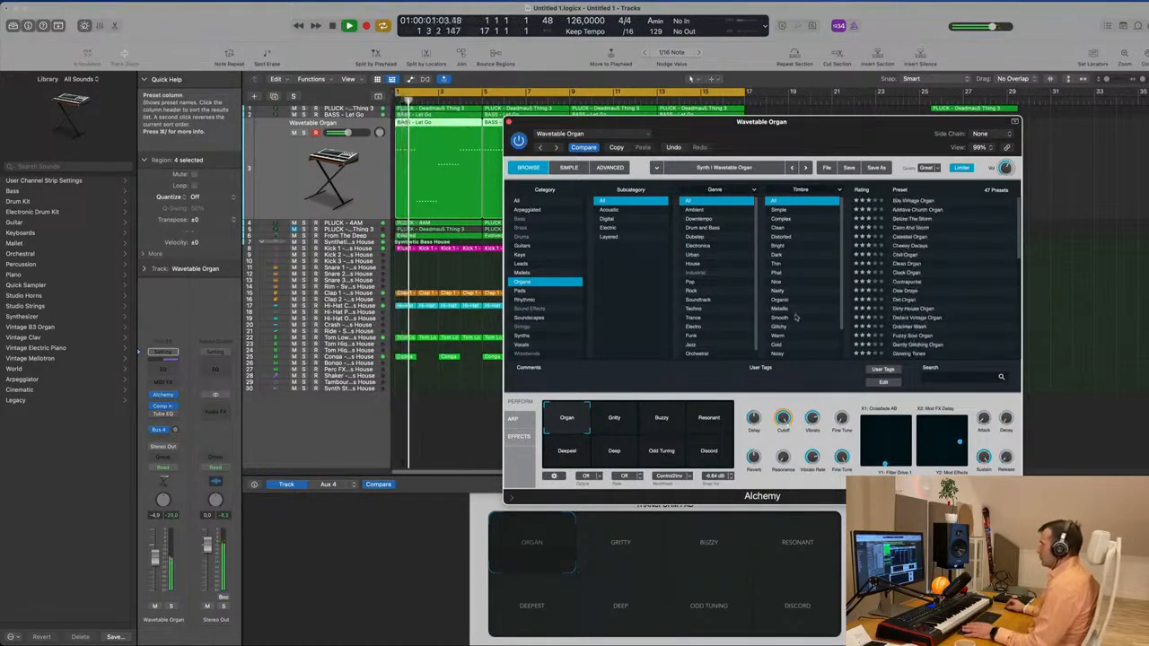
# Replay the Wavetable Organ track, listening to it soloed and back in the full mix
pyautogui.press('space')
pyautogui.click(171, 607)
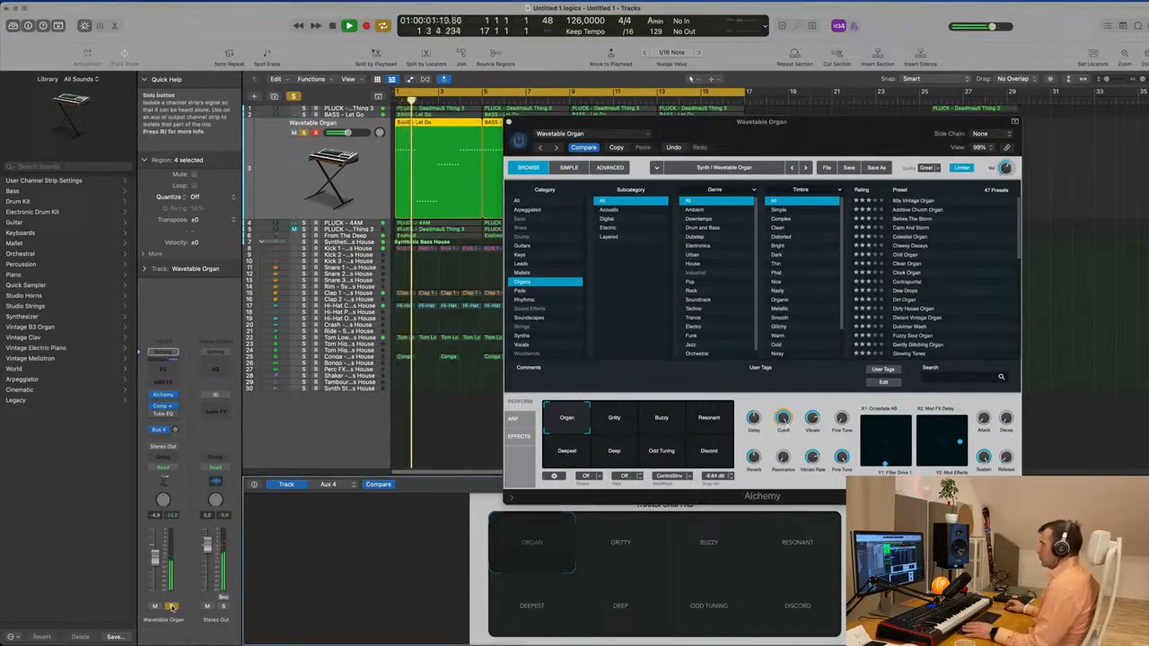
pyautogui.click(171, 606)
pyautogui.press('space')
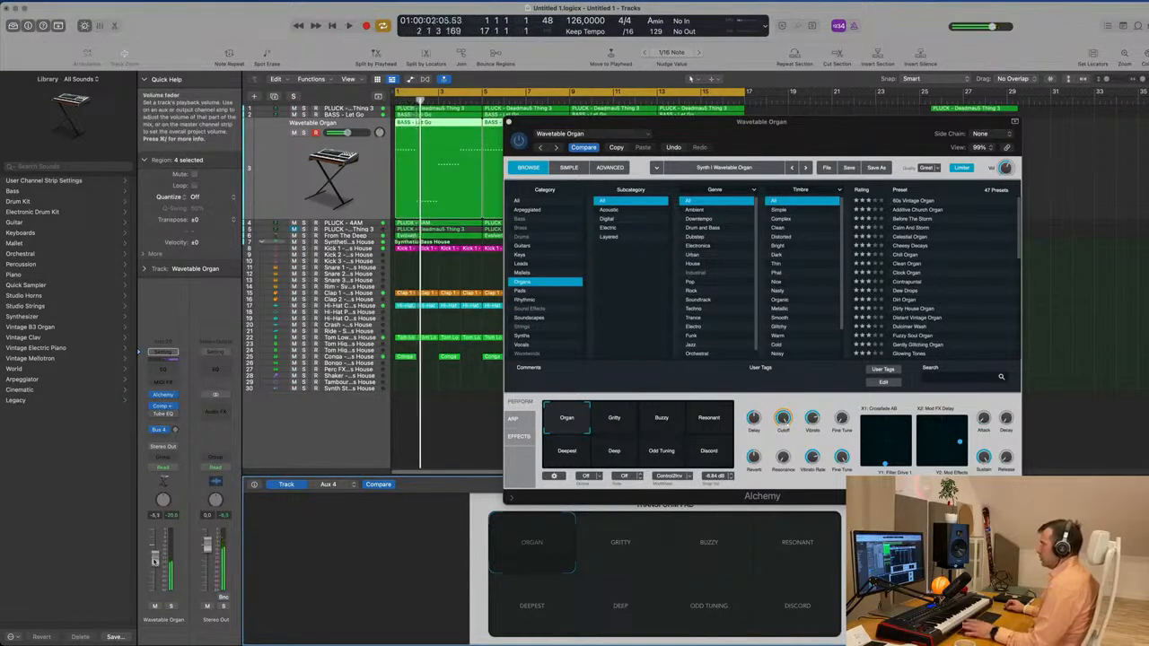
# Try Wavetable Organ's Gritty and Buzzy performance snapshots, lowering the track's volume while replaying the loop
pyautogui.click(605, 421)
pyautogui.click(659, 424)
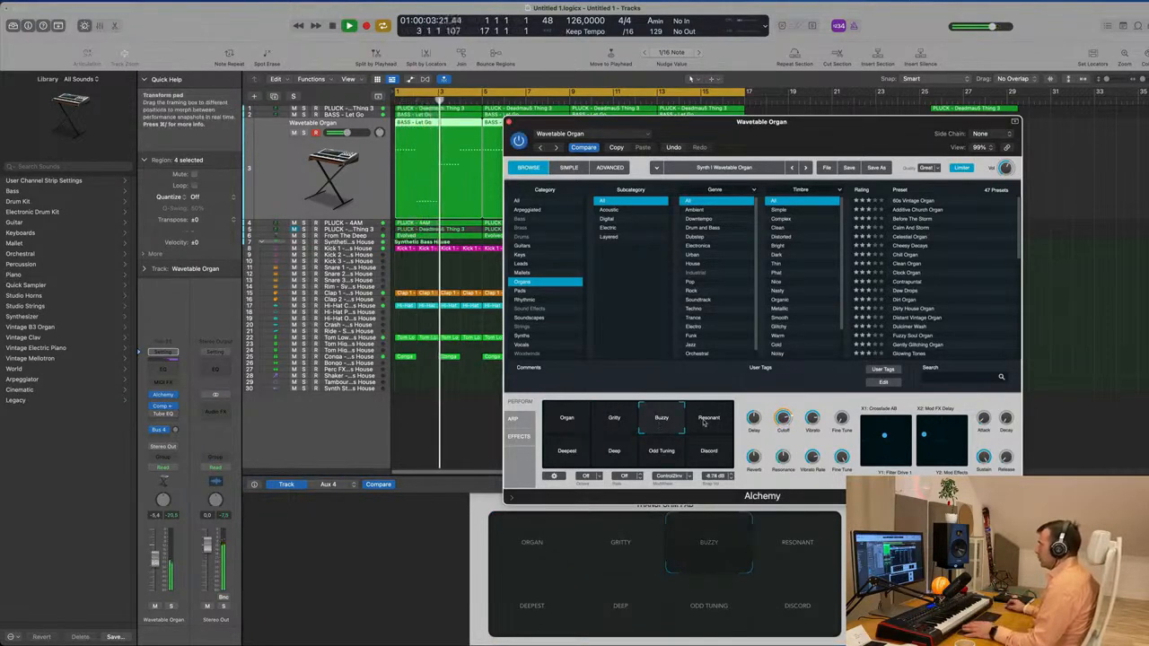
pyautogui.press('space')
pyautogui.press('space')
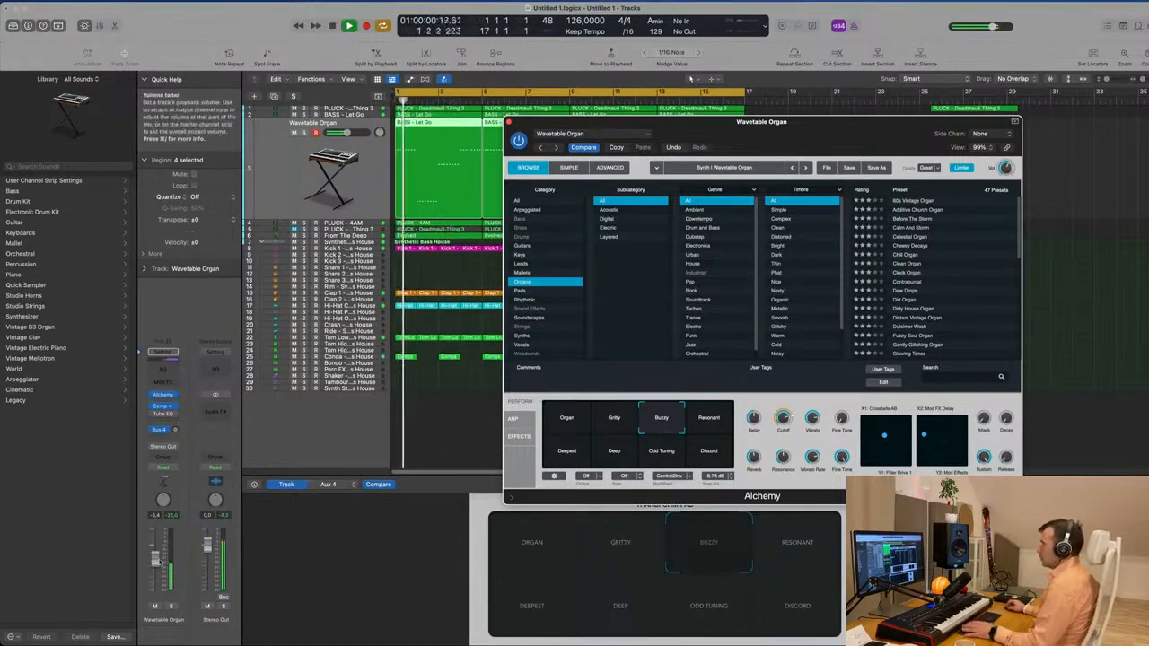
pyautogui.moveTo(154, 567); pyautogui.dragTo(155, 569)
pyautogui.press('space')
pyautogui.press('space')
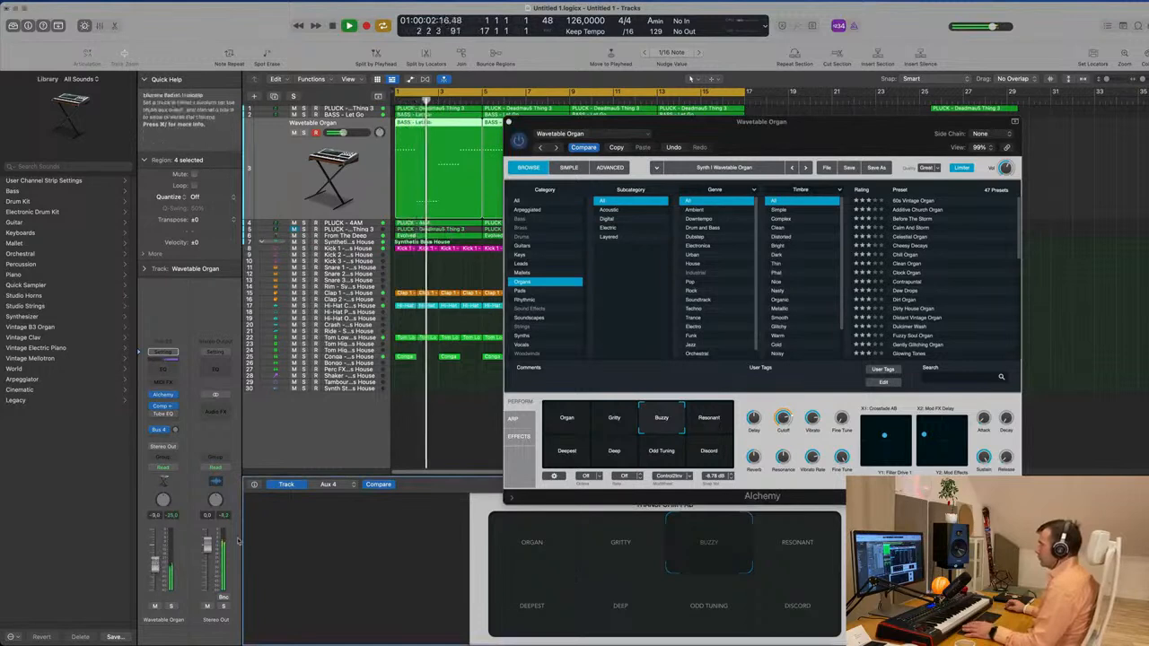
# Try Wavetable Organ's Resonant, Deepest, Deep and Odd Tuning snapshots during playback and return to the Organ snapshot
pyautogui.click(716, 418)
pyautogui.click(575, 453)
pyautogui.click(612, 453)
pyautogui.click(669, 453)
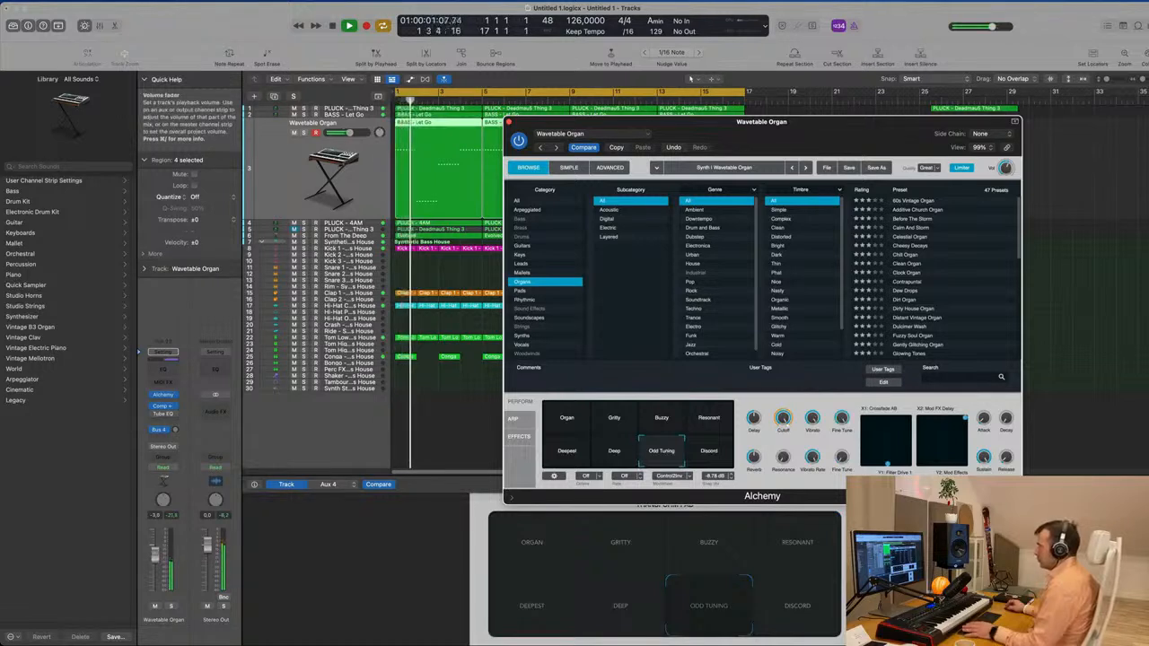
pyautogui.click(569, 420)
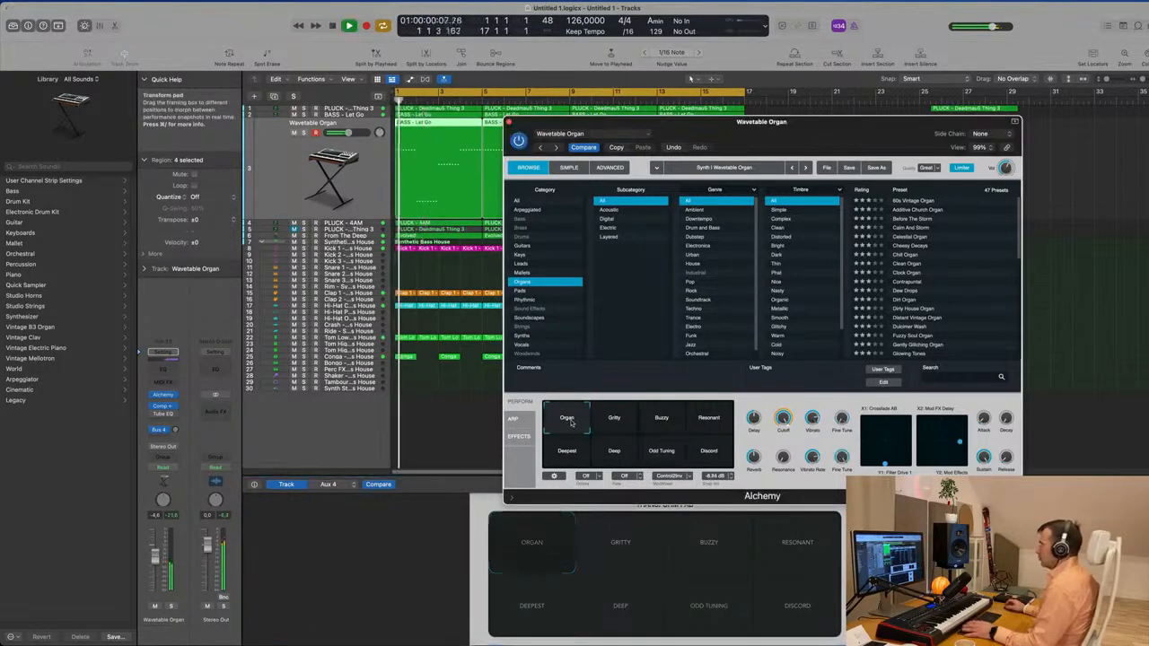
# Lower the Wavetable Organ track's volume and compare the mix with the track muted and unmuted
pyautogui.moveTo(155, 556); pyautogui.dragTo(155, 564)
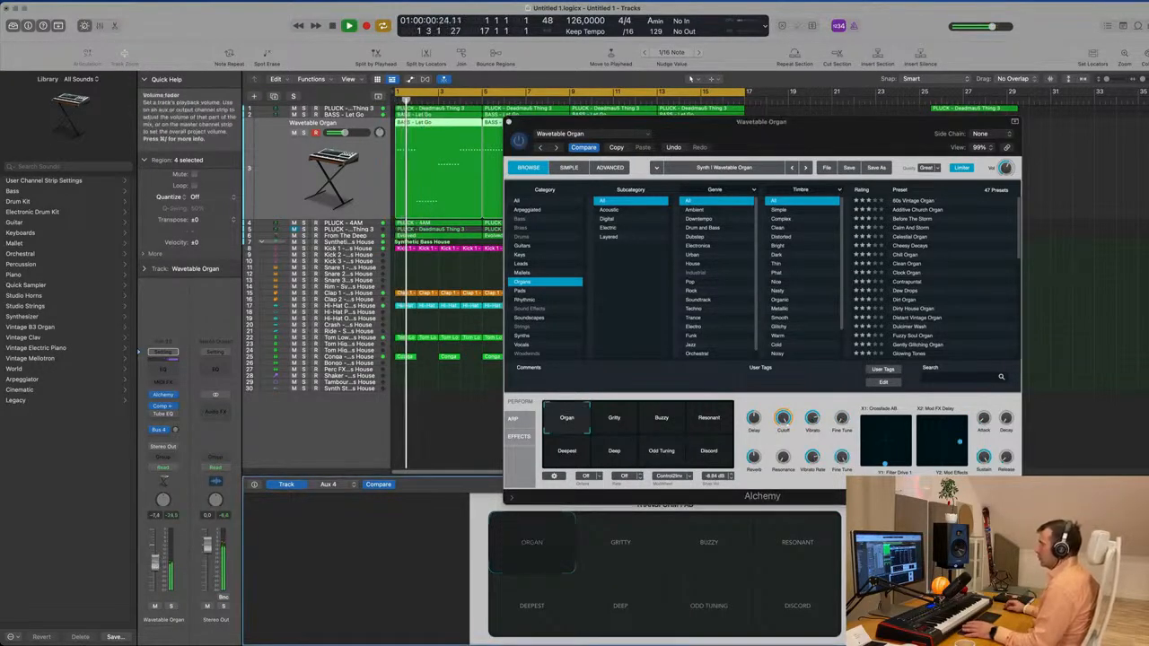
pyautogui.click(157, 607)
pyautogui.click(157, 606)
pyautogui.press('Return')
# Add a Channel EQ to the Wavetable Organ track with a 127 Hz, 24 dB/Oct low cut, and close the plug-in windows
pyautogui.click(163, 367)
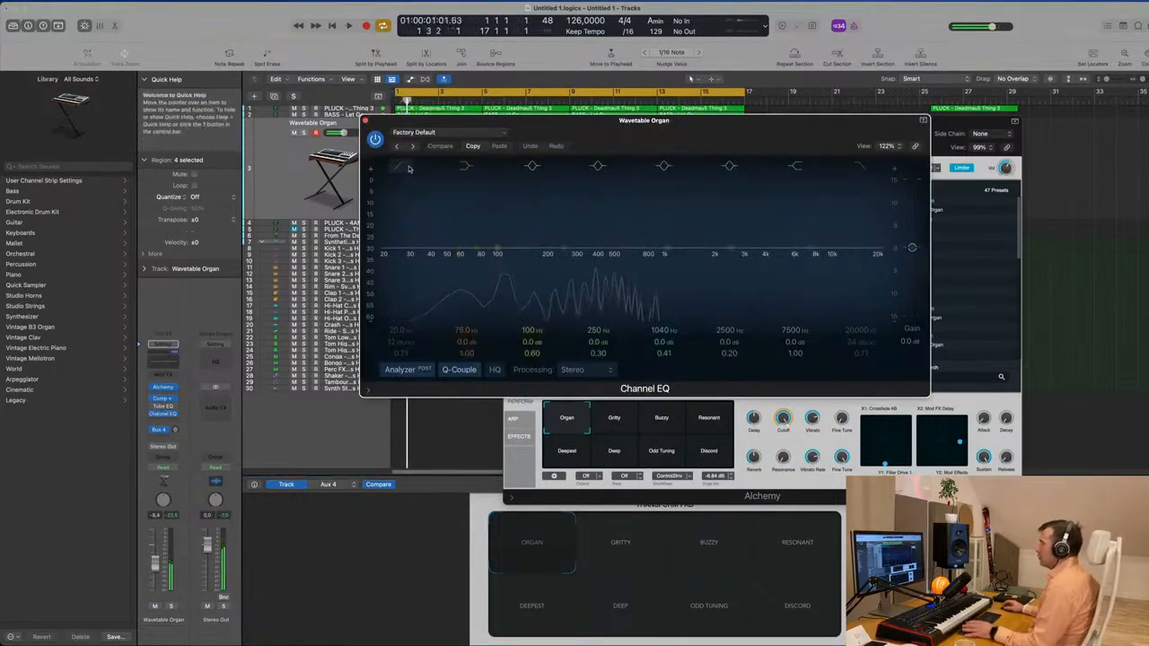
pyautogui.click(492, 257)
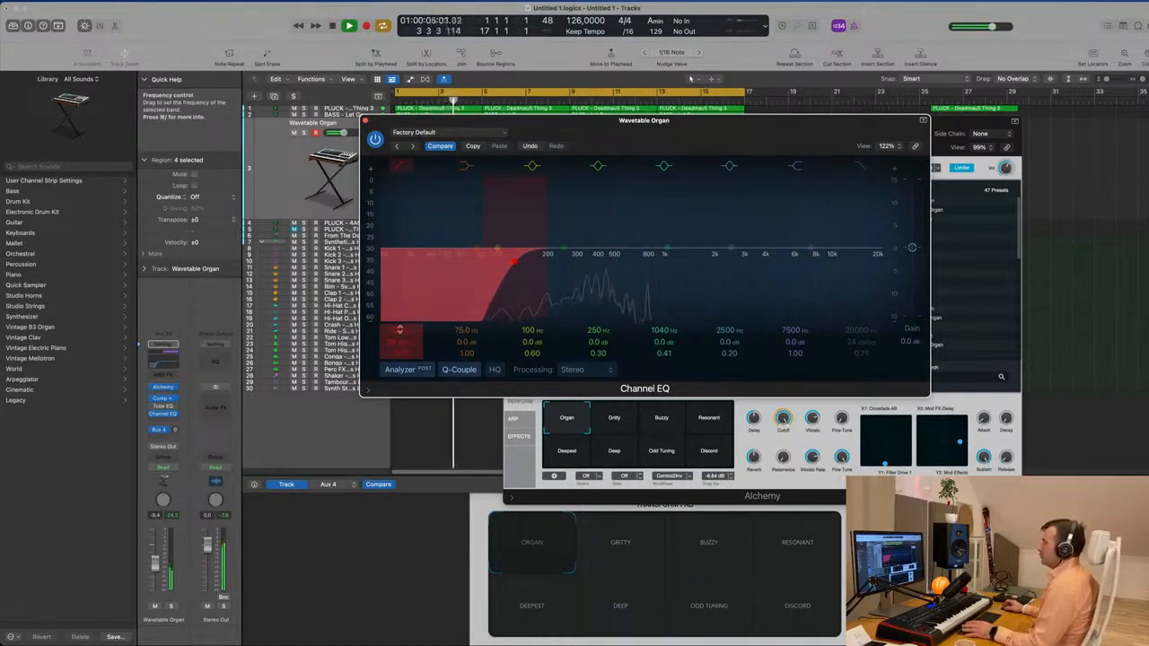
pyautogui.moveTo(378, 123); pyautogui.dragTo(356, 153)
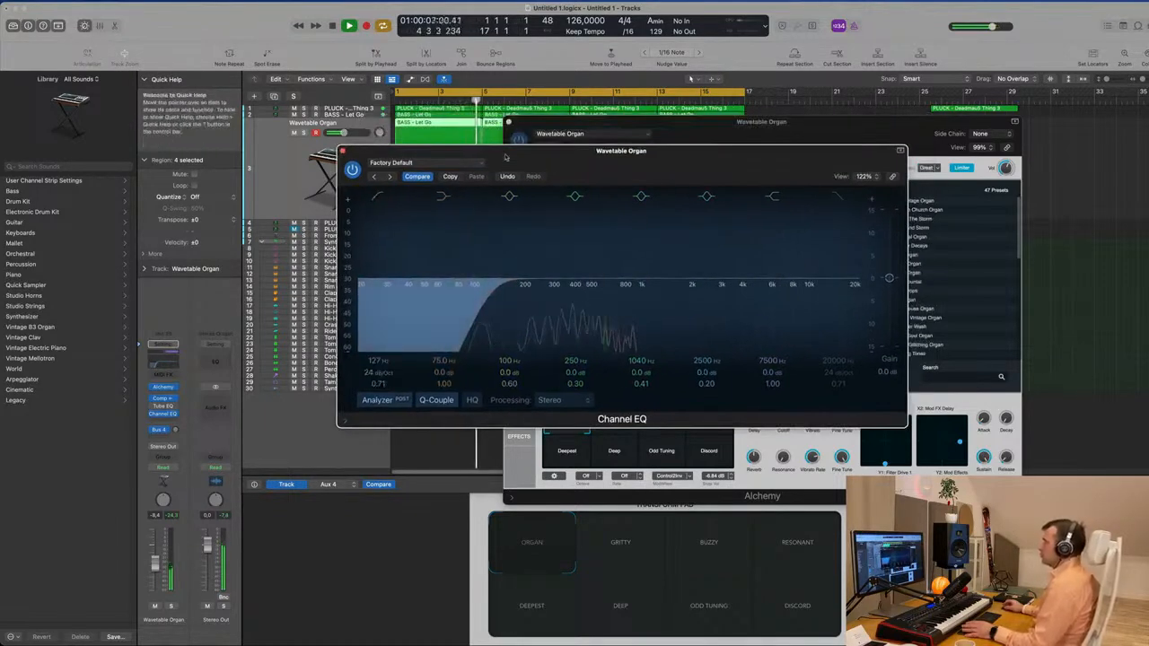
pyautogui.click(342, 151)
pyautogui.moveTo(554, 121); pyautogui.dragTo(419, 173)
pyautogui.click(378, 174)
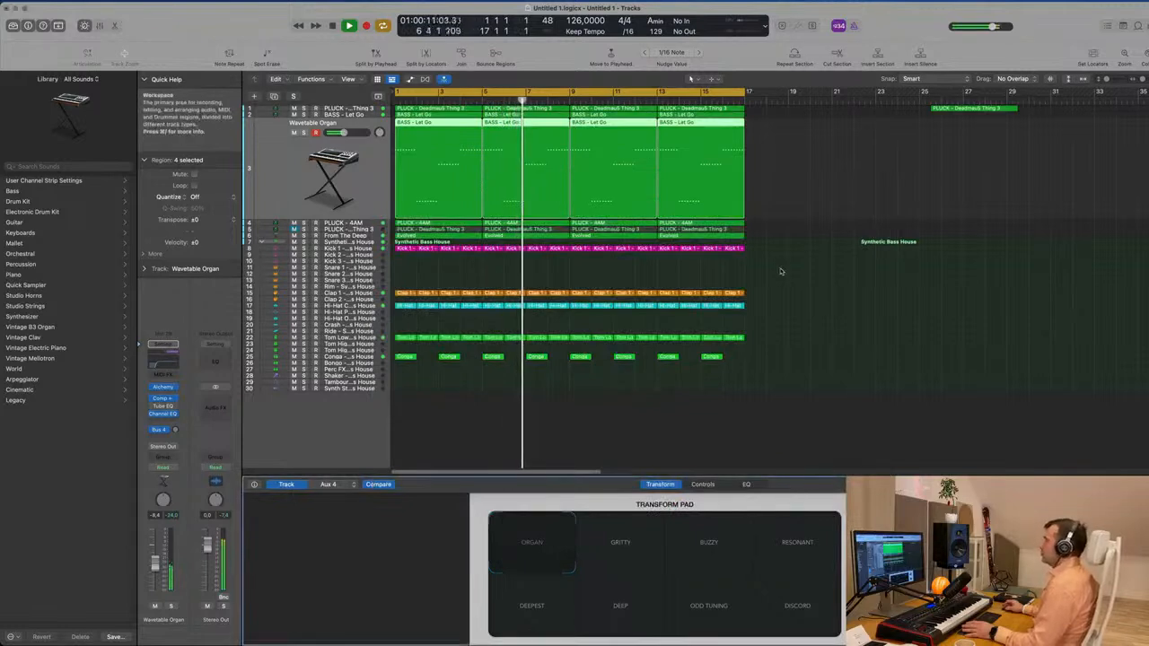
# Deselect the regions and show the secondary ruler above the arrangement
pyautogui.click(772, 300)
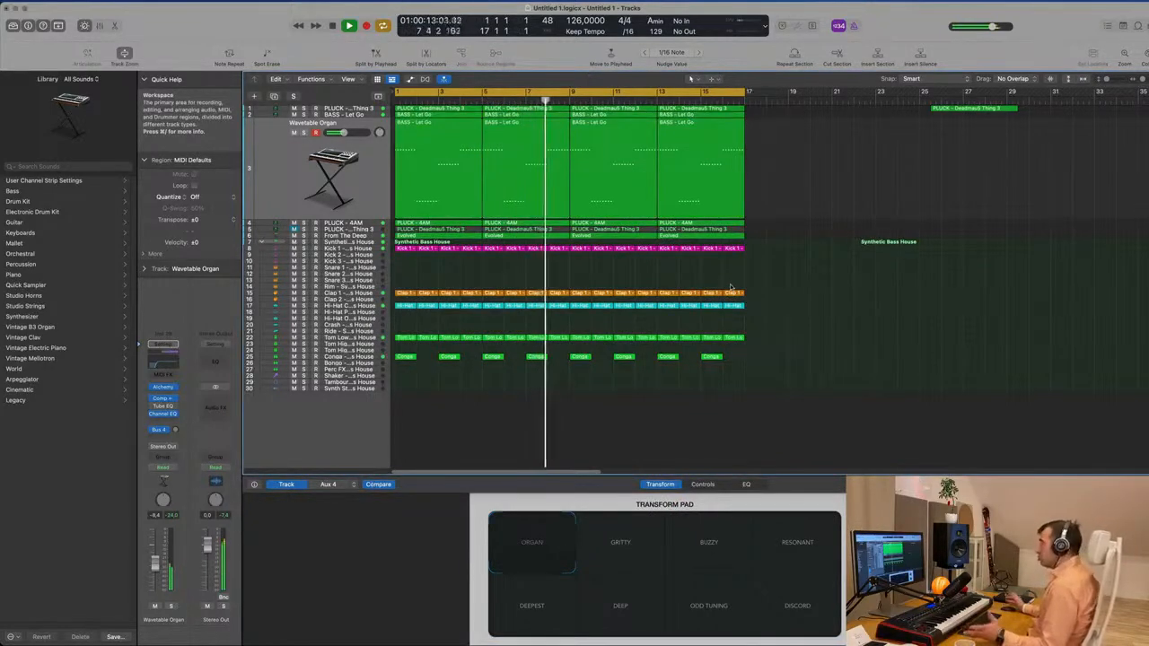
pyautogui.click(348, 79)
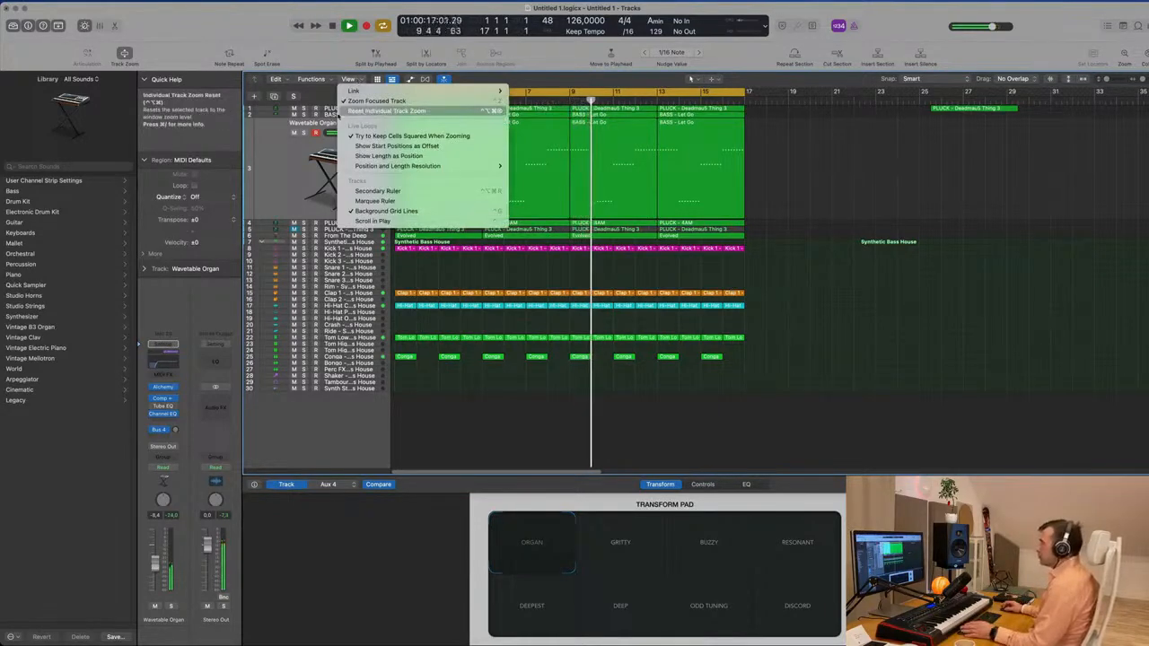
pyautogui.click(377, 190)
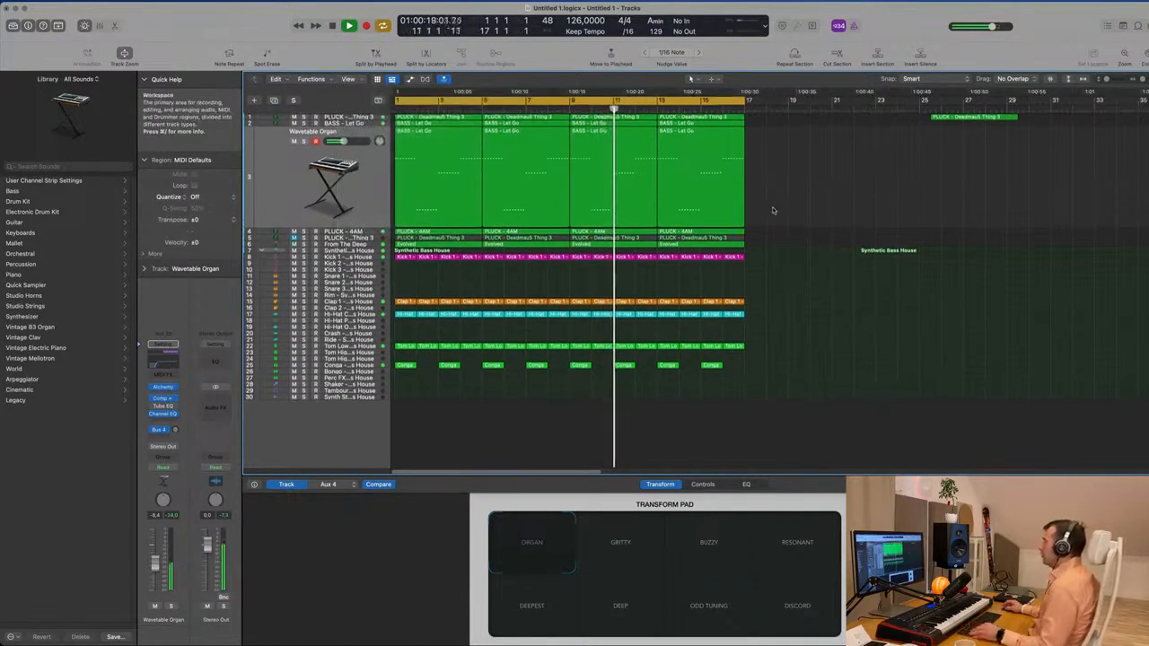
# Delete the stray pluck region standing apart from the loop on the first track
pyautogui.press('super+Left')
pyautogui.press('super+Left')
pyautogui.press('super+Left')
pyautogui.press('super+Left')
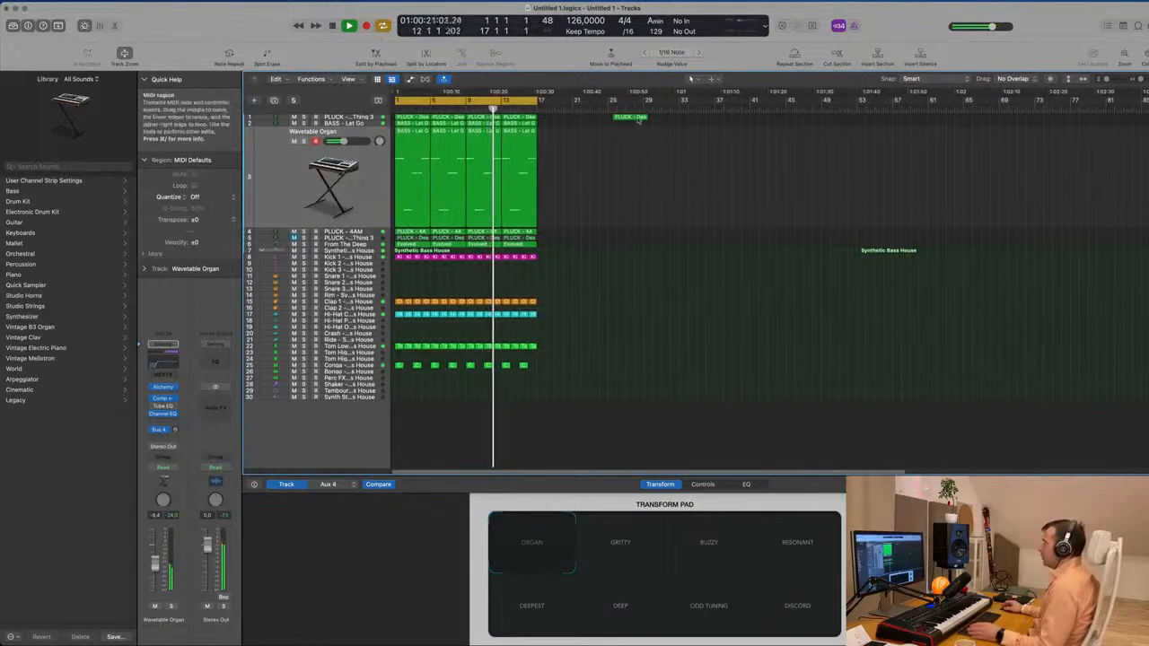
pyautogui.moveTo(638, 121); pyautogui.dragTo(719, 121)
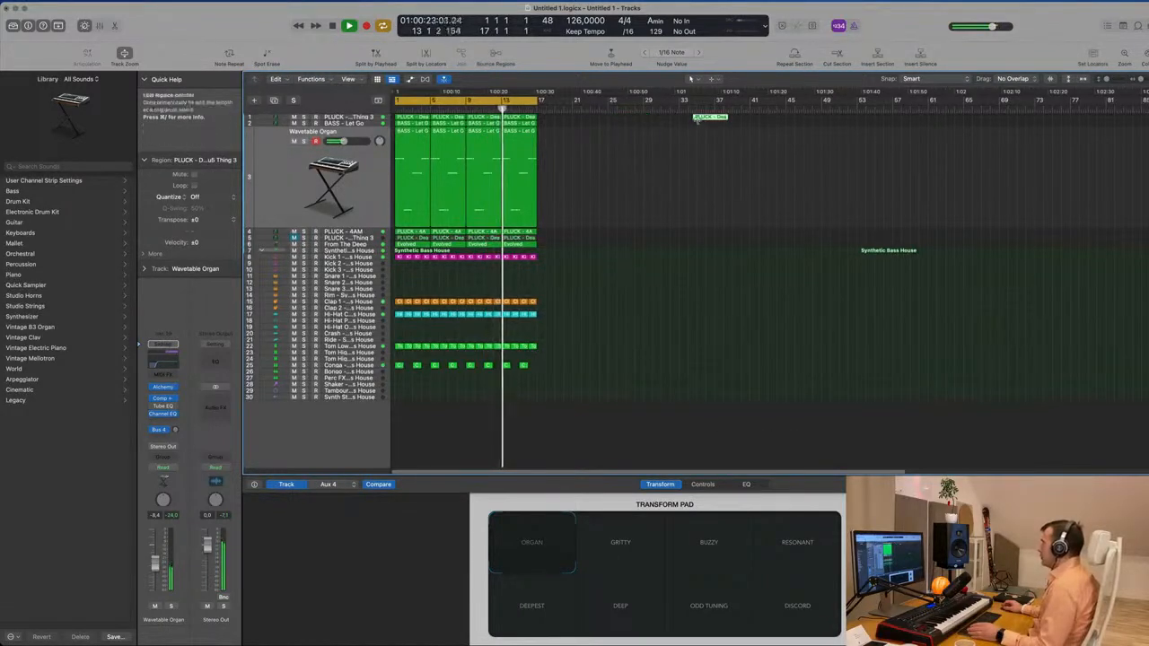
pyautogui.press('Delete')
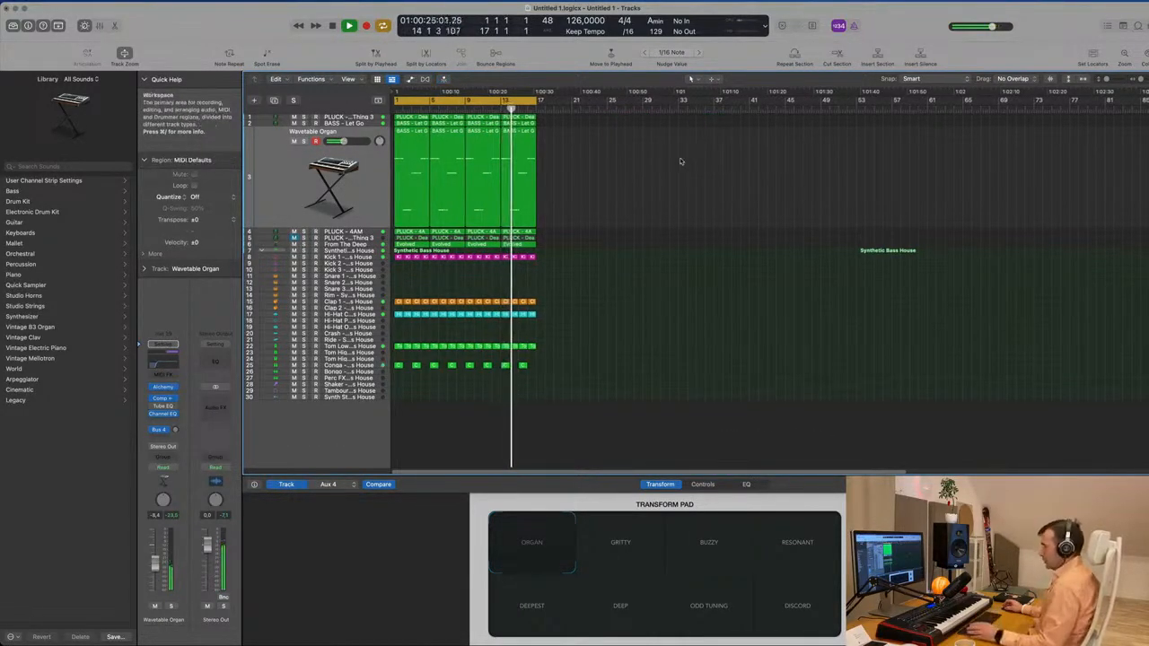
# Repeat all the regions of the 16-bar loop five times, extending the arrangement to bar 97, and deselect them
pyautogui.press('super+a')
pyautogui.press('super+r')
pyautogui.press('super+r')
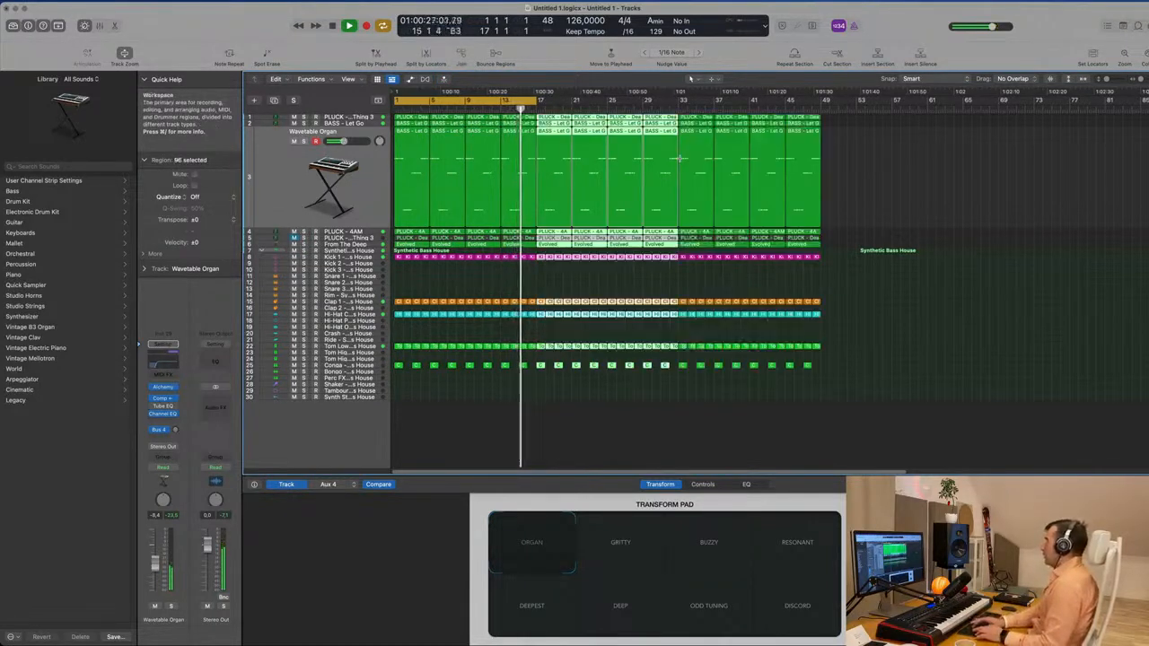
pyautogui.press('super+r')
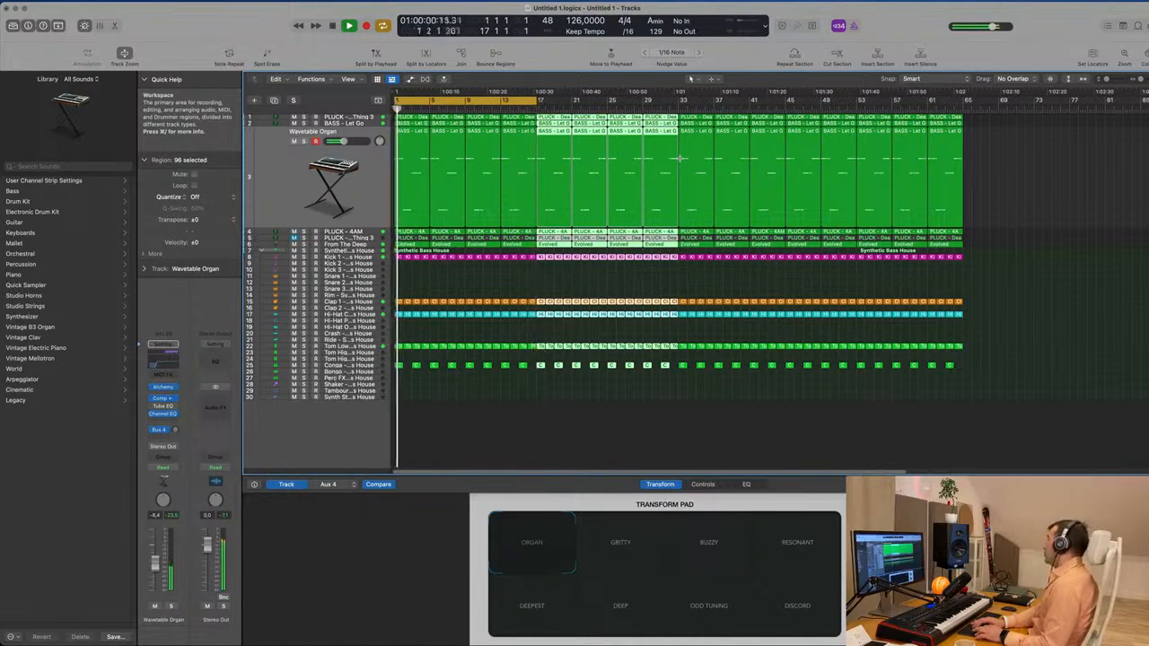
pyautogui.press('super+r')
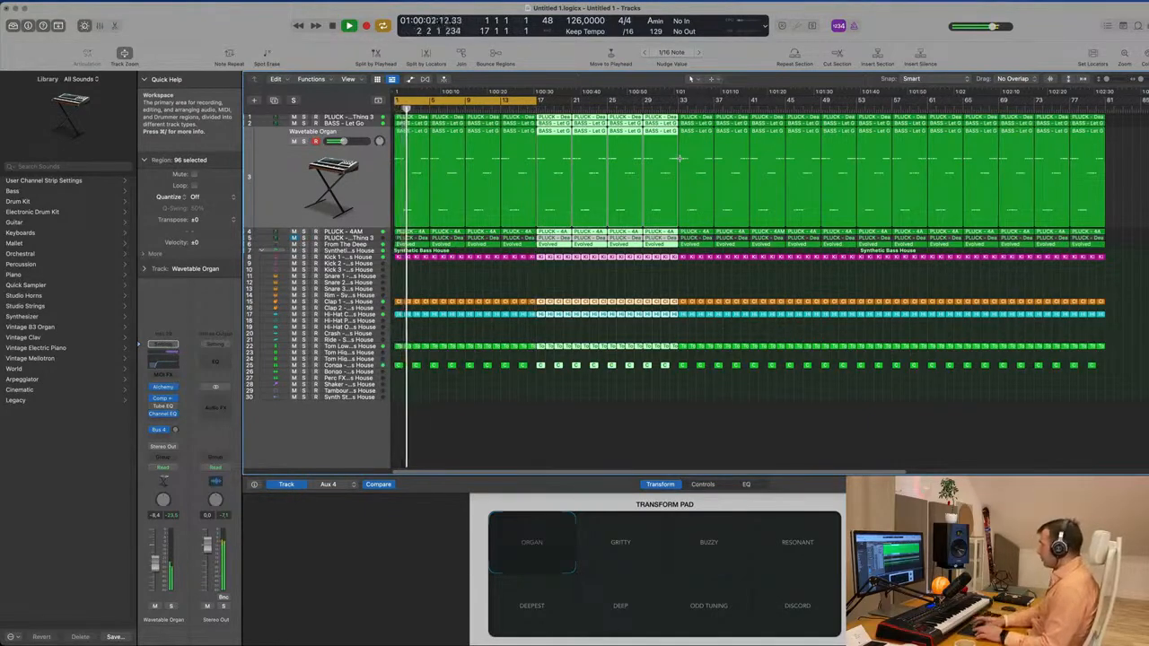
pyautogui.press('super+r')
pyautogui.press('super+Left')
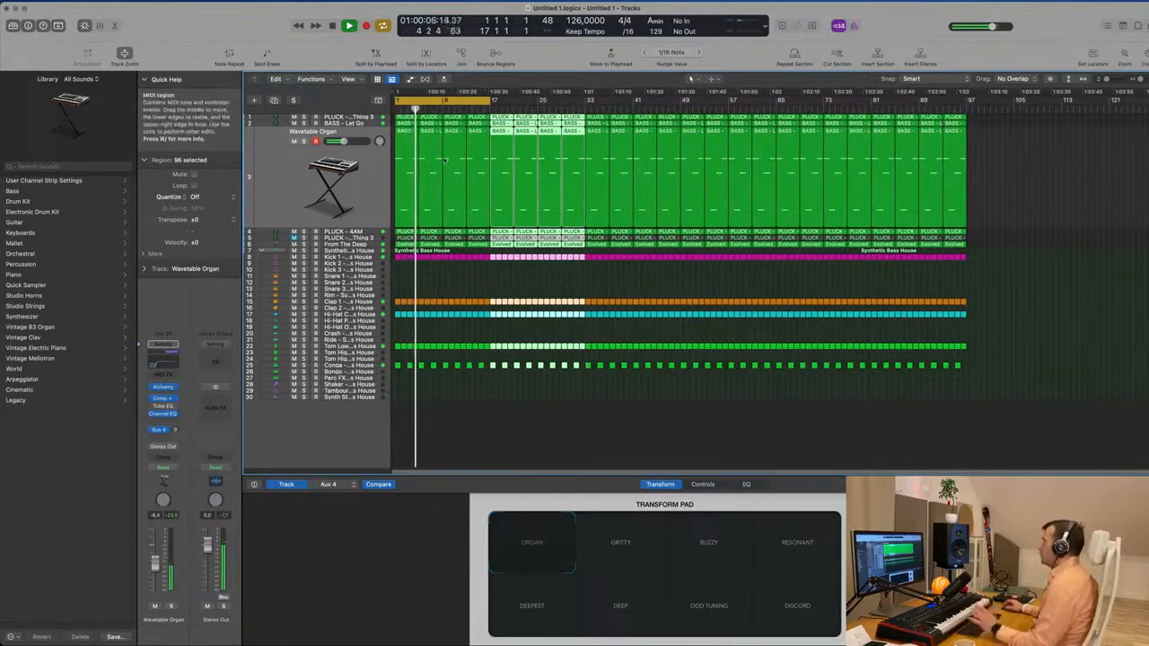
pyautogui.click(632, 281)
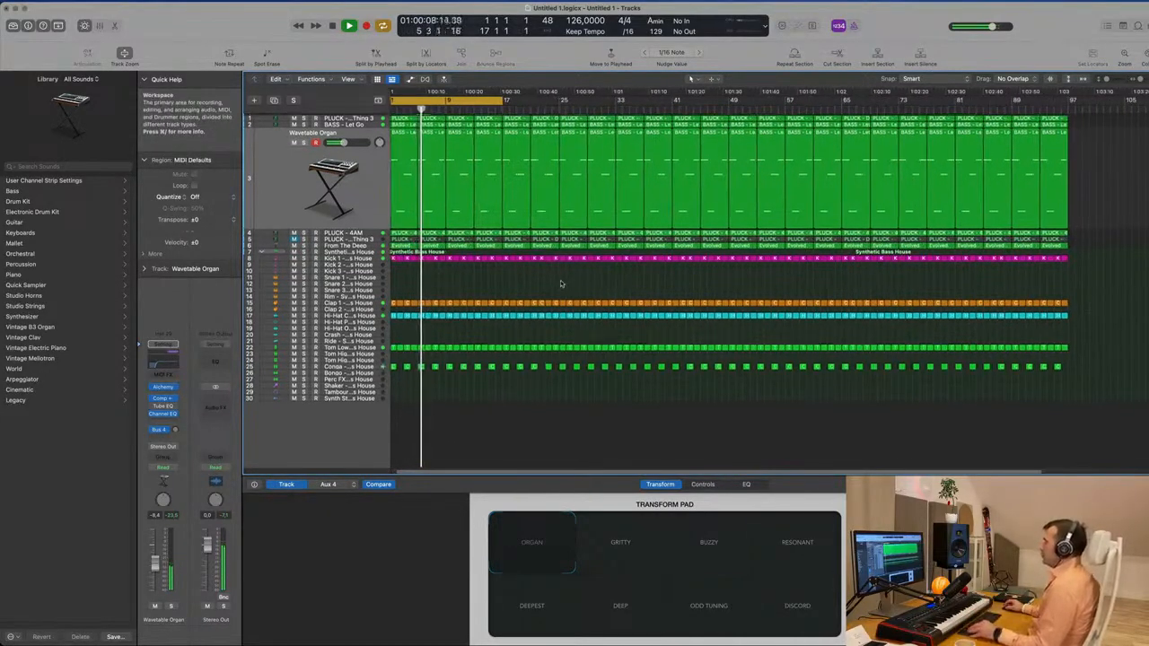
pyautogui.press('super+Right')
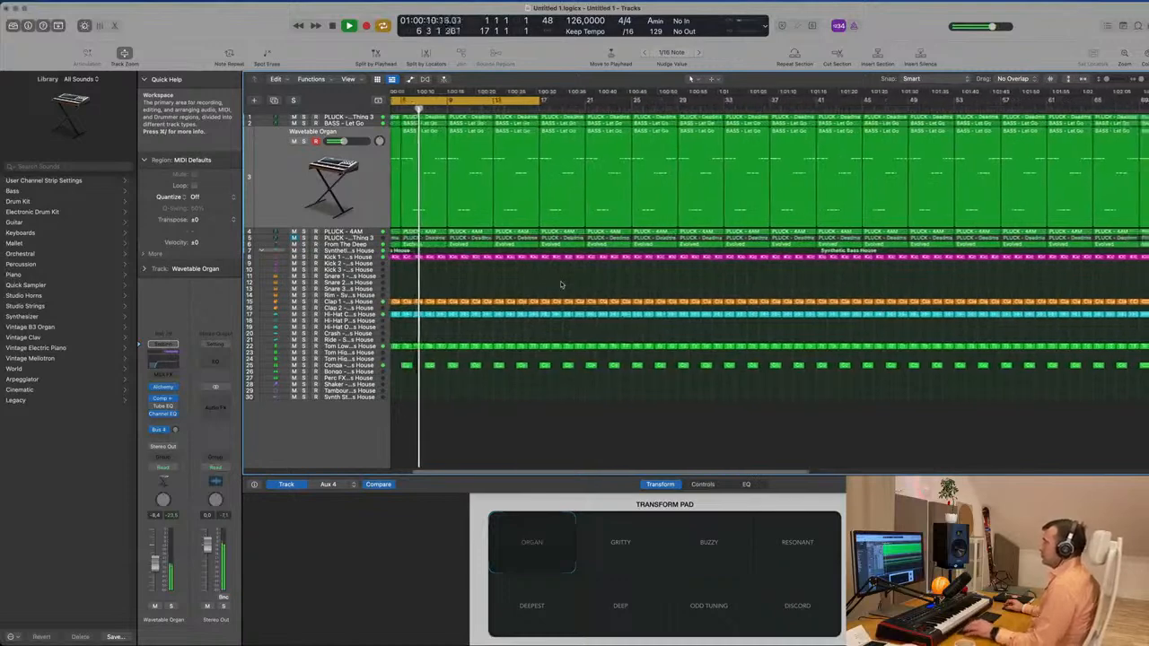
pyautogui.press('super+Down')
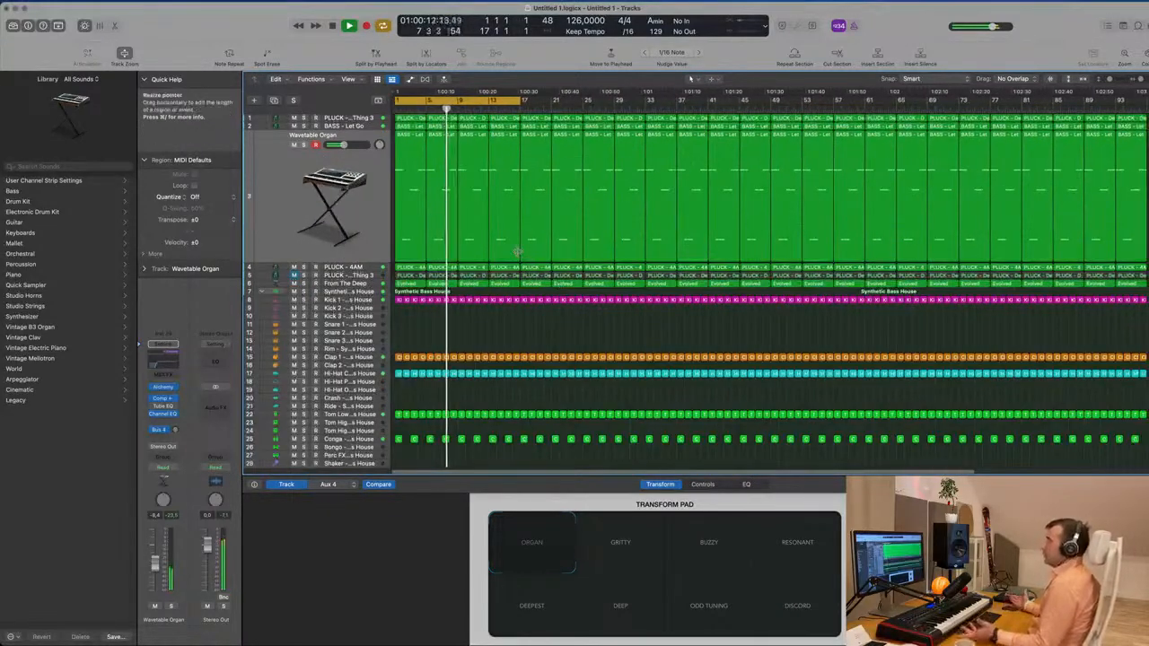
pyautogui.click(874, 1)
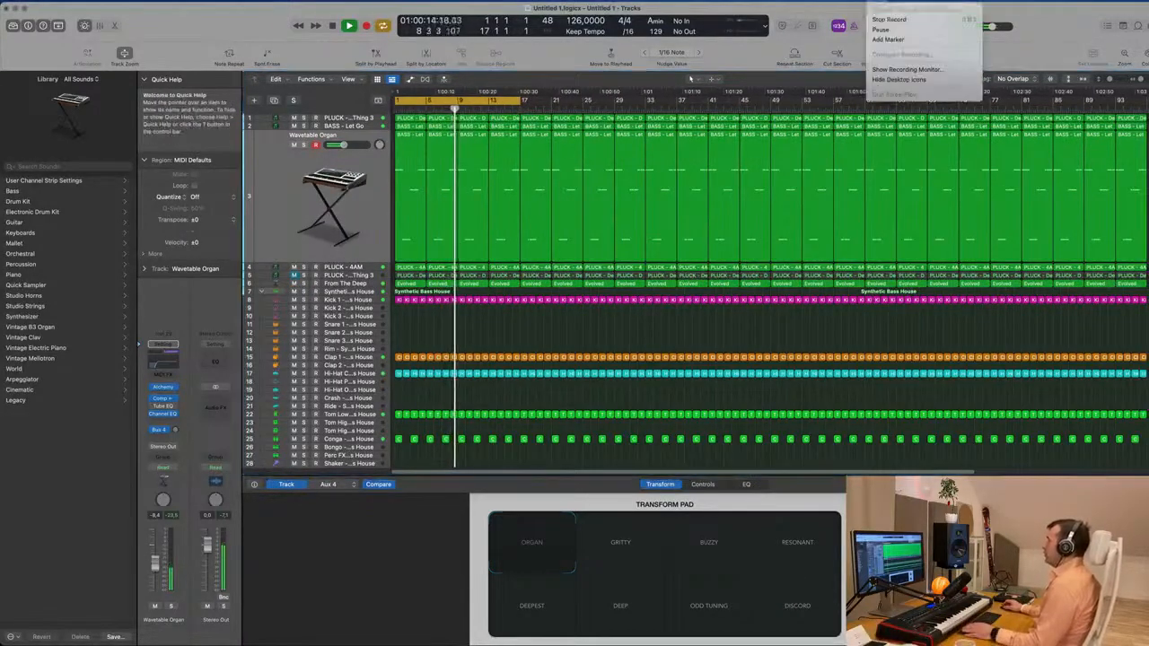
pyautogui.click(813, 13)
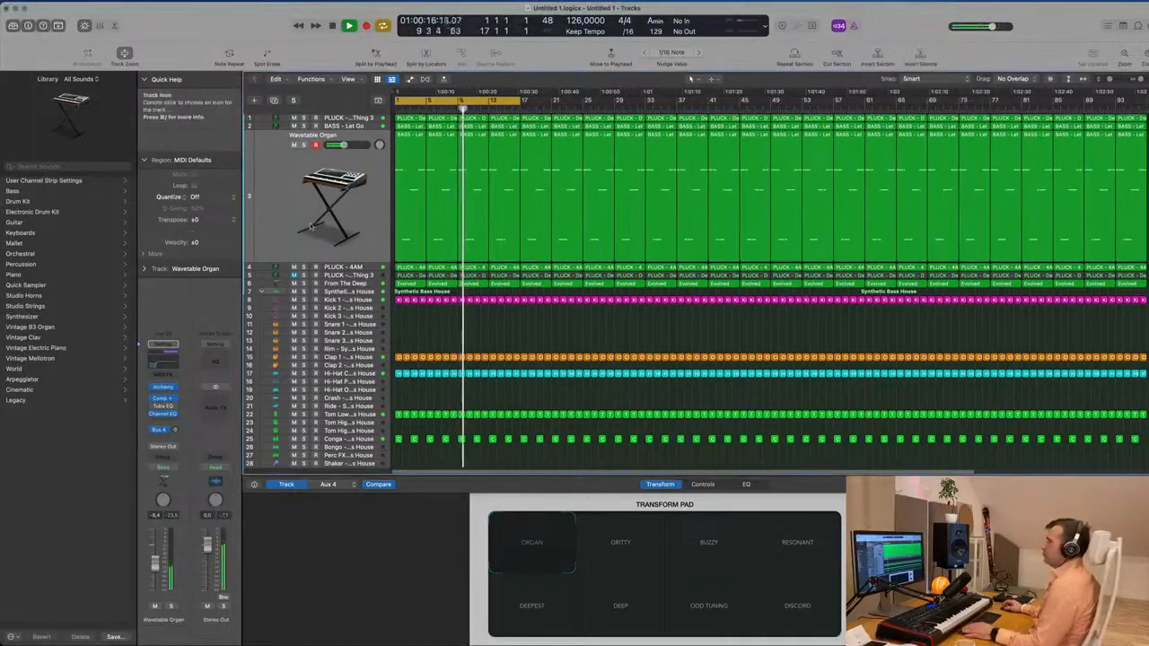
# Replay the loop from the start and compare the Wavetable Organ track muted, soloed and in the full mix
pyautogui.click(285, 230)
pyautogui.press('space')
pyautogui.press('space')
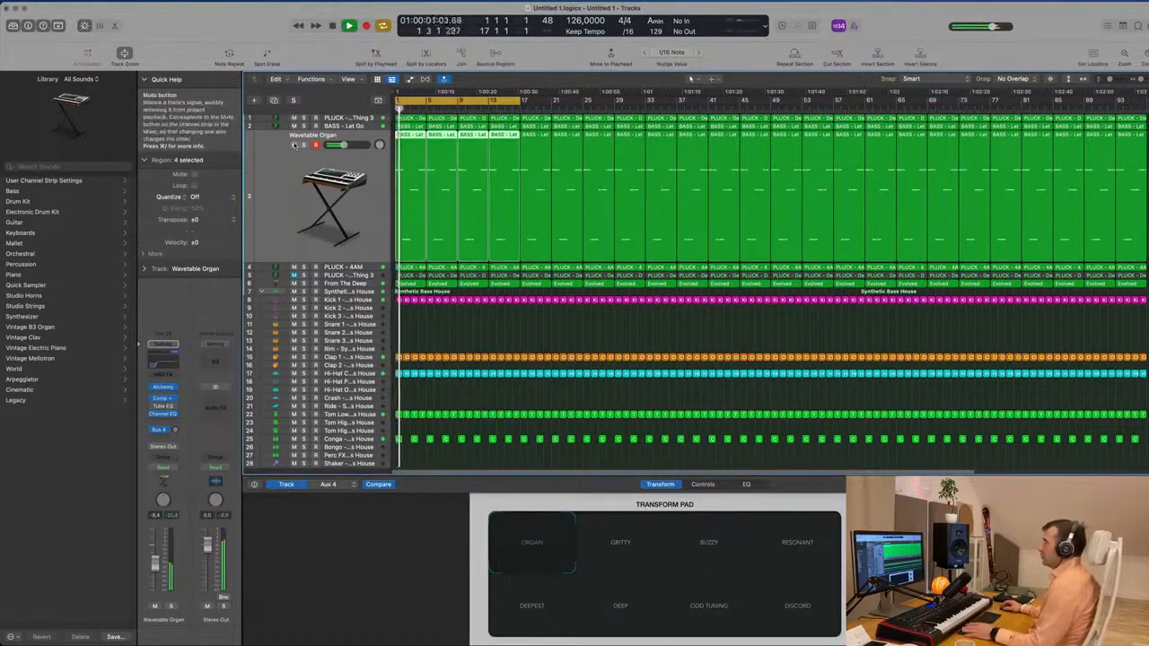
pyautogui.click(293, 145)
pyautogui.click(294, 144)
pyautogui.click(304, 145)
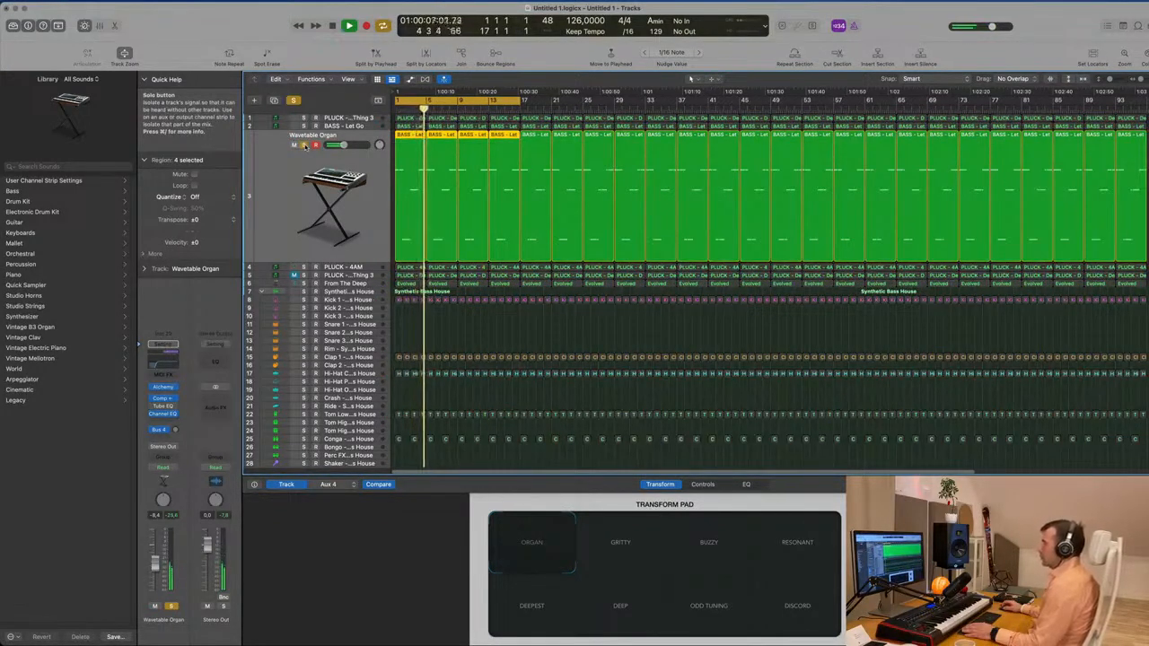
pyautogui.click(304, 145)
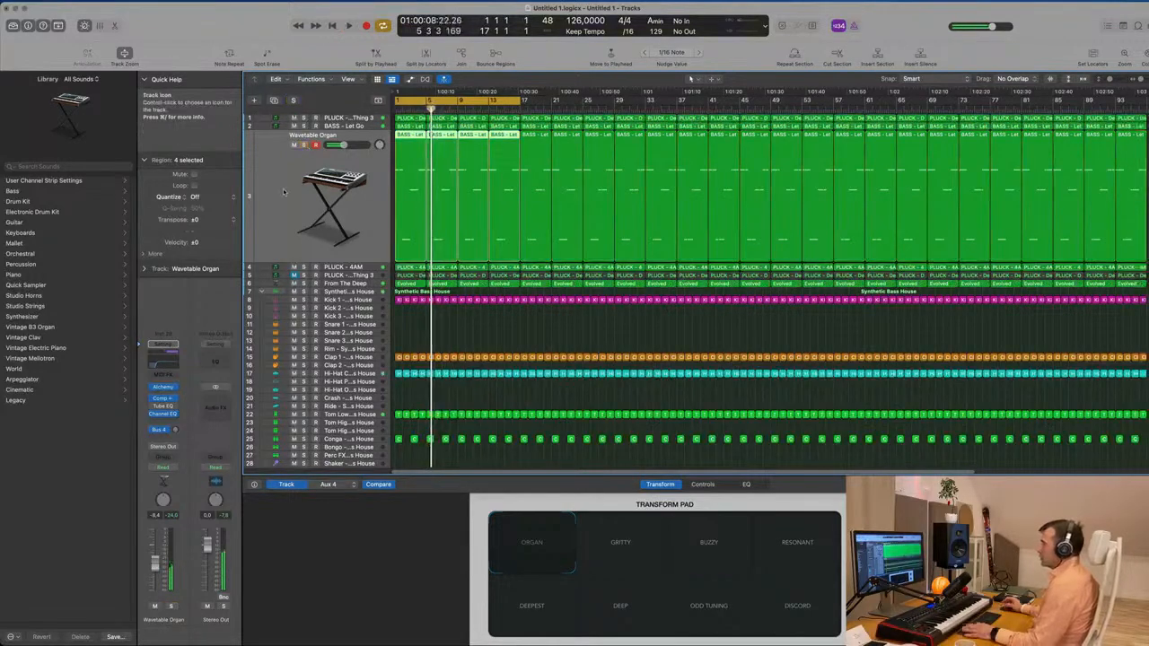
# Compare the mix with the Wavetable Organ track muted and unmuted, and set the track's volume to -10 dB
pyautogui.click(293, 145)
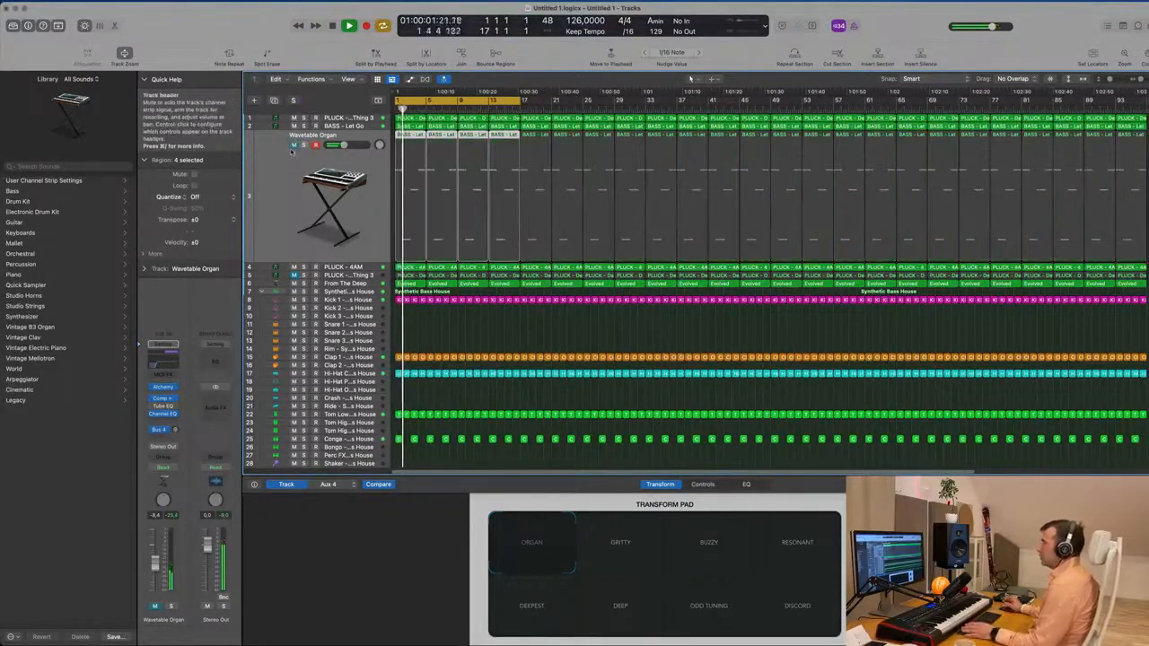
pyautogui.click(294, 145)
pyautogui.press('space')
pyautogui.press('space')
pyautogui.moveTo(344, 145); pyautogui.dragTo(341, 144)
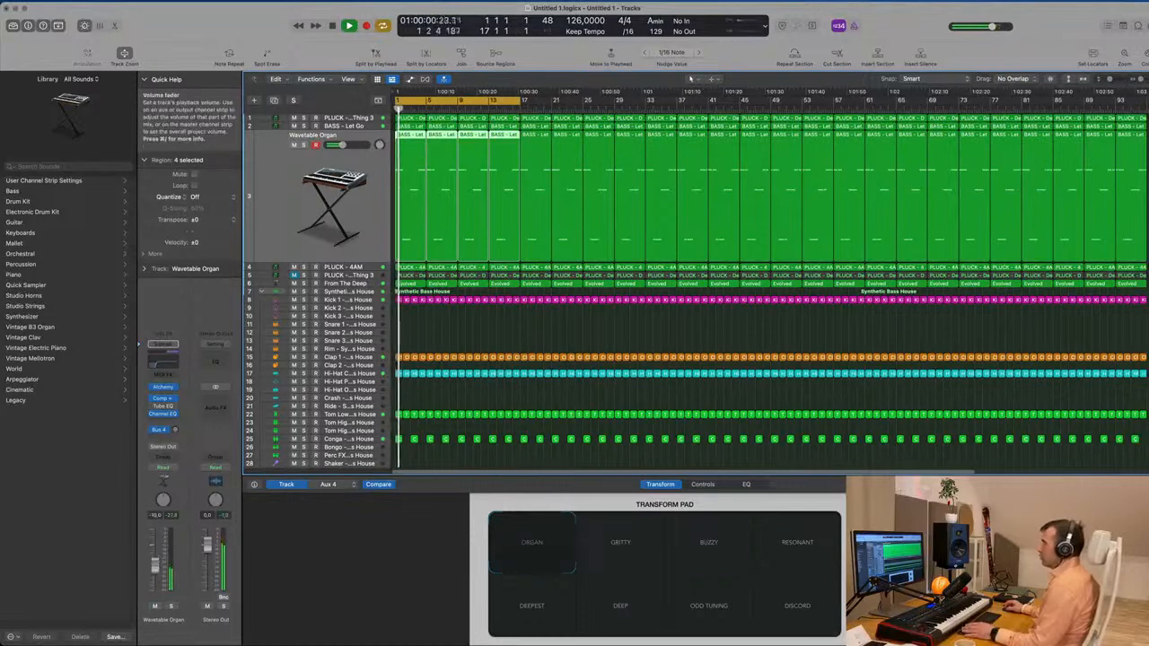
# Copy the first Kick 1 region to the start of the Ride track
pyautogui.scroll(-4, 451, 425)
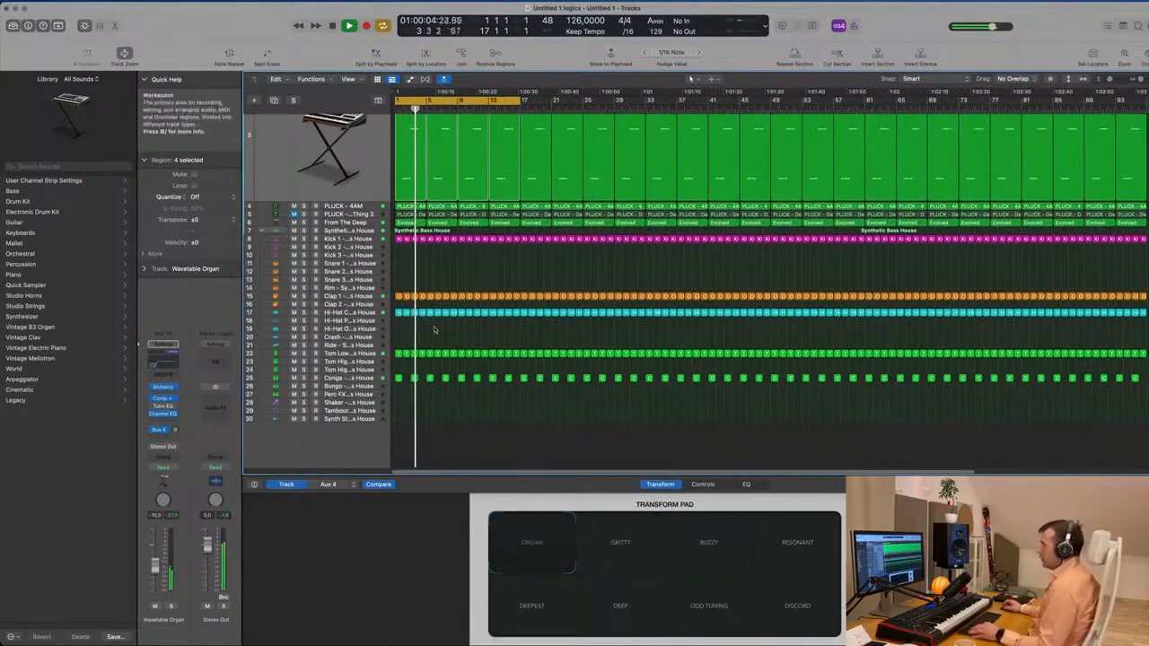
pyautogui.click(407, 283)
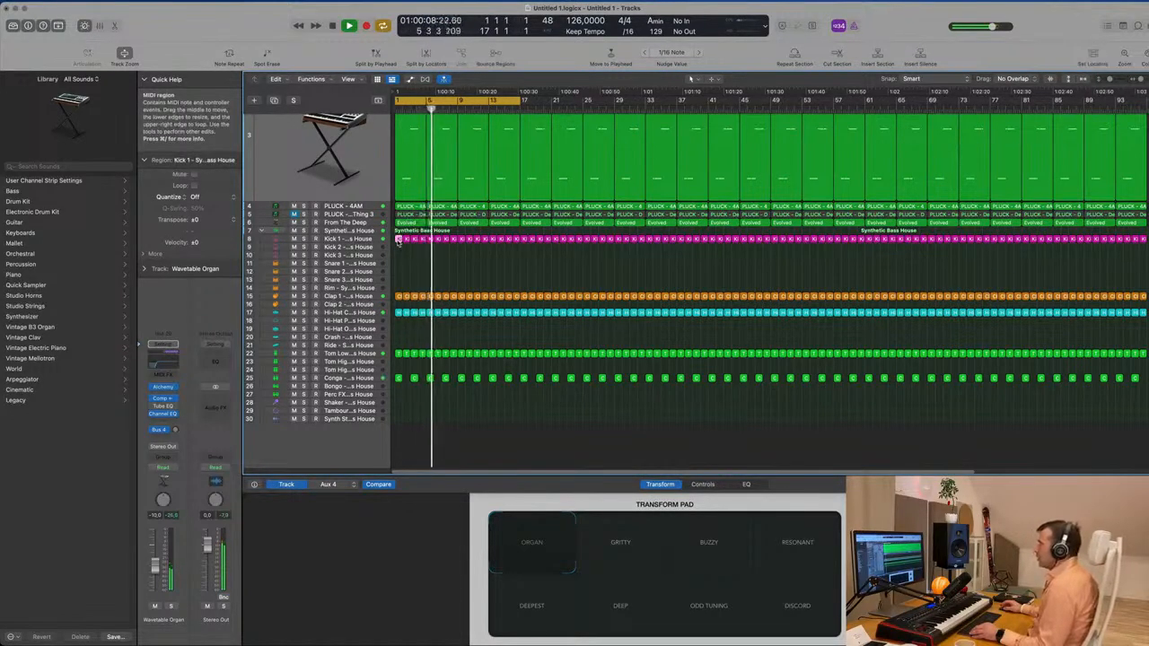
pyautogui.moveTo(398, 241); pyautogui.dragTo(397, 345)
pyautogui.press('space')
pyautogui.press('space')
pyautogui.press('space')
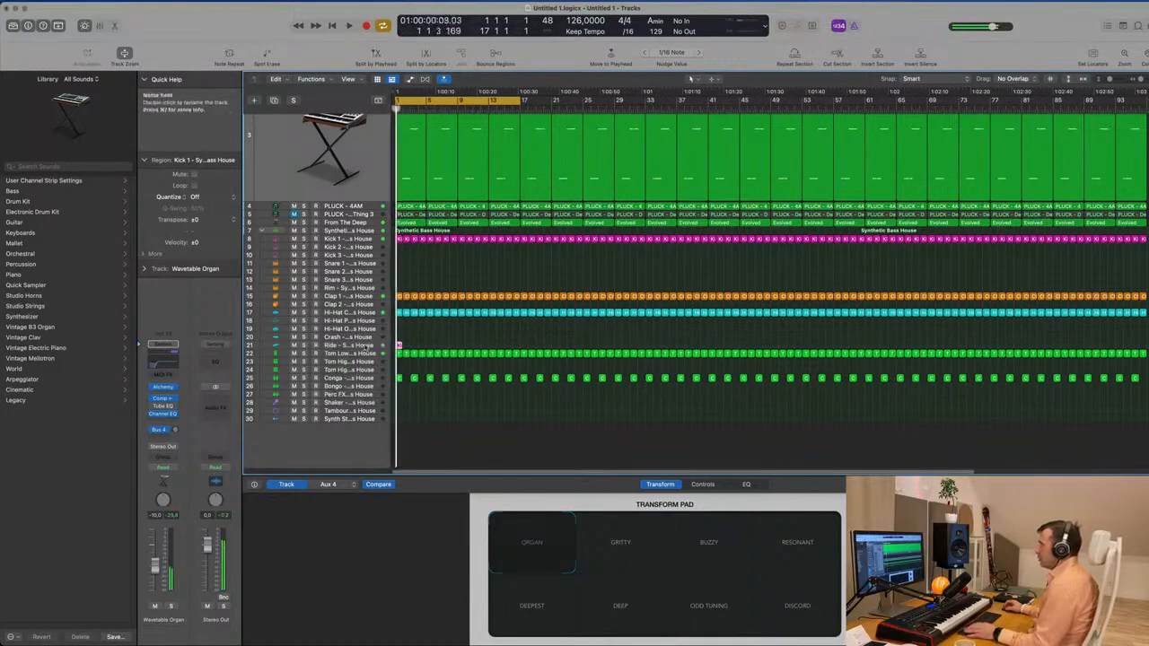
# Open the copied region on the Ride track in the Piano Roll and transpose its four notes up by octave
pyautogui.click(366, 347)
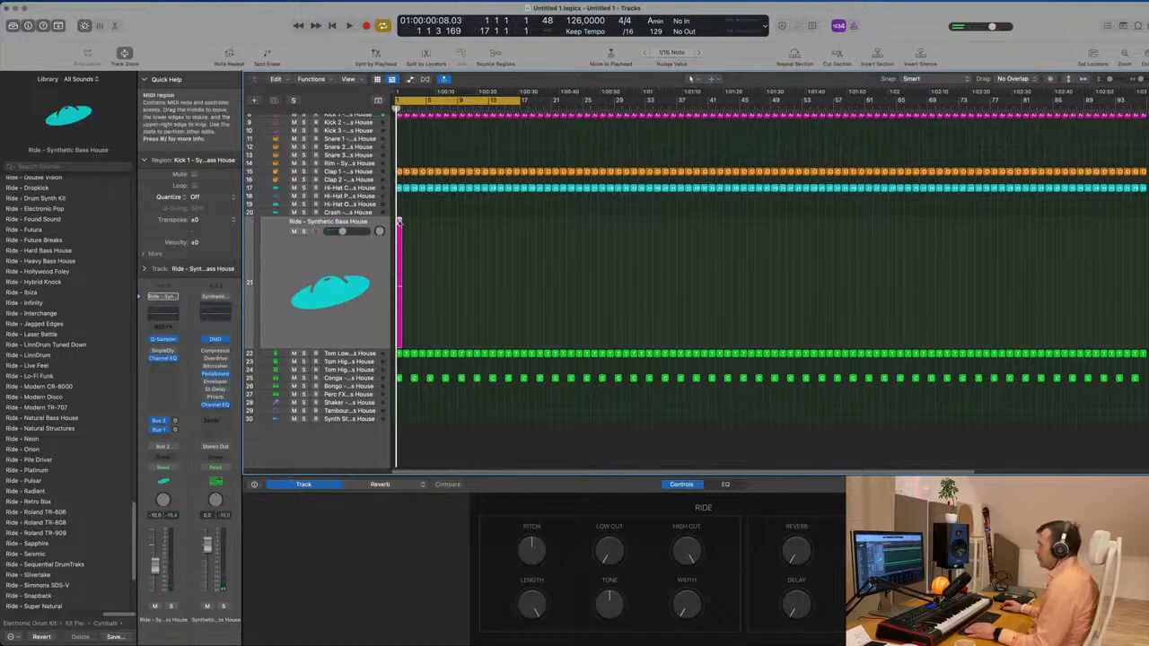
pyautogui.doubleClick(400, 225)
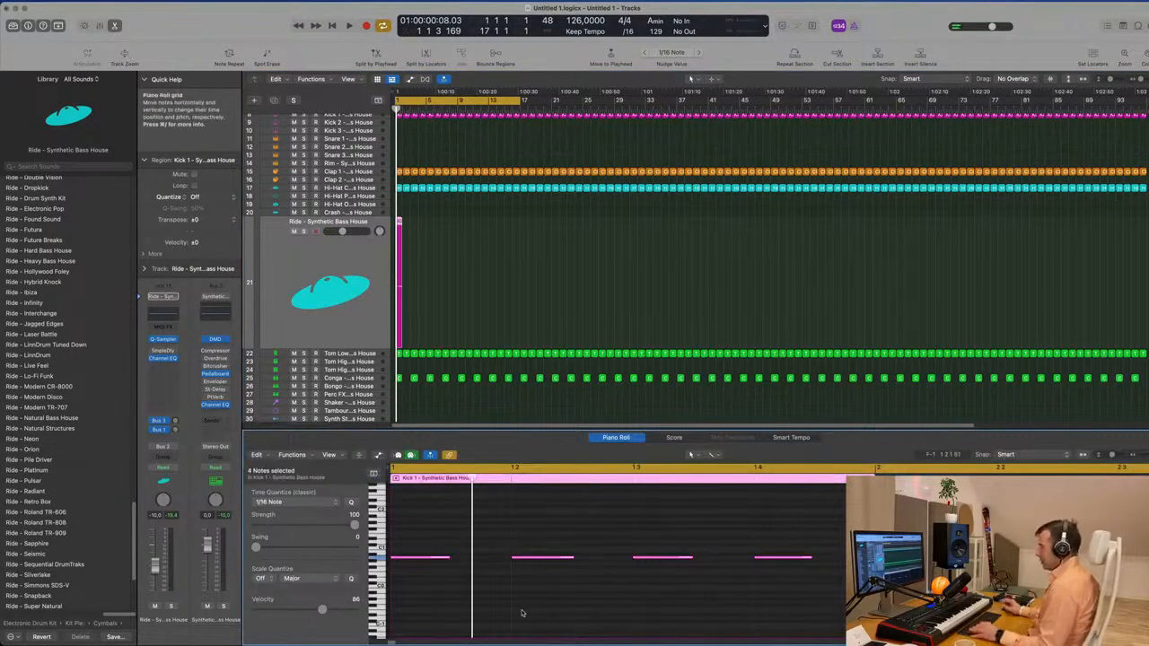
pyautogui.hotkey('alt', 'shift', 'Up')
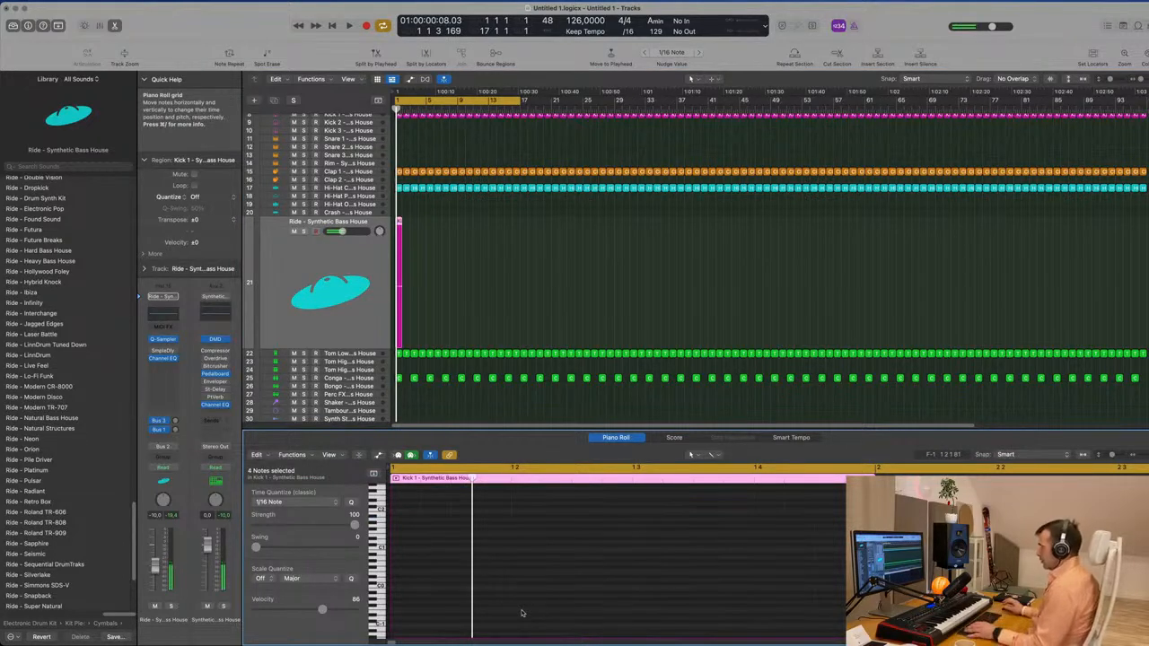
# Replay the loop with the Ride track selected and lower its volume to about -34 dB
pyautogui.click(341, 338)
pyautogui.press('space')
pyautogui.press('space')
pyautogui.moveTo(155, 579); pyautogui.dragTo(157, 585)
pyautogui.press('space')
pyautogui.press('space')
pyautogui.press('space')
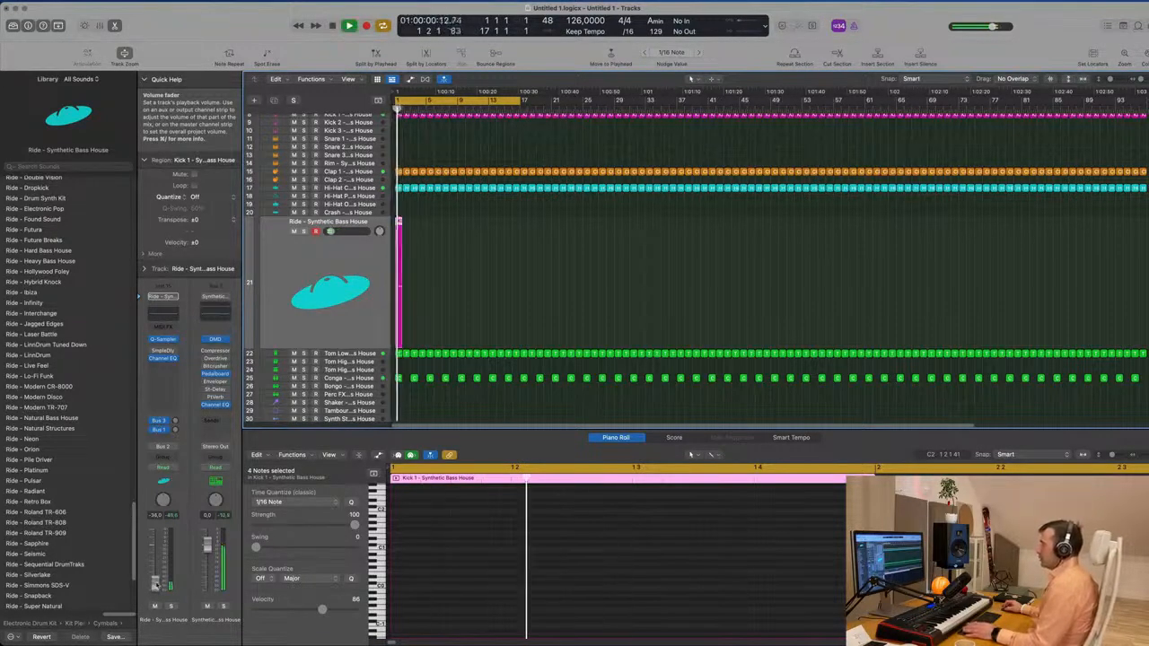
# Repeat the one-bar region on the Ride track until the copies reach bar 37
pyautogui.click(403, 307)
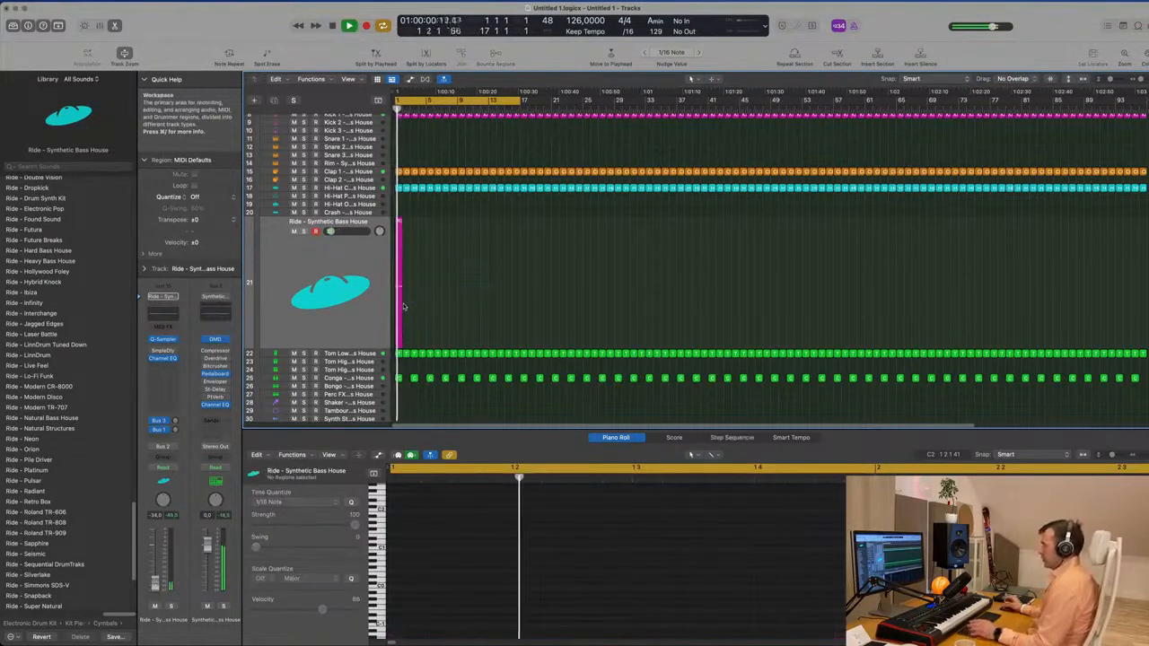
pyautogui.click(399, 306)
pyautogui.press('super+r')
pyautogui.press('super+r')
pyautogui.press('super+r')
pyautogui.moveTo(429, 290); pyautogui.dragTo(389, 296)
pyautogui.press('super+r')
pyautogui.press('super+r')
pyautogui.press('super+r')
pyautogui.press('super+r')
pyautogui.press('super+r')
pyautogui.press('super+r')
pyautogui.press('super+r')
pyautogui.press('super+r')
pyautogui.press('super+Left')
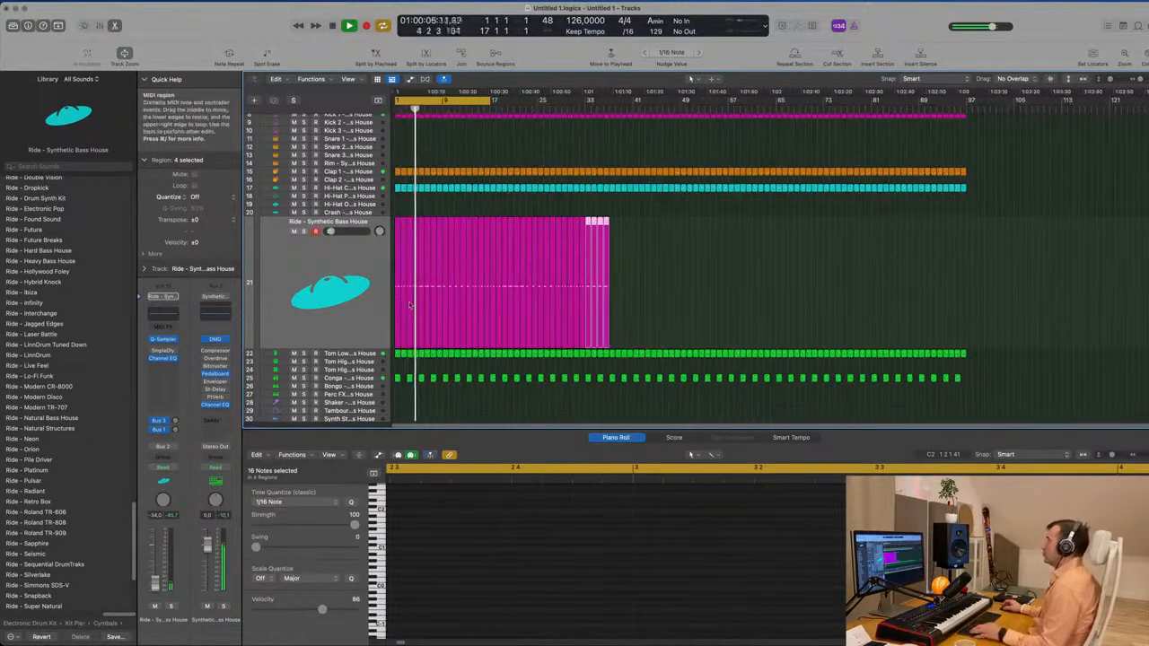
# Repeat all the Ride track's regions twice more and delete the copies beyond bar 97
pyautogui.click(344, 297)
pyautogui.press('super+r')
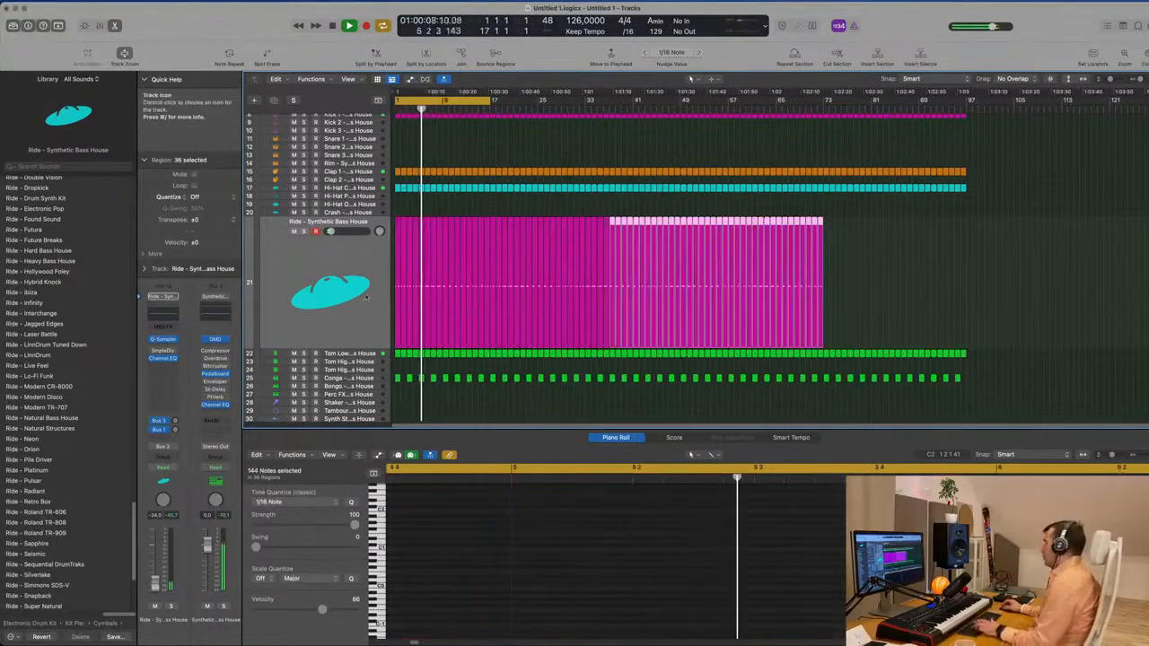
pyautogui.press('super+r')
pyautogui.moveTo(1123, 208); pyautogui.dragTo(978, 375)
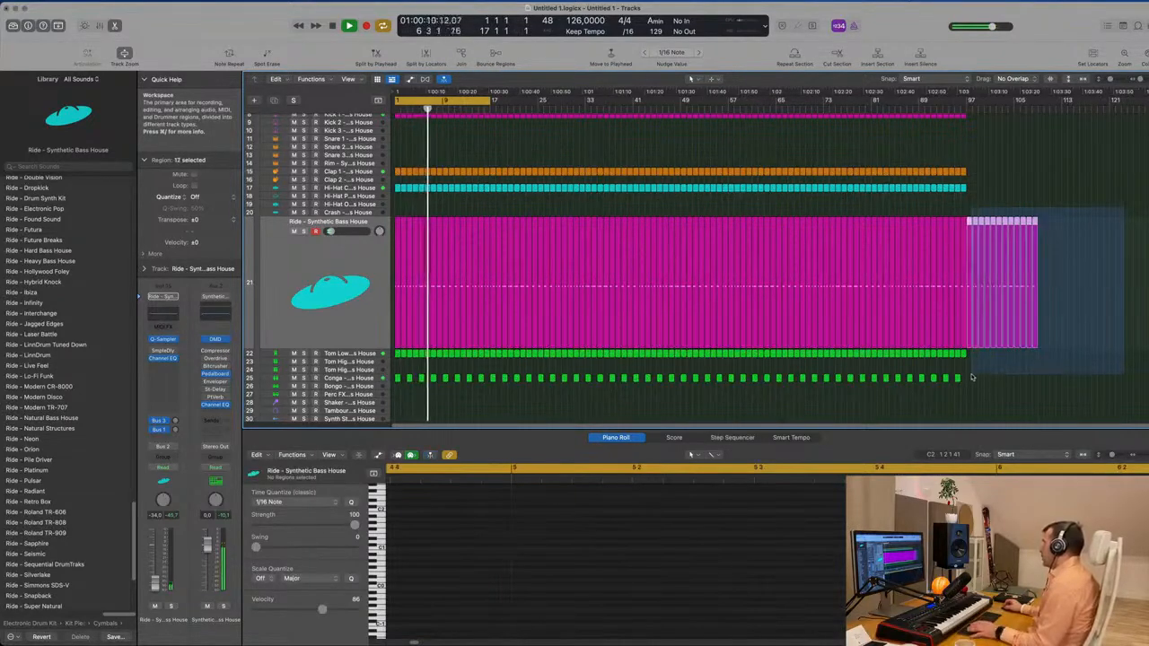
pyautogui.press('Delete')
pyautogui.press('Return')
pyautogui.hscroll(3, 569, 246)
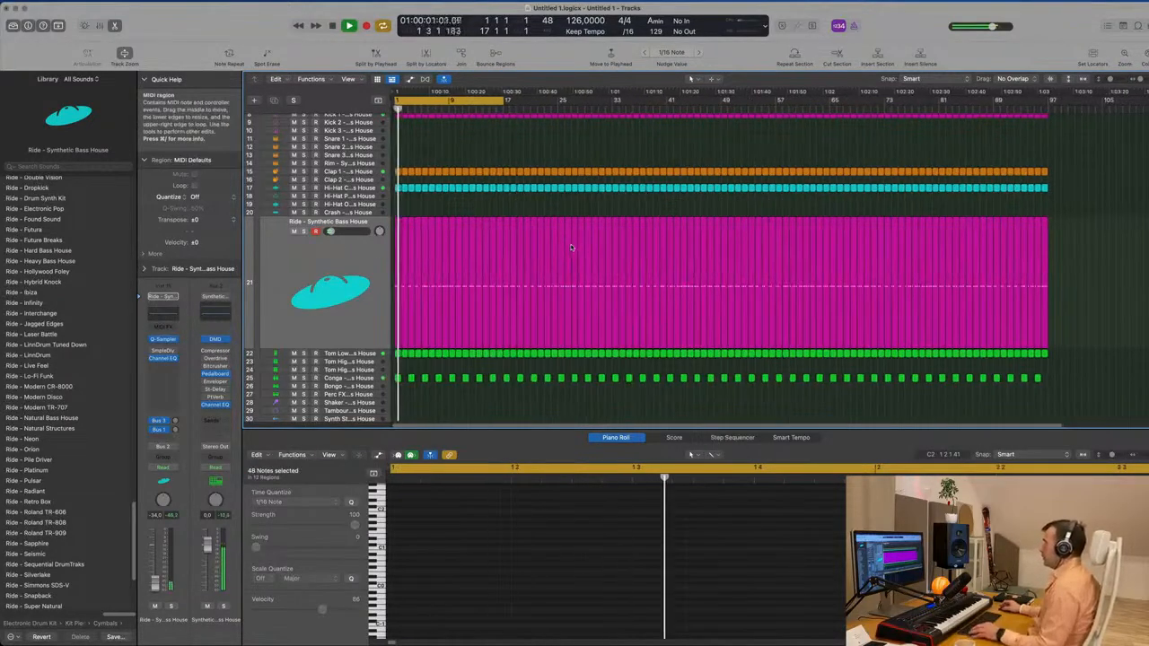
# Listen to the 16-bar loop in the full mix with the ride pattern added, and deselect the Ride regions
pyautogui.scroll(-3, 571, 247)
pyautogui.click(366, 274)
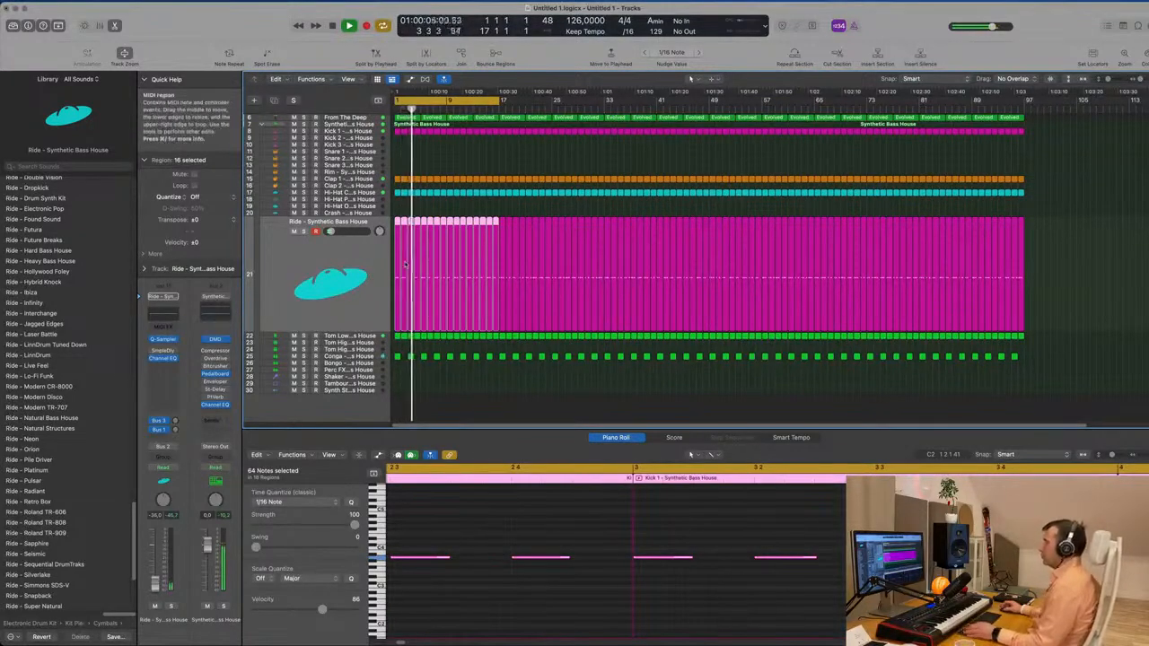
pyautogui.scroll(1, 458, 232)
pyautogui.scroll(3, 462, 228)
pyautogui.hscroll(2, 485, 207)
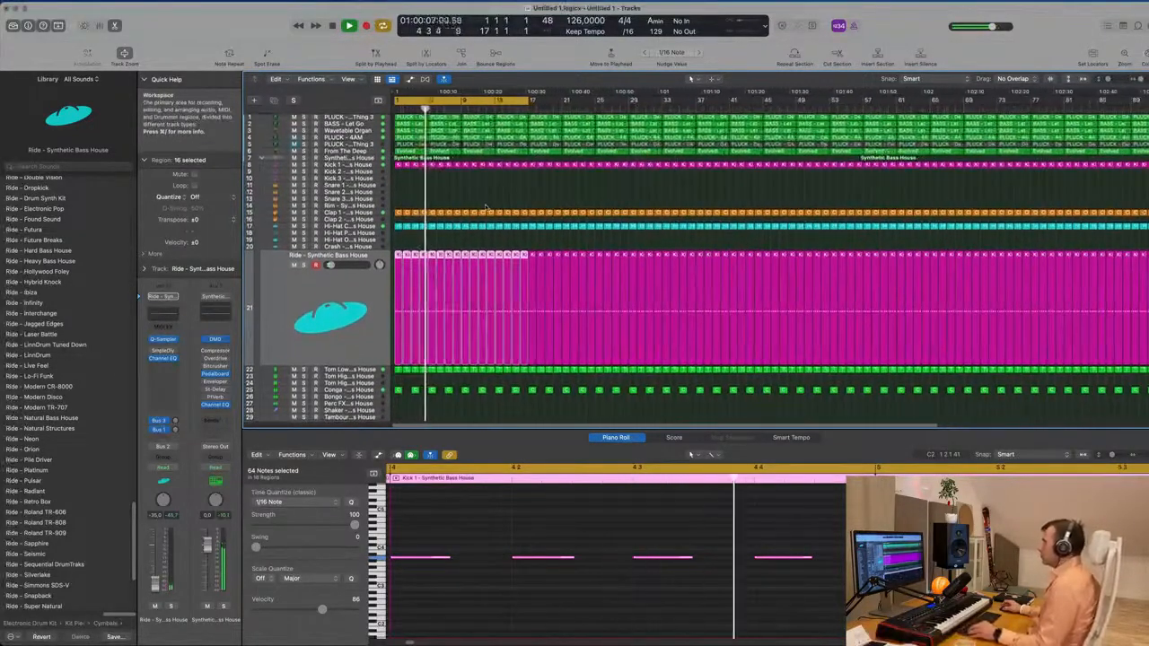
pyautogui.scroll(3, 485, 205)
pyautogui.scroll(-3, 486, 206)
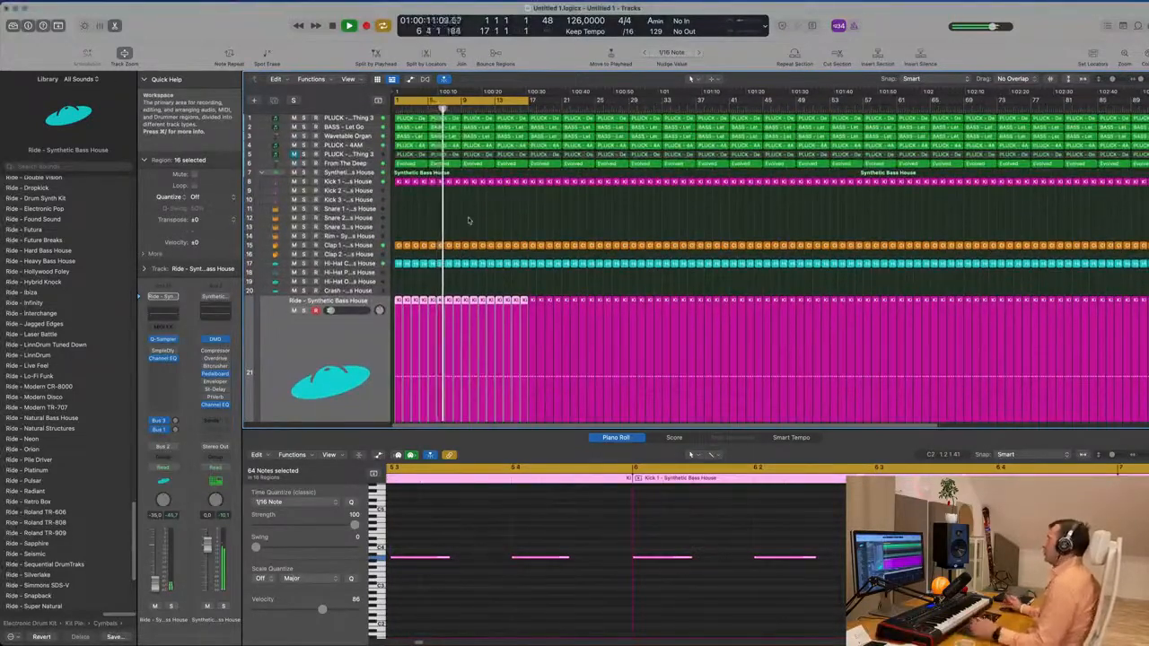
pyautogui.click(483, 221)
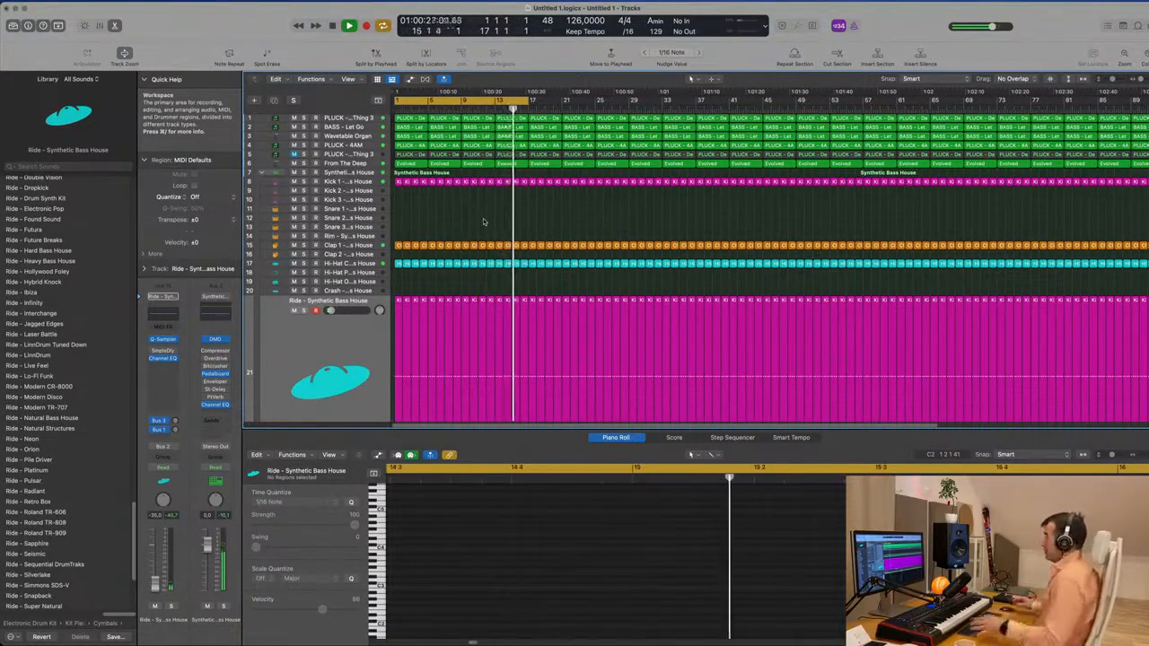
pyautogui.press('space')
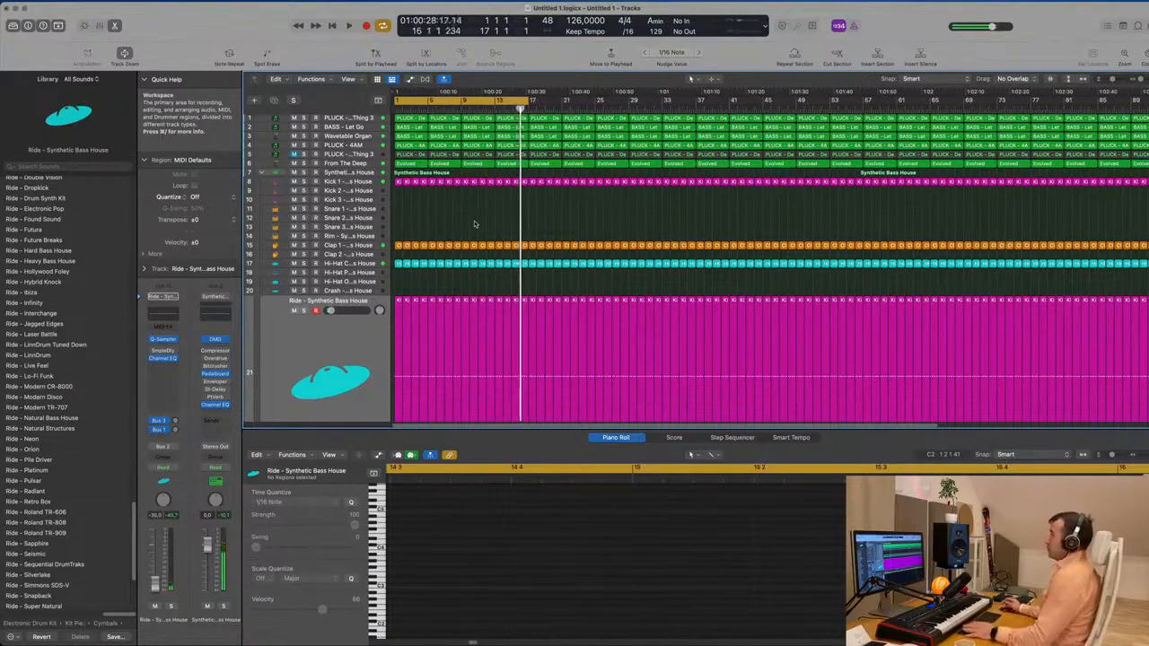
# Delete the clap, hi-hat, ride, tom and conga regions from the first 16 bars
pyautogui.click(342, 118)
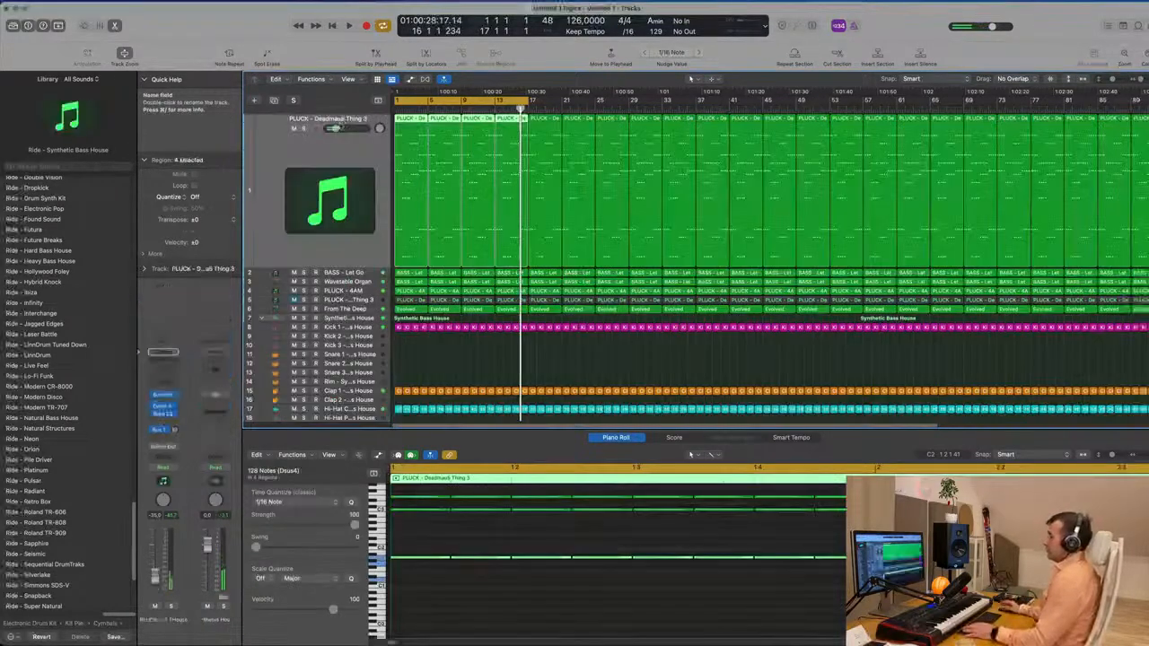
pyautogui.press('space')
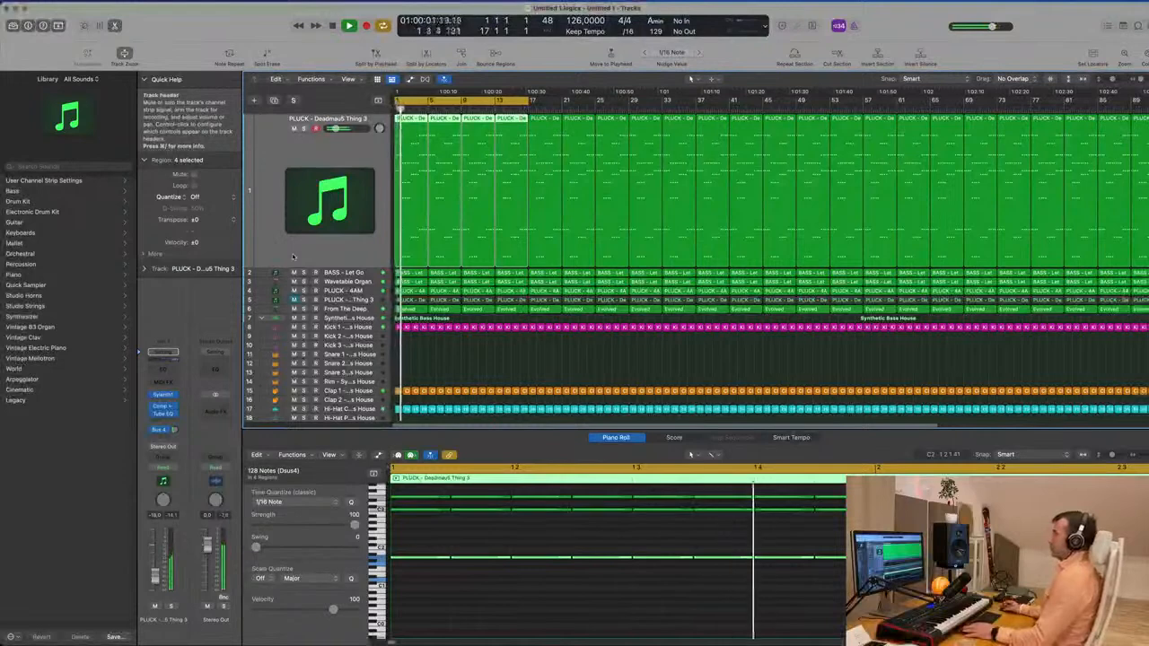
pyautogui.press('space')
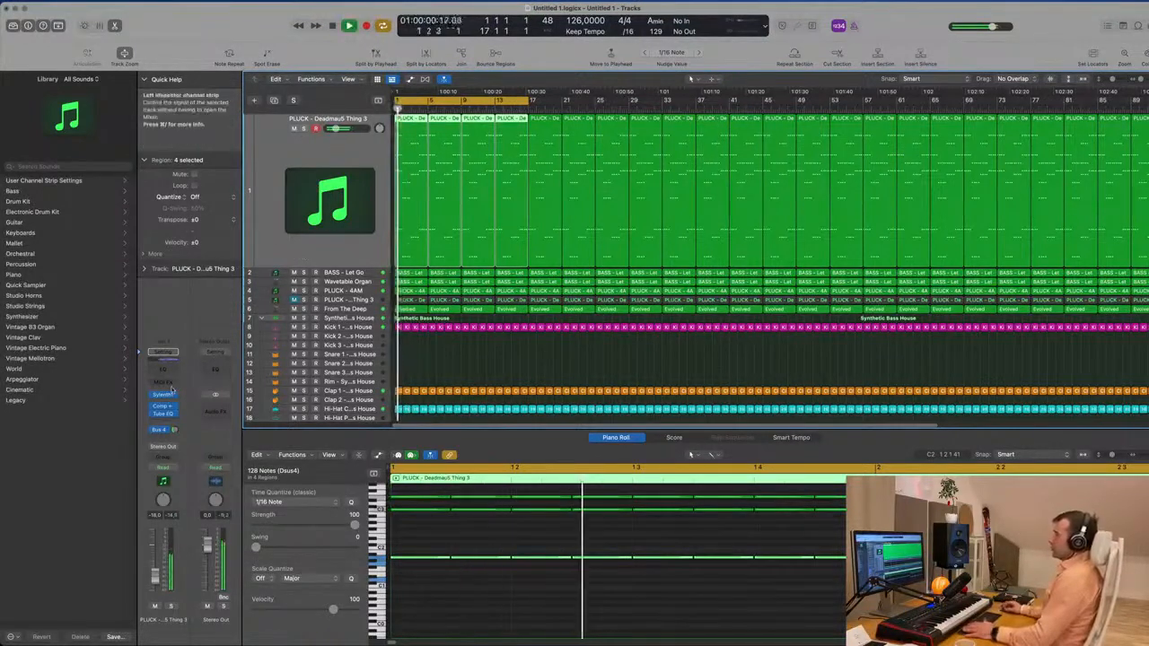
pyautogui.scroll(-2, 418, 366)
pyautogui.scroll(-4, 418, 366)
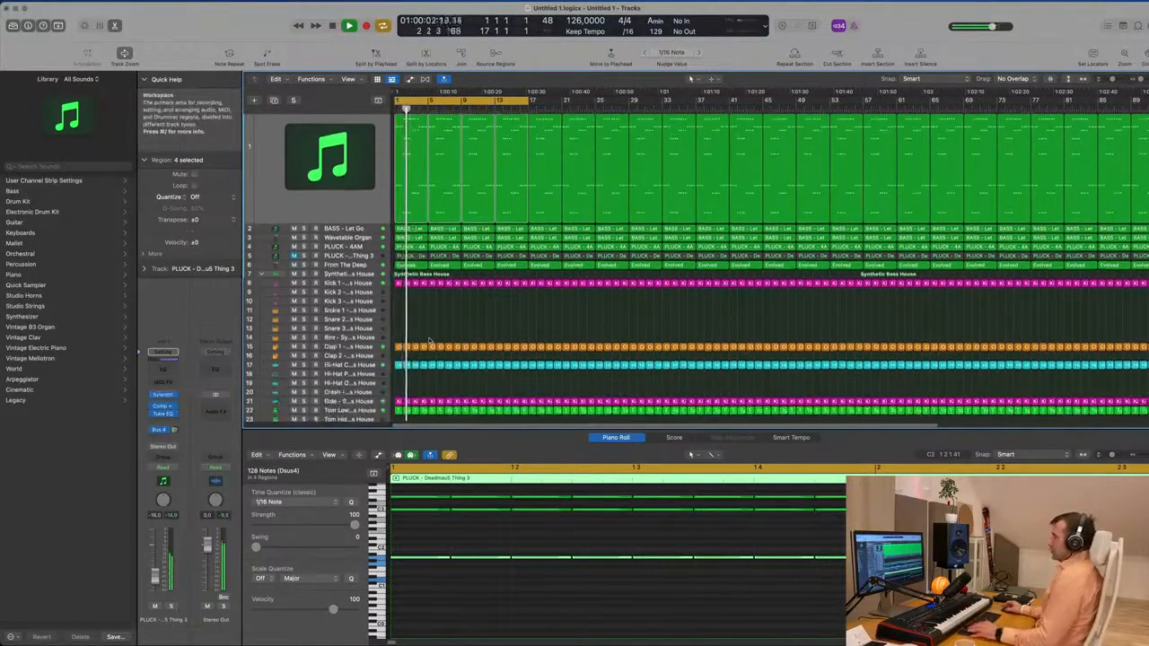
pyautogui.scroll(-3, 420, 334)
pyautogui.scroll(-4, 416, 330)
pyautogui.moveTo(396, 298); pyautogui.dragTo(490, 413)
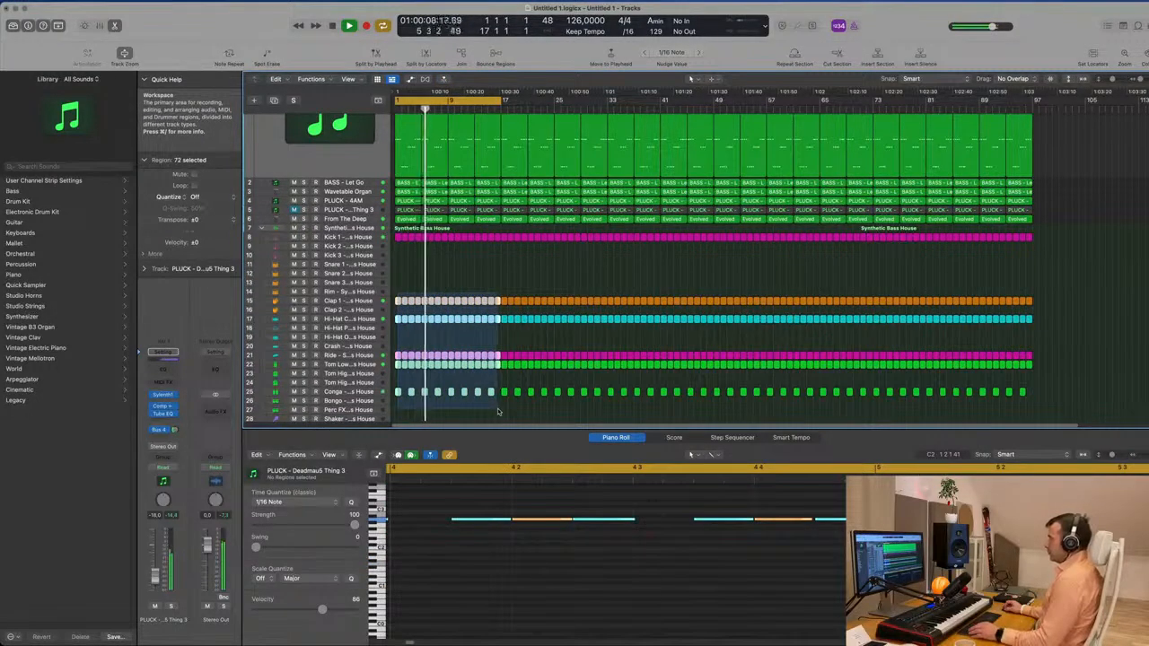
pyautogui.press('Delete')
pyautogui.press('Return')
# Replay the opening from the start and delete the PLUCK - 4AM regions in the first 16 bars
pyautogui.scroll(3, 429, 376)
pyautogui.scroll(5, 430, 336)
pyautogui.press('space')
pyautogui.press('space')
pyautogui.scroll(-2, 361, 268)
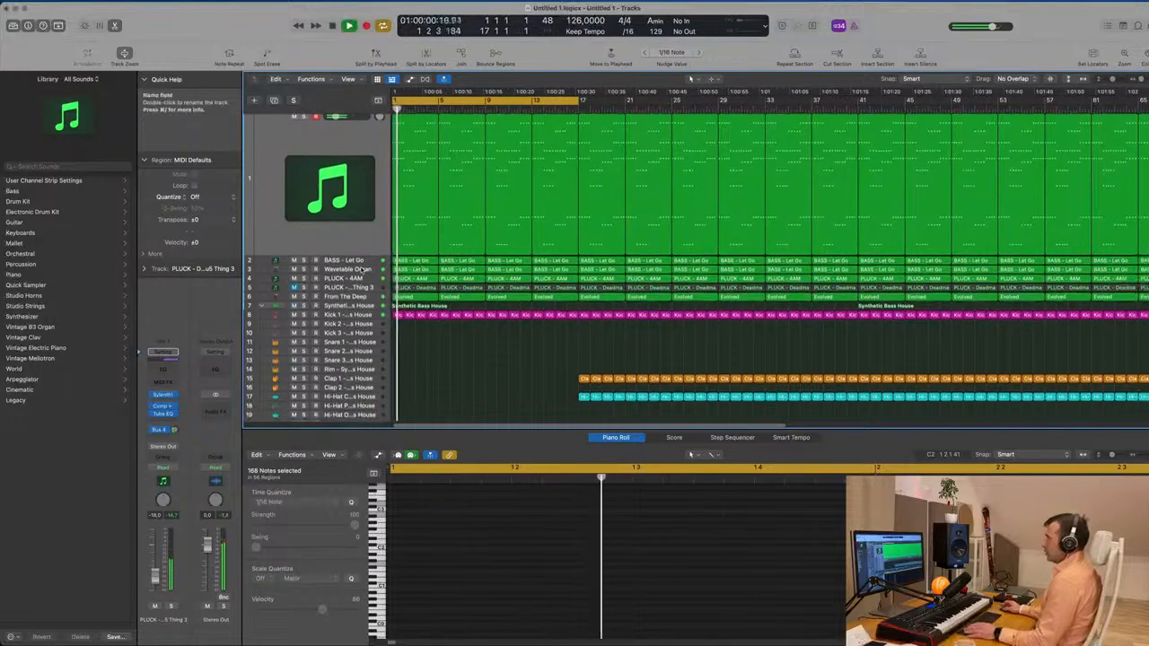
pyautogui.click(361, 279)
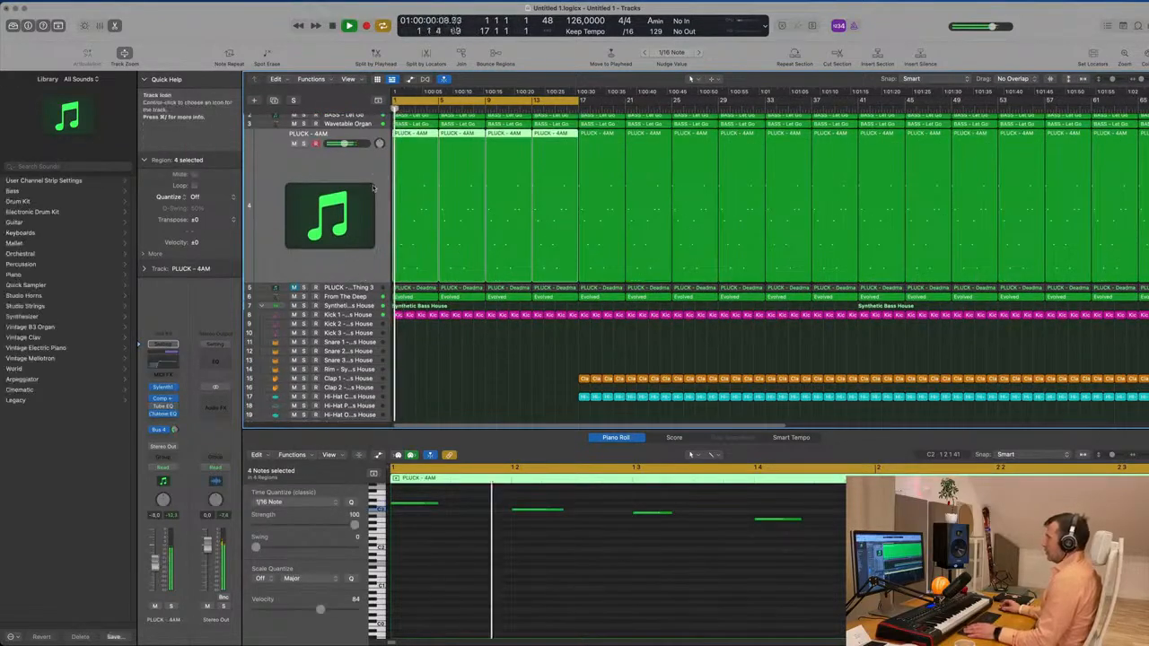
pyautogui.press('Delete')
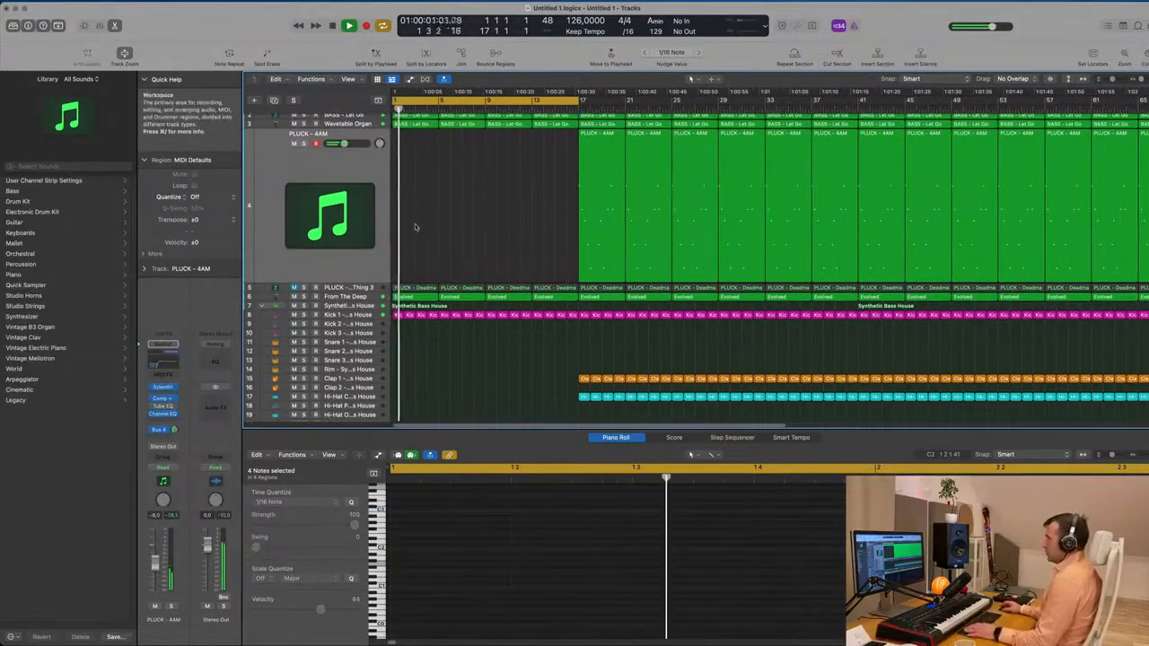
# Delete the Wavetable Organ and BASS - Let Go regions in the first 16 bars
pyautogui.scroll(2, 448, 248)
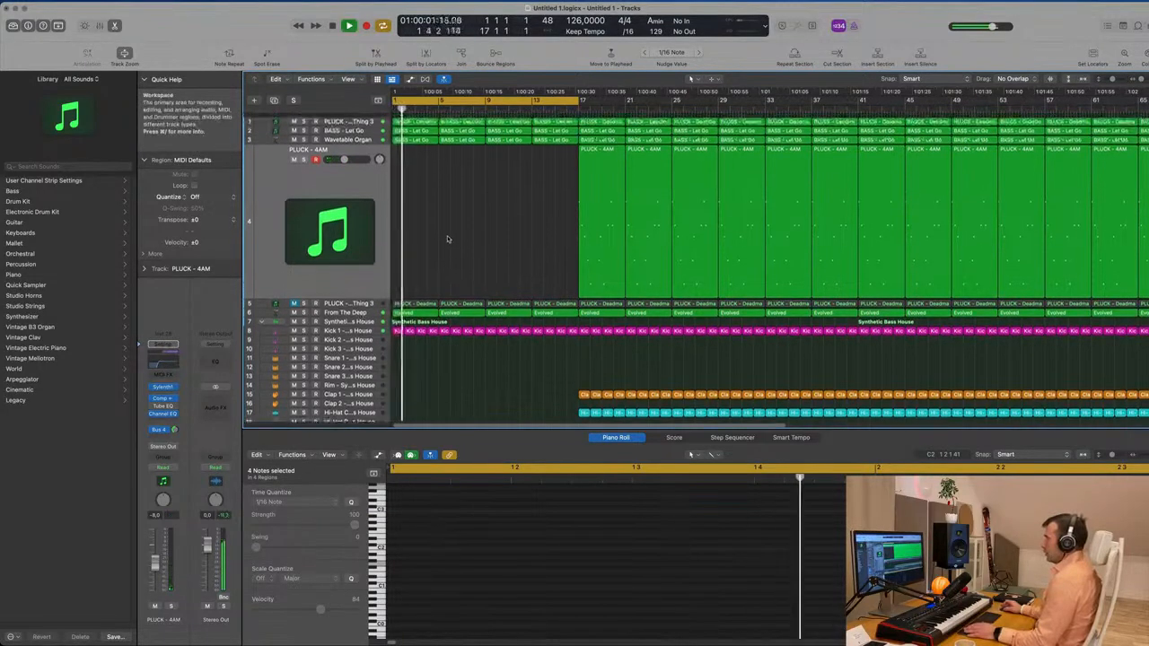
pyautogui.click(362, 136)
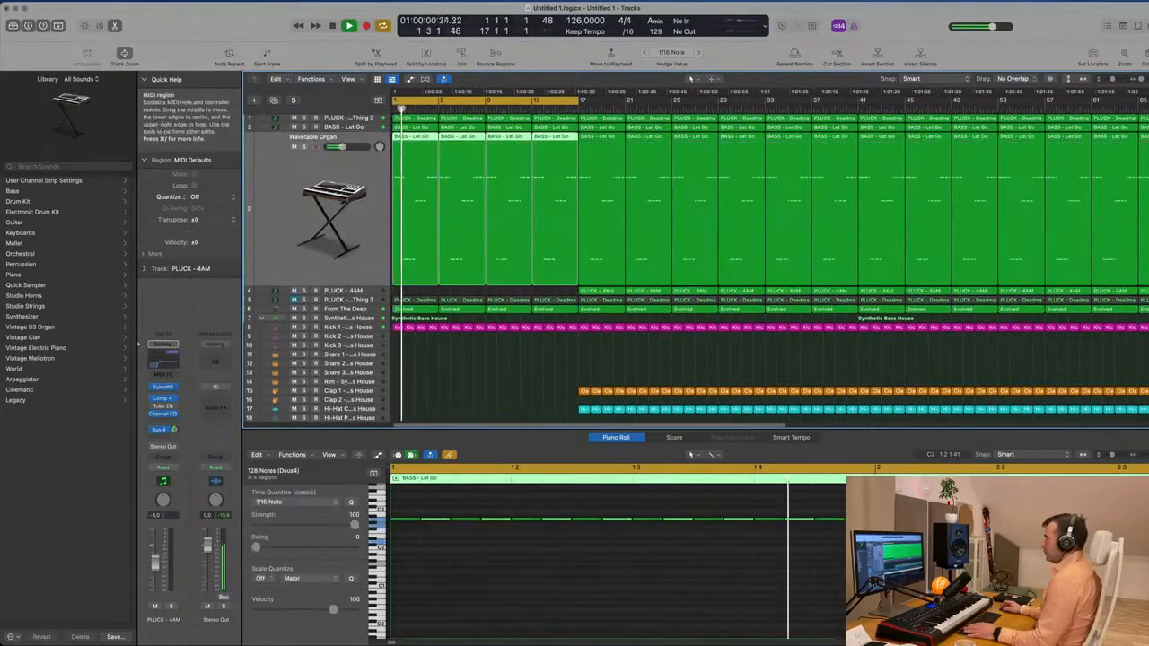
pyautogui.press('Delete')
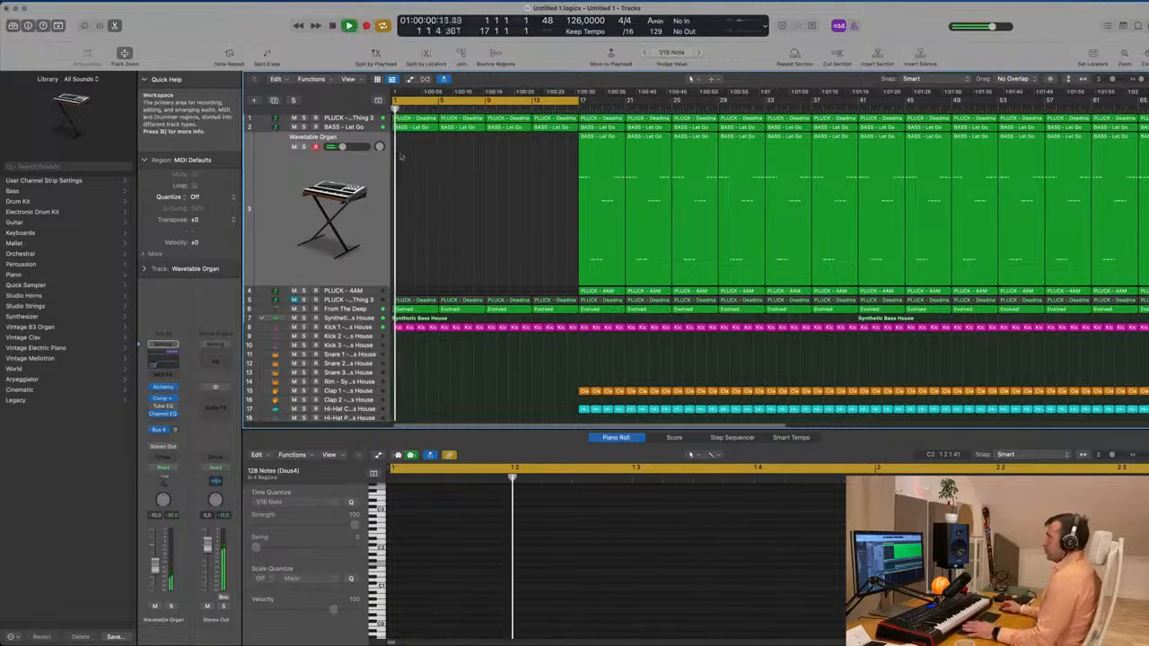
pyautogui.click(368, 132)
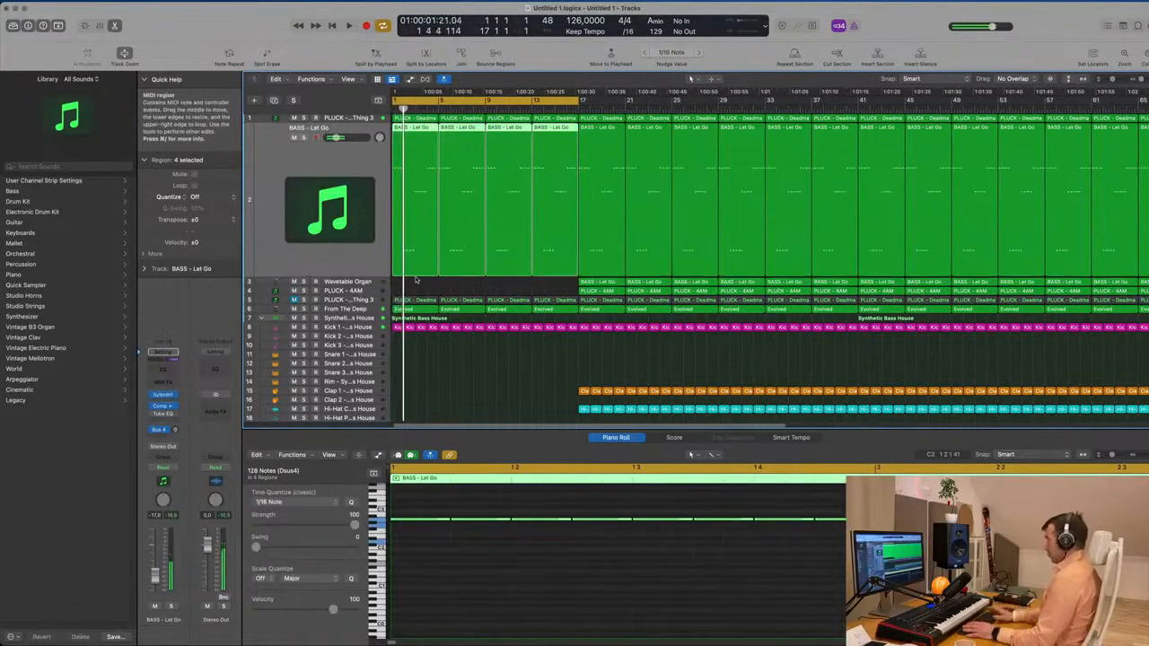
pyautogui.press('Delete')
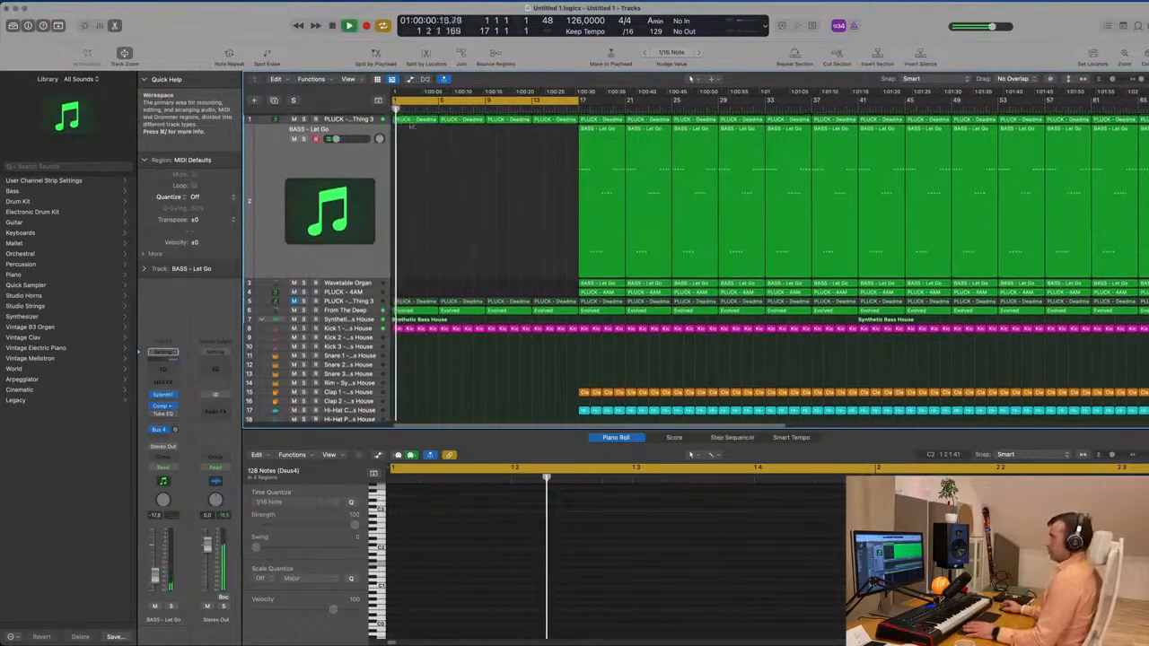
# Set the first PLUCK - Deadmau5 Thing 3 track's automation mode to Touch and check its Sylenth1 instrument during playback
pyautogui.click(361, 119)
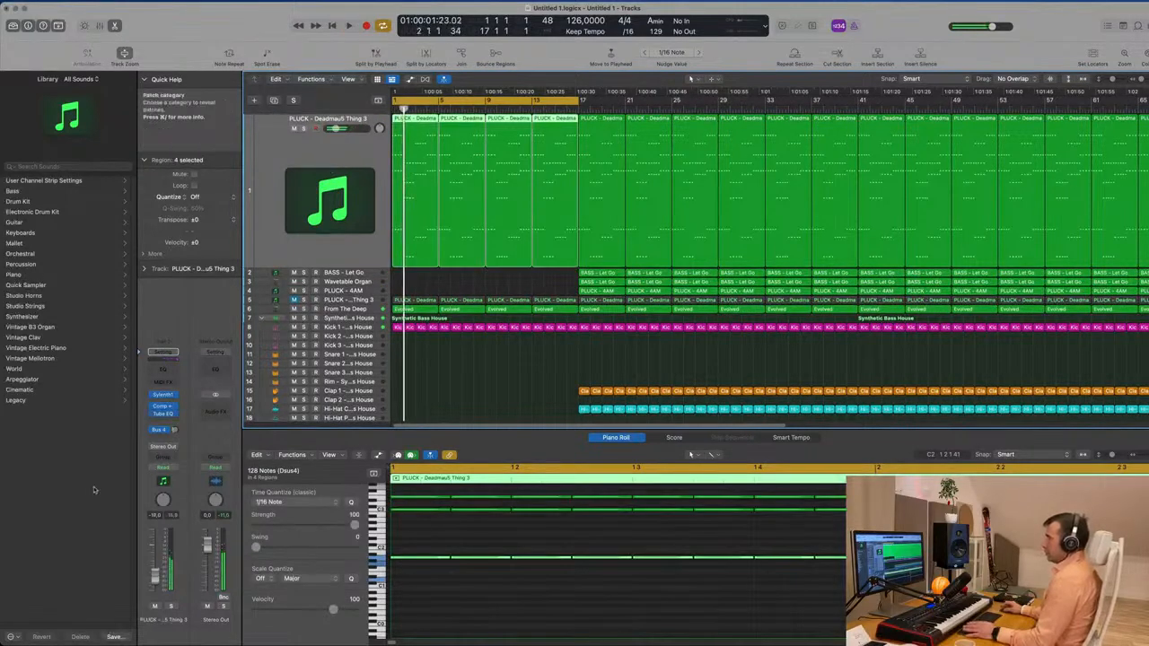
pyautogui.click(173, 473)
pyautogui.click(199, 479)
pyautogui.click(162, 394)
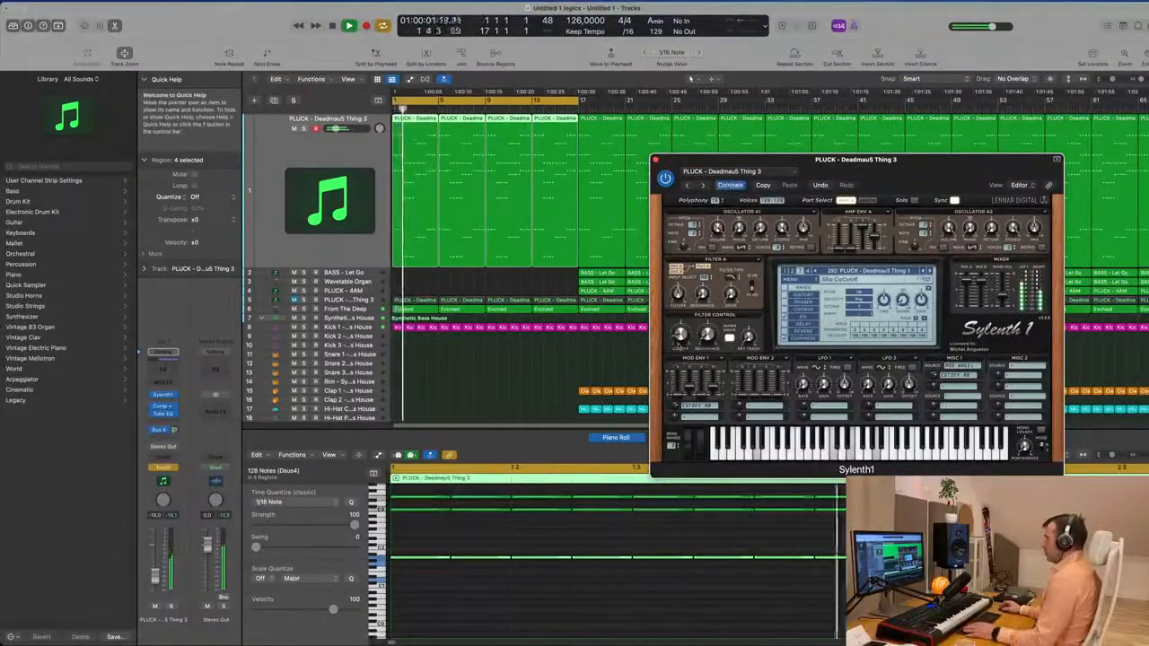
pyautogui.click(655, 160)
pyautogui.press('space')
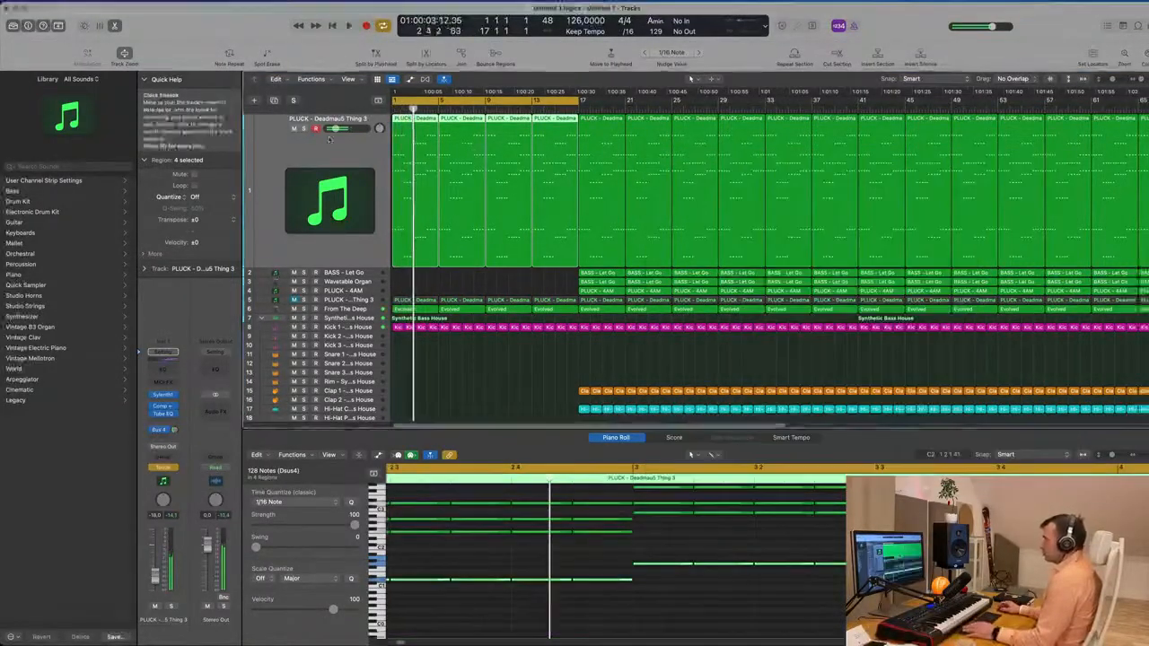
# Show the first PLUCK - Deadmau5 Thing 3 track's Sylenth1 FilterCtl Cutoff automation and set its automation mode to Read
pyautogui.press('a')
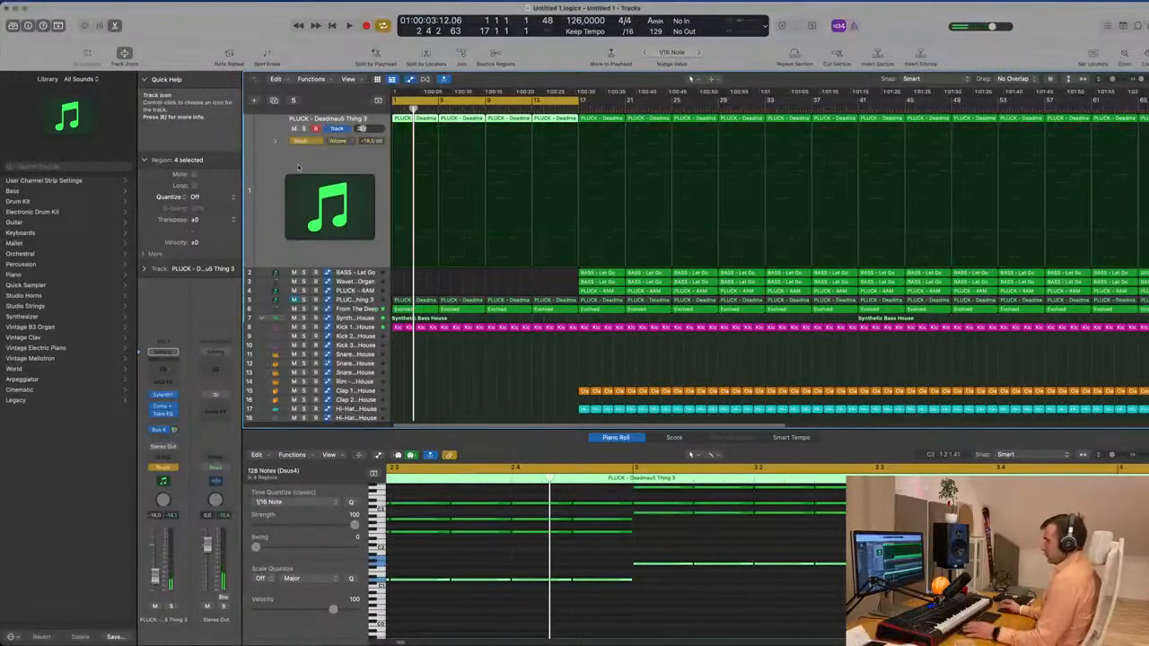
pyautogui.click(342, 142)
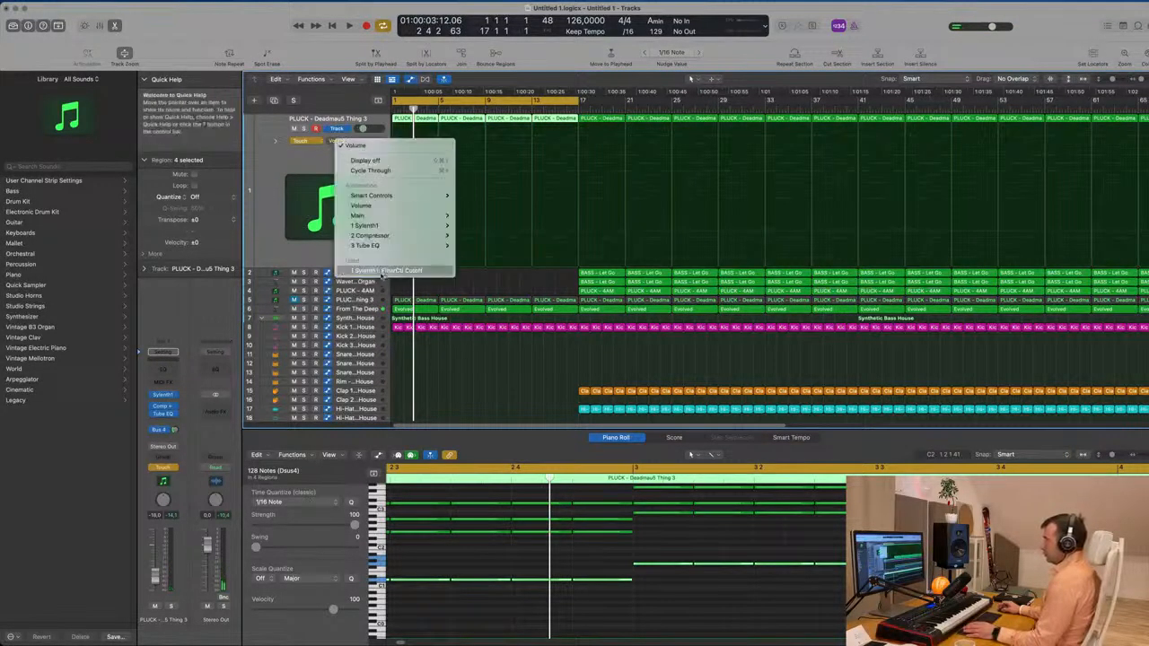
pyautogui.click(386, 270)
pyautogui.click(306, 141)
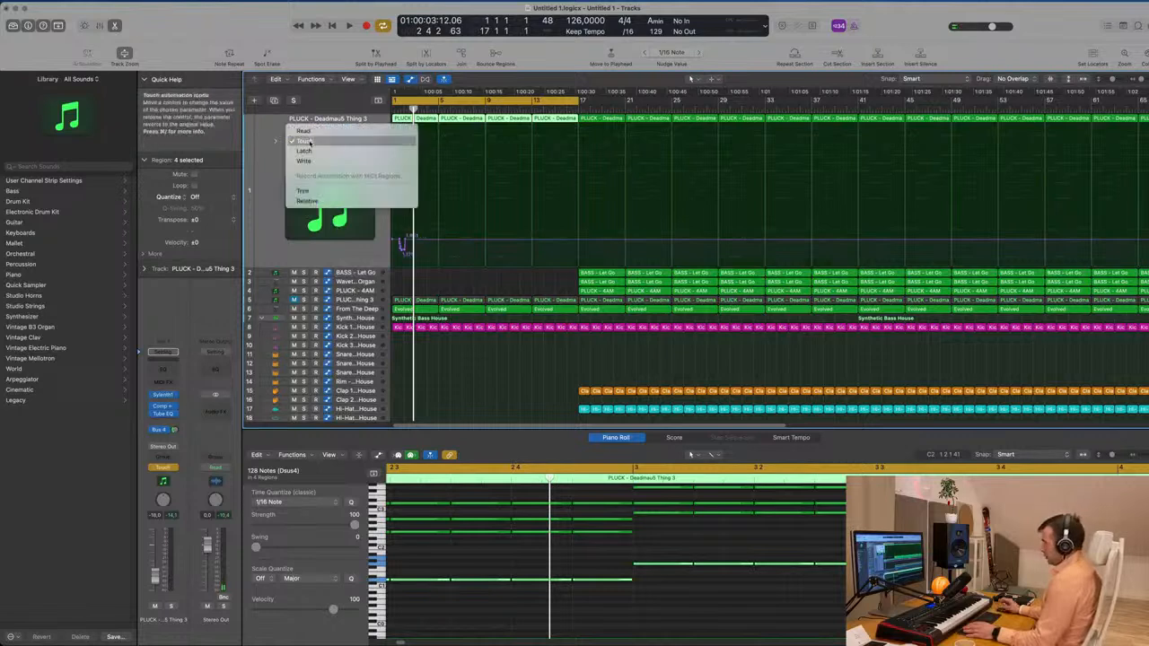
pyautogui.click(303, 131)
# Replace the pluck's recorded cutoff moves with a low filter cutoff ramp rising slightly from bar 1 to bar 5
pyautogui.click(432, 246)
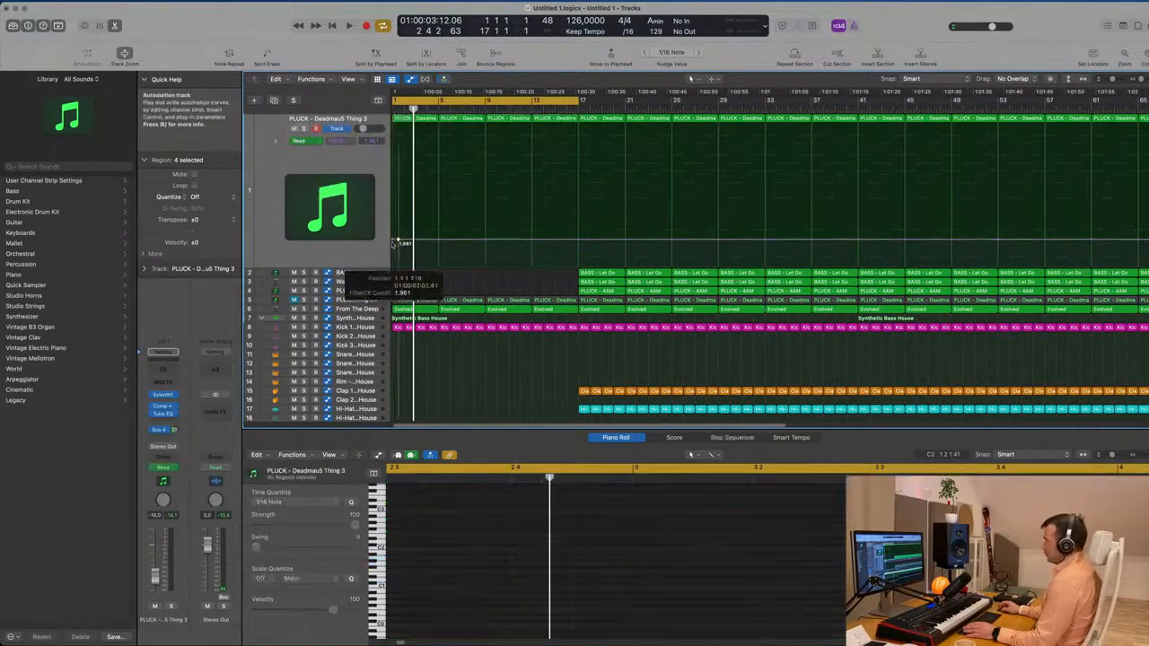
pyautogui.press('space')
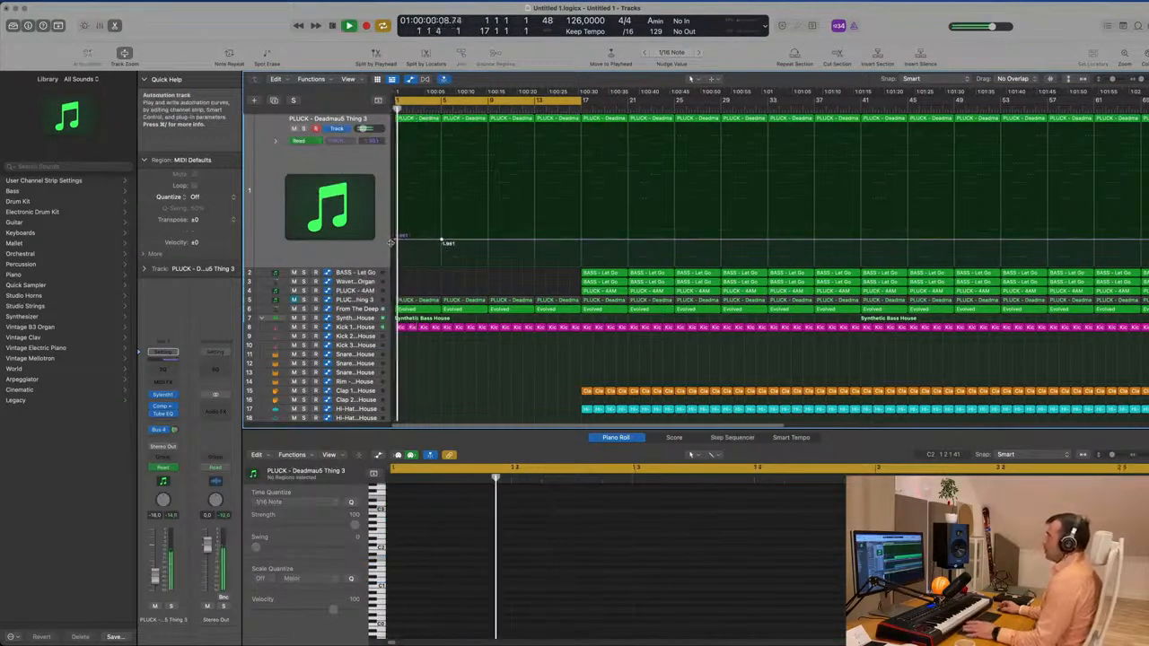
pyautogui.moveTo(396, 241); pyautogui.dragTo(441, 256)
pyautogui.press('space')
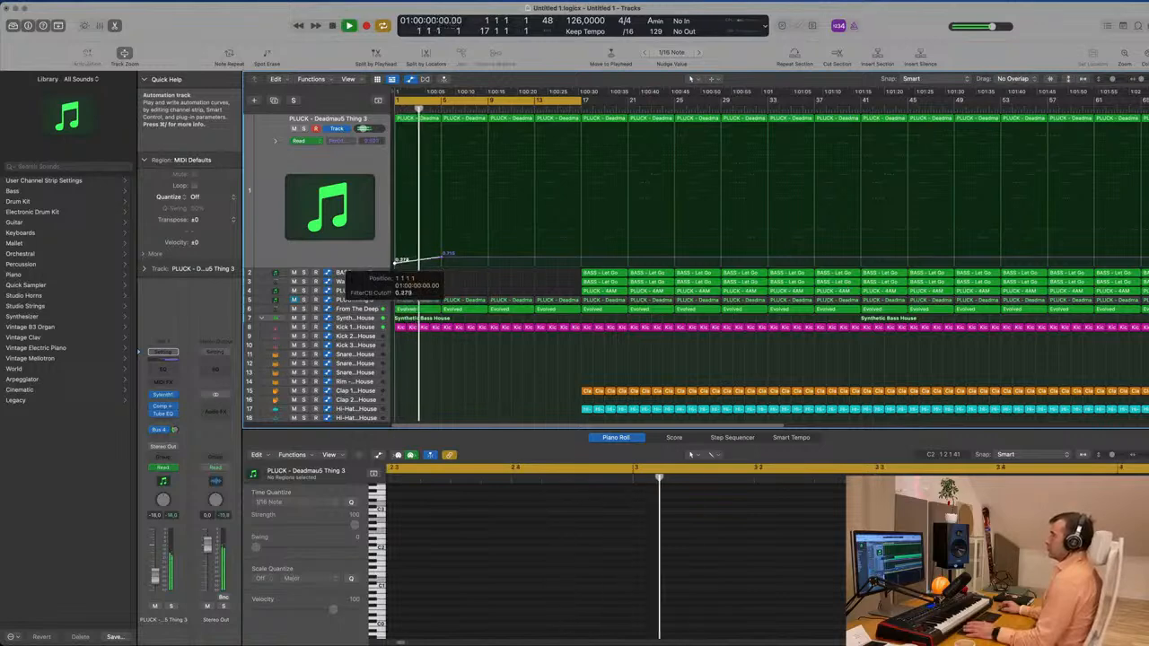
# Add a cutoff automation point just before bar 9 on the pluck track and raise it to about 1.306
pyautogui.scroll(-3, 466, 243)
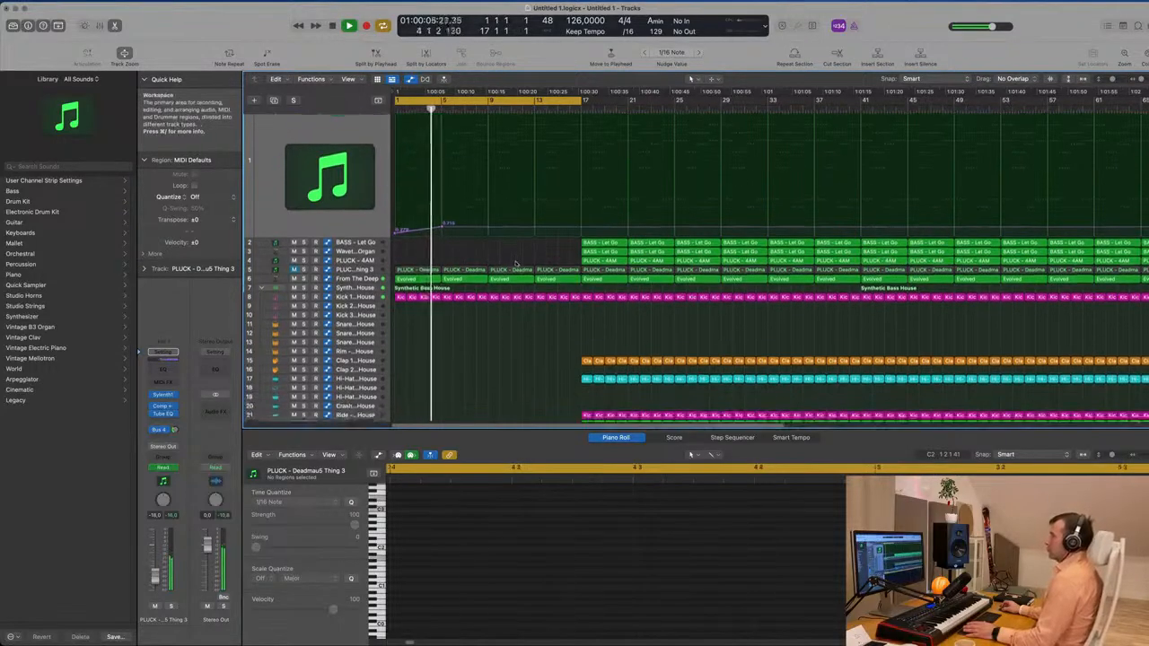
pyautogui.click(487, 215)
pyautogui.moveTo(487, 216); pyautogui.dragTo(488, 205)
pyautogui.press('space')
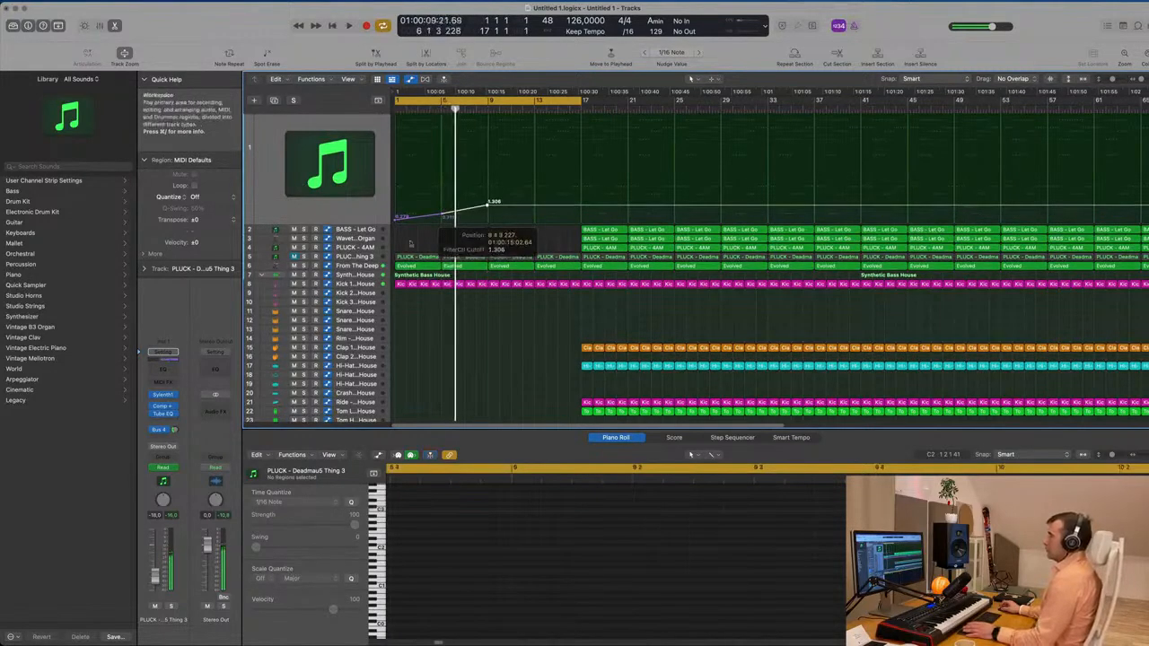
# Play the From The Deep track from the start, lower its Alchemy Cutoff knob, and move the instrument window clear of the tracks
pyautogui.click(370, 266)
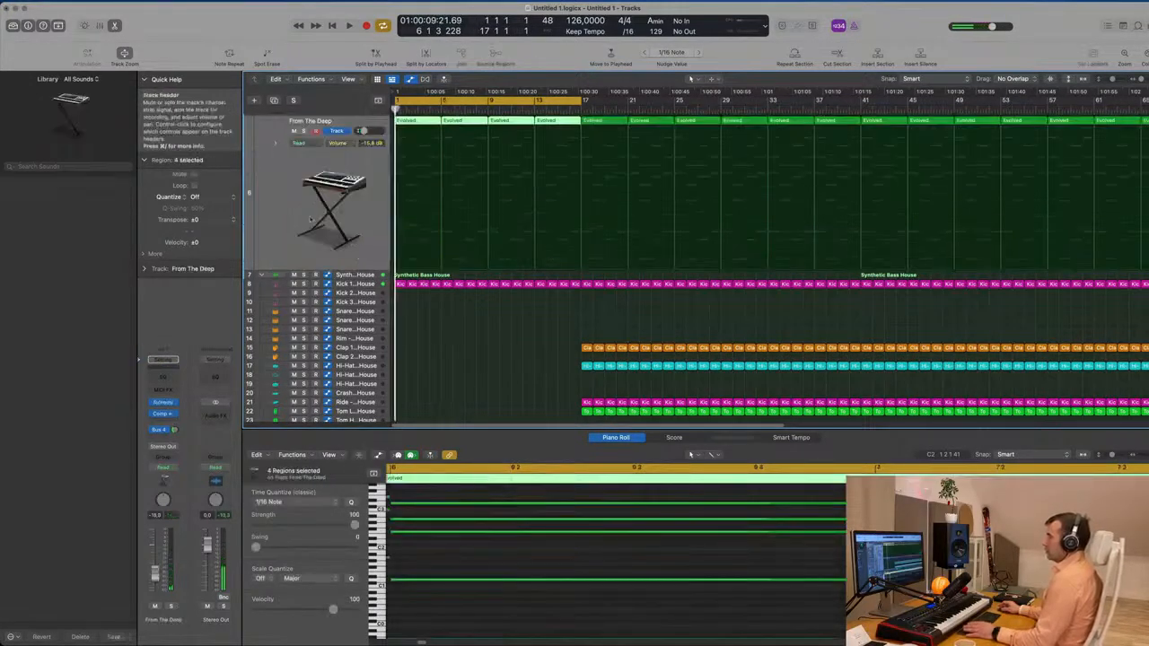
pyautogui.press('space')
pyautogui.press('Return')
pyautogui.press('Return')
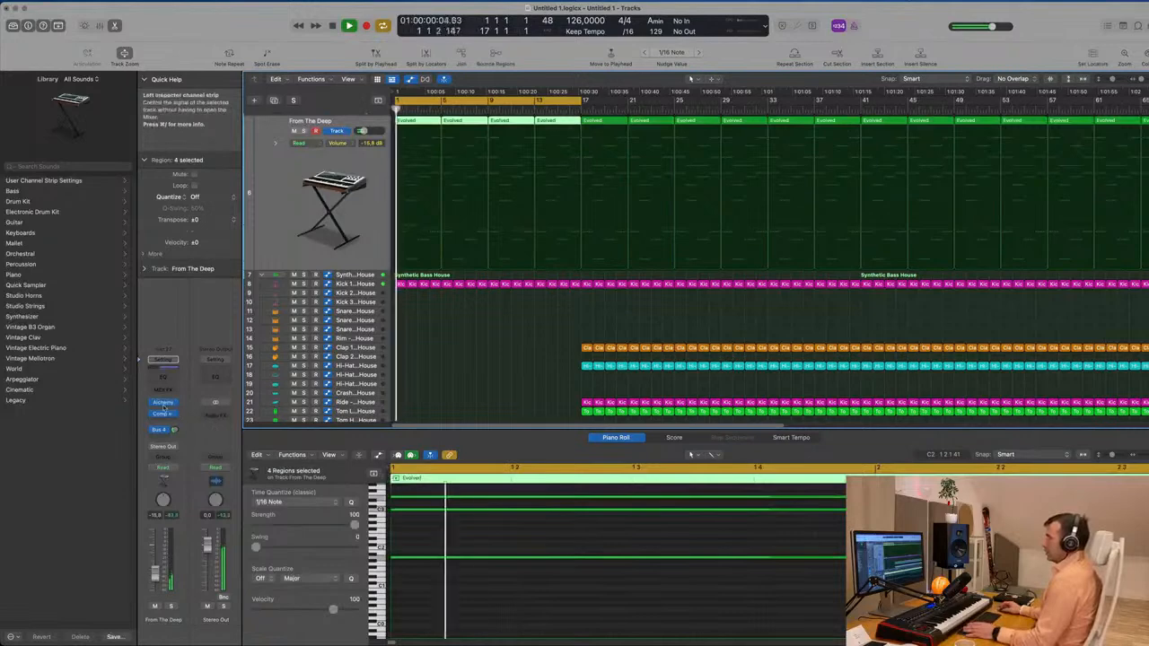
pyautogui.click(163, 405)
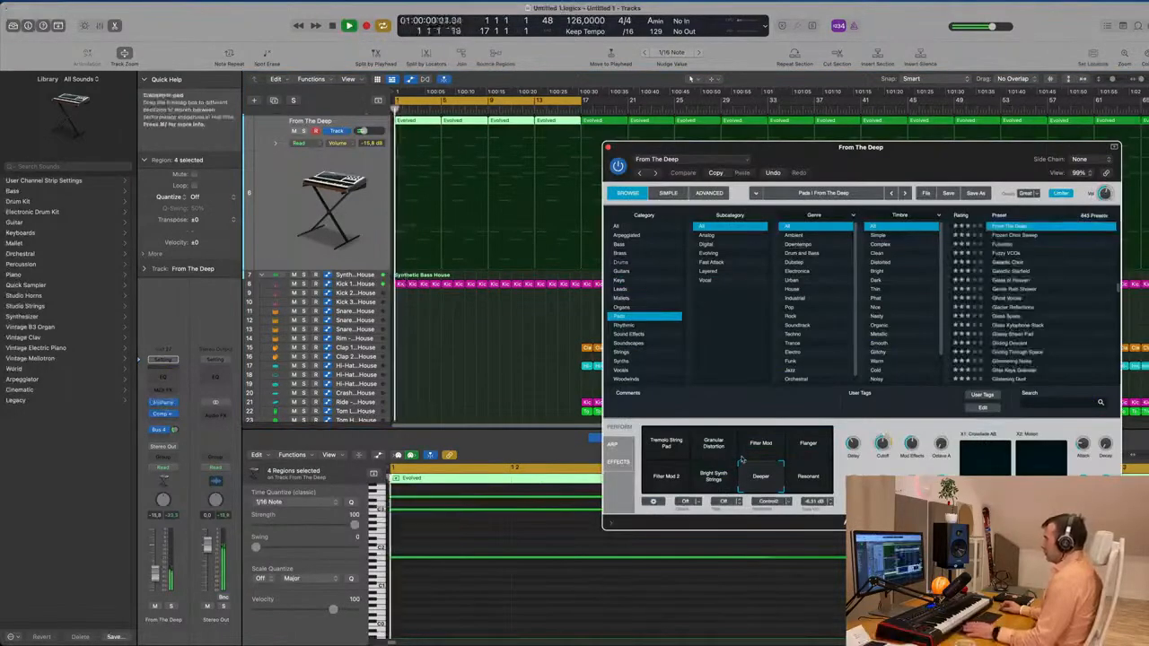
pyautogui.moveTo(883, 442); pyautogui.dragTo(885, 487)
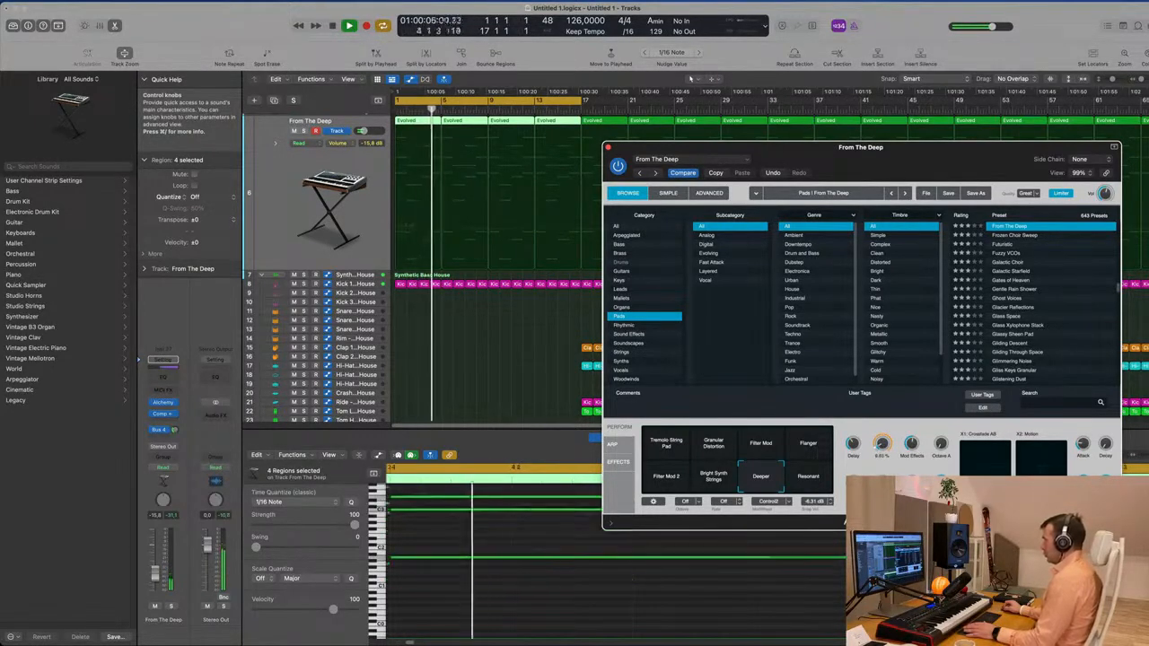
pyautogui.moveTo(903, 179); pyautogui.dragTo(870, 293)
# Try to switch the From The Deep track's automation mode to Touch
pyautogui.scroll(3, 357, 206)
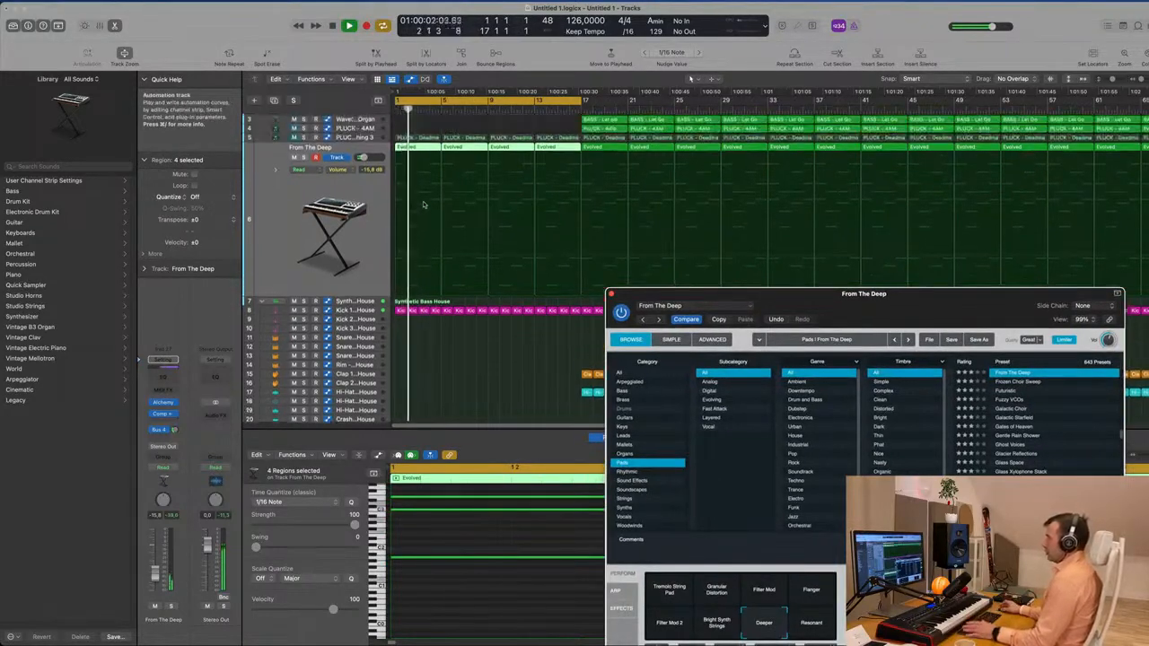
pyautogui.press('space')
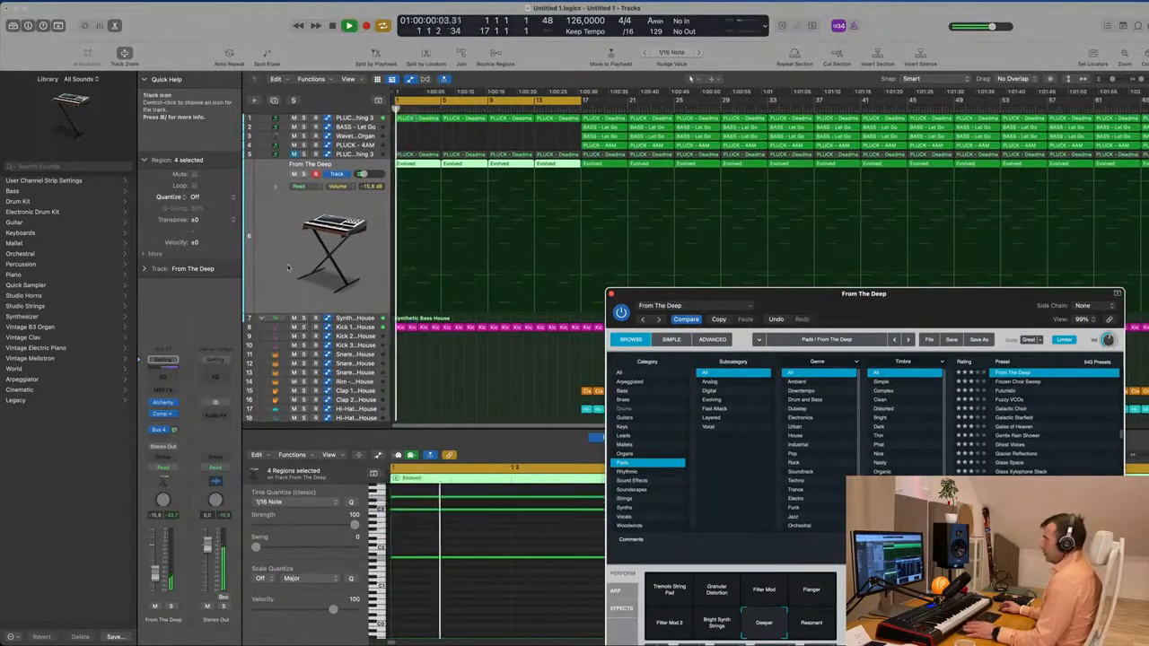
pyautogui.click(286, 267)
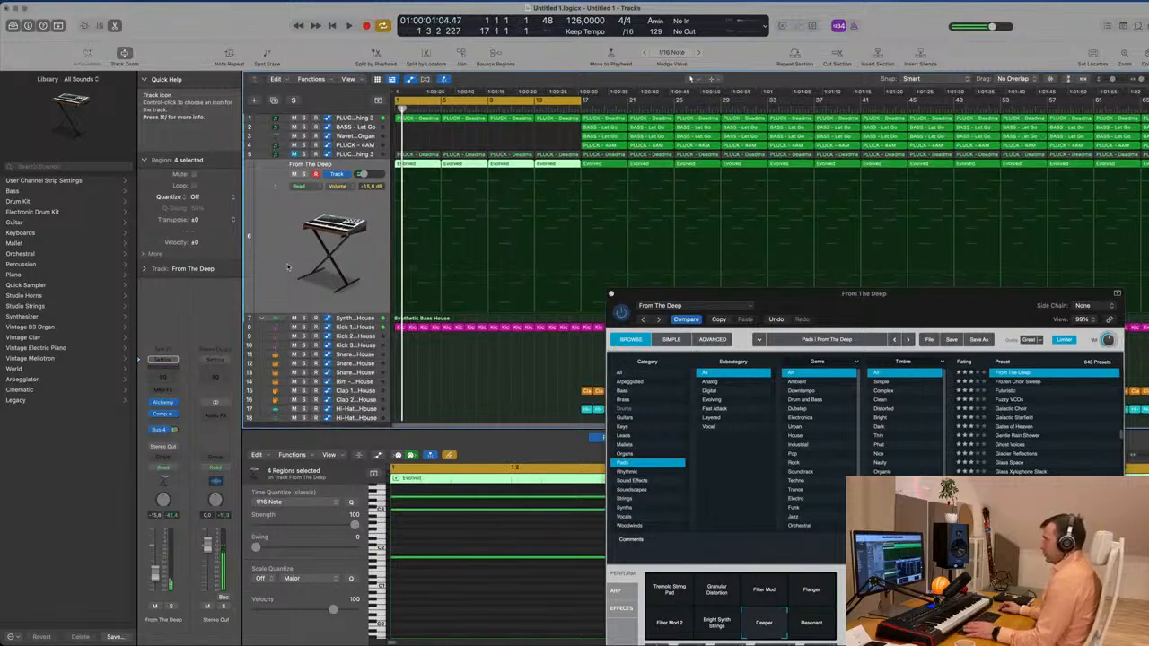
pyautogui.click(163, 467)
pyautogui.click(171, 482)
# Compare the intro playback with the From The Deep track muted and unmuted
pyautogui.press('space')
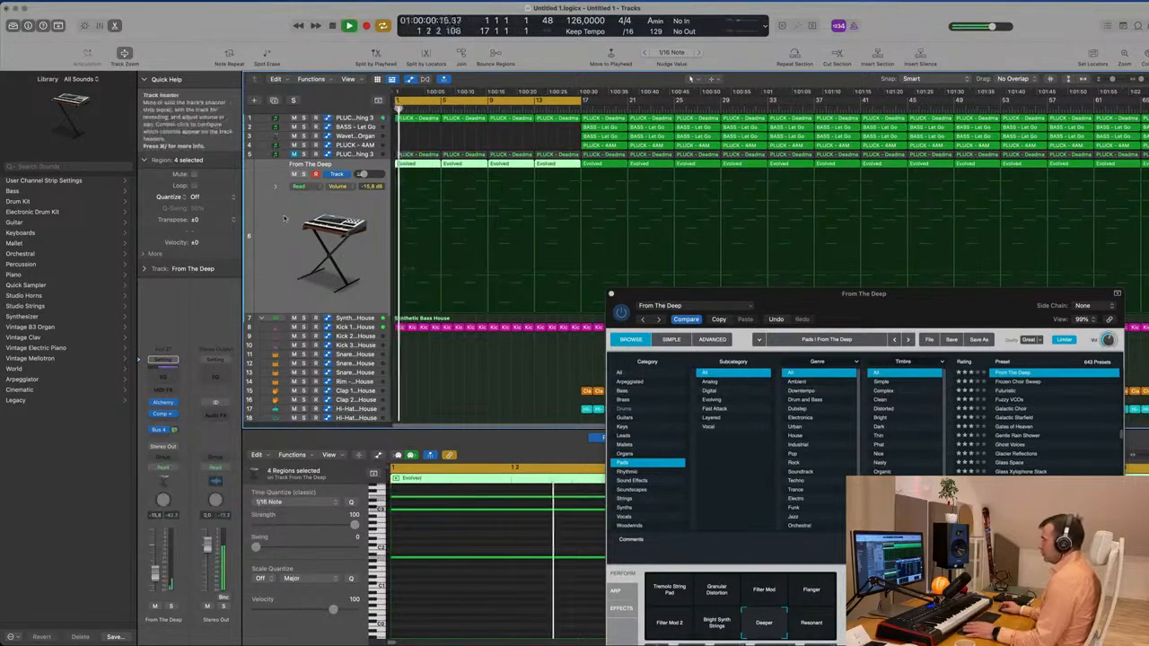
pyautogui.click(293, 175)
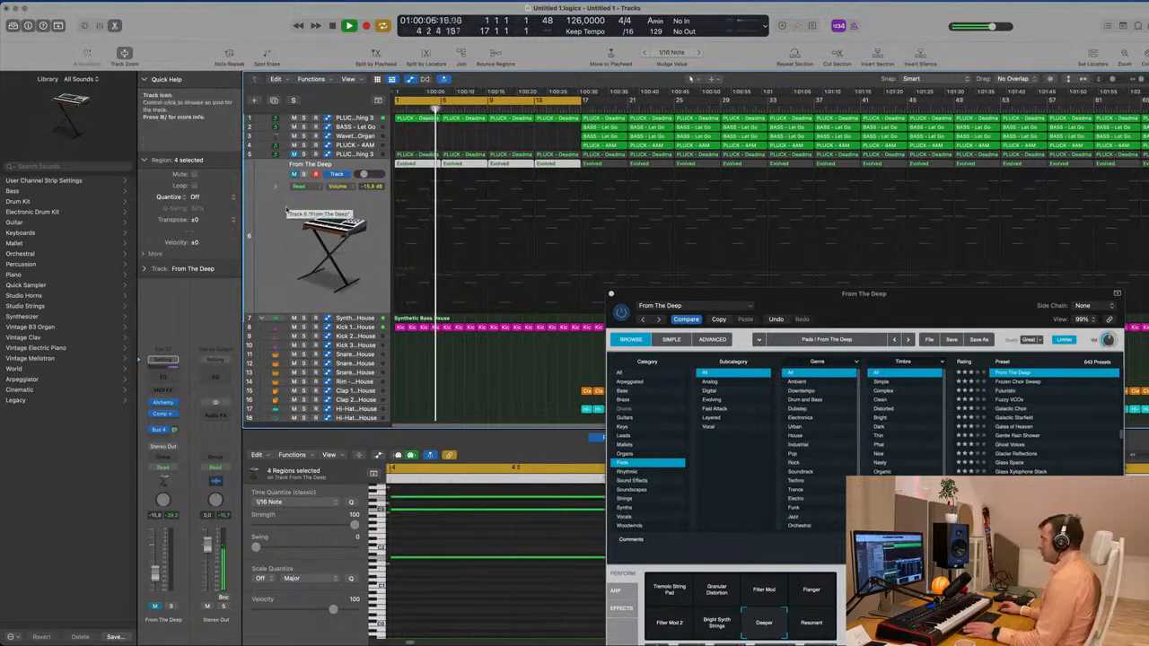
pyautogui.click(293, 175)
pyautogui.press('space')
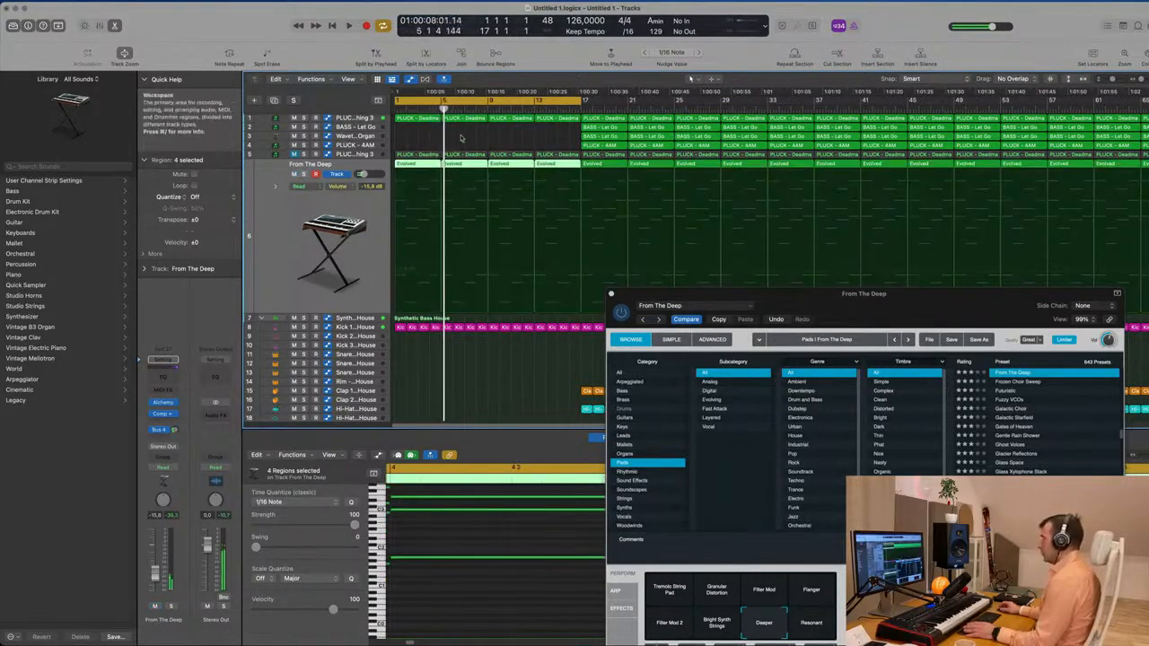
# Delete the From The Deep track's Evolved regions in the first 8 bars and replay the intro
pyautogui.click(451, 167)
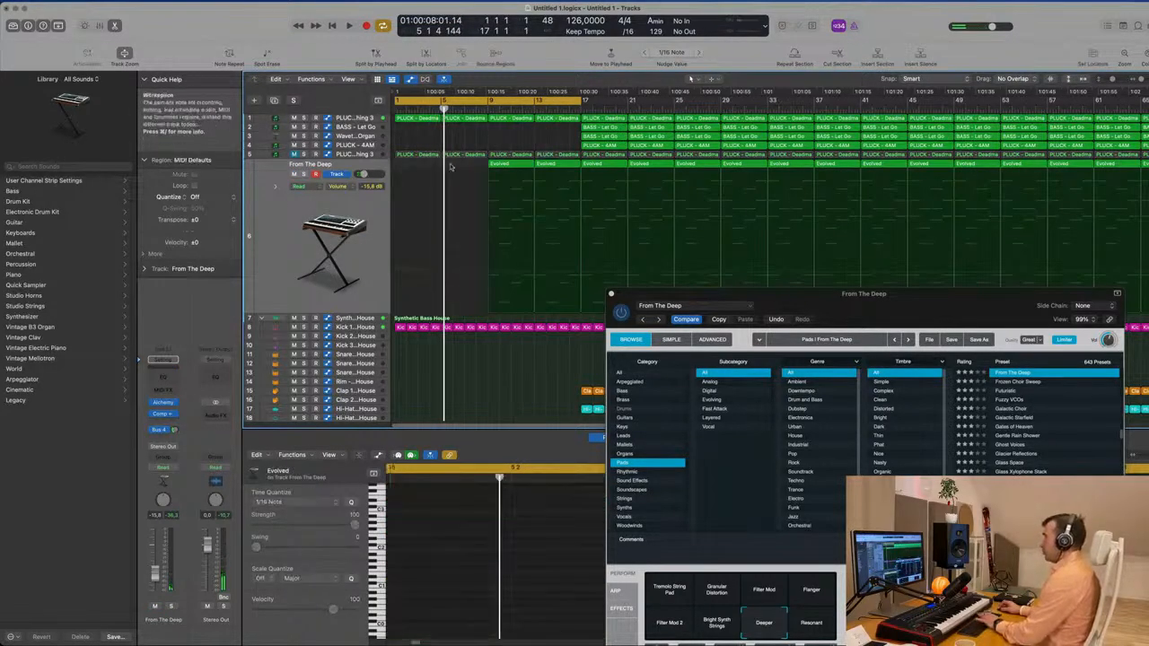
pyautogui.press('Delete')
pyautogui.press('space')
# Remove the pluck track's cutoff automation point at bar 5 and raise the bar 9 point slightly for one continuous ramp
pyautogui.click(364, 120)
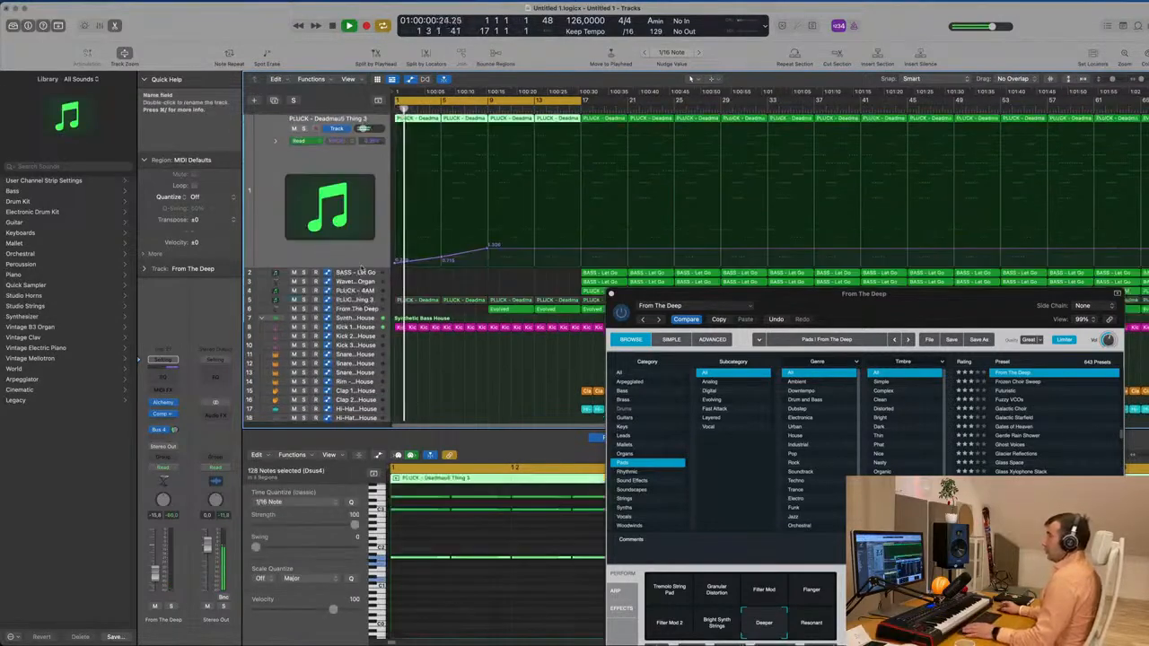
pyautogui.click(445, 259)
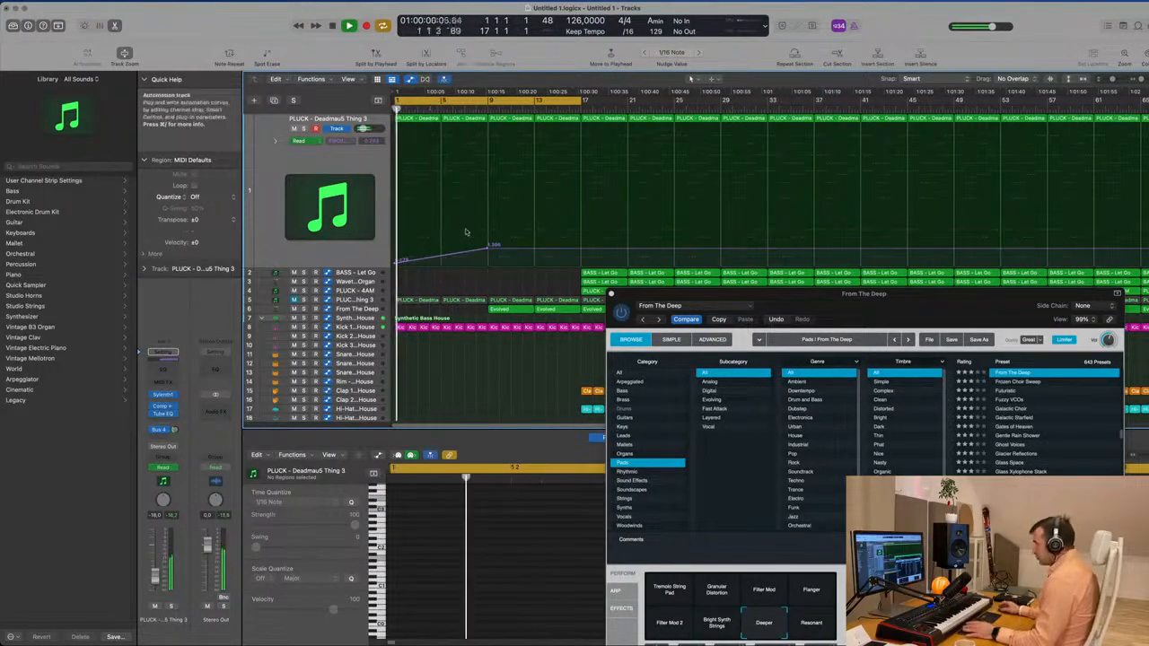
pyautogui.moveTo(487, 248); pyautogui.dragTo(488, 246)
# Set the pluck track's automation mode to Touch, move its Bus 4 send during playback, and undo the recorded send moves
pyautogui.click(350, 253)
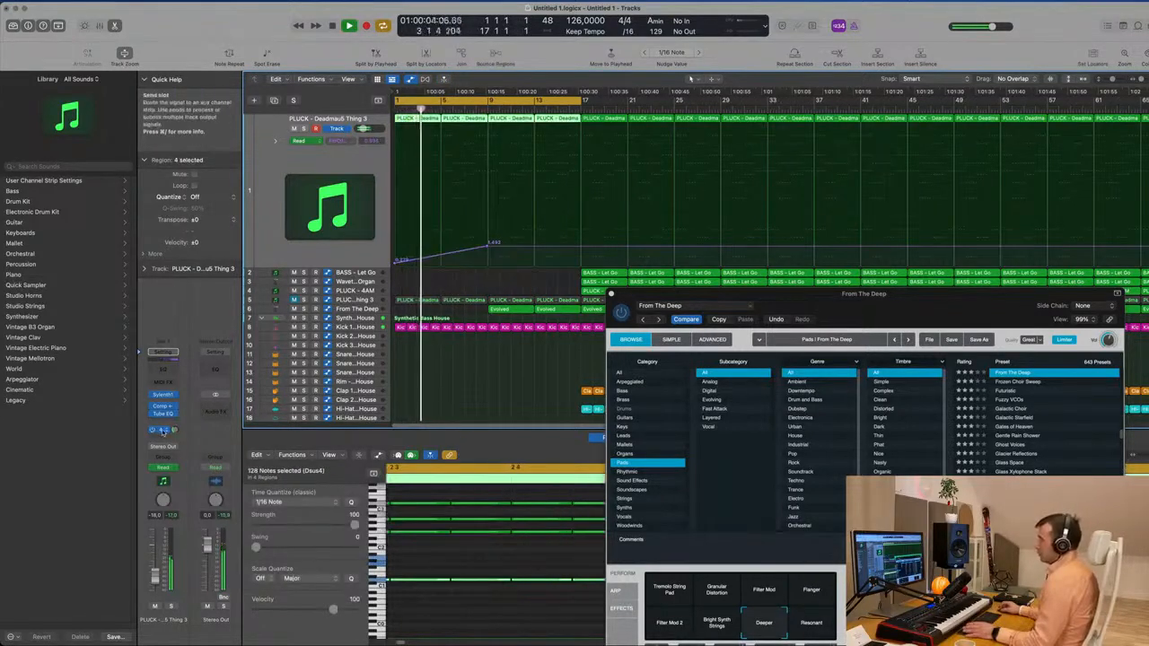
pyautogui.click(173, 468)
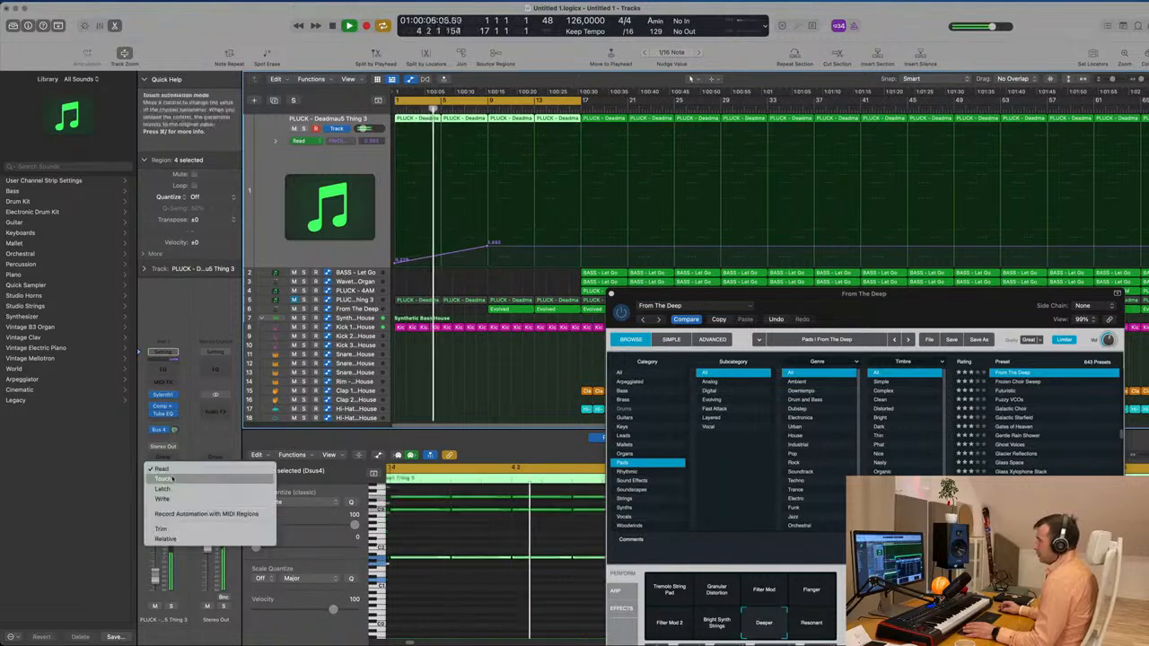
pyautogui.click(166, 482)
pyautogui.moveTo(176, 431); pyautogui.dragTo(176, 424)
pyautogui.press('space')
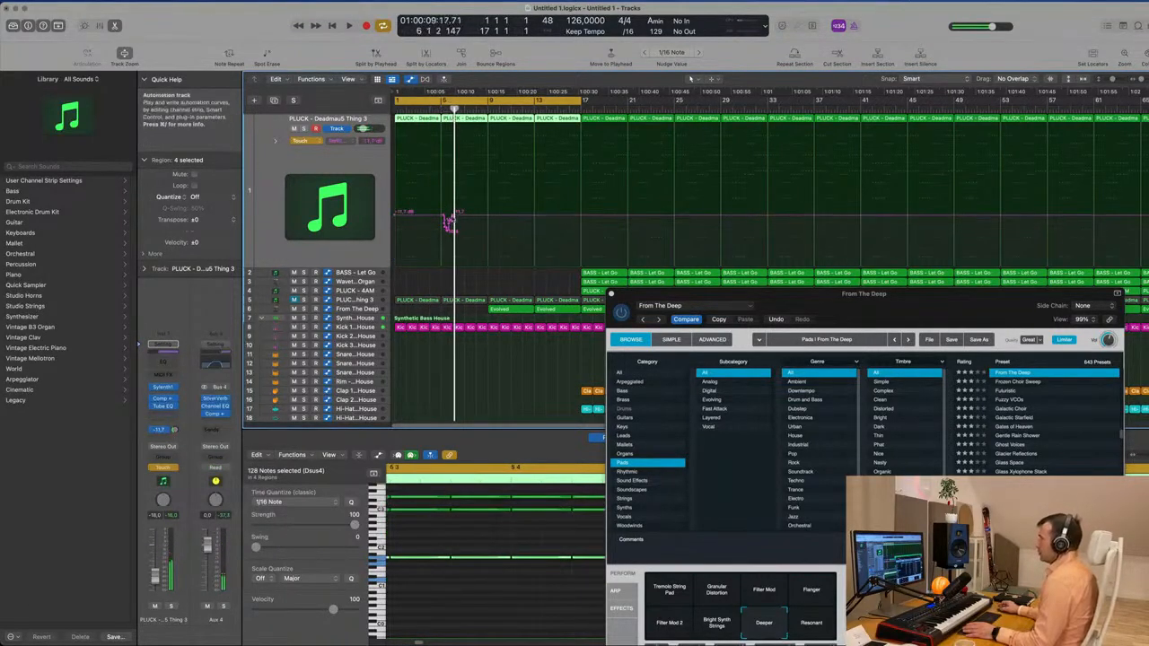
pyautogui.press('super+z')
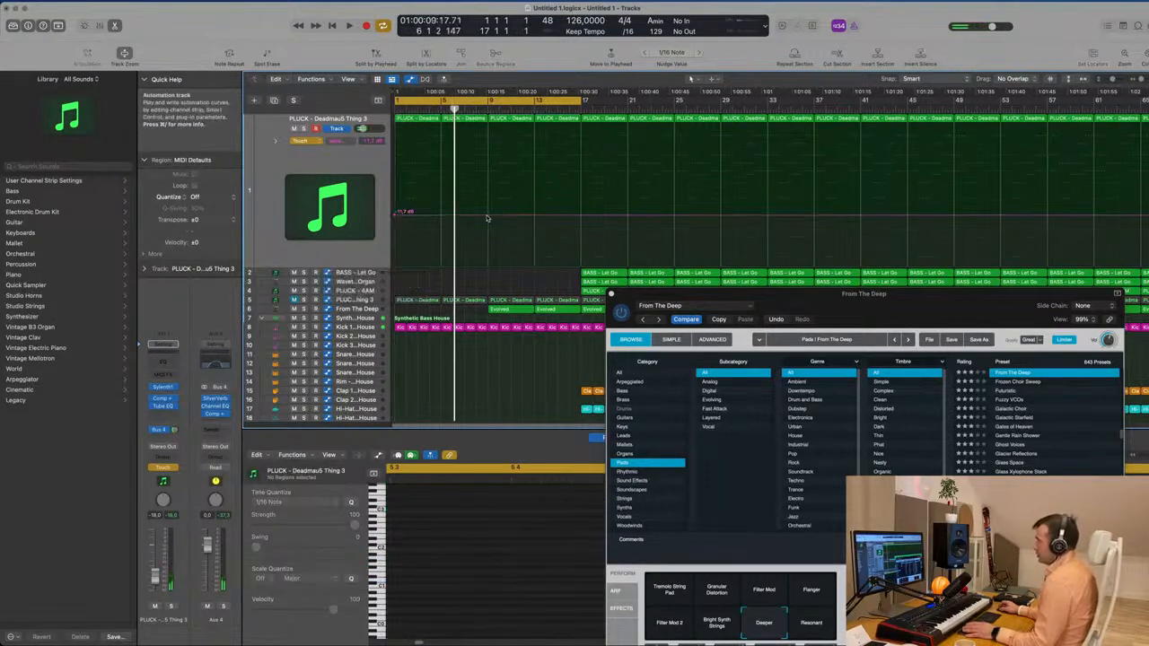
# Create a send automation ramp on the pluck track rising from about -29.8 dB at bar 1 to -11.7 dB at bar 9
pyautogui.moveTo(396, 217); pyautogui.dragTo(398, 266)
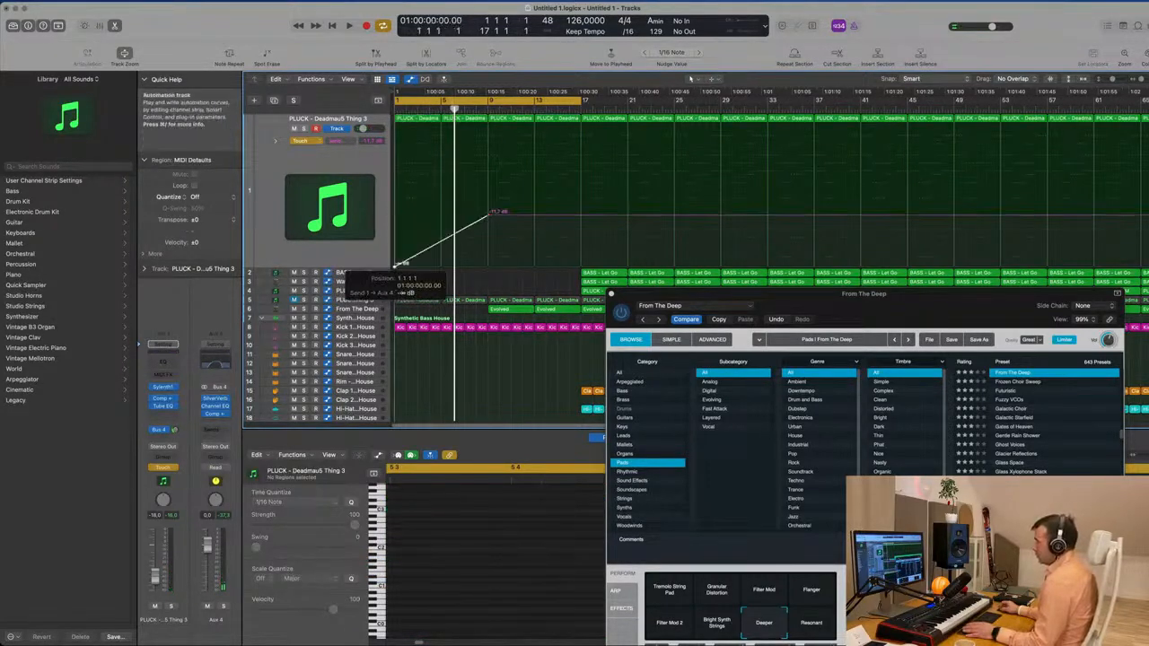
pyautogui.press('Return')
pyautogui.press('space')
pyautogui.press('space')
pyautogui.click(396, 264)
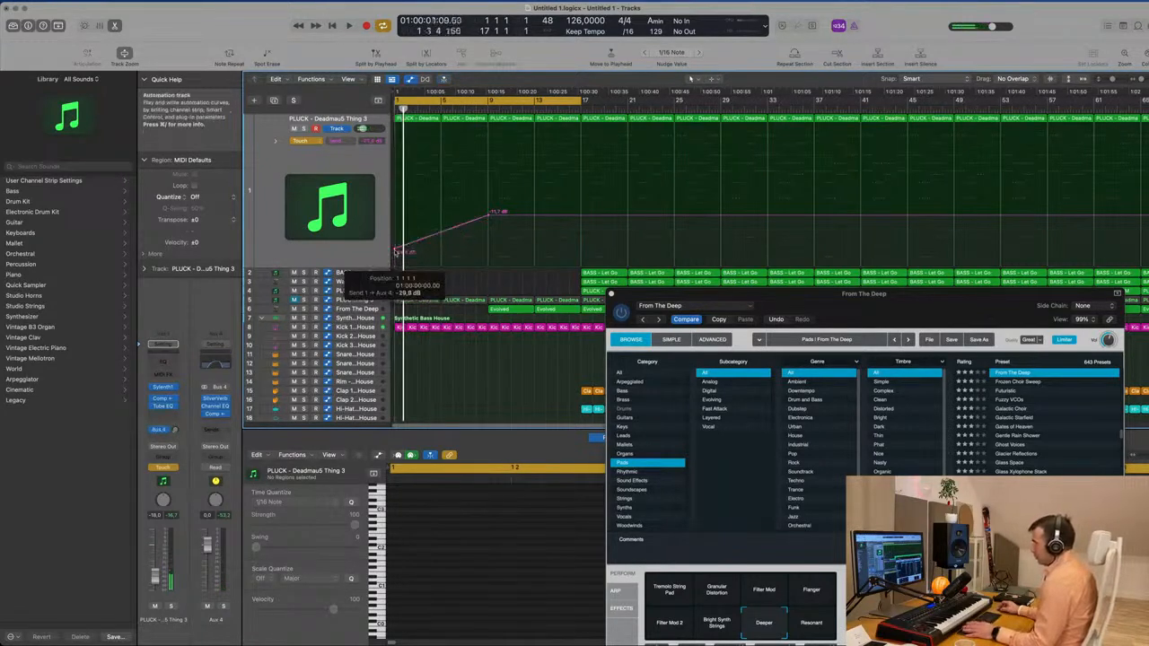
pyautogui.press('space')
# Lower the bar 9 send point to about -16.4 dB, drop to about -22 dB right after it, and ramp up again to bar 17
pyautogui.moveTo(489, 217); pyautogui.dragTo(489, 230)
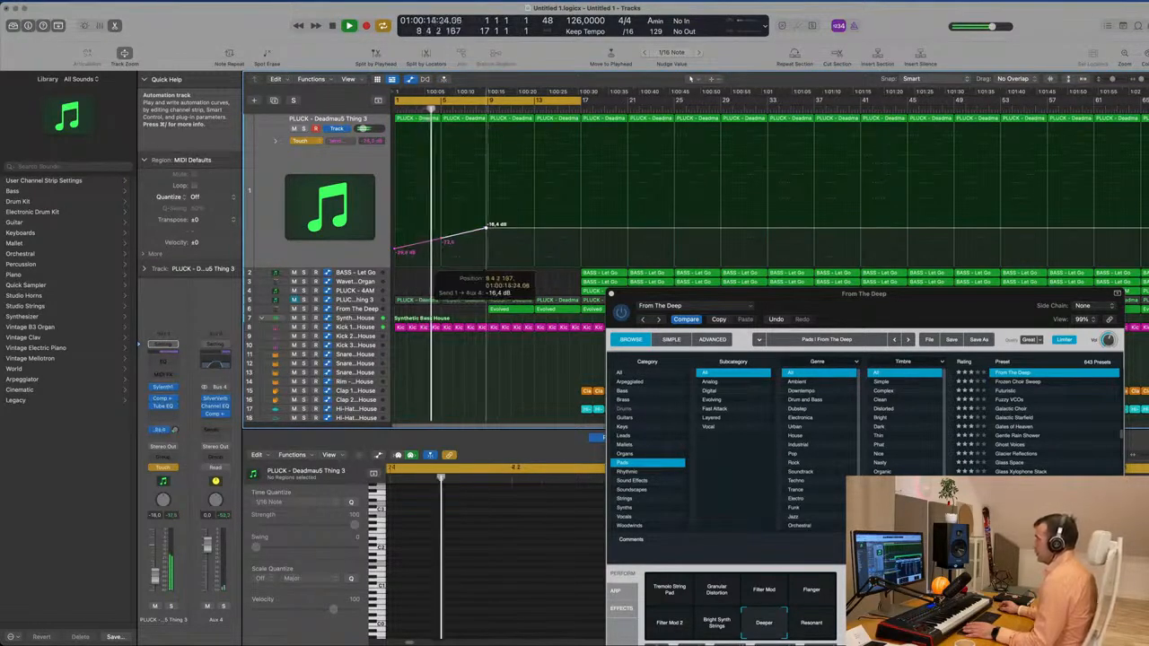
pyautogui.moveTo(492, 230); pyautogui.dragTo(493, 243)
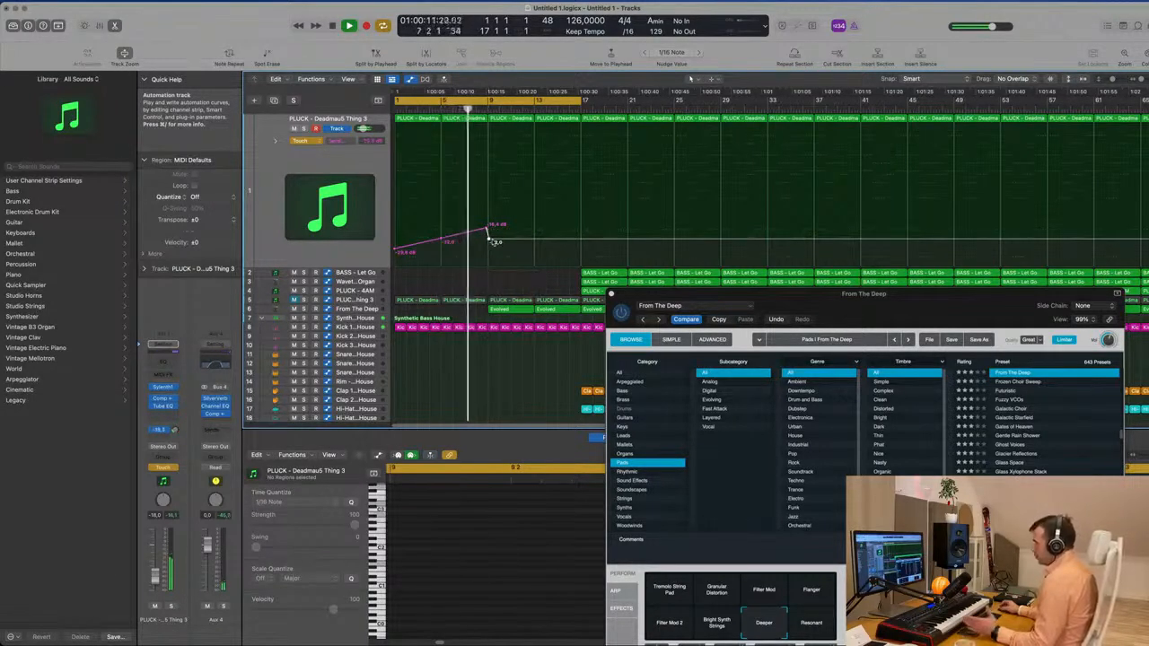
pyautogui.moveTo(580, 239); pyautogui.dragTo(581, 227)
# Move the last note of the Kick 1 region in bar 8 to position 8 4 3 1
pyautogui.scroll(-4, 528, 261)
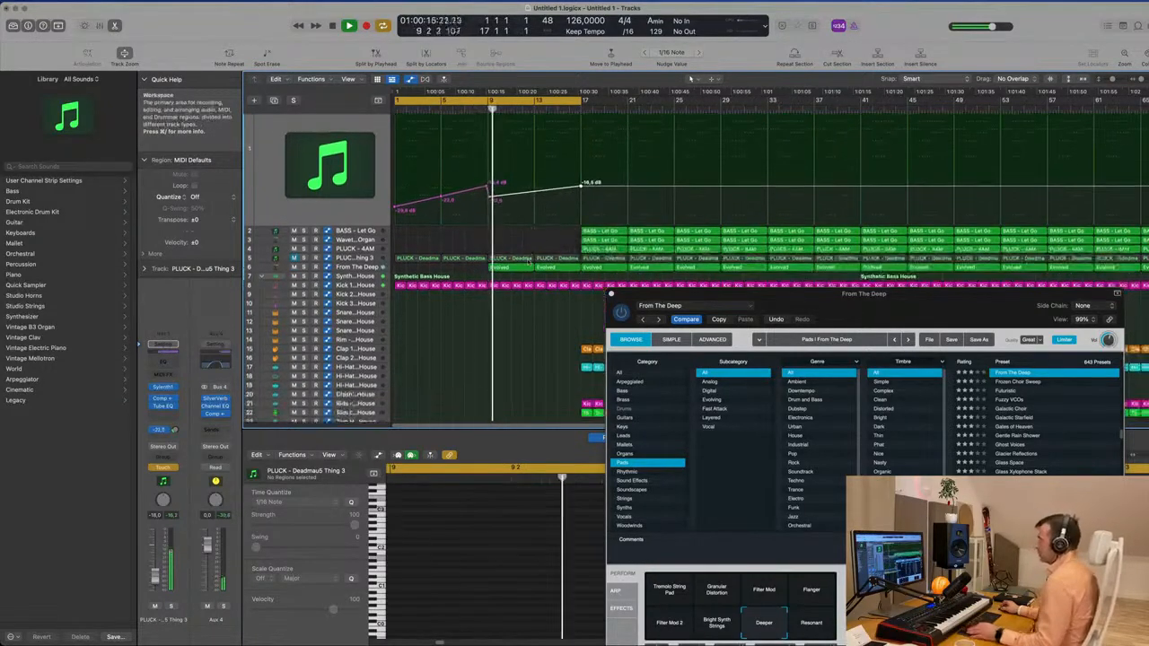
pyautogui.scroll(-3, 528, 261)
pyautogui.click(482, 234)
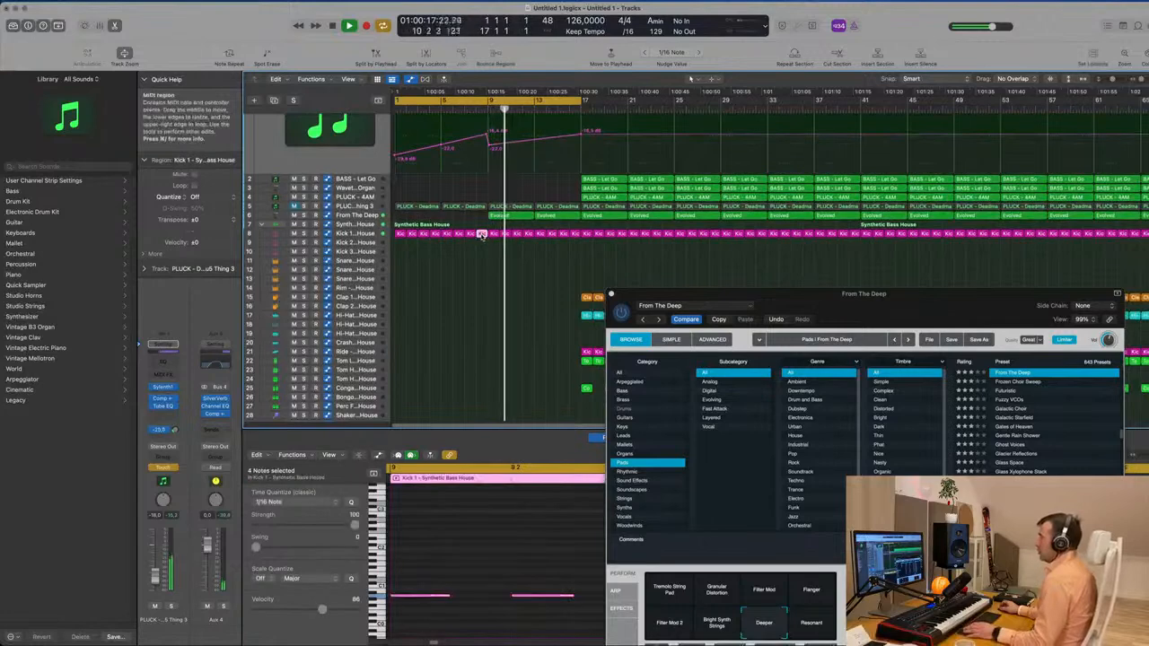
pyautogui.scroll(-3, 476, 529)
pyautogui.click(513, 602)
pyautogui.click(512, 597)
pyautogui.moveTo(513, 597); pyautogui.dragTo(531, 603)
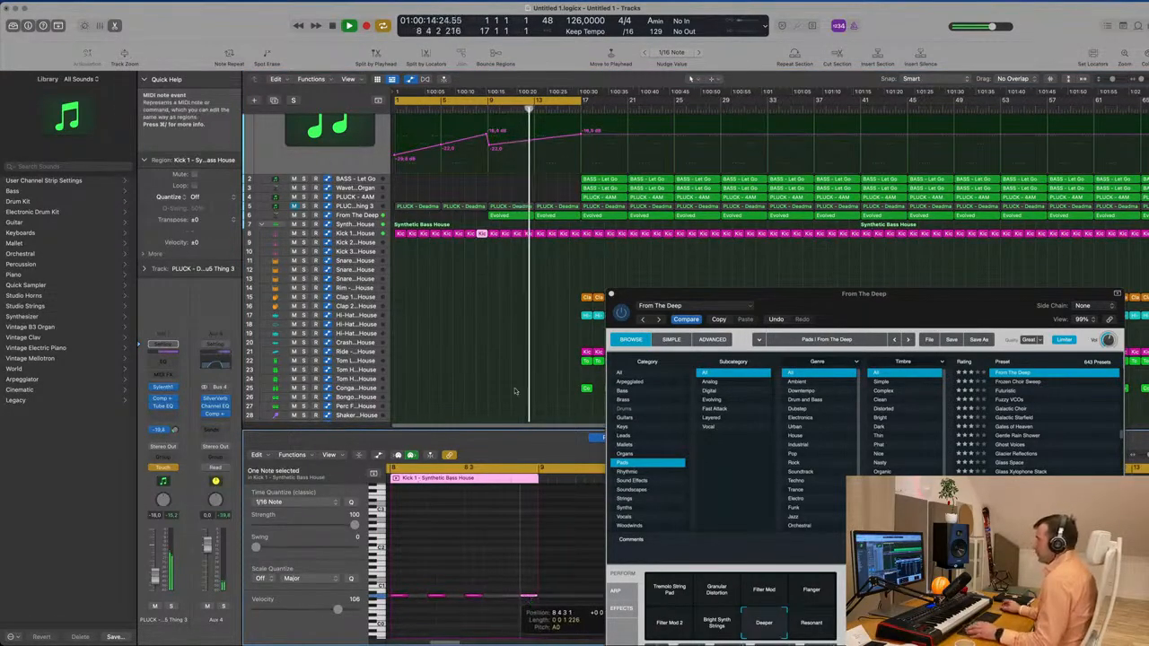
# Replay the intro from the start and examine the whole arrangement with the From The Deep window moved aside
pyautogui.press('Return')
pyautogui.scroll(2, 658, 270)
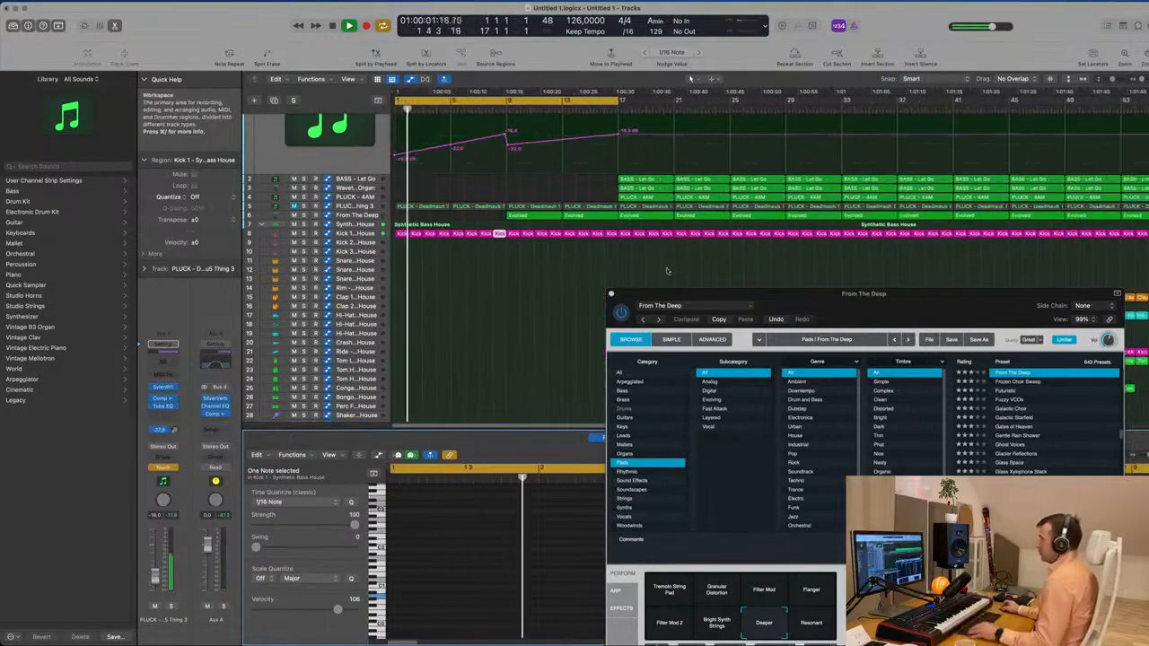
pyautogui.moveTo(670, 293); pyautogui.dragTo(816, 282)
pyautogui.scroll(-4, 546, 294)
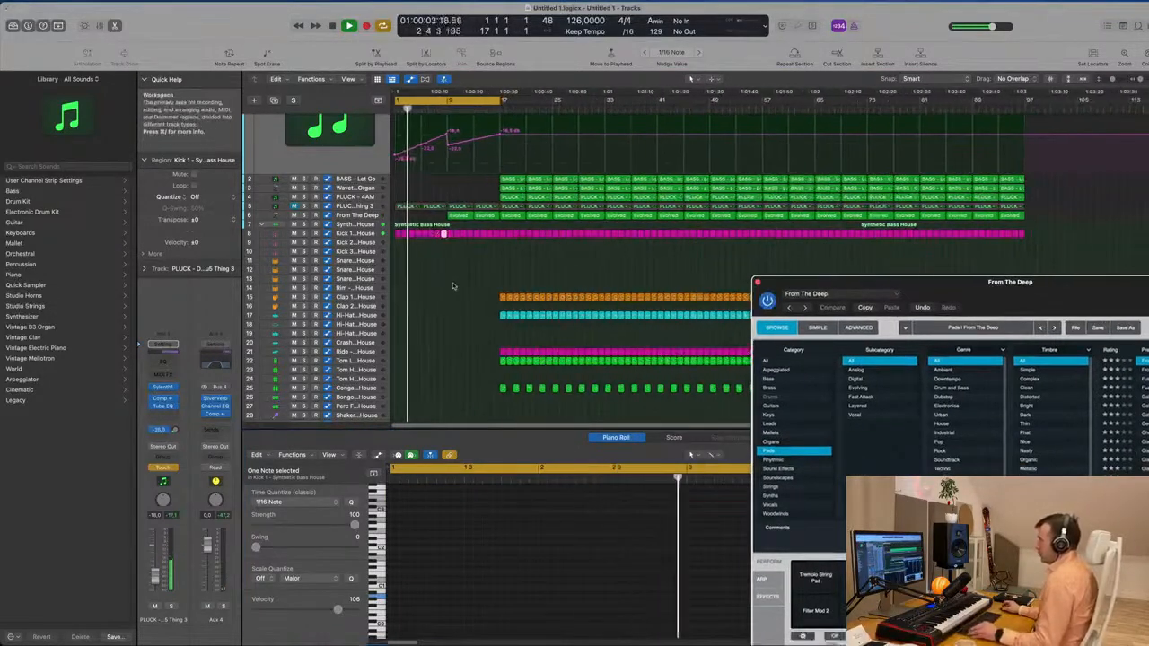
pyautogui.scroll(-3, 453, 286)
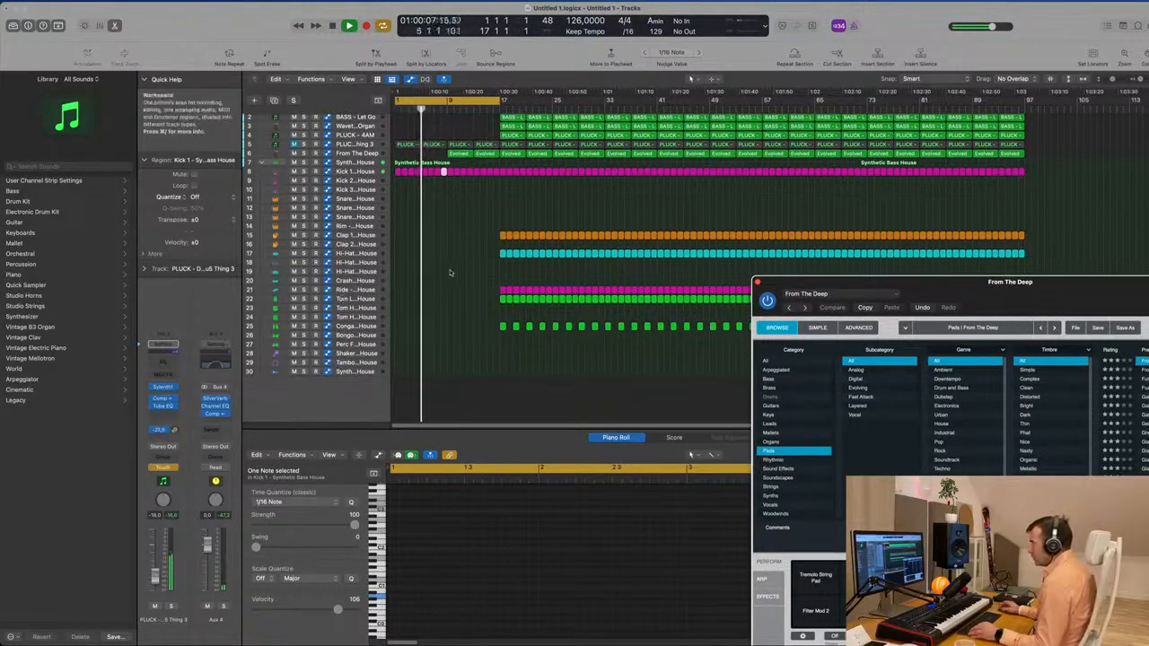
# Copy the first closed hi-hat region onto the Crash track at bar 1 and reduce it to a single note at the bar's start
pyautogui.moveTo(501, 254); pyautogui.dragTo(401, 280)
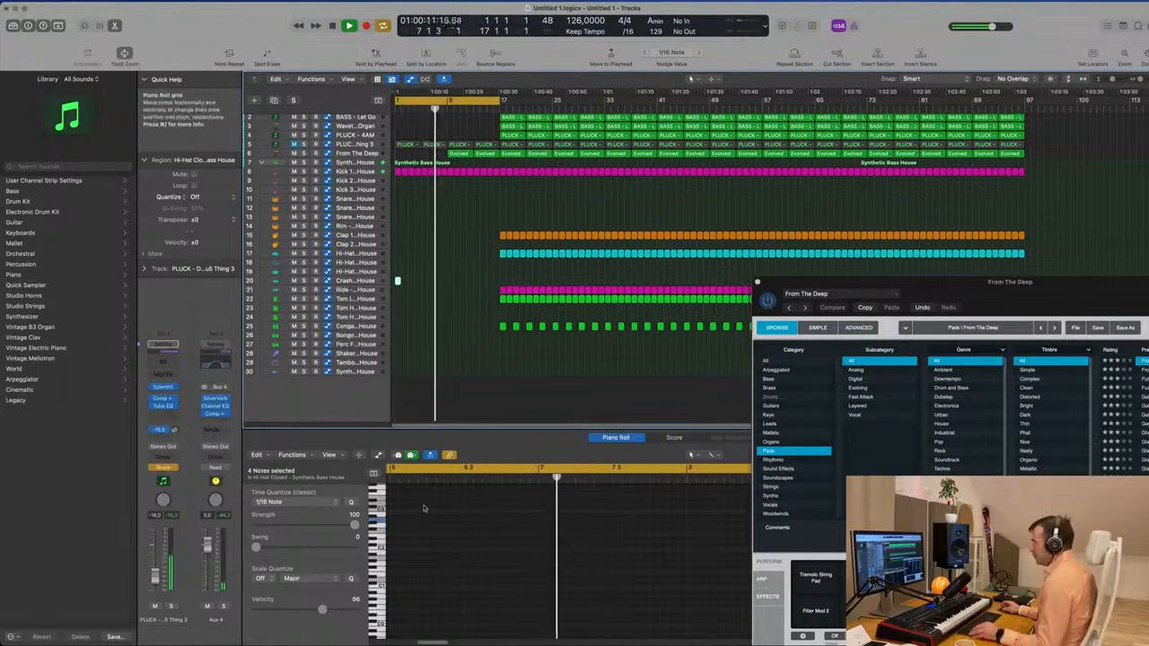
pyautogui.click(399, 281)
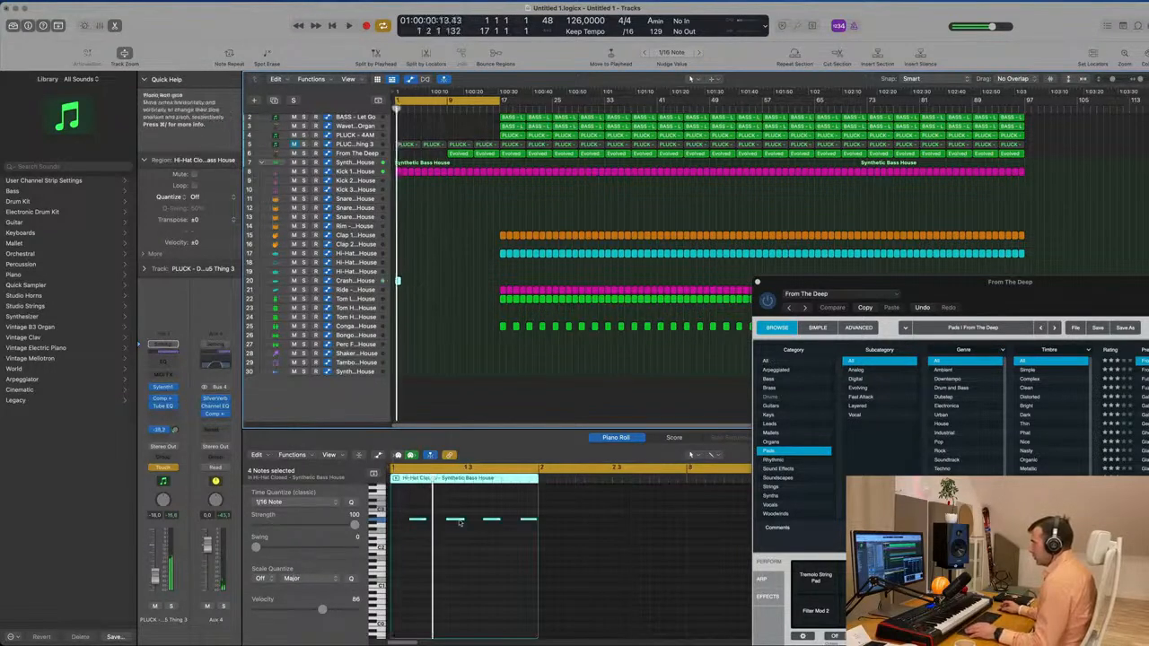
pyautogui.moveTo(504, 525); pyautogui.dragTo(521, 529)
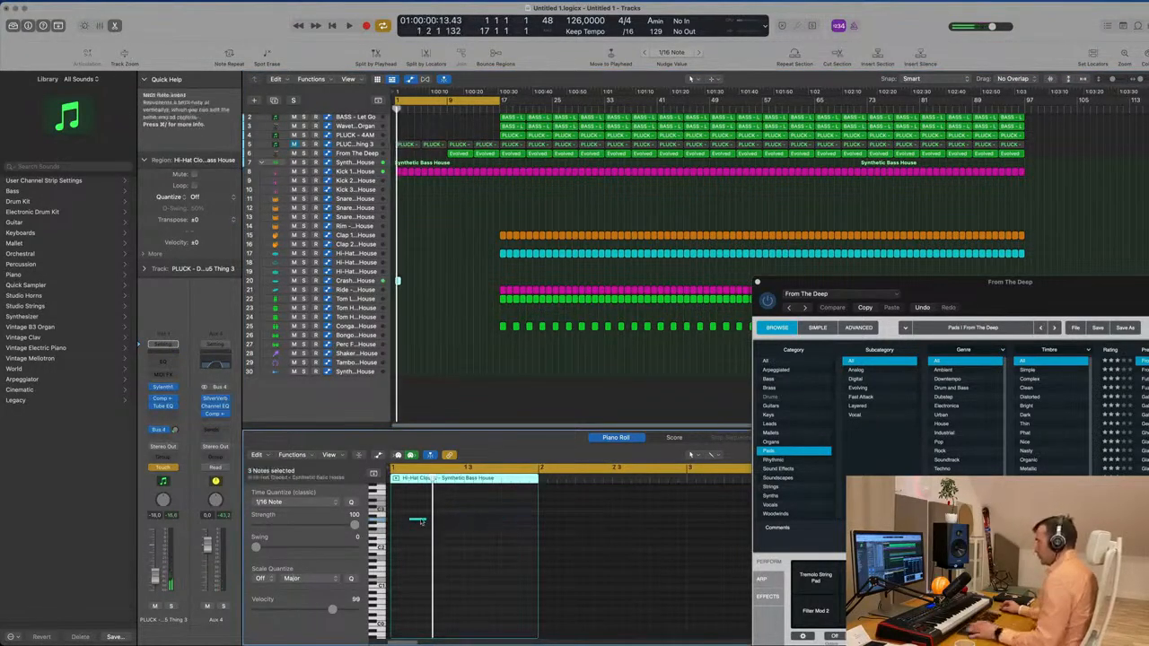
pyautogui.moveTo(420, 522); pyautogui.dragTo(401, 522)
pyautogui.scroll(5, 401, 522)
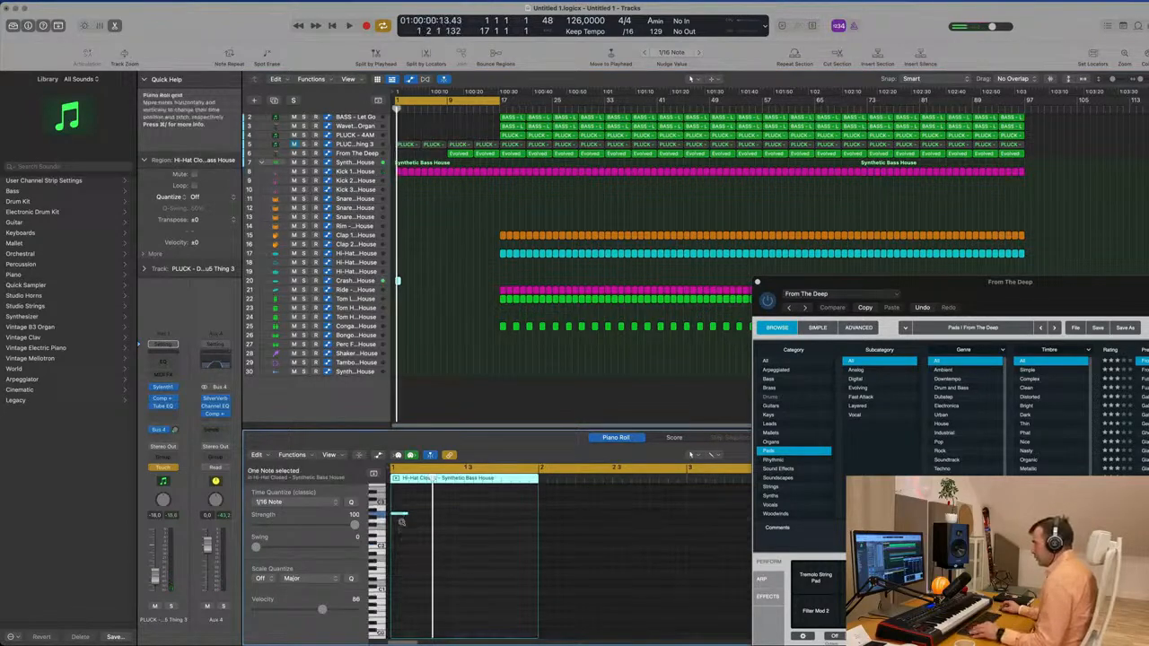
pyautogui.scroll(5, 401, 524)
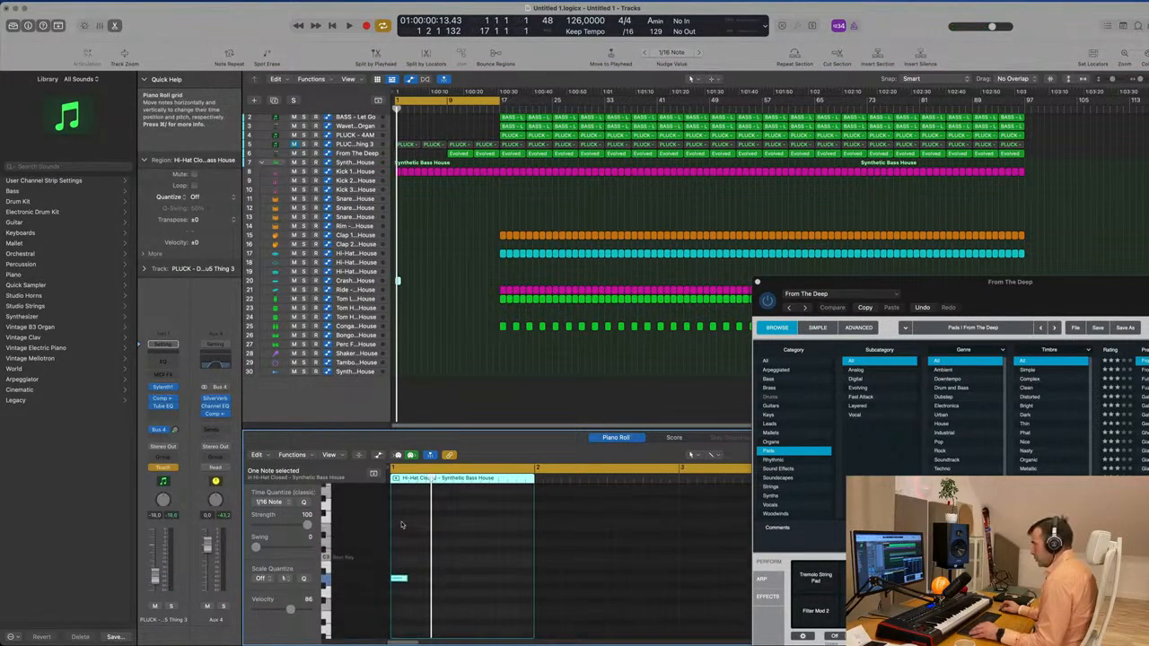
# Audition the crash from bar 1 and lower the Crash track's volume to -21.0 dB
pyautogui.press('space')
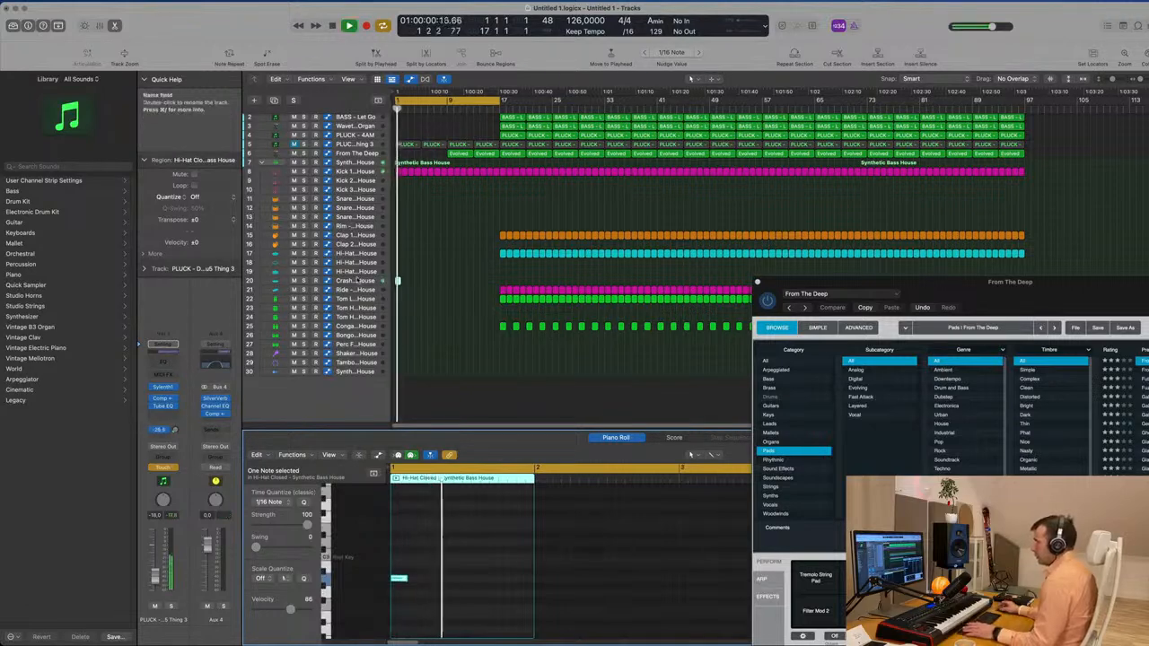
pyautogui.click(353, 281)
pyautogui.press('space')
pyautogui.press('space')
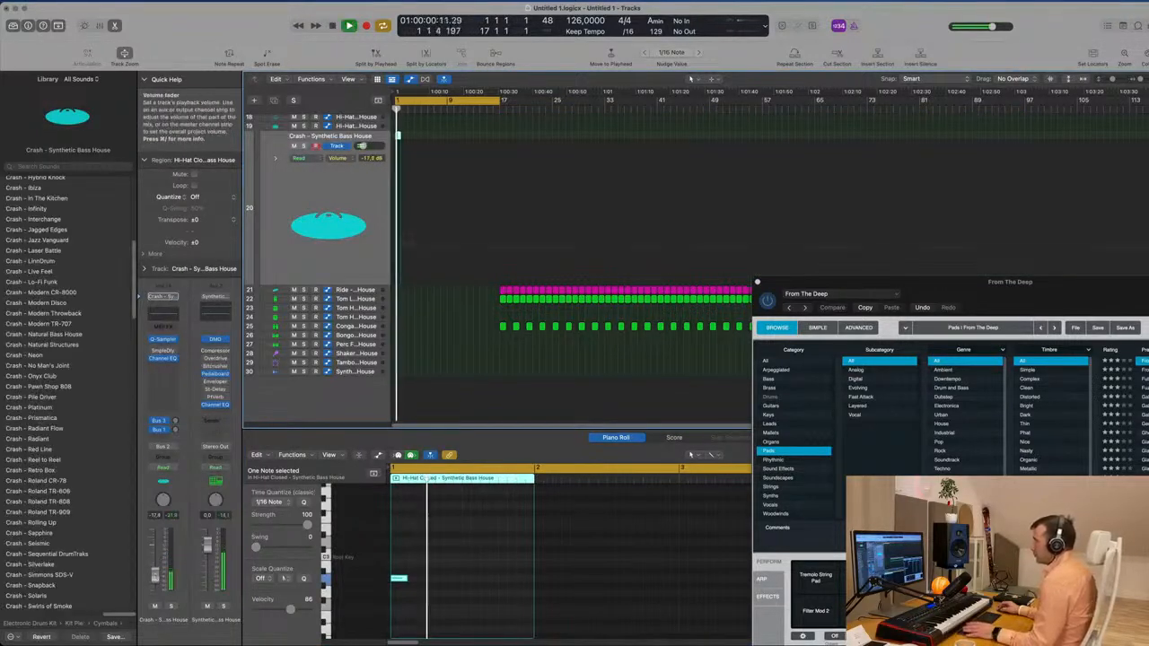
pyautogui.click(430, 395)
pyautogui.press('super+Right')
pyautogui.press('super+Right')
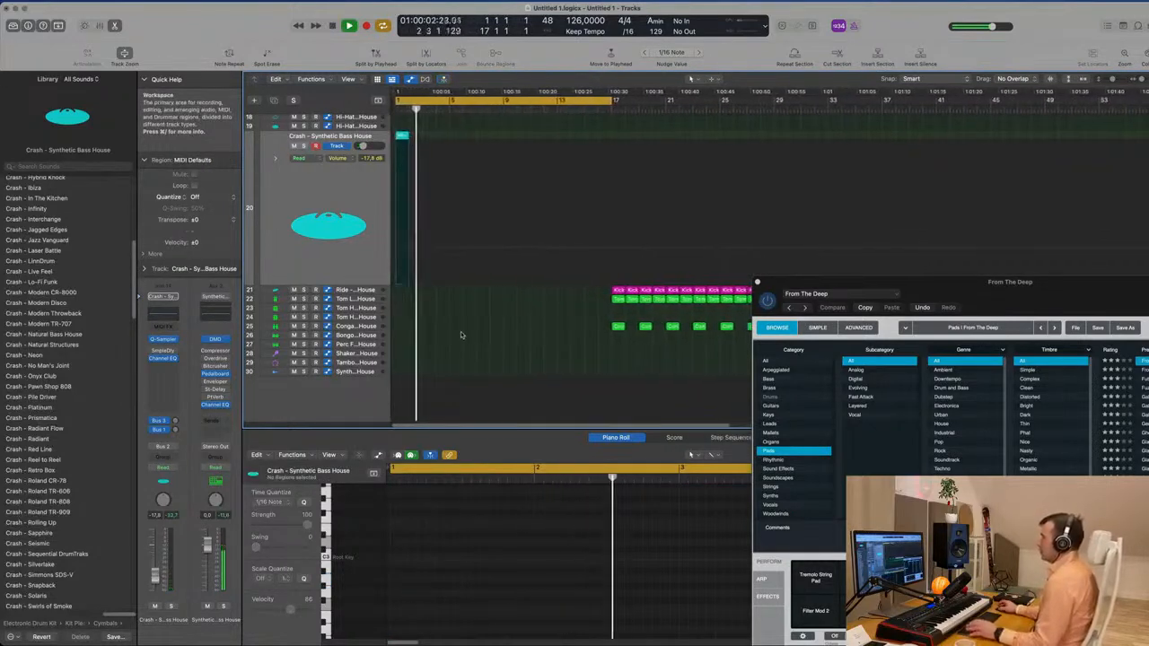
pyautogui.press('Return')
pyautogui.click(405, 247)
pyautogui.press('Return')
pyautogui.moveTo(158, 578); pyautogui.dragTo(158, 570)
pyautogui.scroll(8, 530, 256)
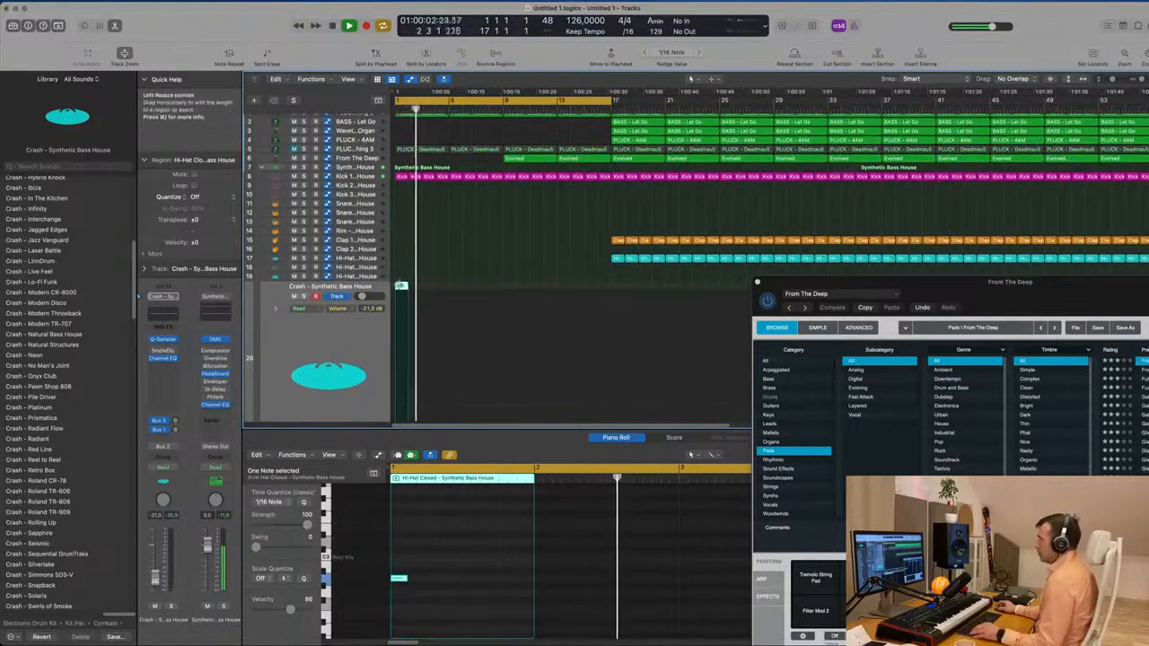
# Copy the crash region from bar 1 to bar 9 on the Crash track and play through the transition
pyautogui.moveTo(401, 287); pyautogui.dragTo(509, 289)
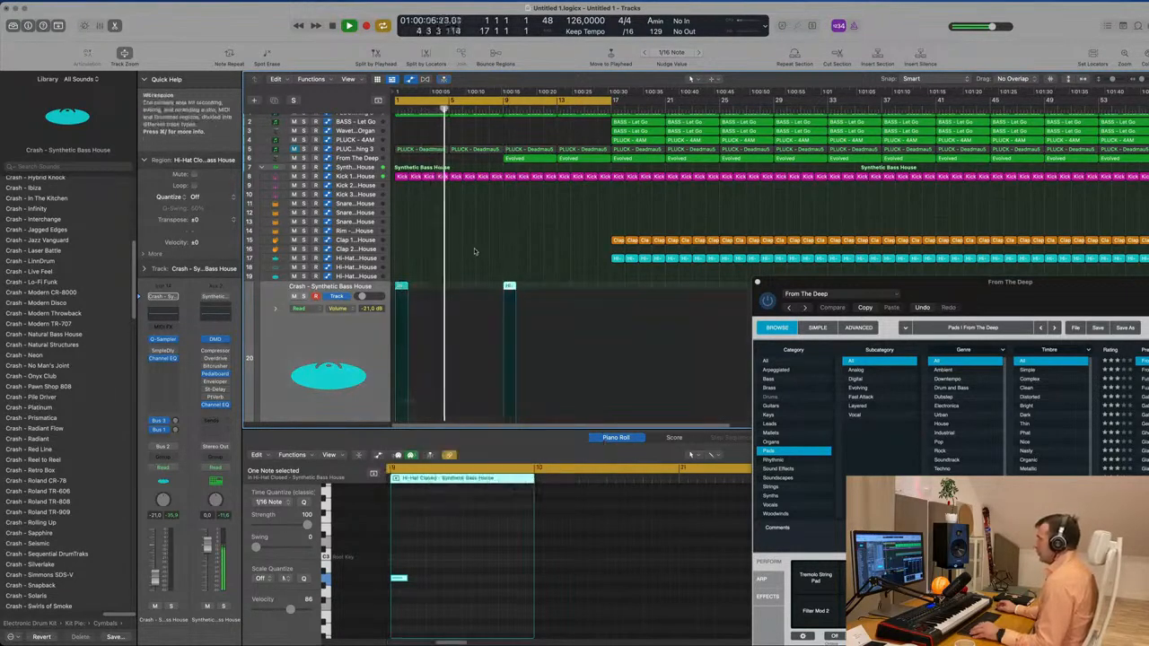
pyautogui.scroll(-5, 474, 250)
pyautogui.scroll(1, 473, 256)
pyautogui.scroll(3, 471, 257)
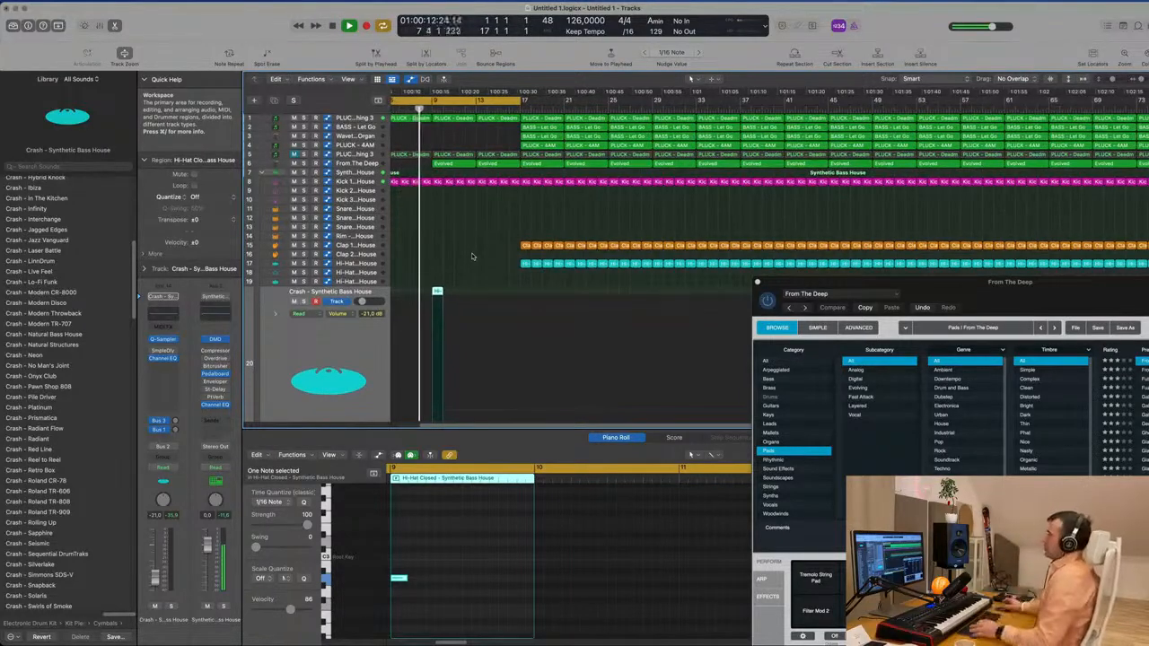
pyautogui.scroll(2, 480, 255)
pyautogui.scroll(1, 480, 255)
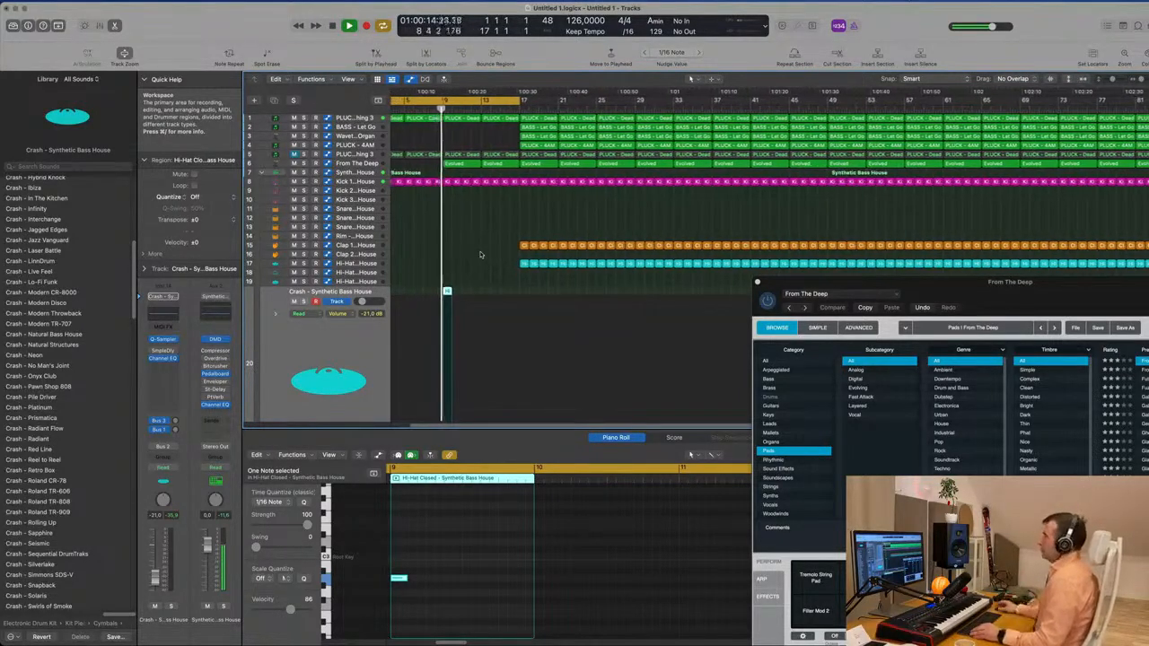
pyautogui.scroll(3, 480, 255)
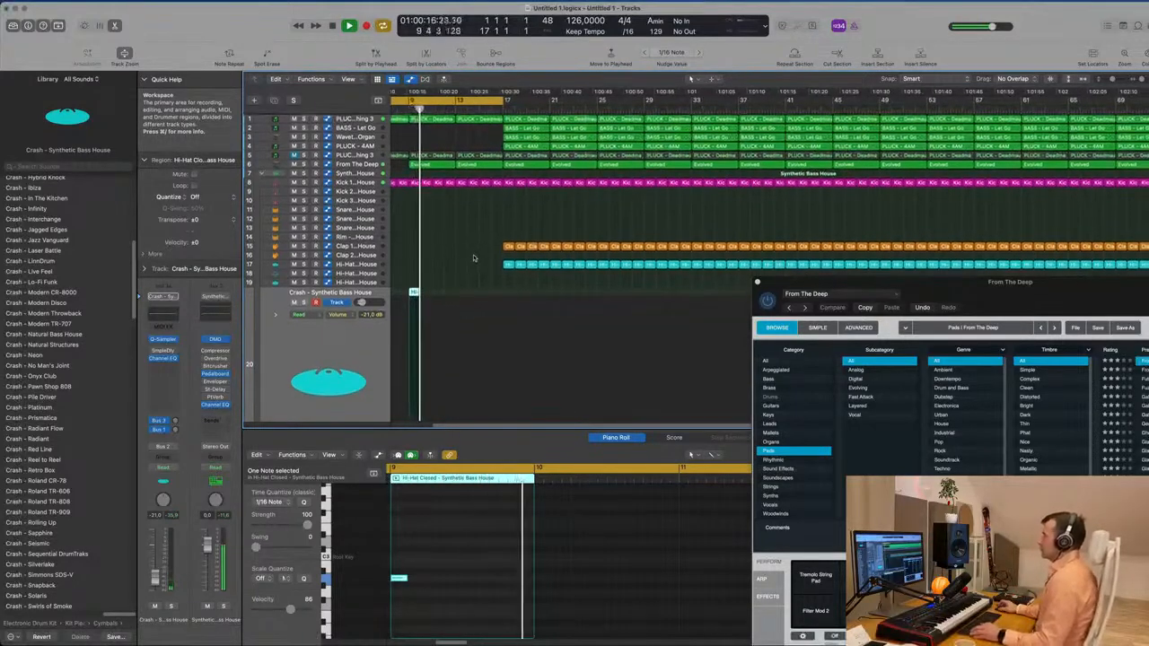
# Set the From The Deep track's automation mode to Touch and record a movement of its Cutoff control
pyautogui.click(355, 164)
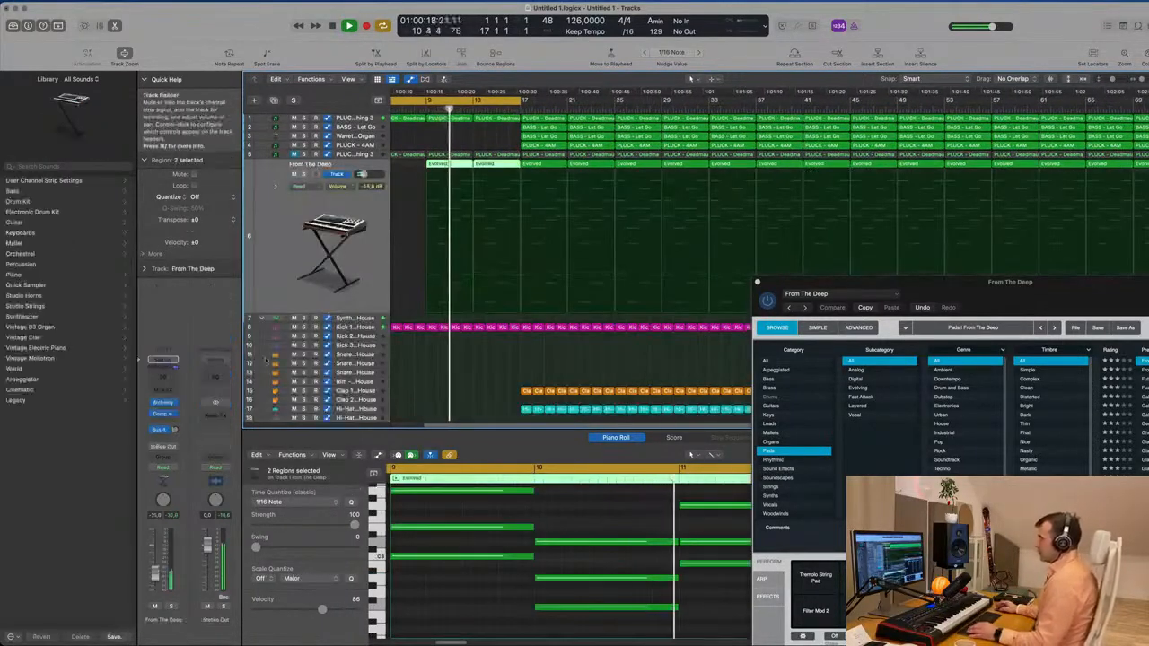
pyautogui.click(173, 469)
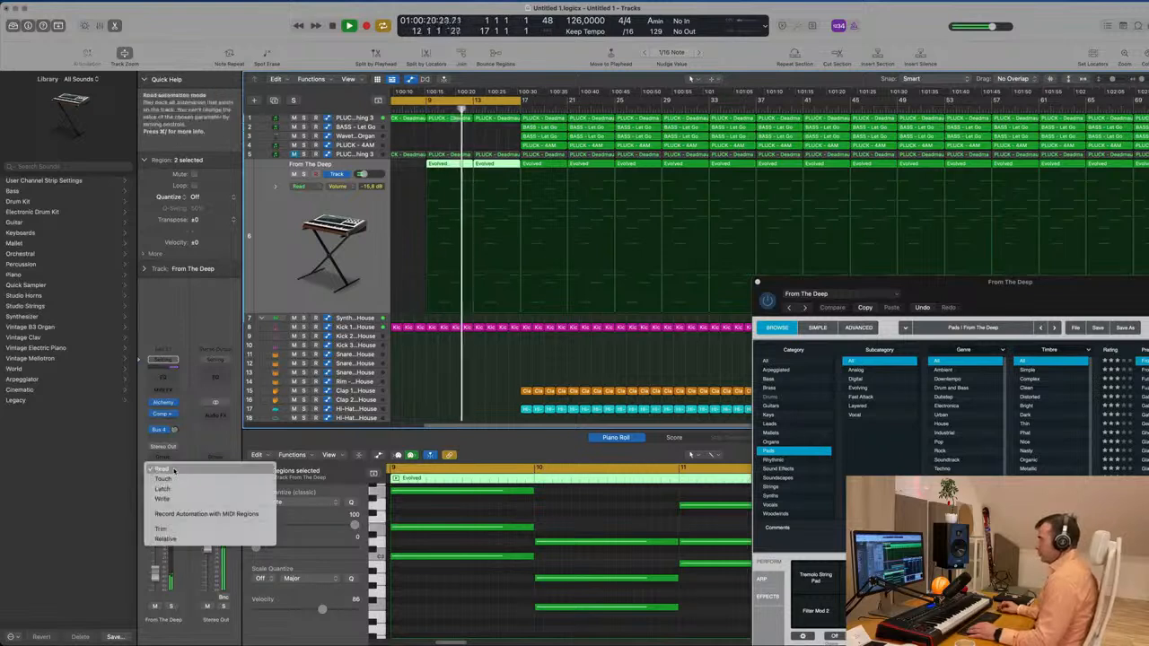
pyautogui.click(164, 478)
pyautogui.moveTo(1014, 585); pyautogui.dragTo(1014, 571)
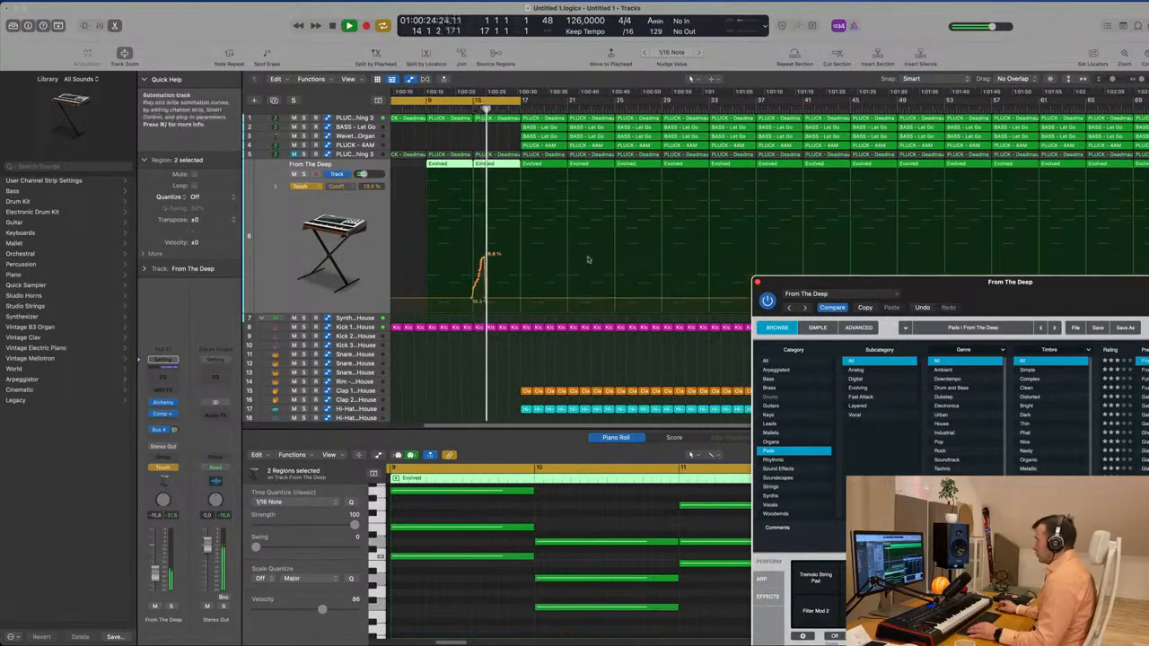
# Reshape the From The Deep Cutoff automation into a ramp from about 10.3% at bar 9 to 40.8% at bar 17, and hide the plug-in window
pyautogui.moveTo(486, 299); pyautogui.dragTo(425, 299)
pyautogui.moveTo(520, 301); pyautogui.dragTo(525, 257)
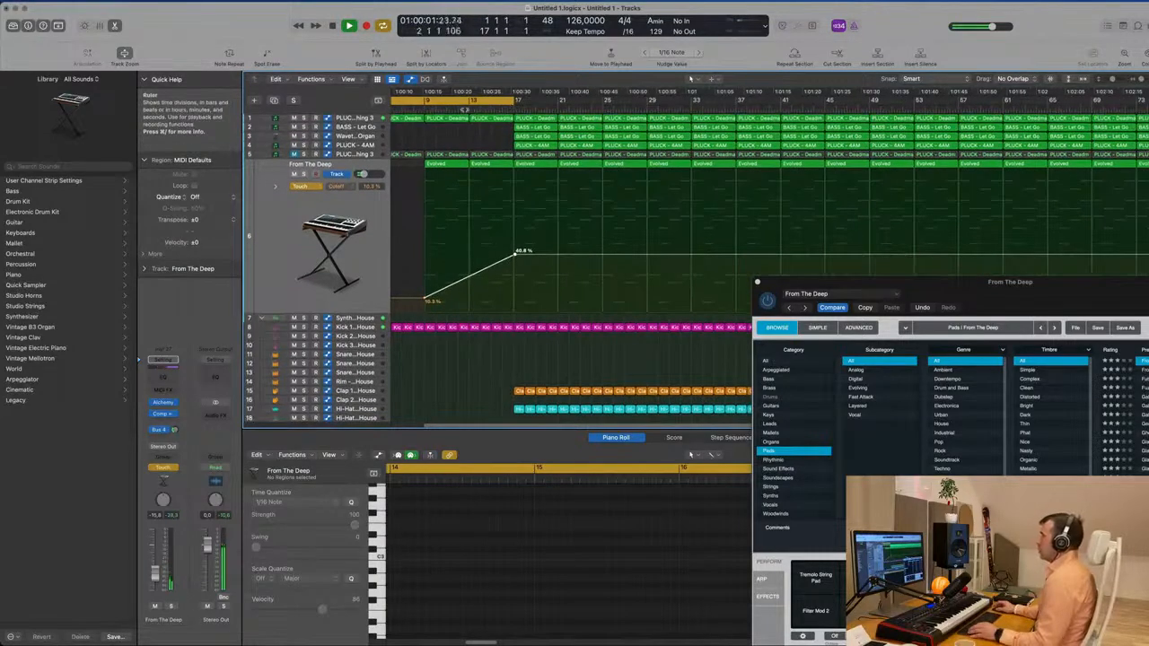
pyautogui.scroll(-5, 577, 252)
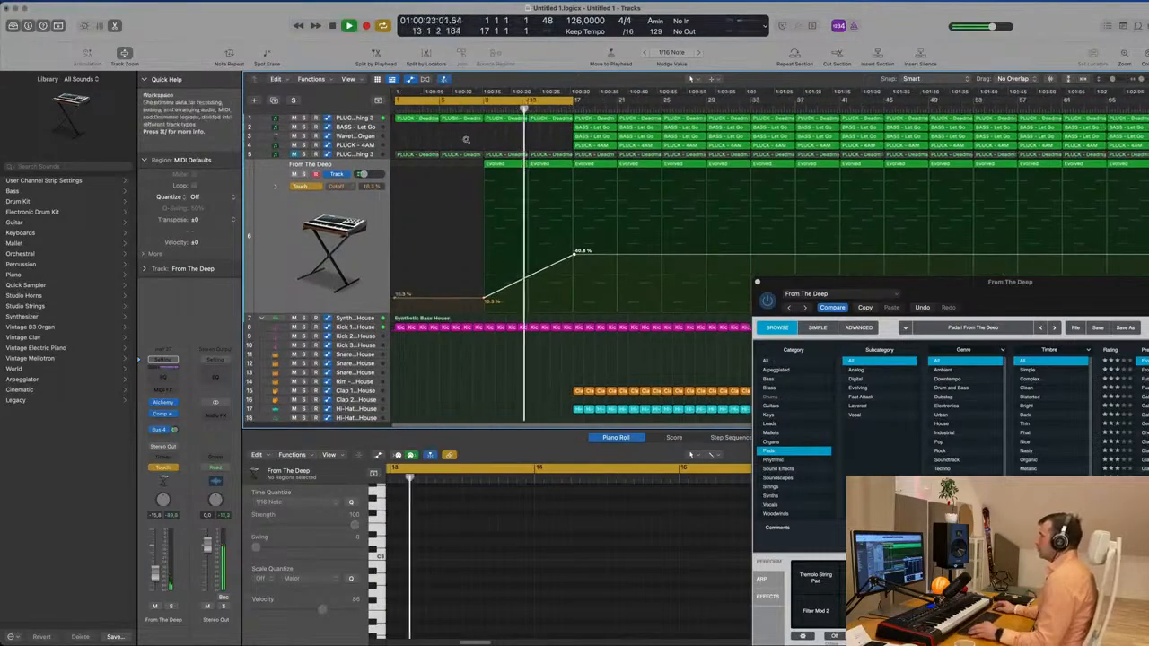
pyautogui.press('v')
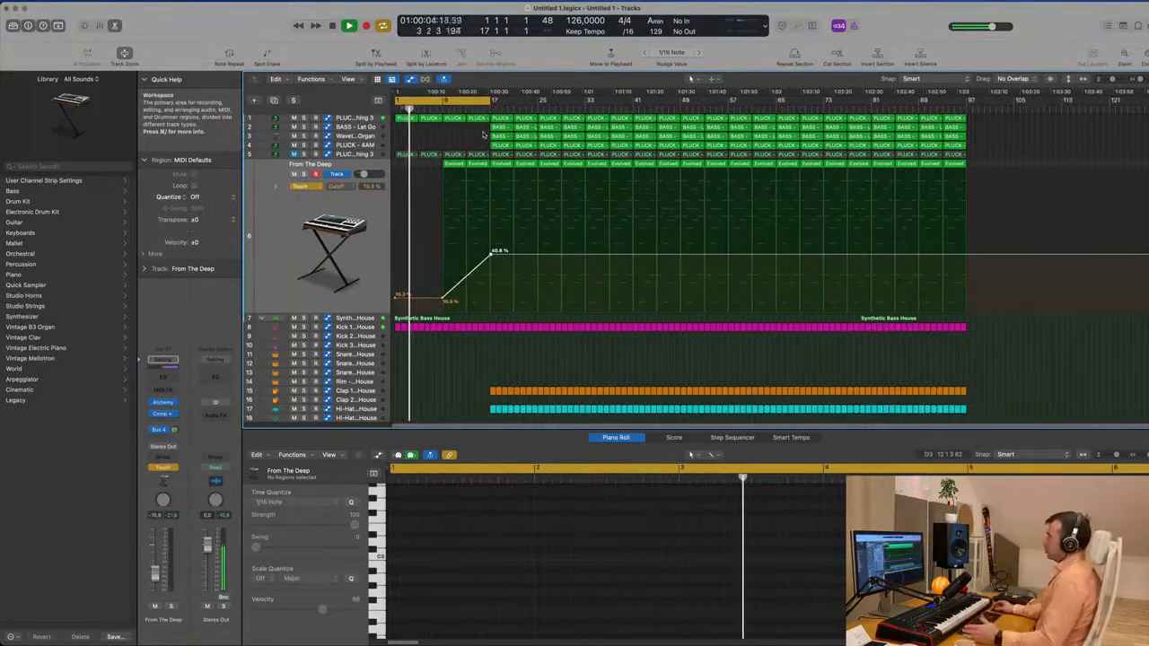
# Delete the clap, hi-hat, ride, tom and conga regions between bars 17 and 25
pyautogui.scroll(2, 481, 139)
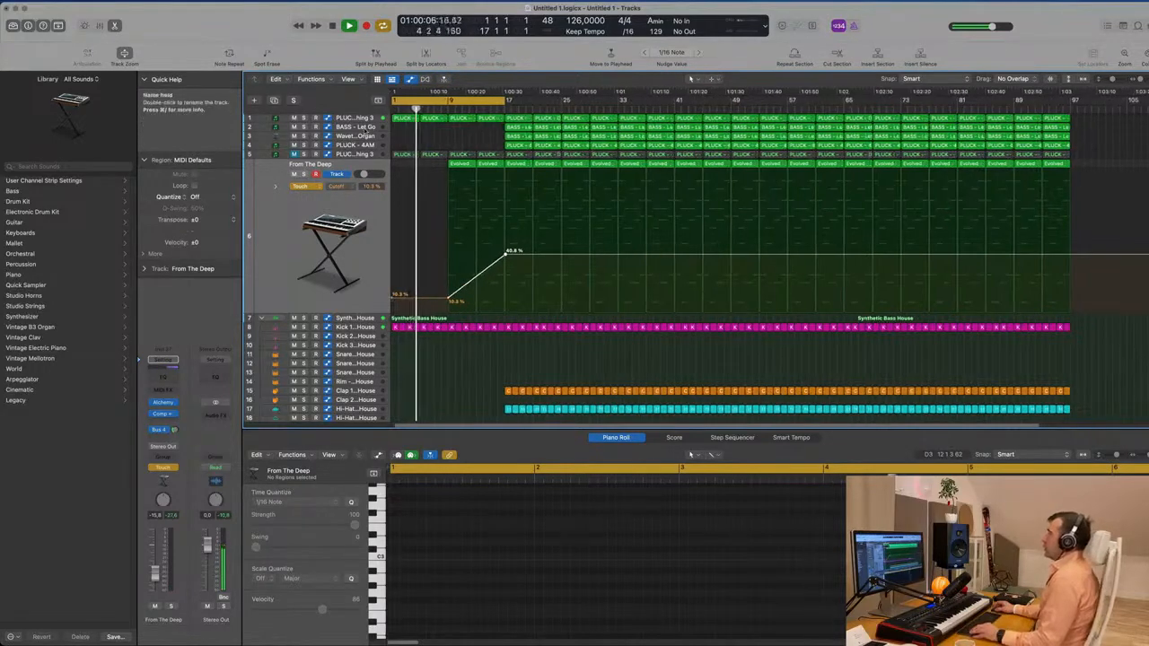
pyautogui.scroll(-5, 541, 380)
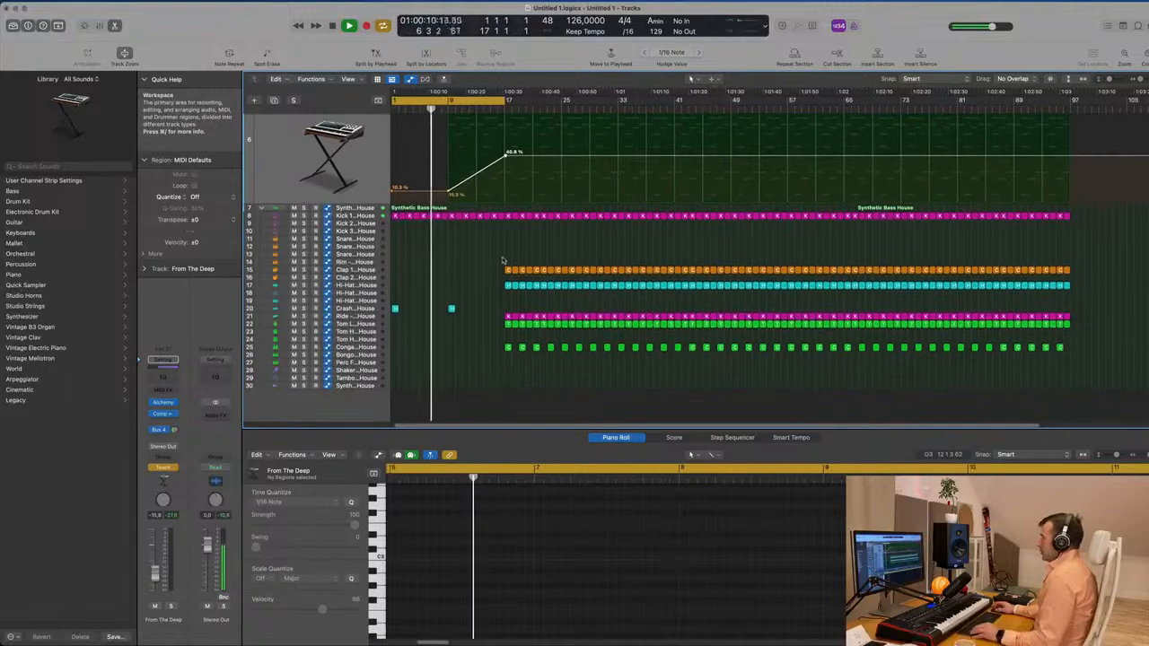
pyautogui.moveTo(504, 258); pyautogui.dragTo(555, 363)
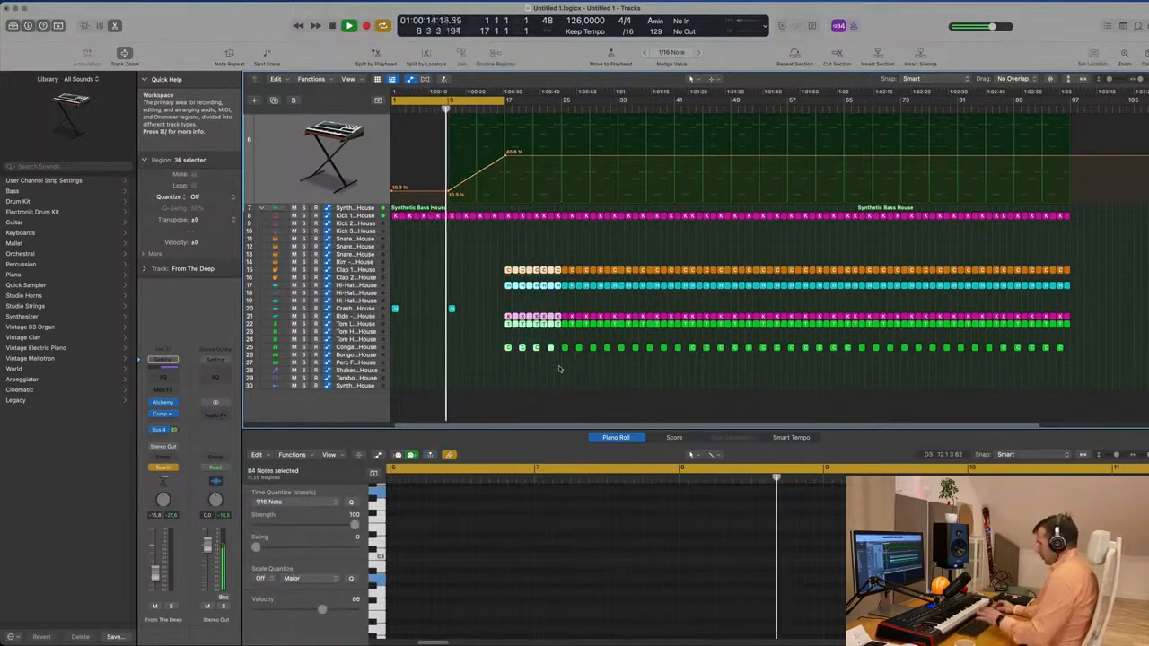
pyautogui.press('Delete')
pyautogui.scroll(5, 528, 319)
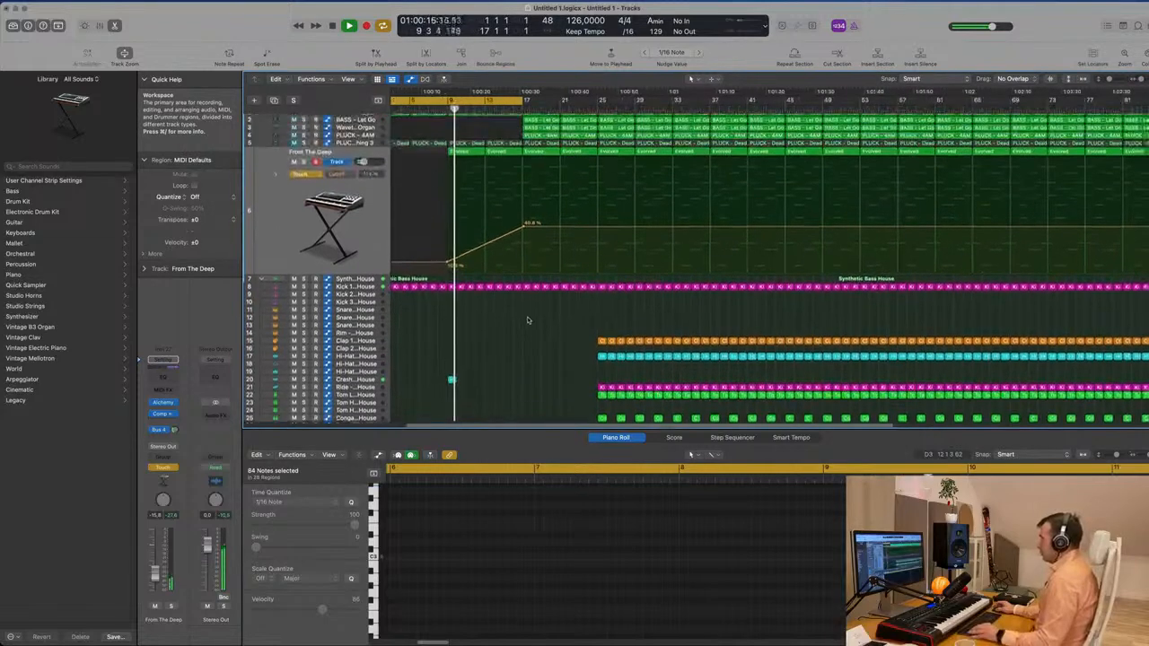
# Set the cycle range to bars 17–33 and delete the PLUCK - 4AM and Wavetable Organ regions within it
pyautogui.click(465, 110)
pyautogui.moveTo(455, 100); pyautogui.dragTo(591, 148)
pyautogui.press('space')
pyautogui.click(372, 140)
pyautogui.press('Delete')
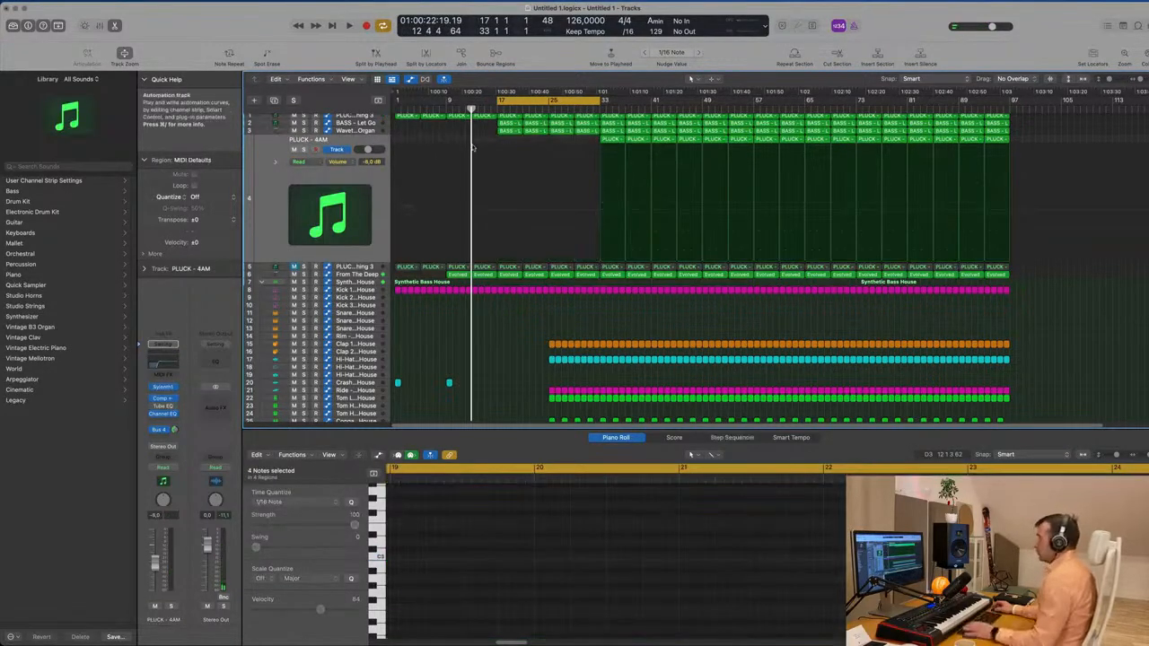
pyautogui.click(369, 133)
pyautogui.press('Delete')
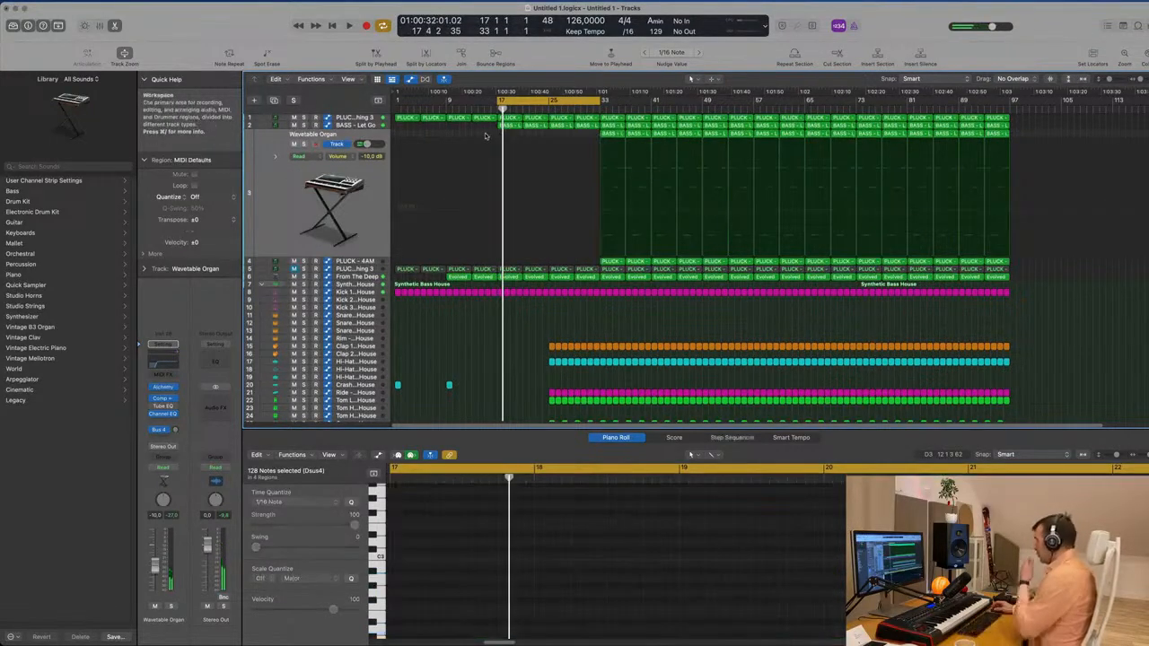
# Add Cutoff points at bars 21 and 25 on the From The Deep track and raise the bar 21 point to about 66%
pyautogui.click(369, 126)
pyautogui.scroll(-1, 532, 301)
pyautogui.scroll(-1, 531, 300)
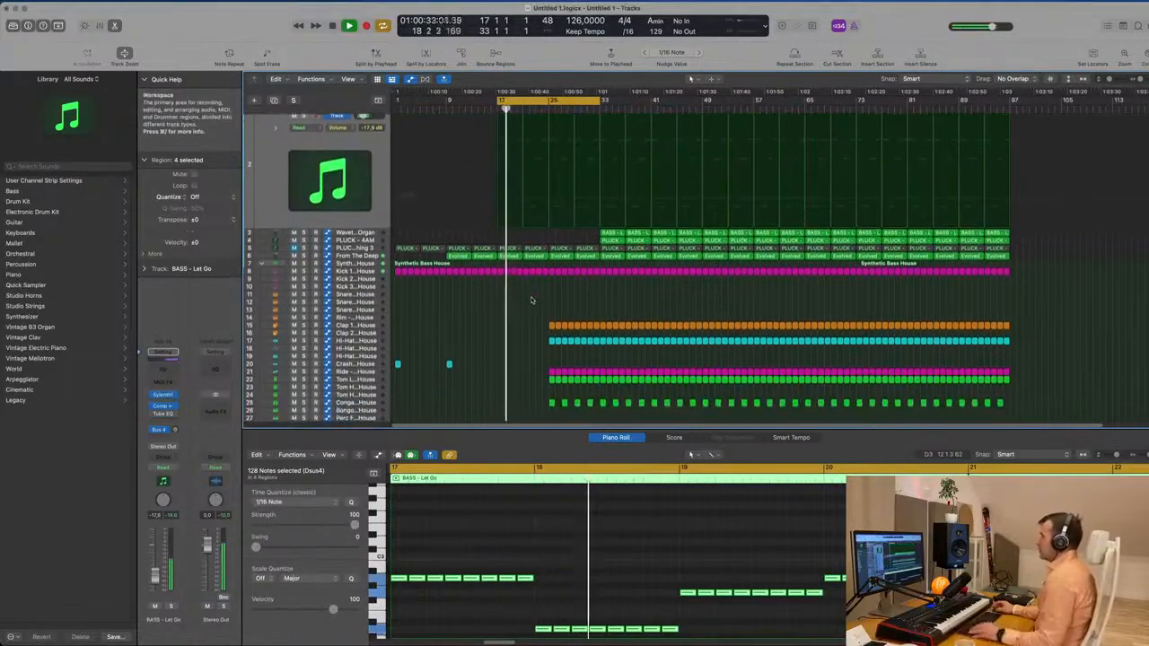
pyautogui.press('super+Right')
pyautogui.click(355, 256)
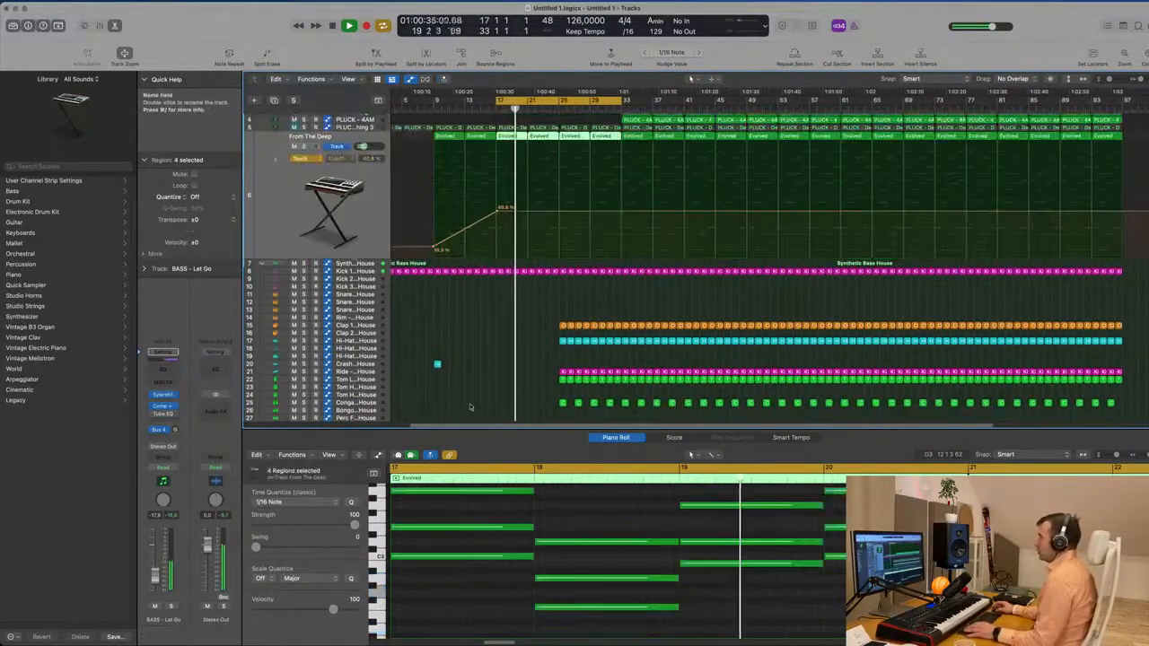
pyautogui.click(558, 213)
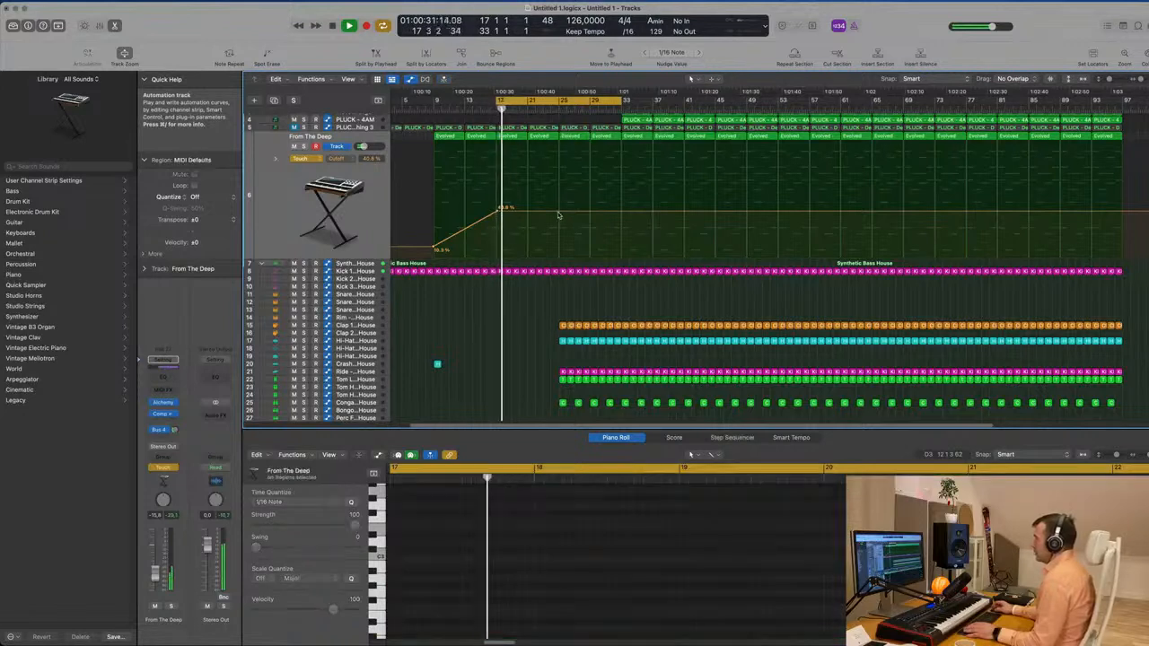
pyautogui.click(527, 212)
pyautogui.moveTo(526, 212); pyautogui.dragTo(529, 185)
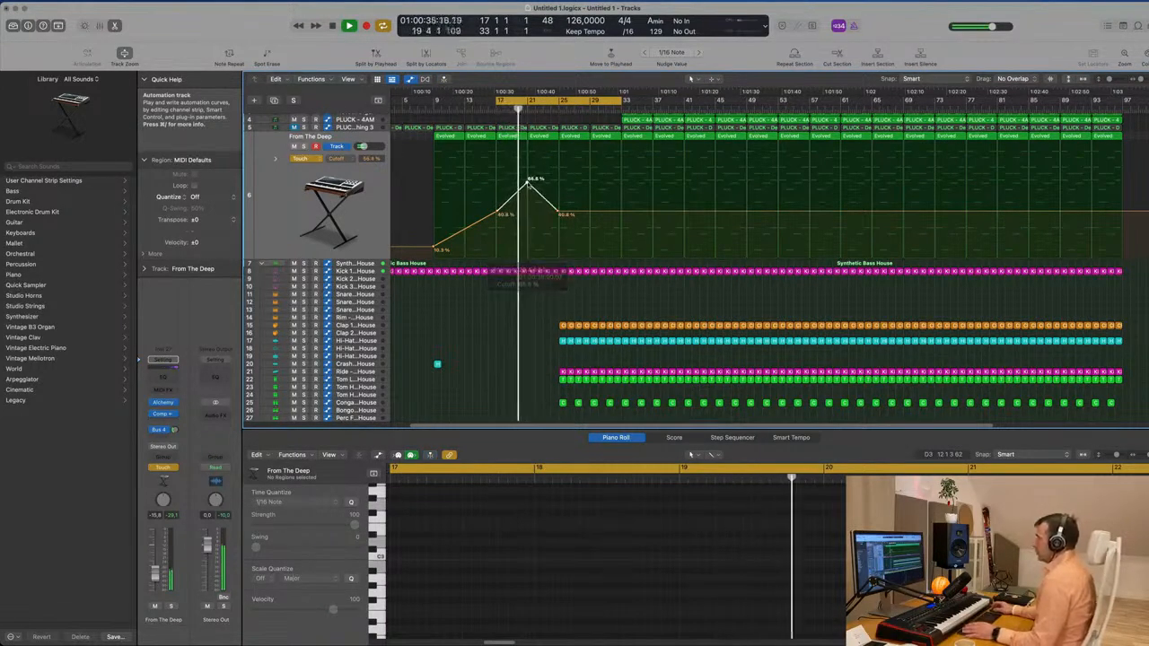
pyautogui.press('space')
pyautogui.scroll(2, 412, 134)
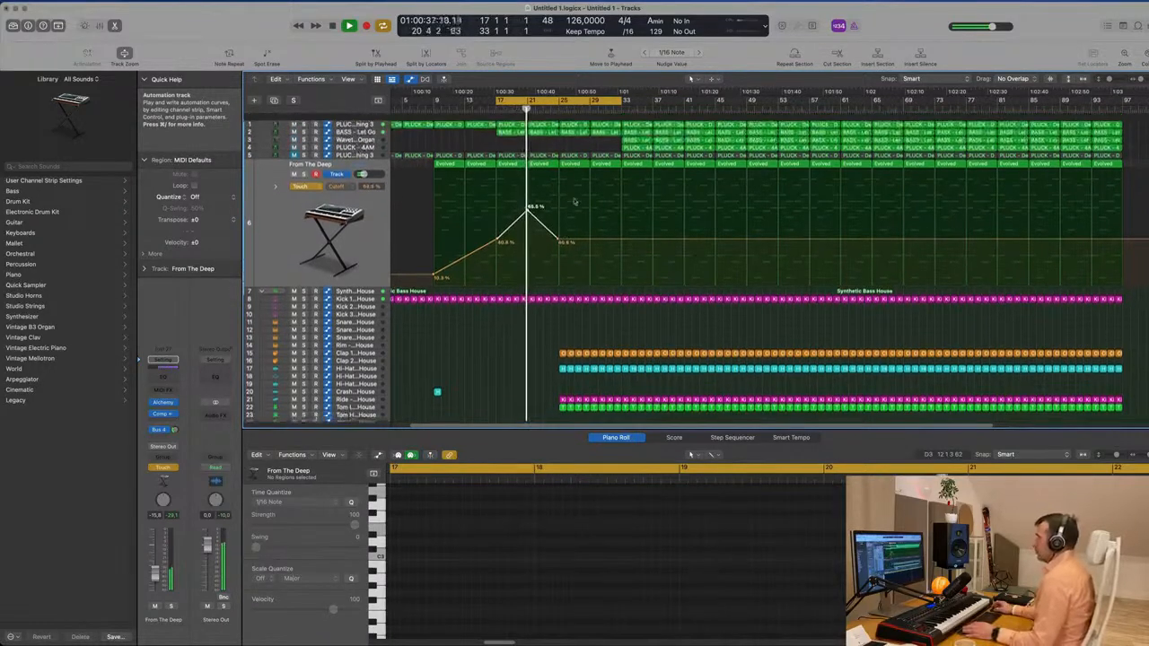
# Show the send and filter cutoff automation lanes together on the PLUCK - Deadmau5 Thing 3 track
pyautogui.click(349, 119)
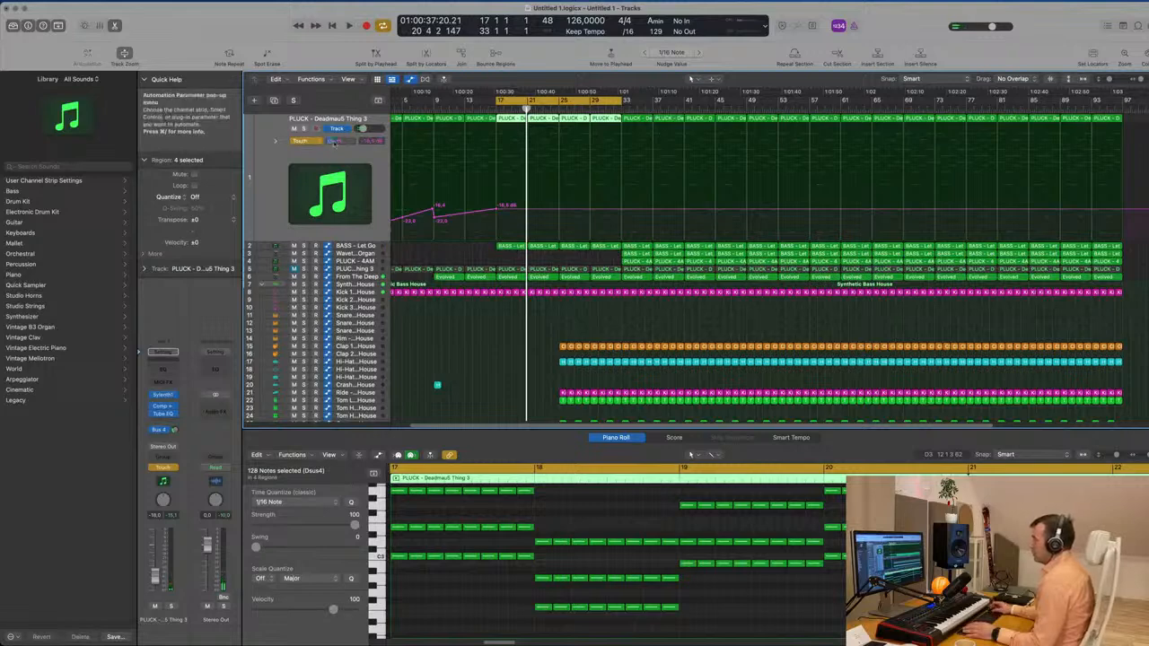
pyautogui.click(339, 143)
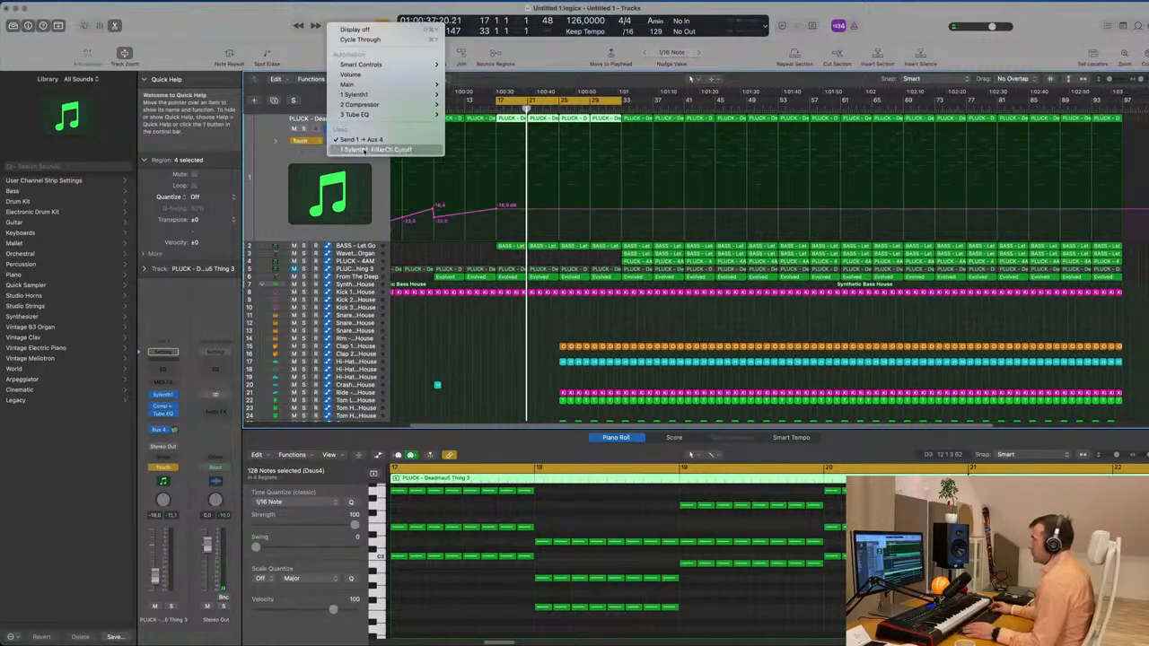
pyautogui.click(272, 142)
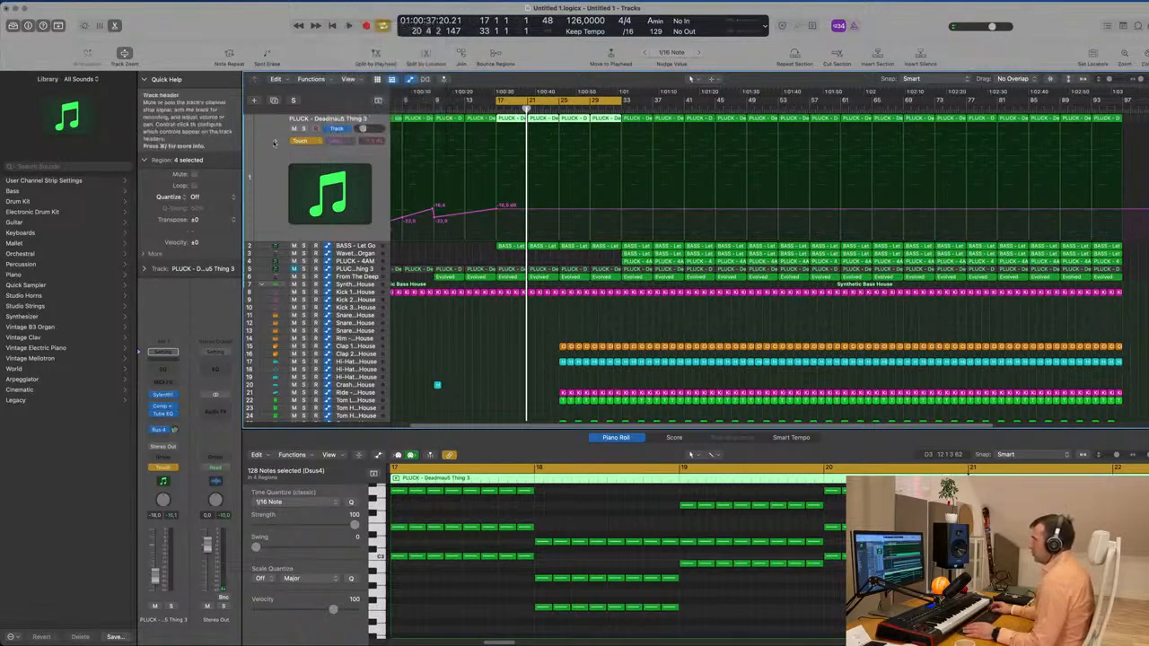
pyautogui.click(276, 141)
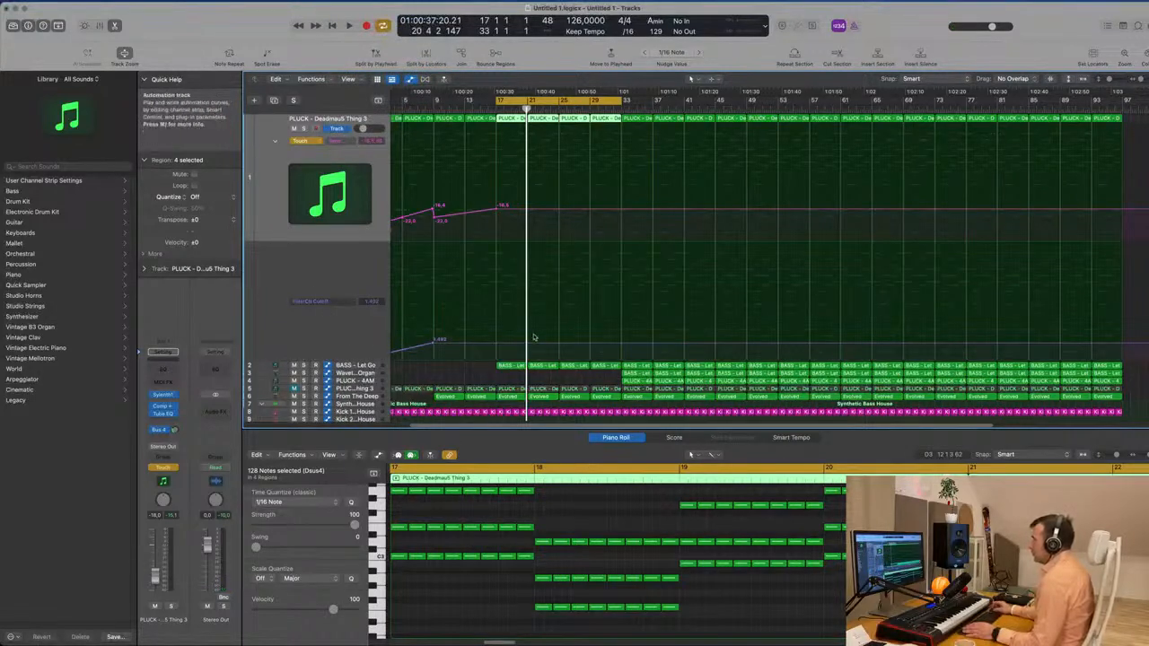
# Ramp the pluck's filter cutoff up from bar 13 to about 3.7 at bar 17, and play the cycle from bar 13
pyautogui.press('space')
pyautogui.click(467, 345)
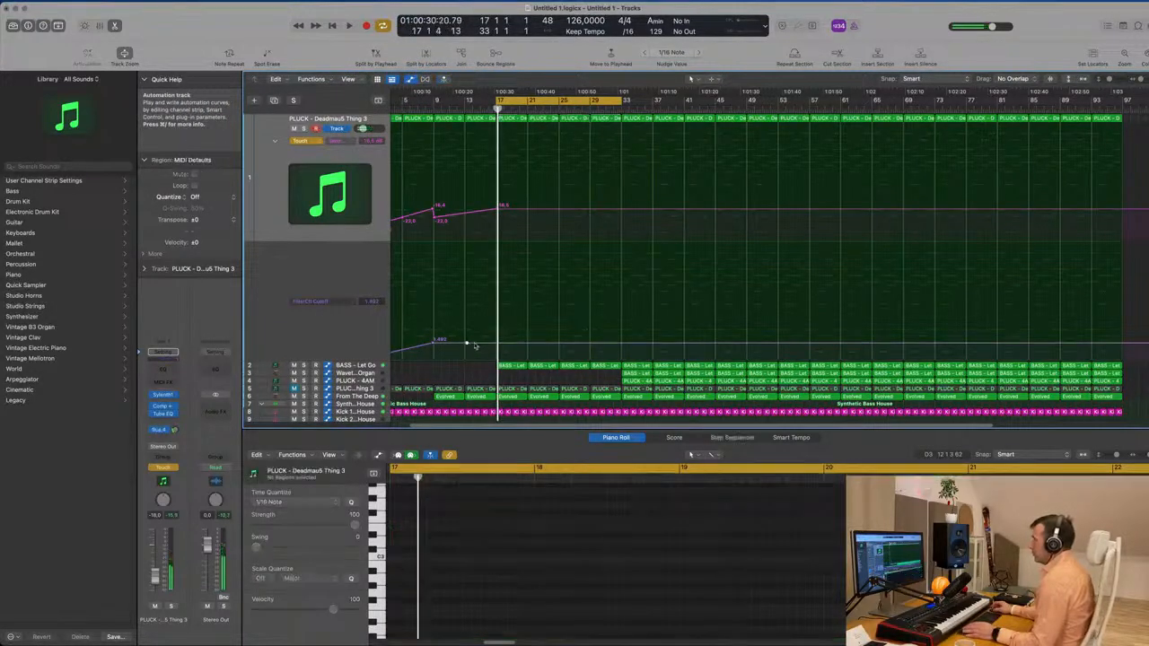
pyautogui.moveTo(498, 347); pyautogui.dragTo(498, 316)
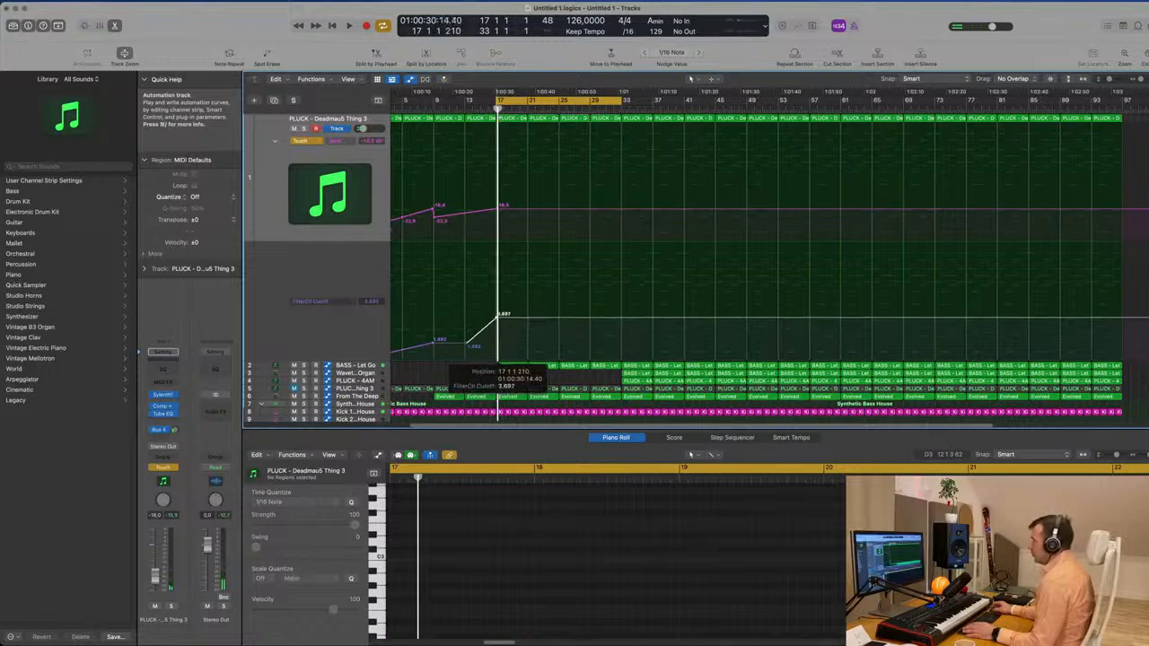
pyautogui.moveTo(496, 104); pyautogui.dragTo(465, 103)
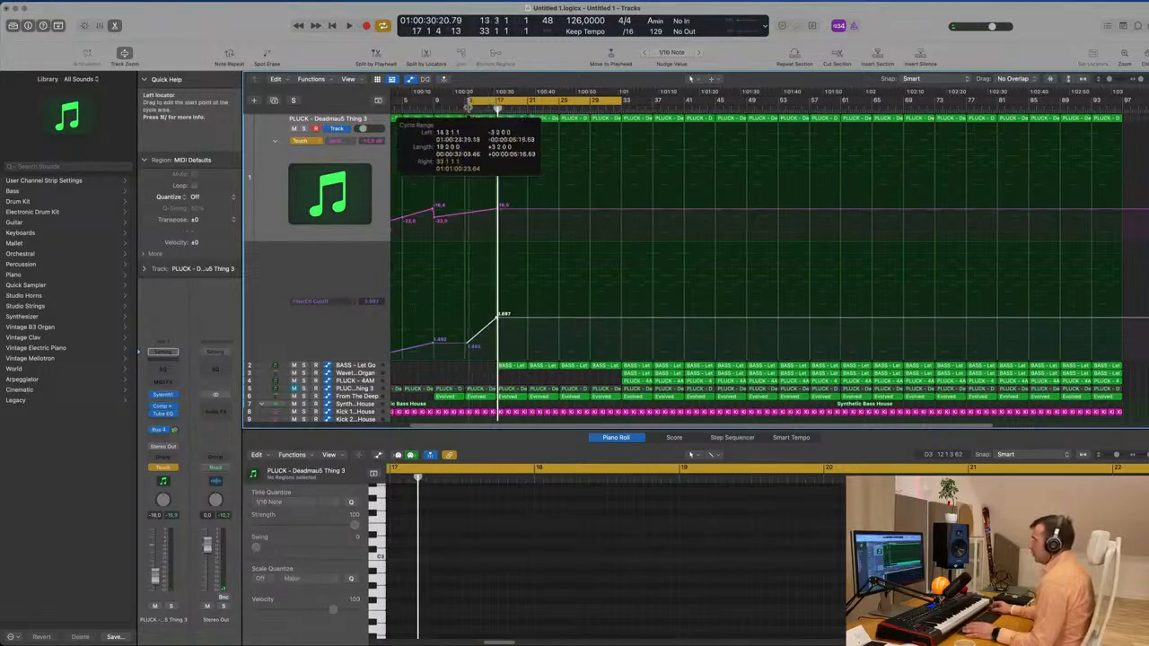
pyautogui.press('space')
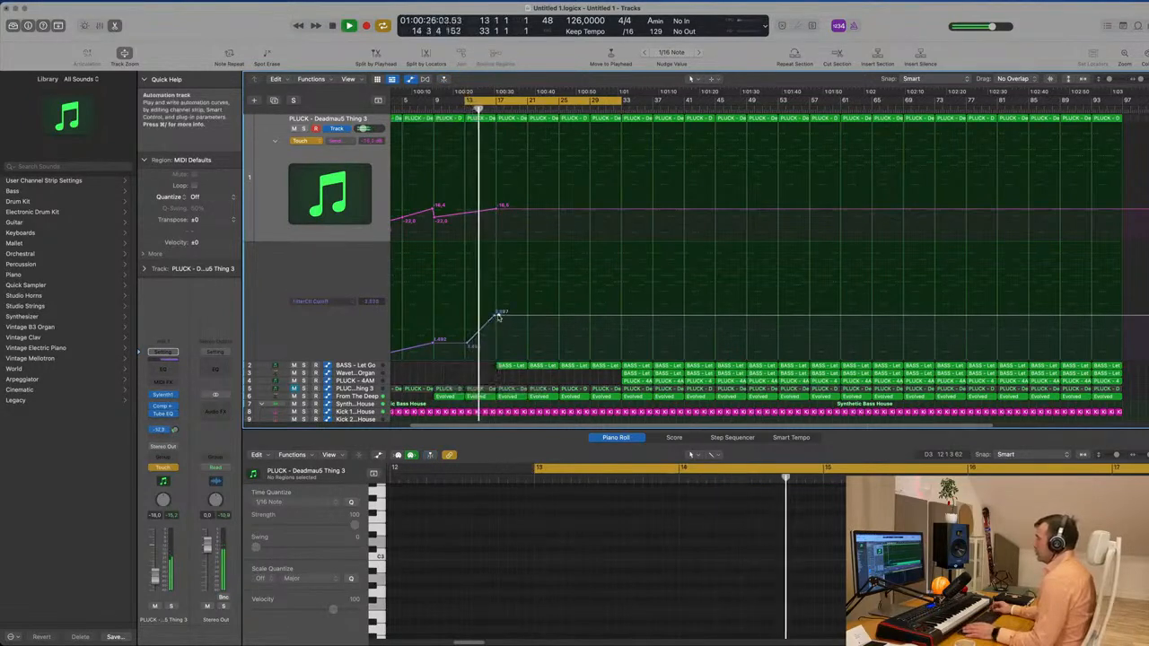
# Drop the filter cutoff to about 1.5 just after bar 17 and shape a short send-level rise leading into bar 17
pyautogui.moveTo(500, 318); pyautogui.dragTo(499, 347)
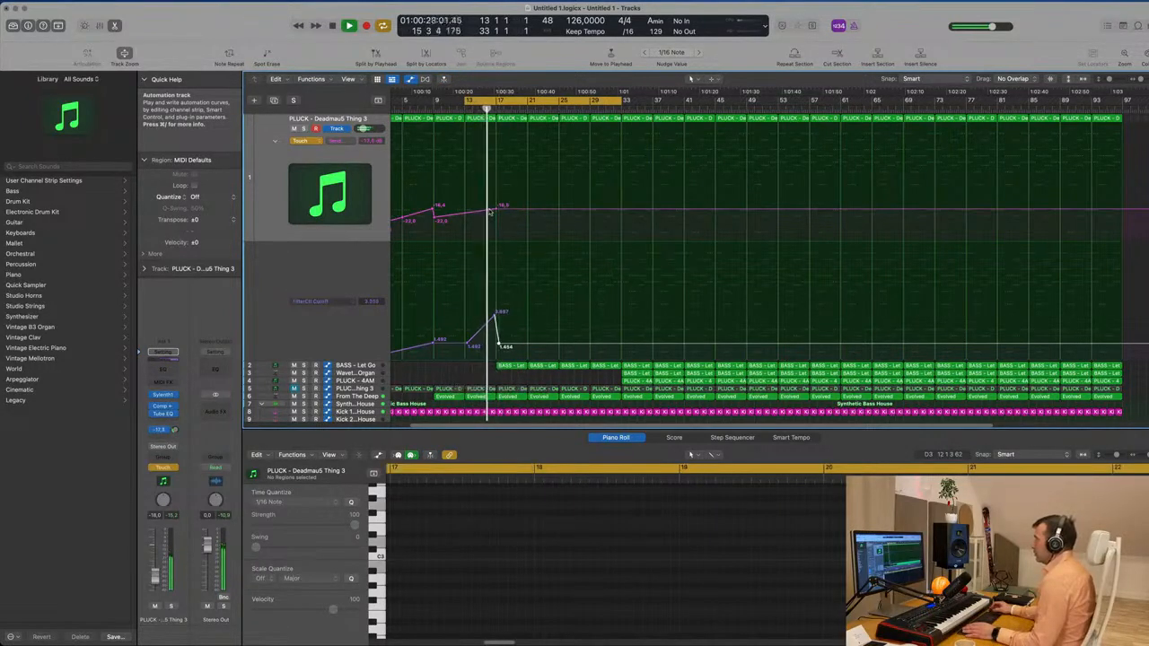
pyautogui.moveTo(490, 211); pyautogui.dragTo(501, 207)
# Review the arrangement during playback through the percussion entry at bar 25, and select the Conga - Synthetic Bass House track
pyautogui.scroll(-3, 561, 242)
pyautogui.press('super+Left')
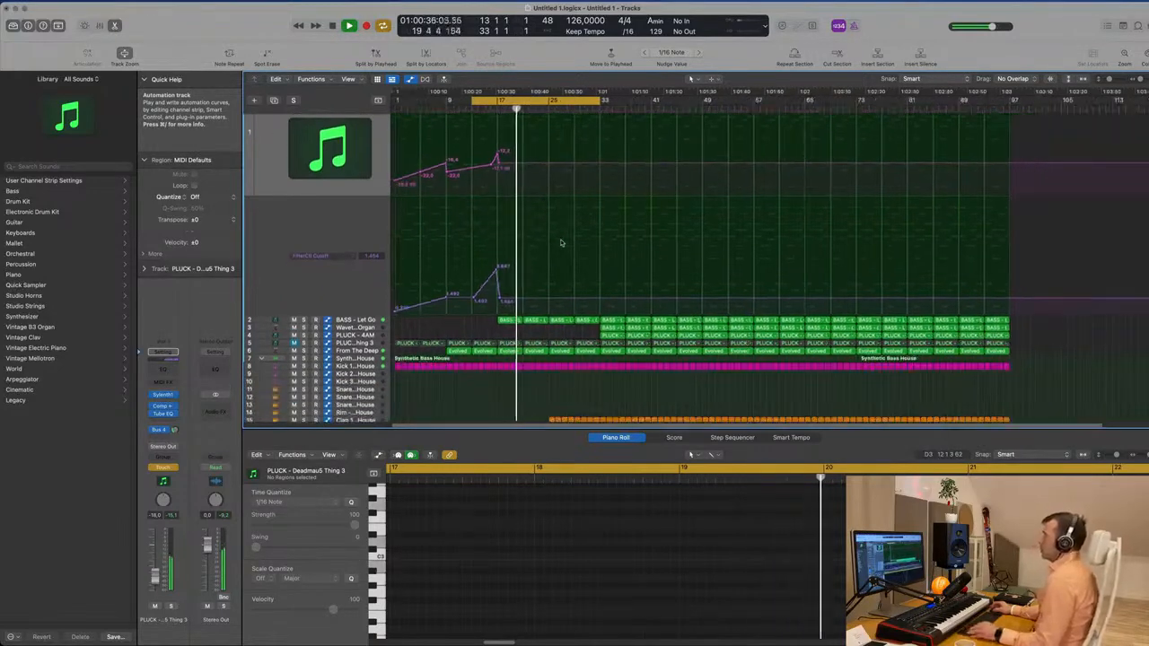
pyautogui.scroll(-5, 560, 243)
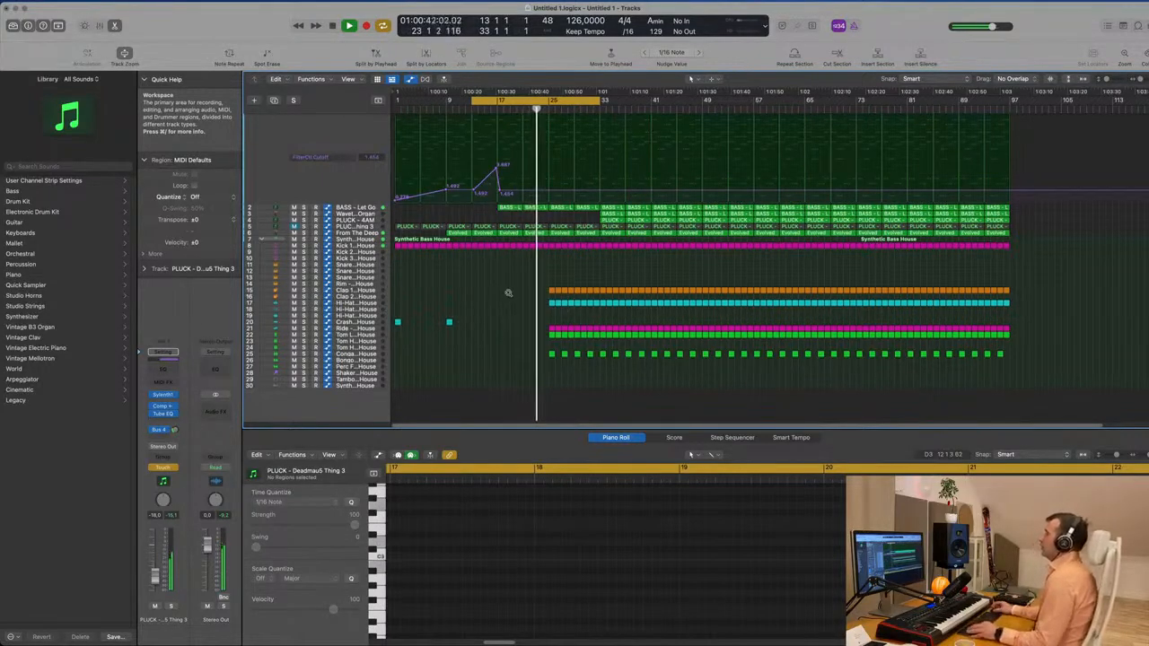
pyautogui.scroll(4, 510, 294)
pyautogui.scroll(-3, 511, 295)
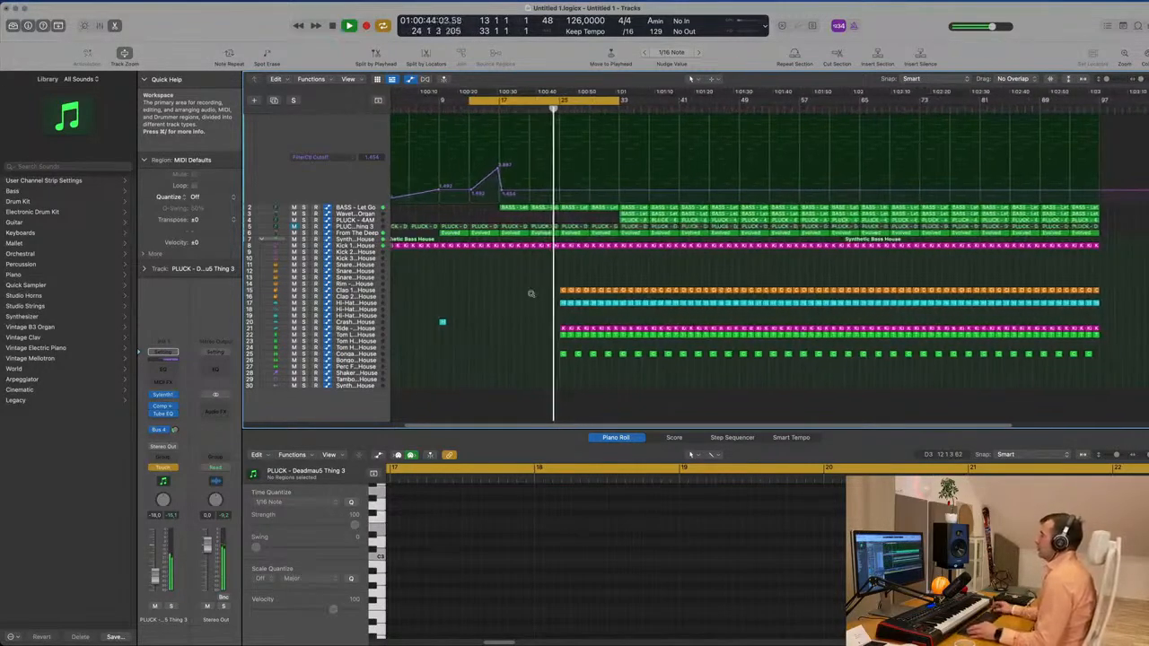
pyautogui.scroll(2, 538, 298)
pyautogui.hscroll(-1, 541, 299)
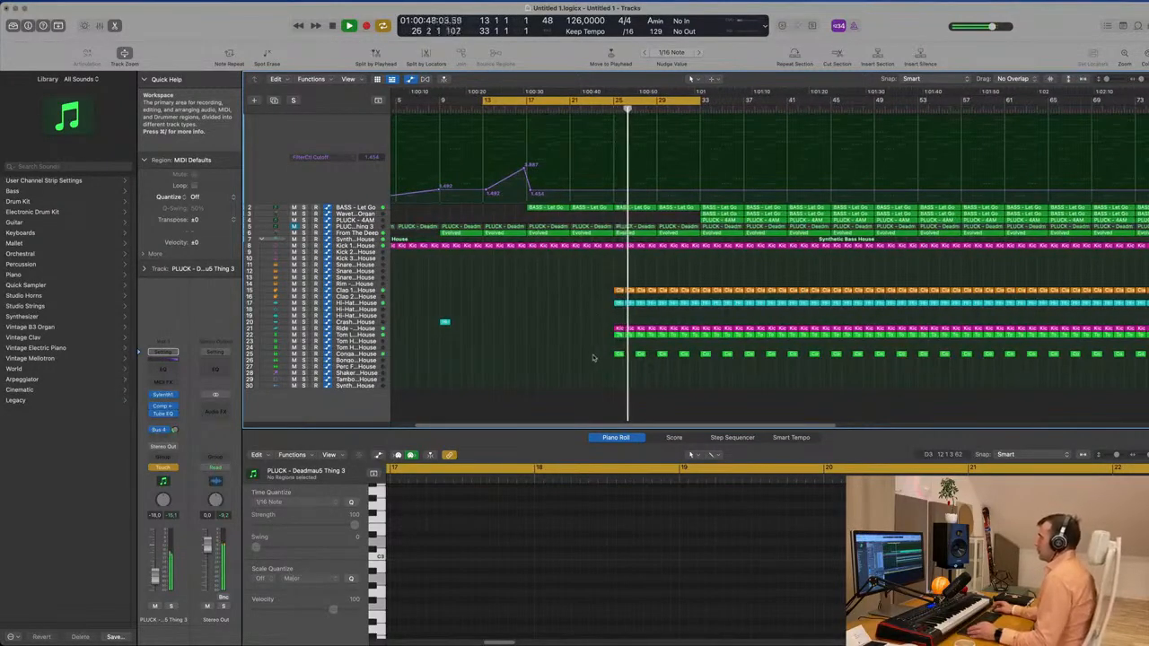
pyautogui.click(356, 354)
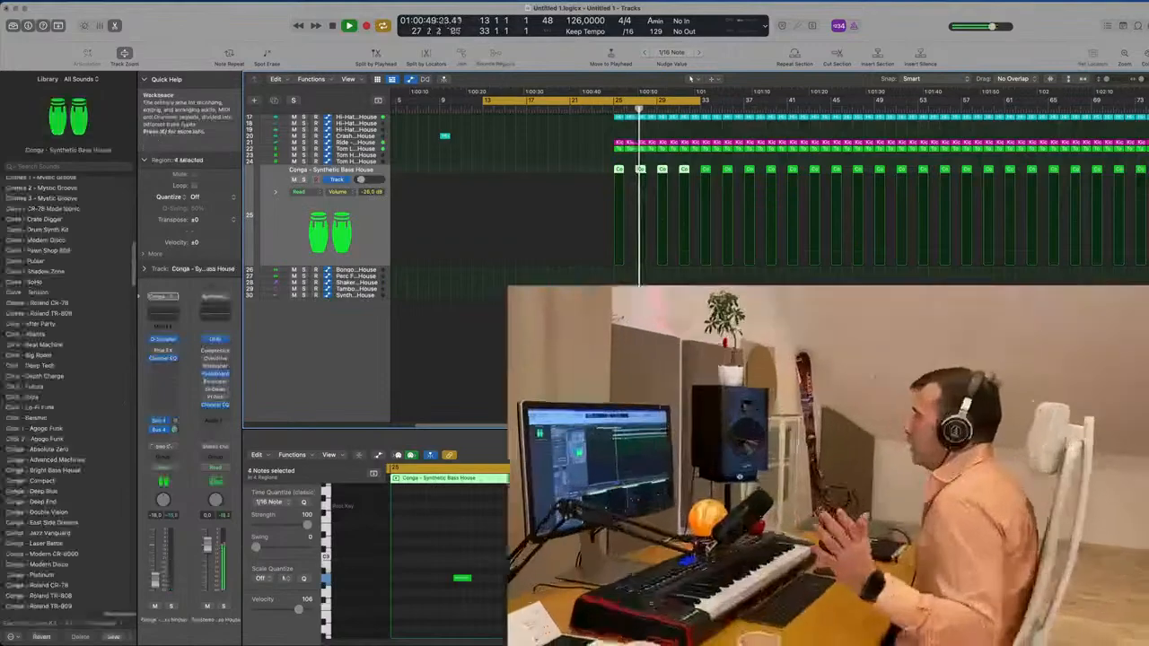